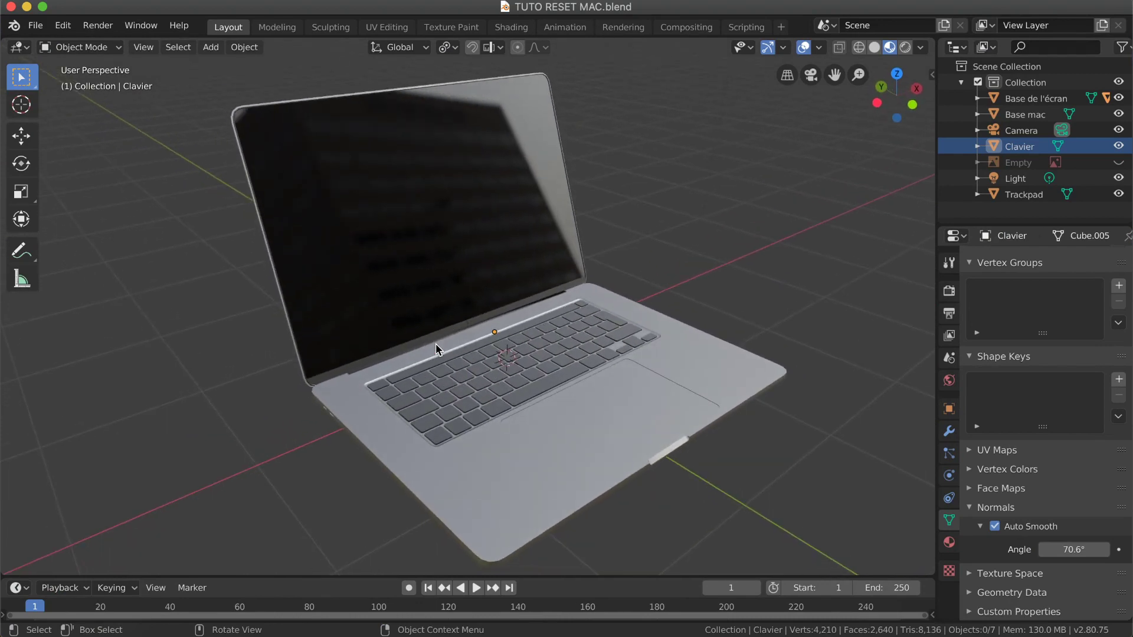
Examine the laptop model from the front, sides, back and above, including the screen, lid and keyboard.
scroll(436, 343, down, 4)
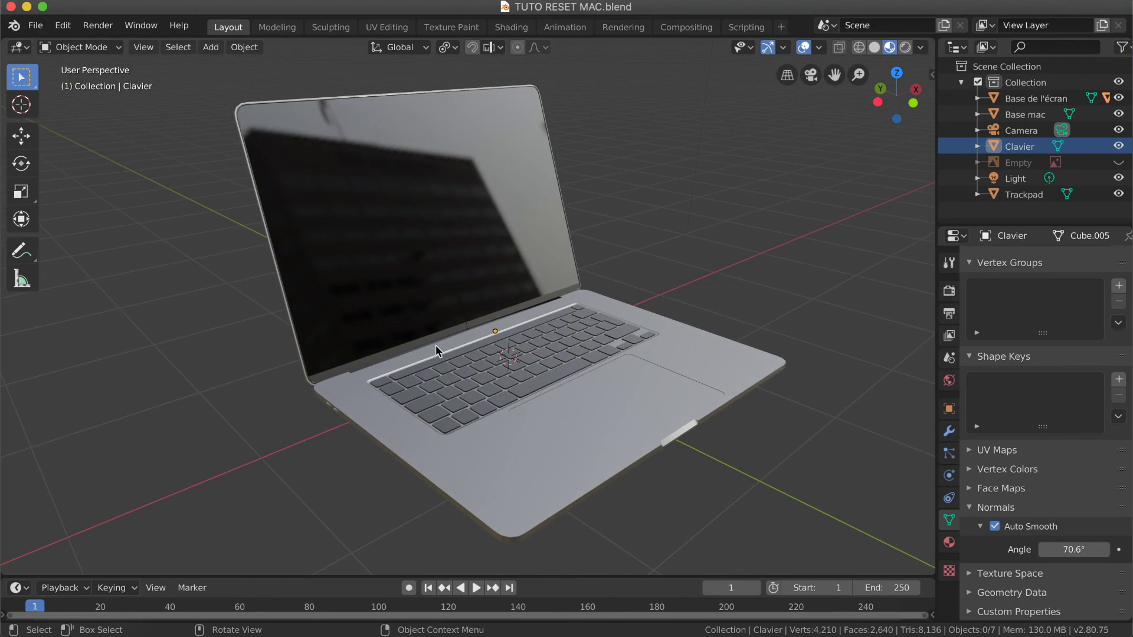
scroll(436, 345, right, 15)
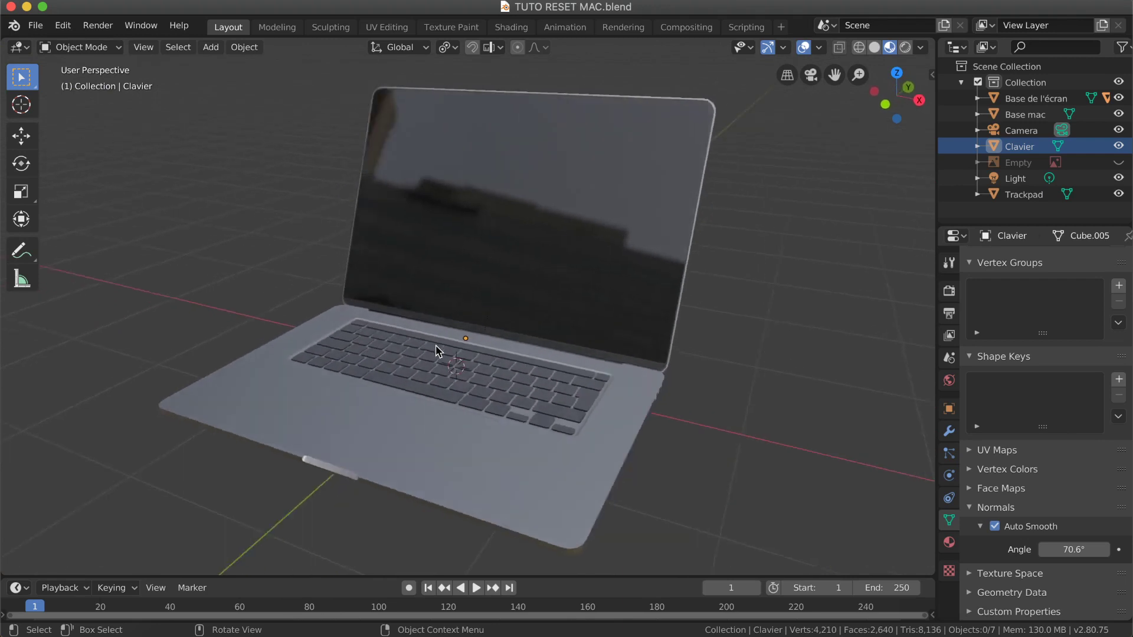
scroll(435, 345, left, 15)
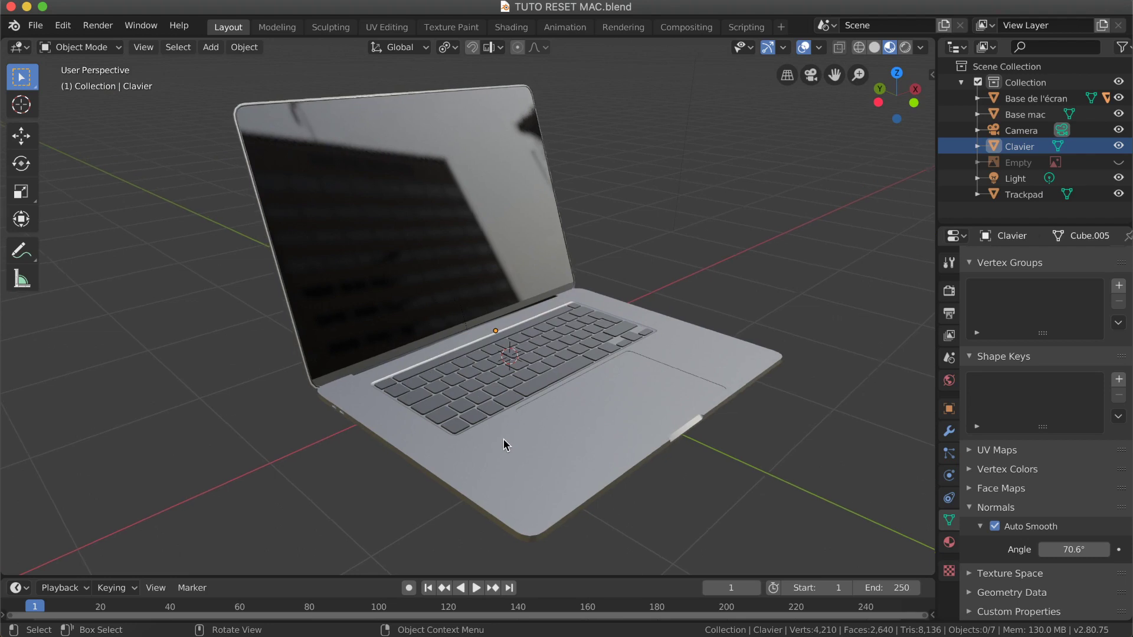
scroll(505, 440, left, 15)
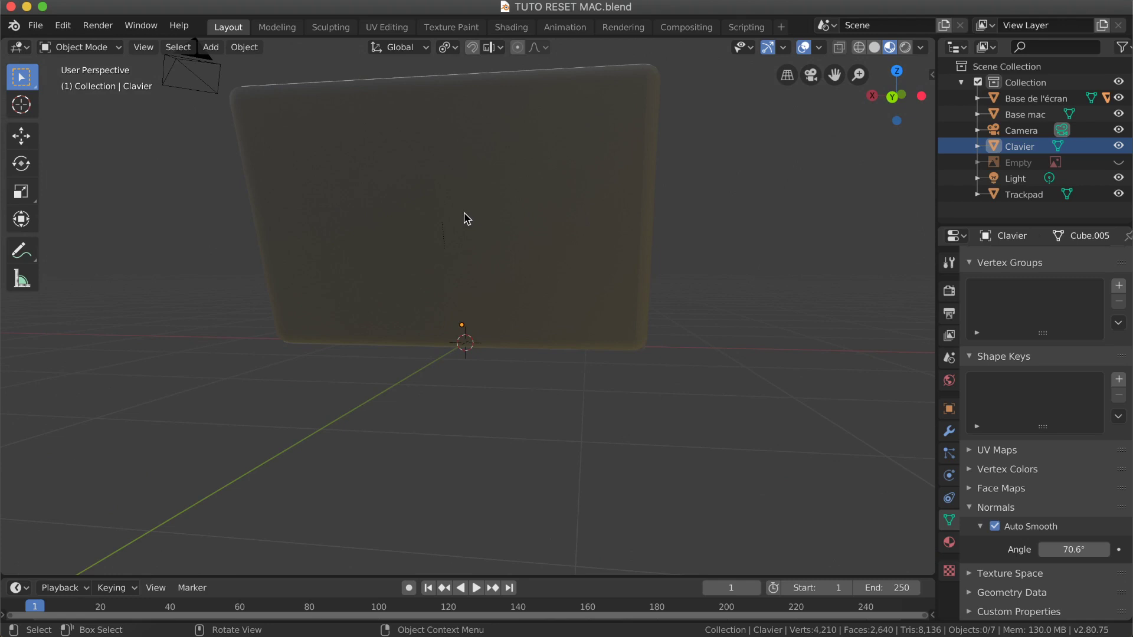
scroll(464, 213, right, 15)
scroll(465, 213, up, 5)
scroll(465, 213, right, 3)
scroll(464, 213, down, 2)
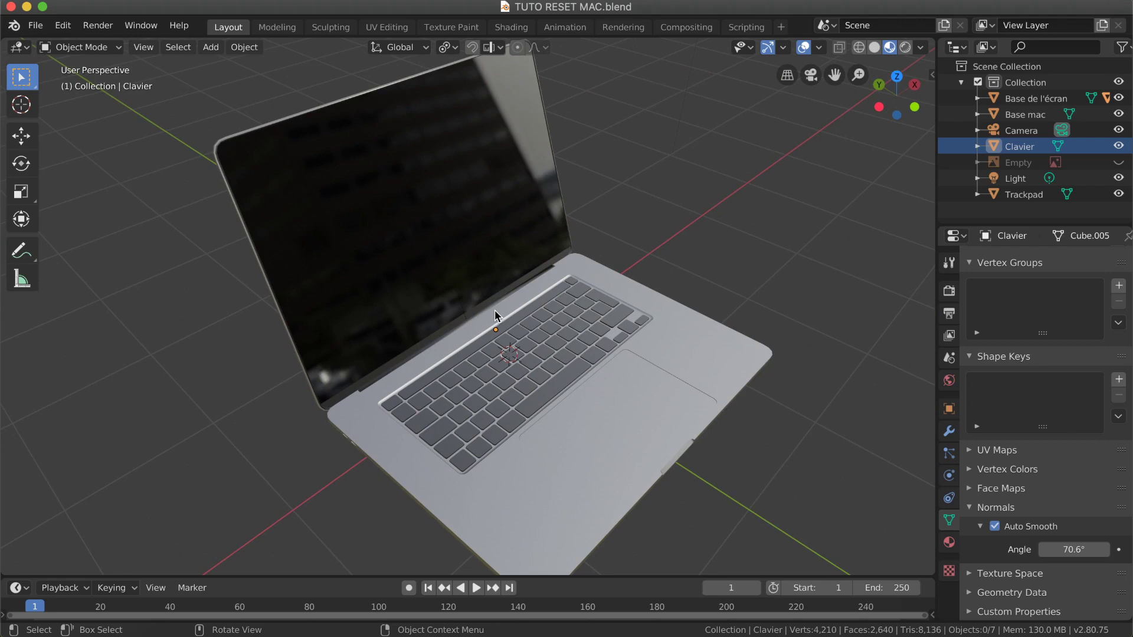
scroll(494, 310, down, 8)
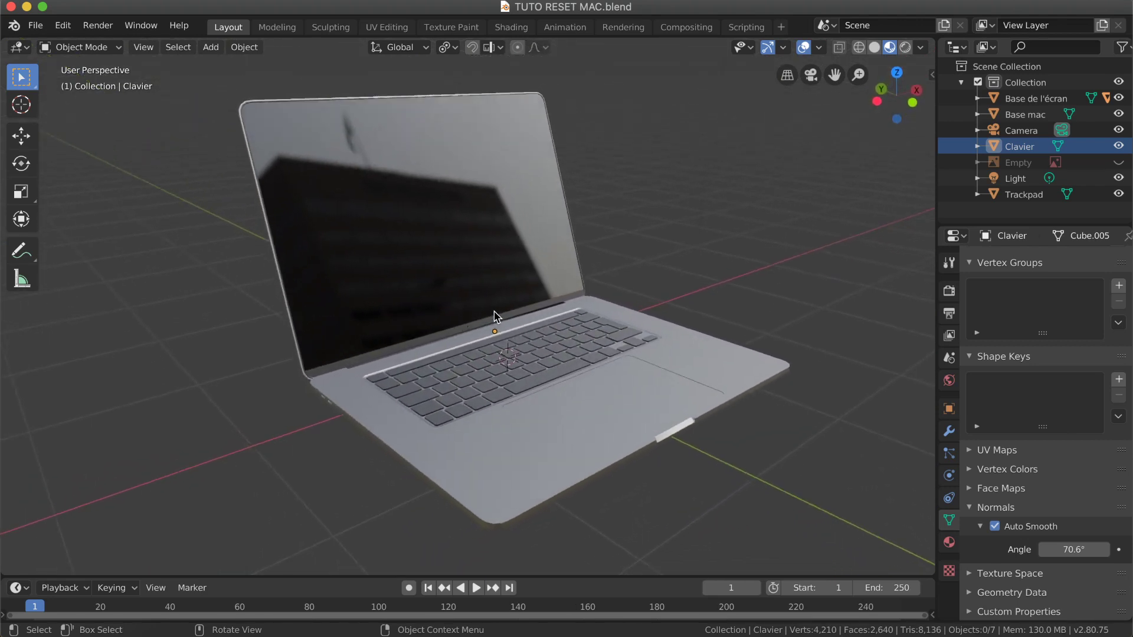
scroll(494, 310, left, 5)
scroll(494, 310, down, 2)
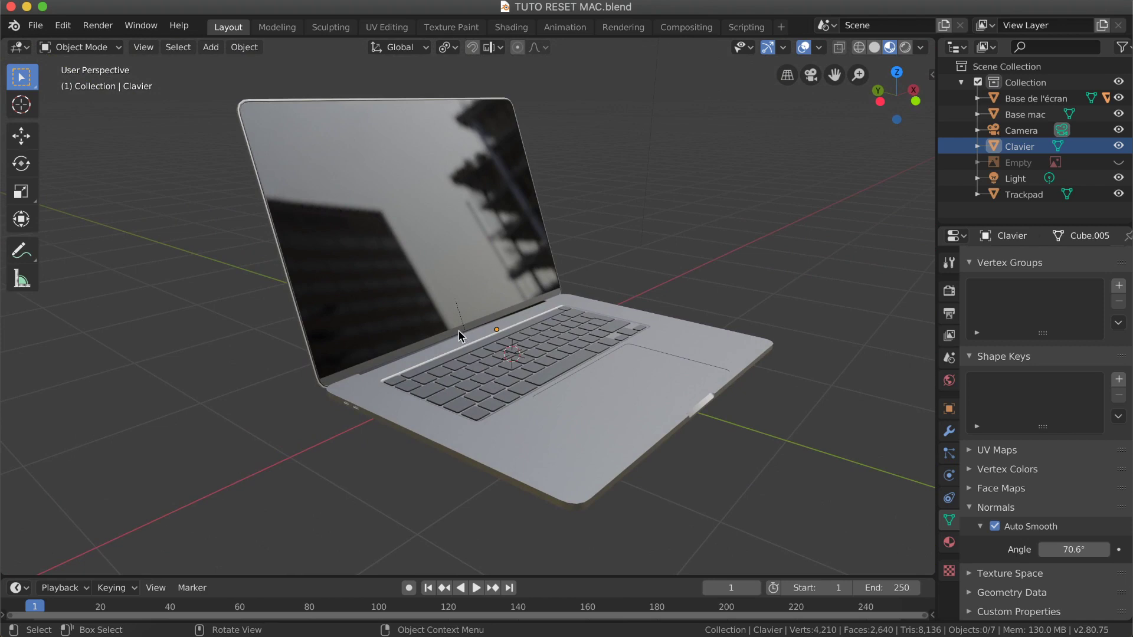
scroll(458, 330, right, 5)
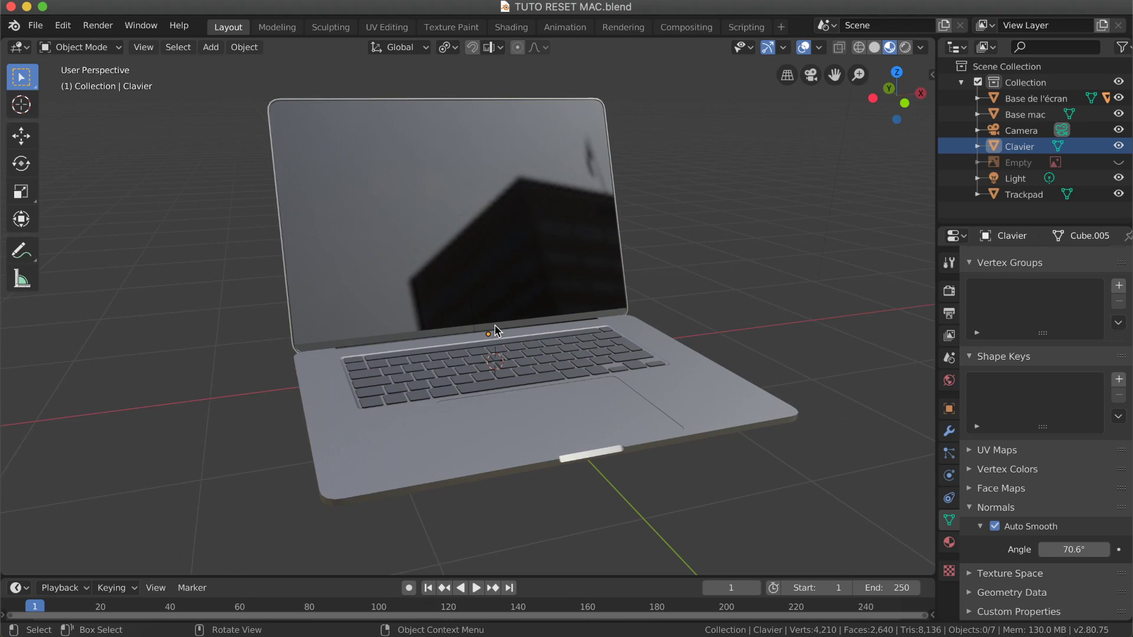
scroll(492, 325, left, 5)
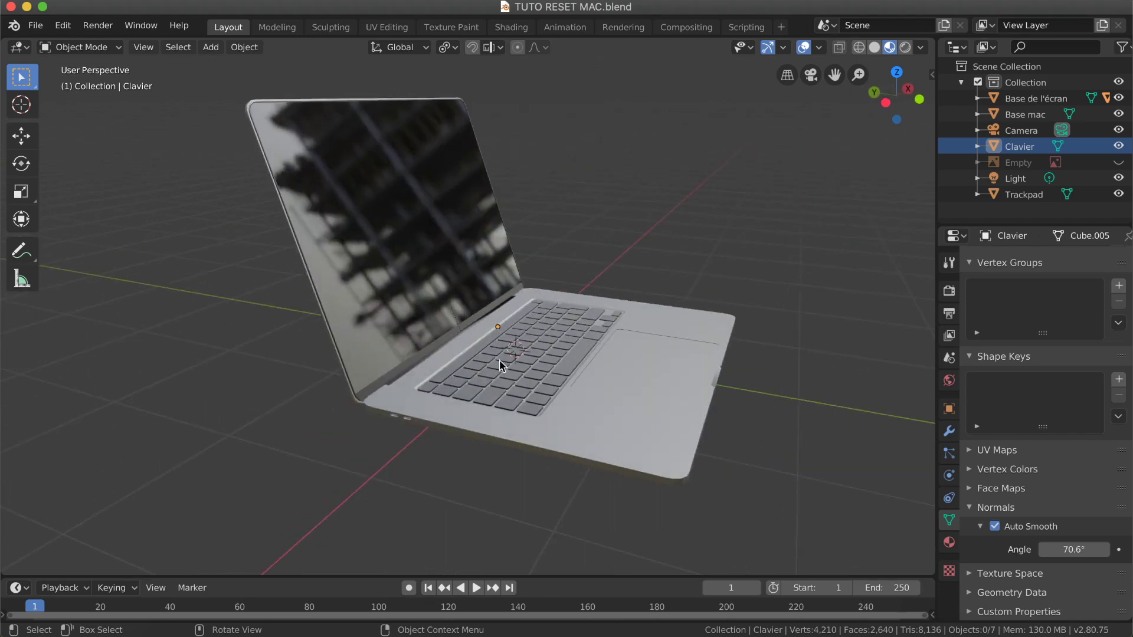
scroll(501, 365, left, 10)
scroll(500, 365, down, 5)
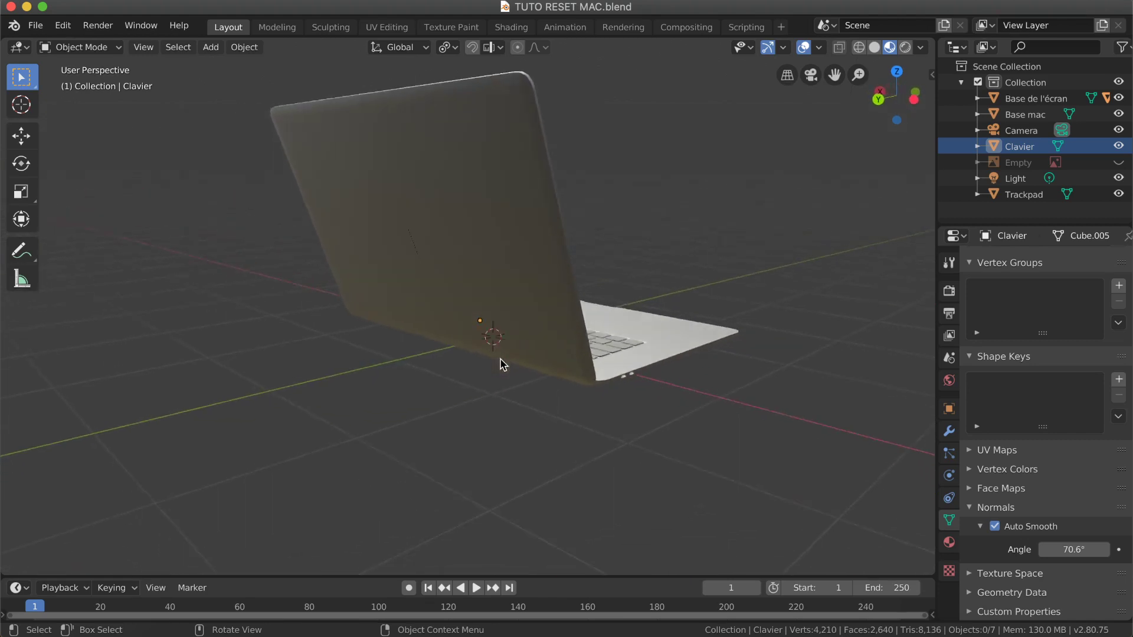
scroll(501, 364, up, 2)
scroll(501, 365, left, 2)
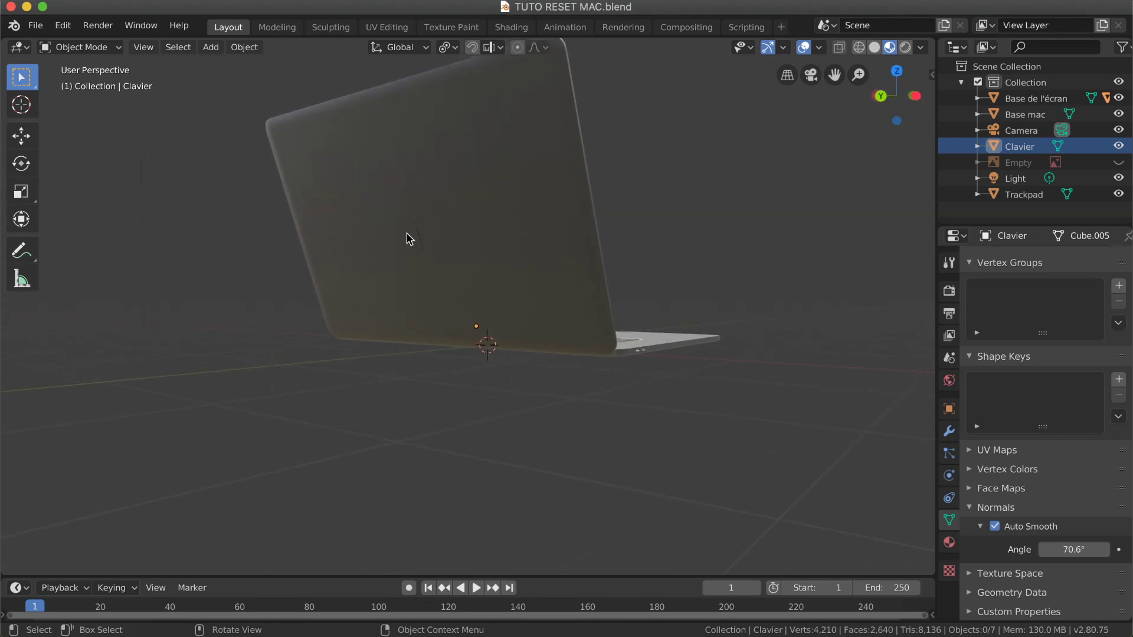
scroll(523, 318, right, 10)
scroll(523, 318, up, 4)
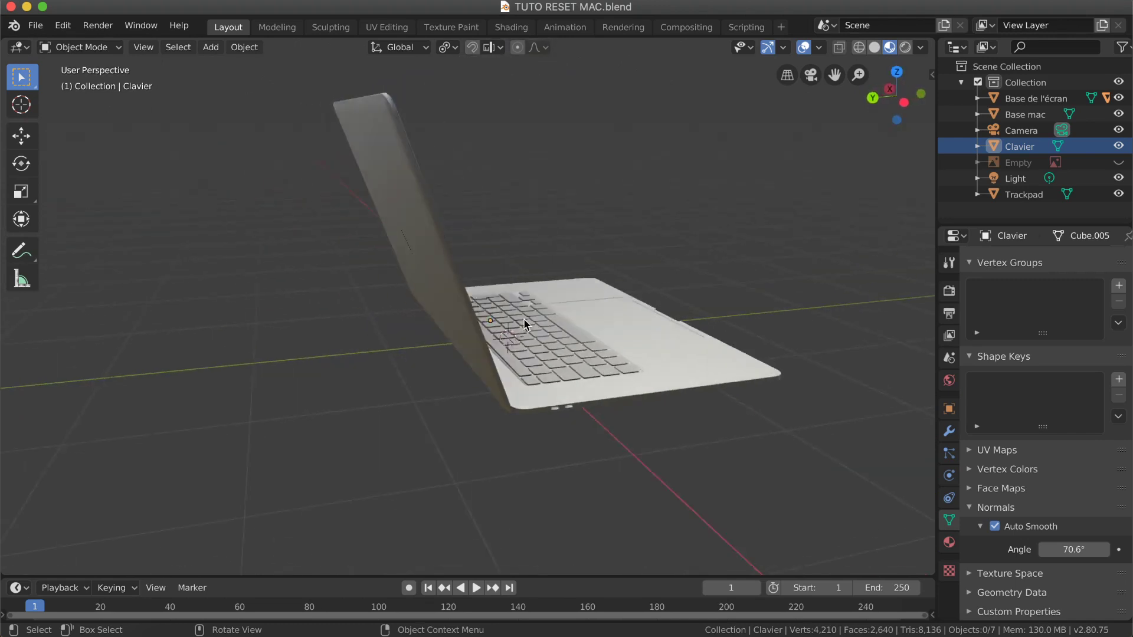
scroll(523, 318, up, 3)
scroll(523, 318, right, 2)
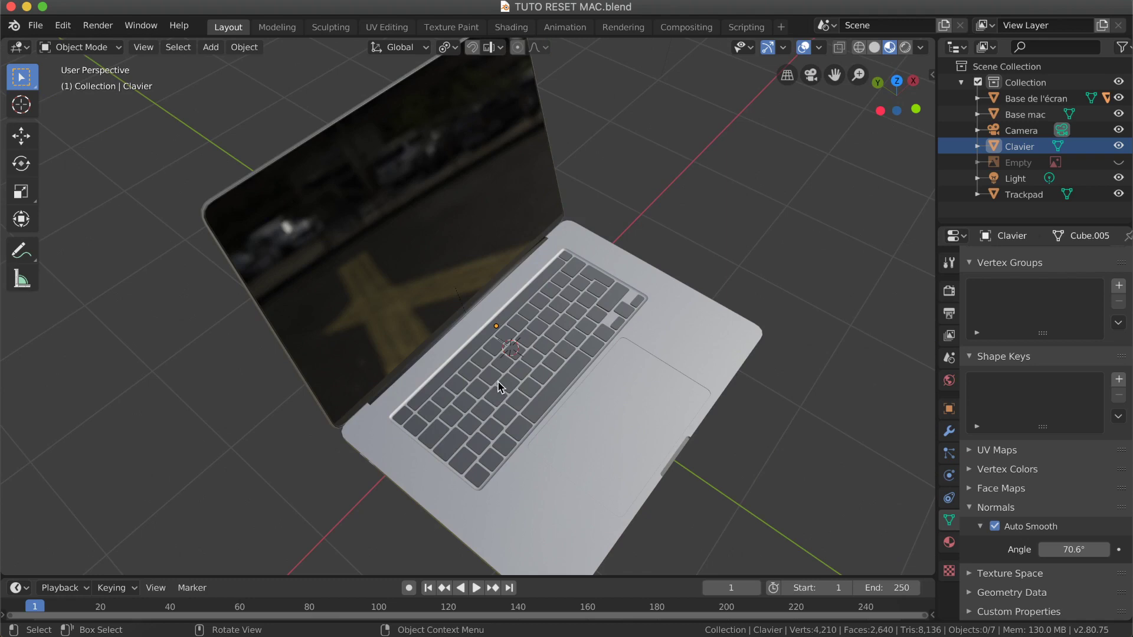
scroll(498, 381, right, 4)
scroll(498, 381, right, 1)
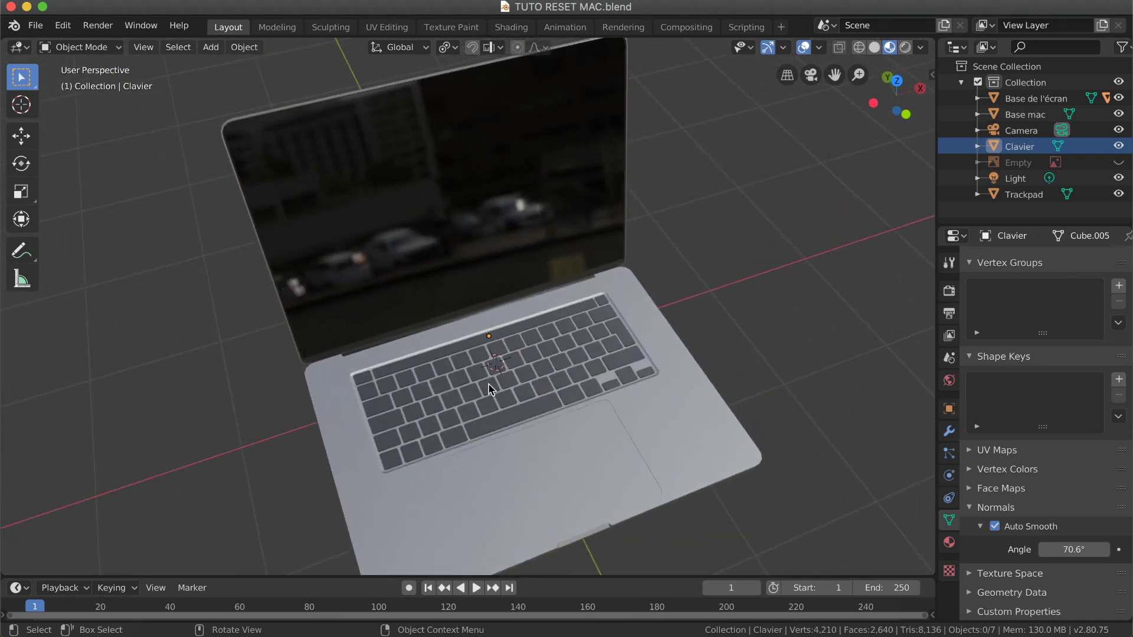
scroll(477, 311, down, 4)
scroll(477, 311, left, 10)
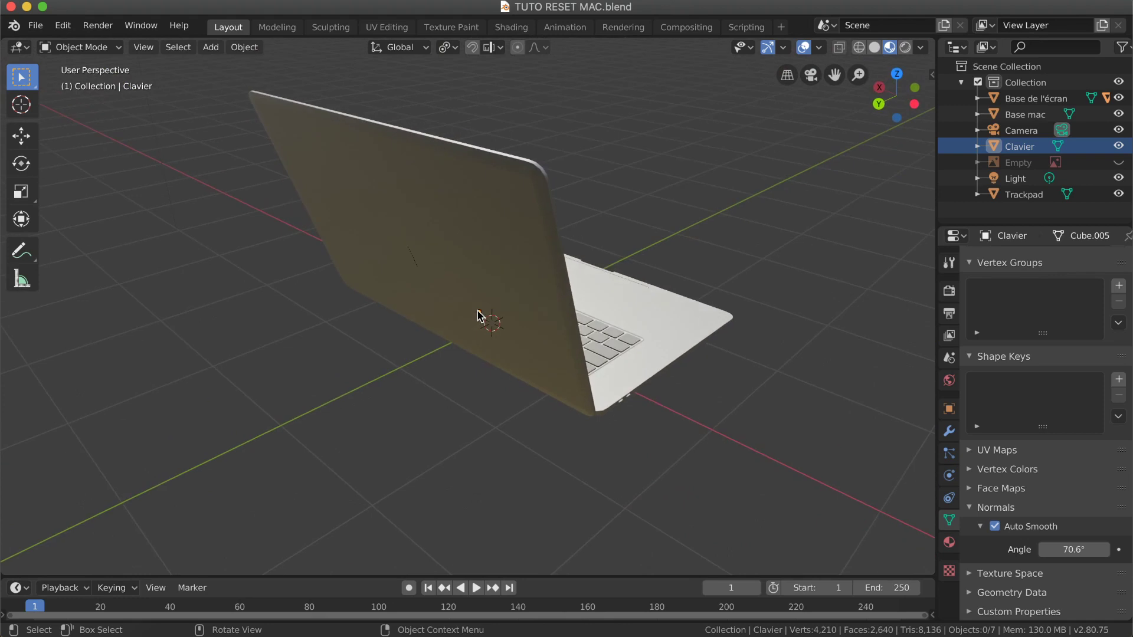
scroll(477, 311, right, 7)
scroll(529, 353, right, 3)
scroll(529, 353, up, 3)
scroll(530, 353, right, 1)
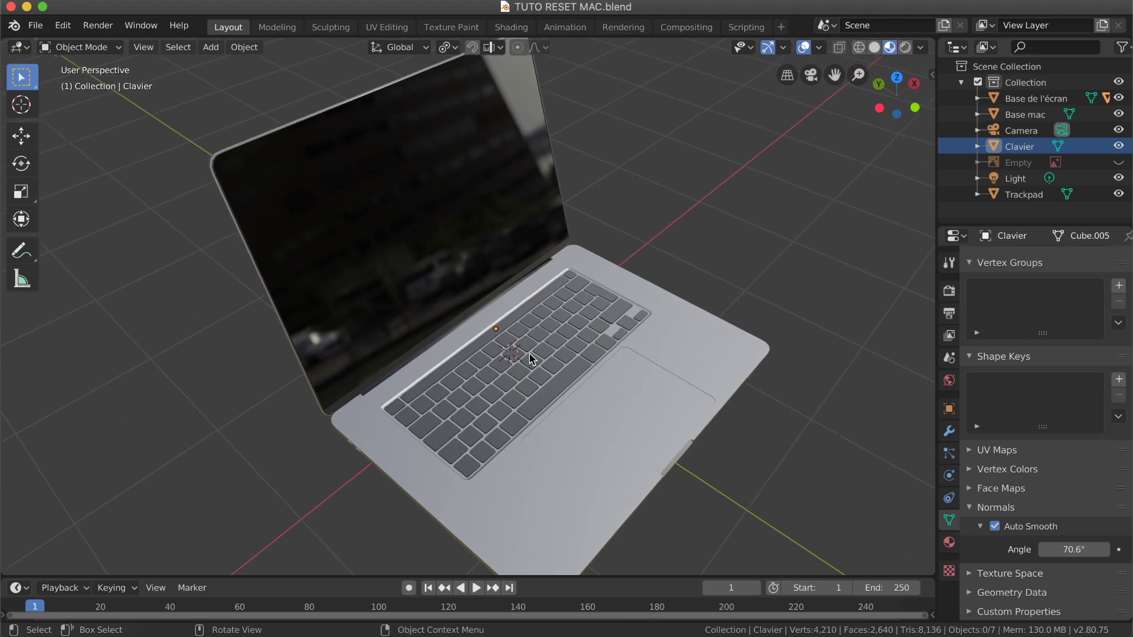
scroll(529, 356, right, 4)
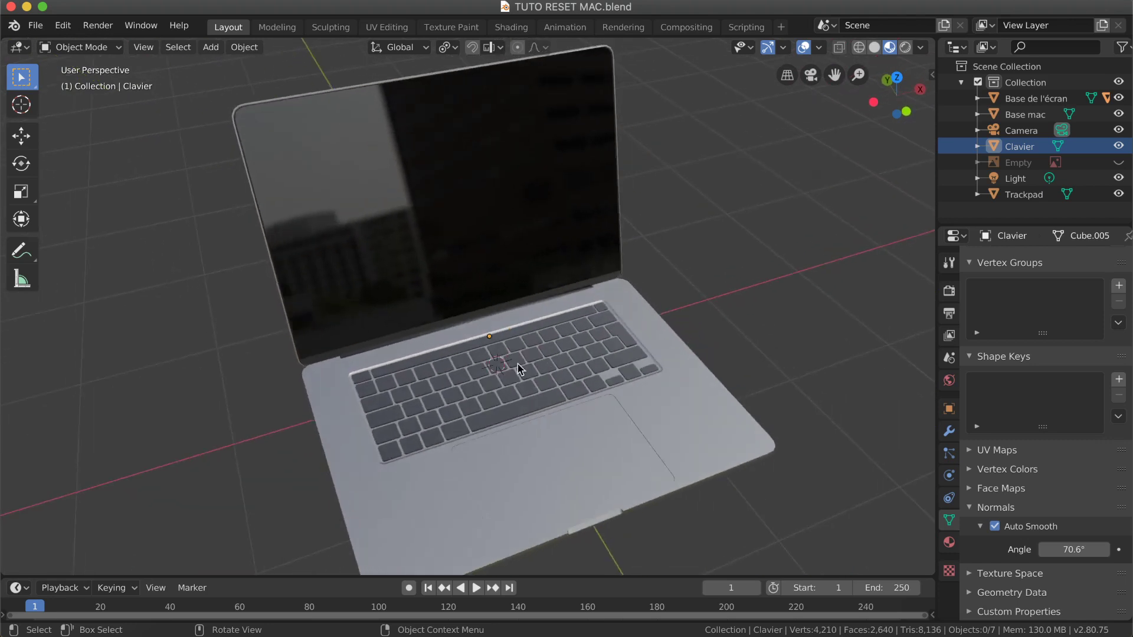
Select the keyboard object and frame its keys up close from the front.
click(492, 383)
shift+scroll(492, 383, down, 3)
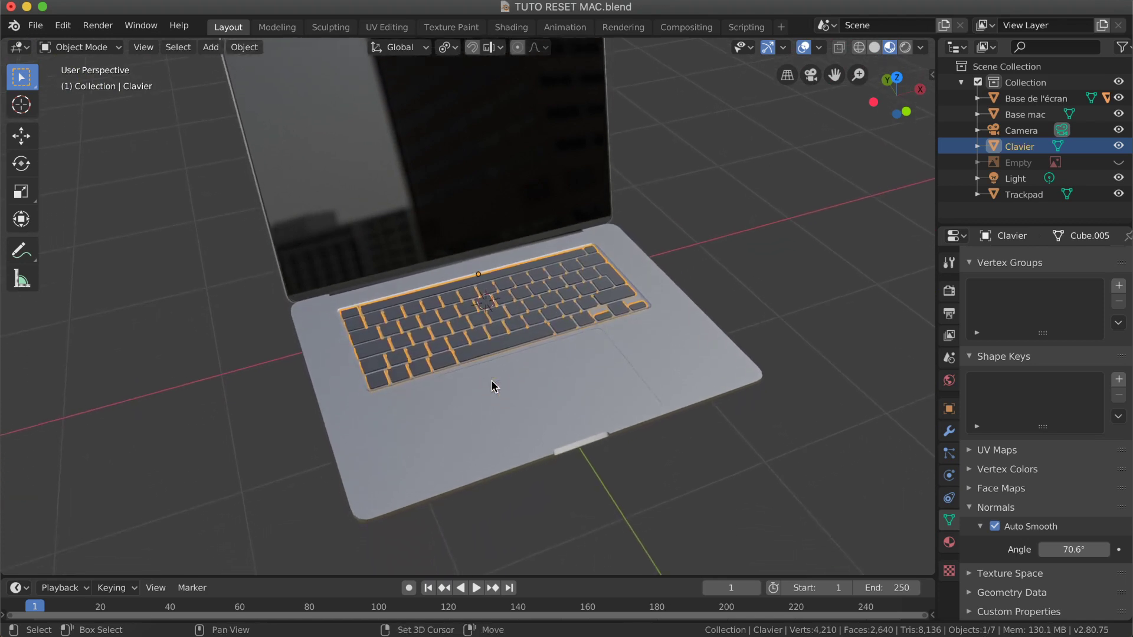
scroll(492, 382, right, 5)
scroll(492, 383, up, 3)
scroll(492, 382, down, 3)
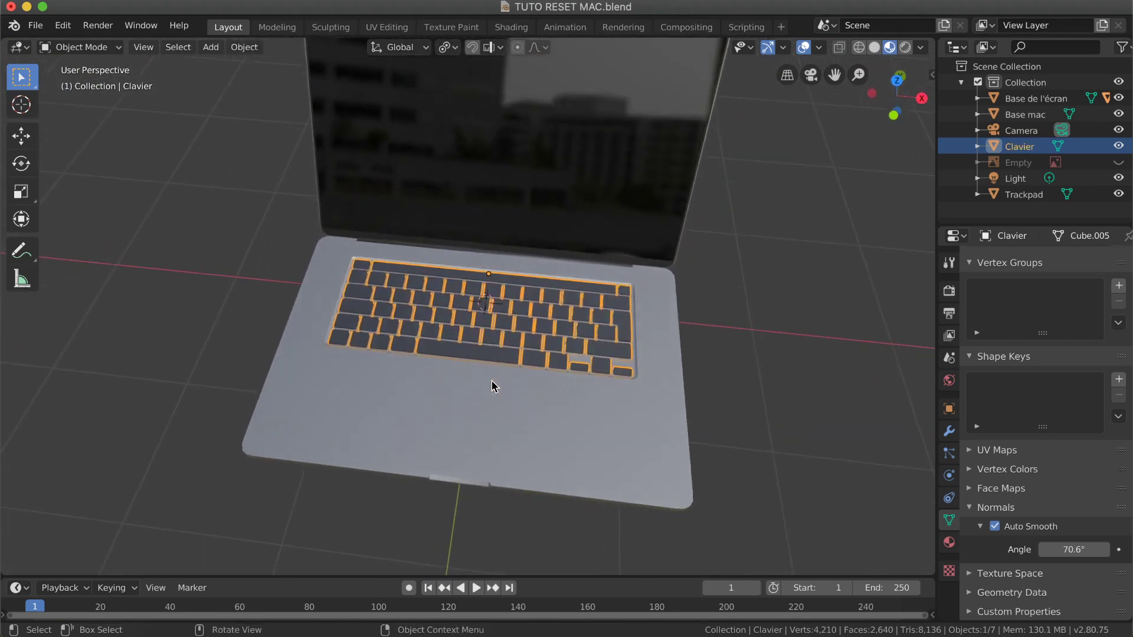
ctrl+scroll(492, 381, up, 4)
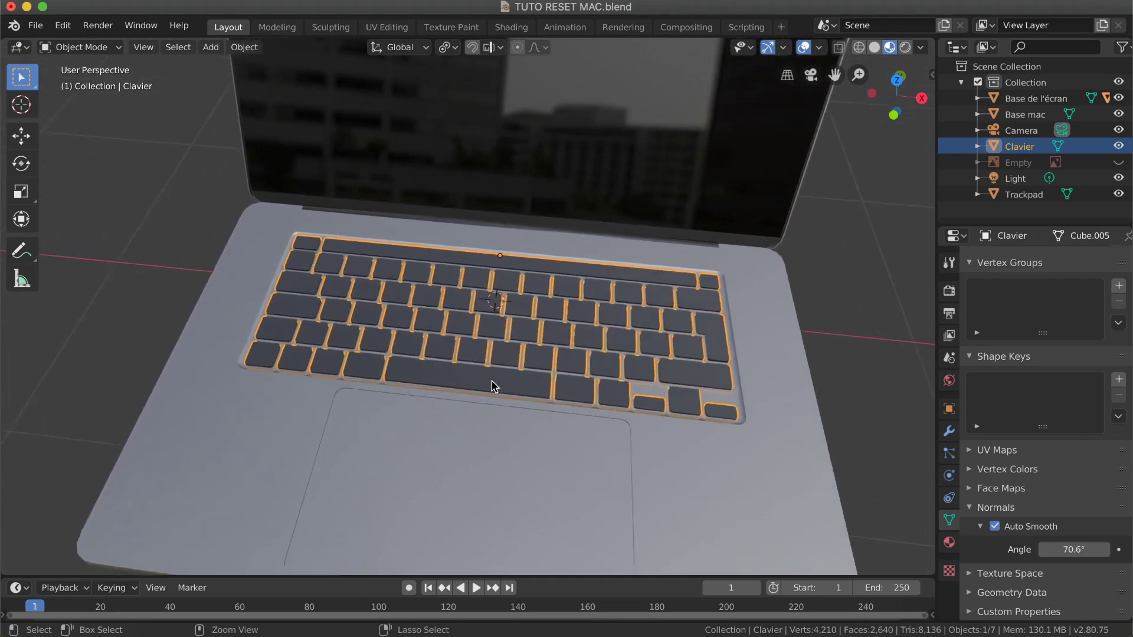
scroll(492, 382, left, 5)
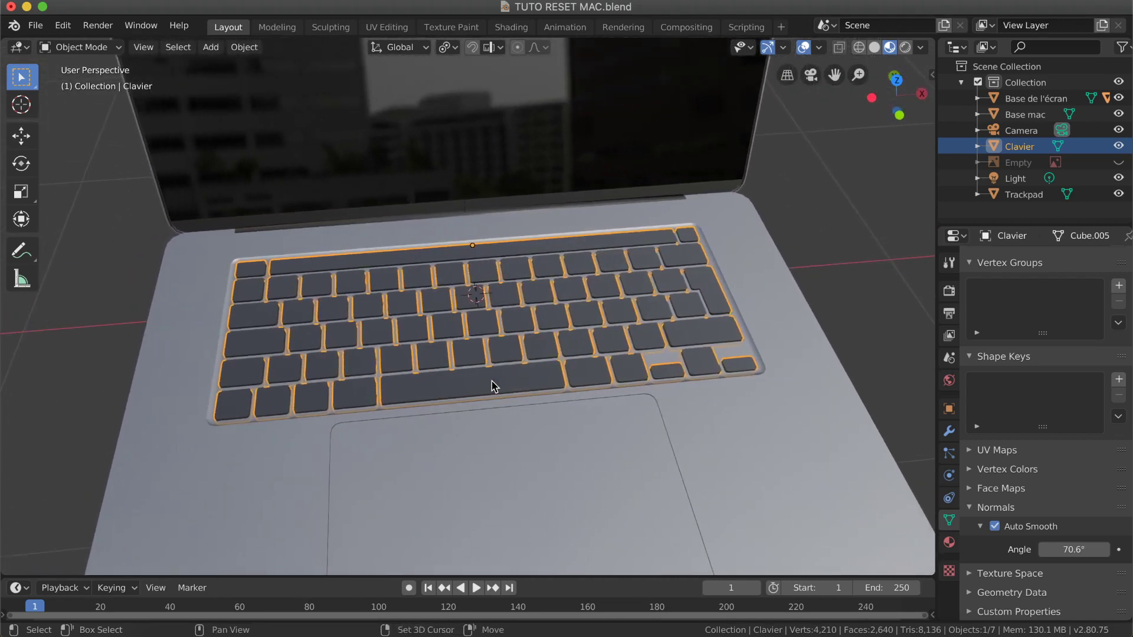
scroll(492, 387, right, 3)
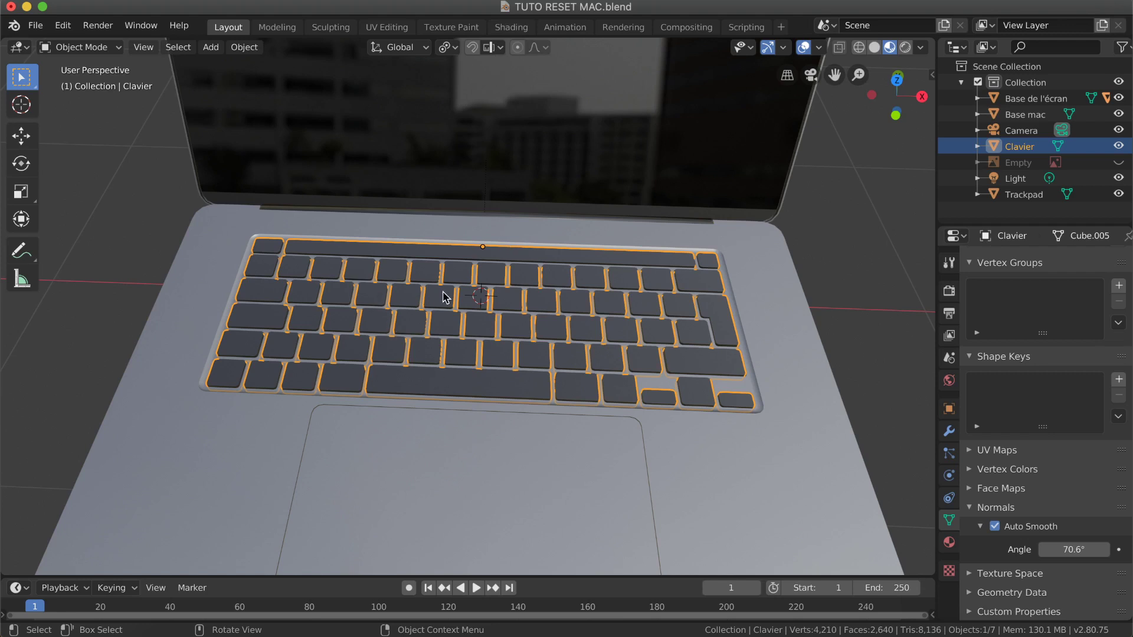
Switch to the Shading workspace and frame the selected keyboard up close from above in the 3D view.
click(511, 32)
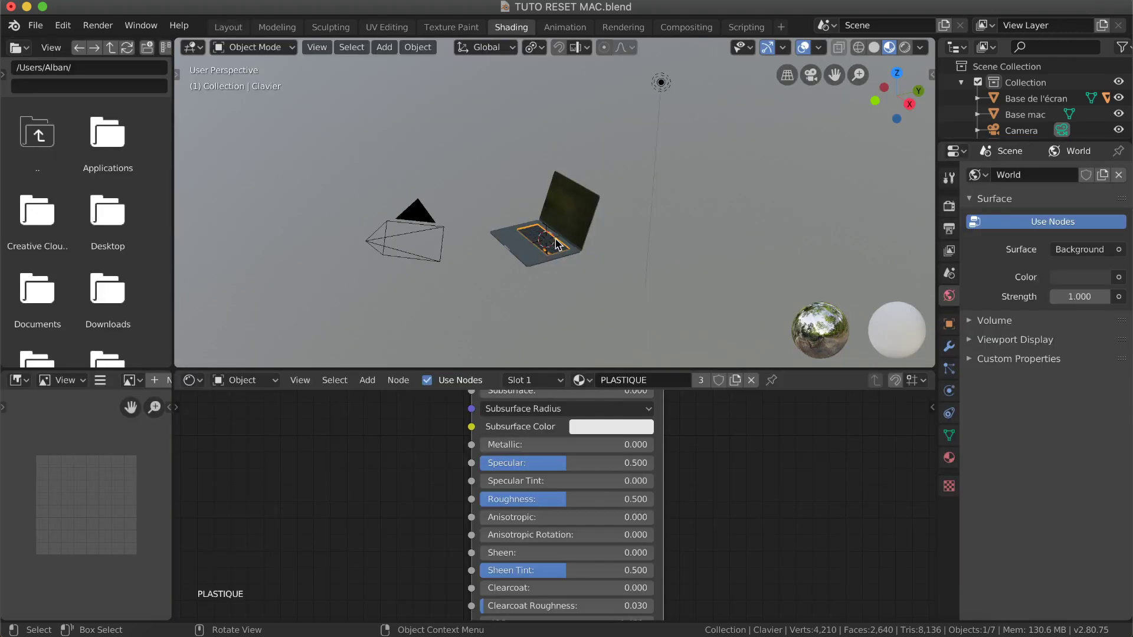
scroll(555, 245, left, 5)
scroll(555, 245, up, 10)
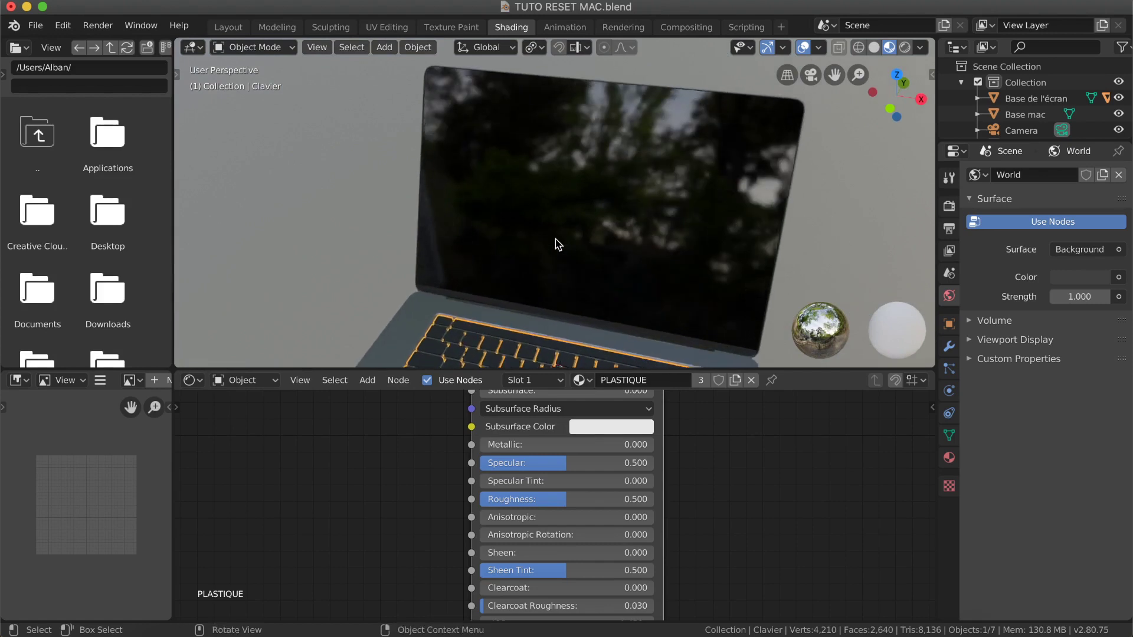
scroll(556, 244, left, 5)
shift+scroll(555, 244, down, 5)
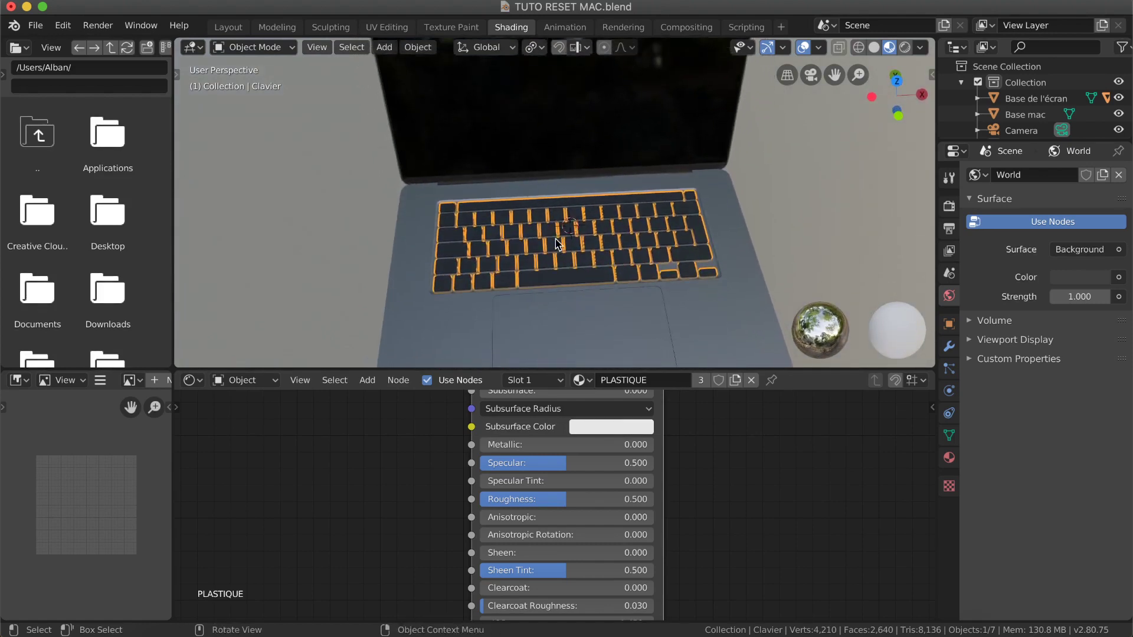
scroll(555, 244, right, 5)
scroll(555, 245, right, 3)
scroll(555, 244, left, 10)
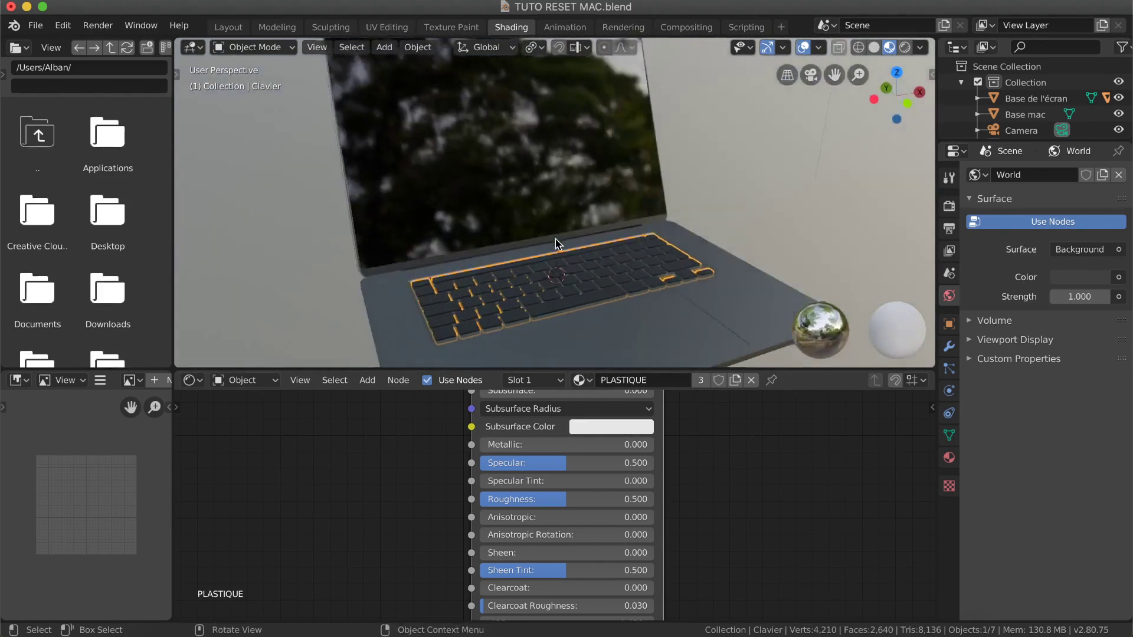
scroll(555, 245, right, 10)
scroll(555, 244, up, 5)
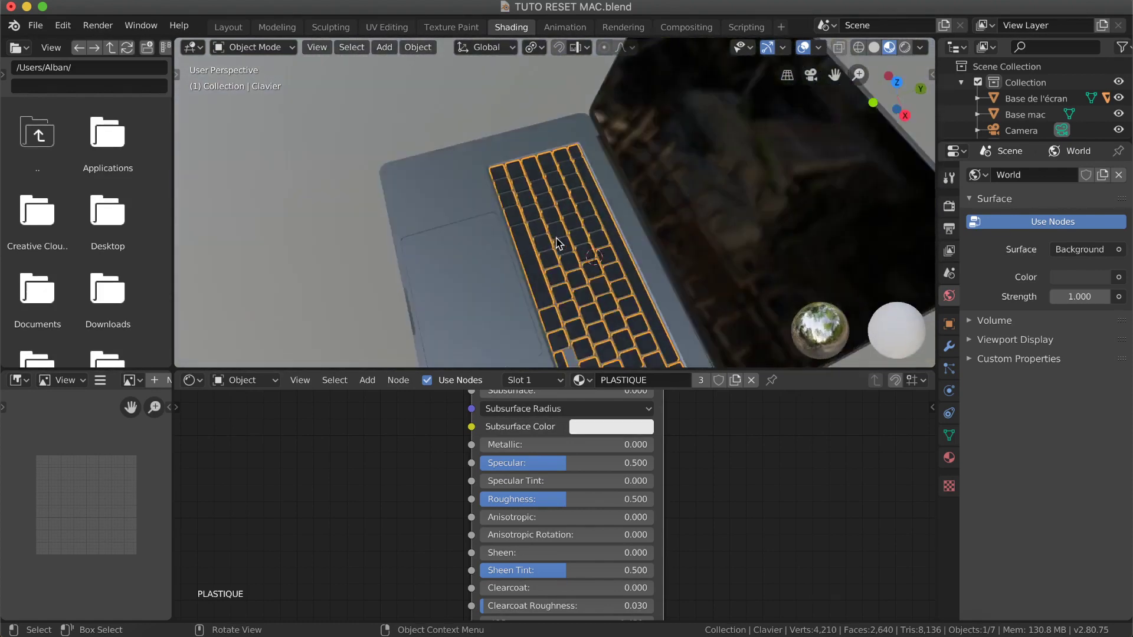
scroll(555, 238, left, 8)
scroll(555, 238, up, 5)
scroll(555, 237, right, 5)
scroll(555, 238, down, 5)
scroll(556, 242, left, 5)
scroll(556, 243, up, 4)
shift+scroll(564, 232, up, 5)
shift+scroll(564, 232, down, 8)
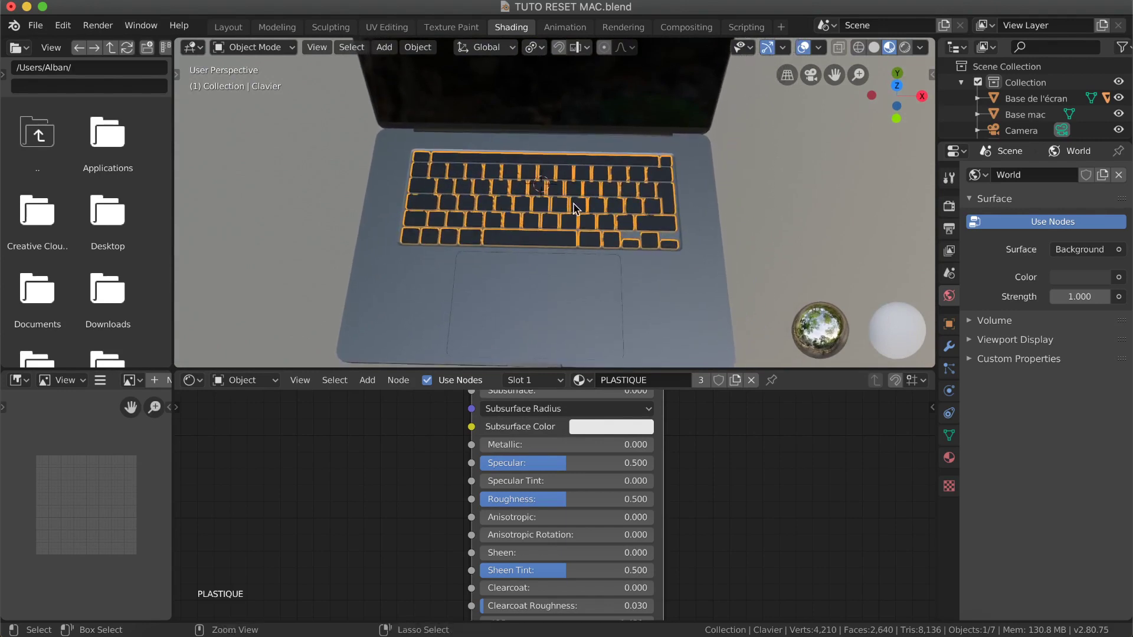
ctrl+scroll(575, 210, up, 5)
ctrl+scroll(574, 209, up, 2)
shift+scroll(574, 209, left, 4)
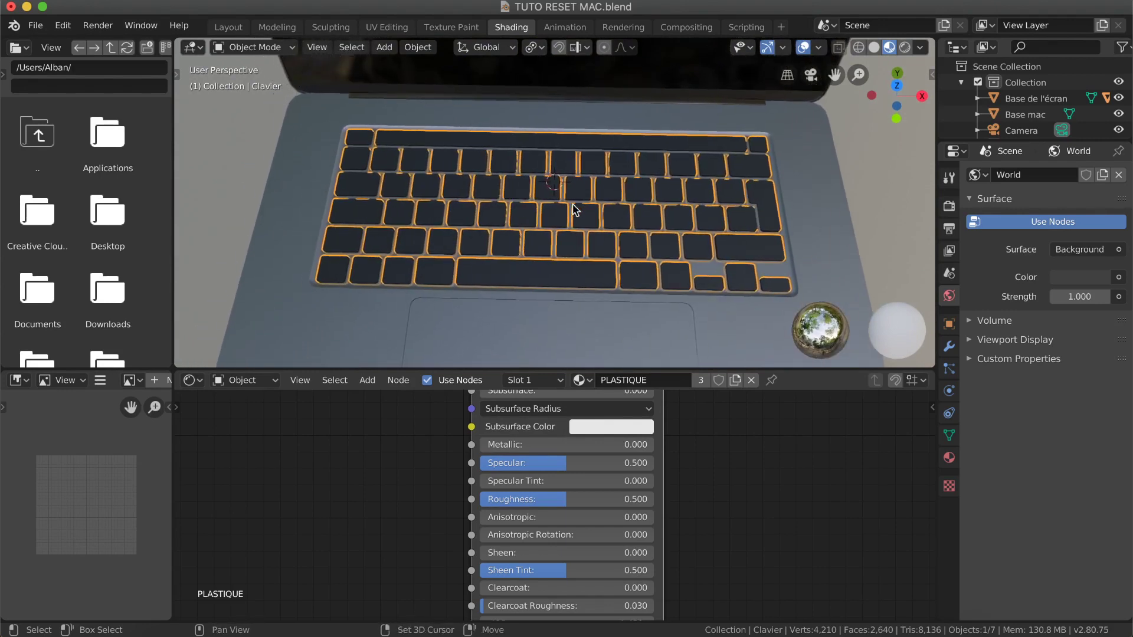
Bring the Principled BSDF and Material Output nodes of the PLASTIQUE material into view in the shader editor.
scroll(395, 466, left, 4)
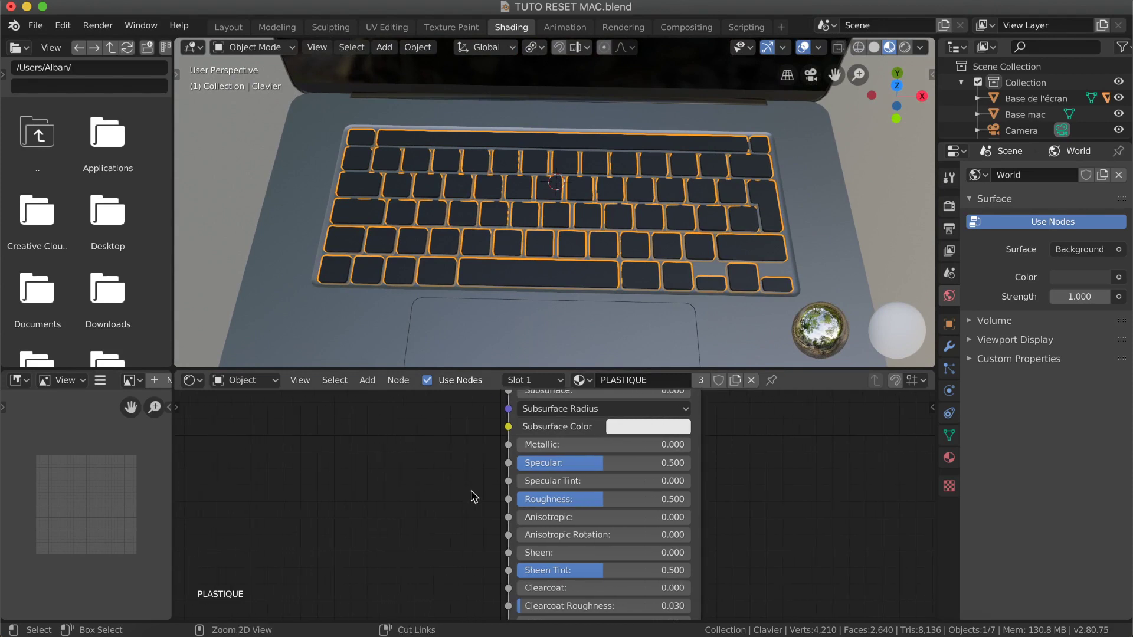
ctrl+scroll(474, 497, down, 3)
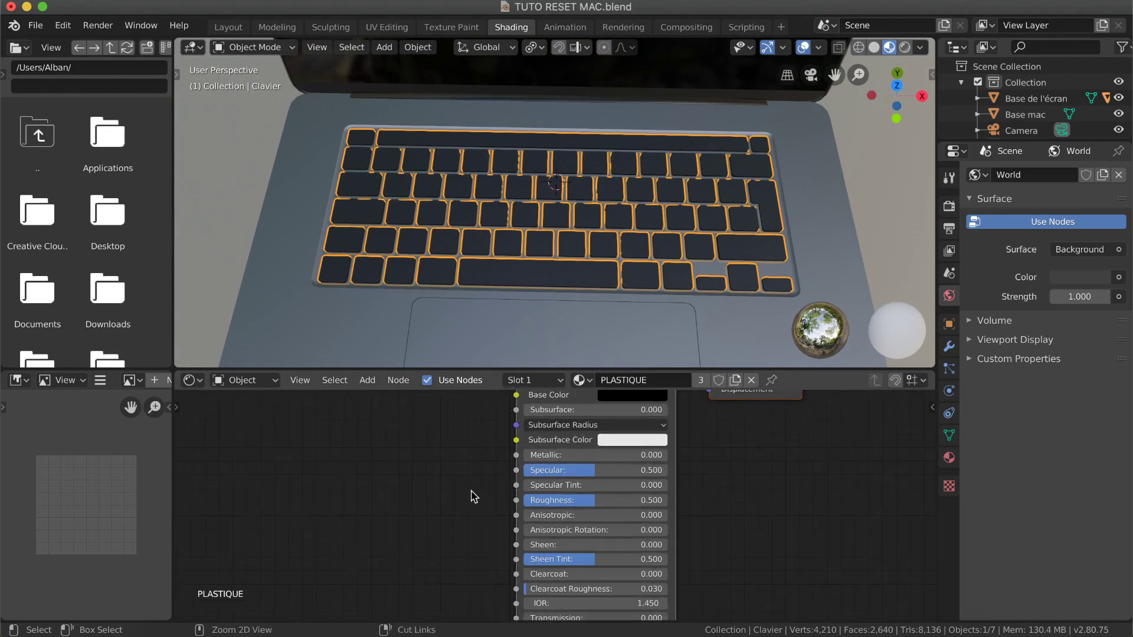
ctrl+scroll(474, 497, down, 2)
ctrl+scroll(474, 497, down, 4)
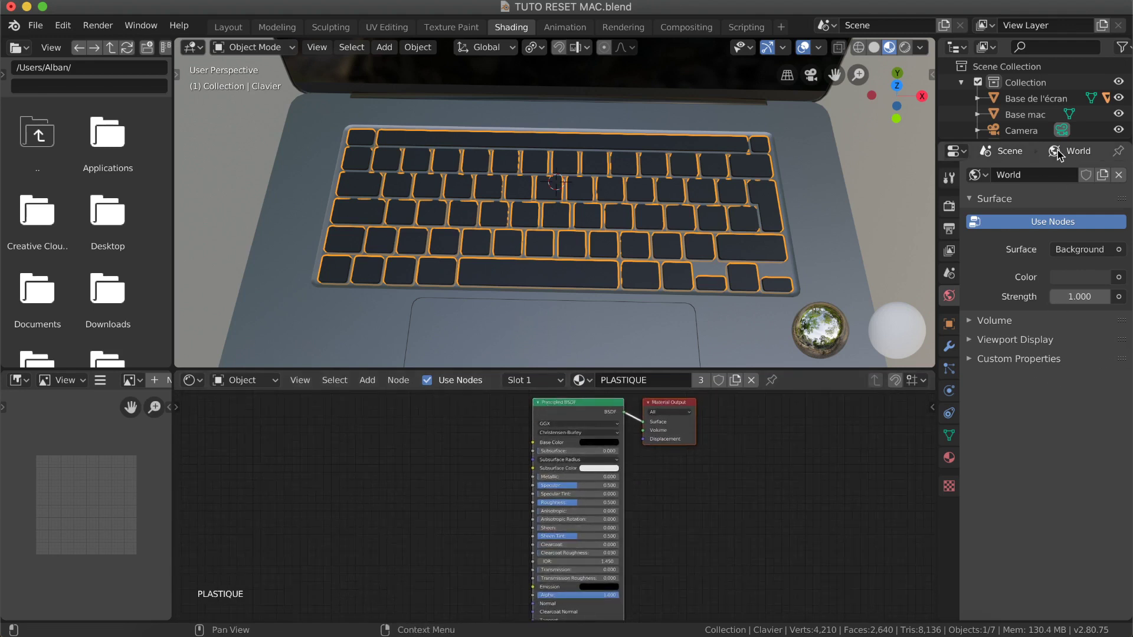
Show the keyboard's PLASTIQUE material properties and review its surface settings.
click(949, 459)
scroll(1027, 362, down, 12)
scroll(1007, 391, down, 2)
scroll(1012, 396, up, 8)
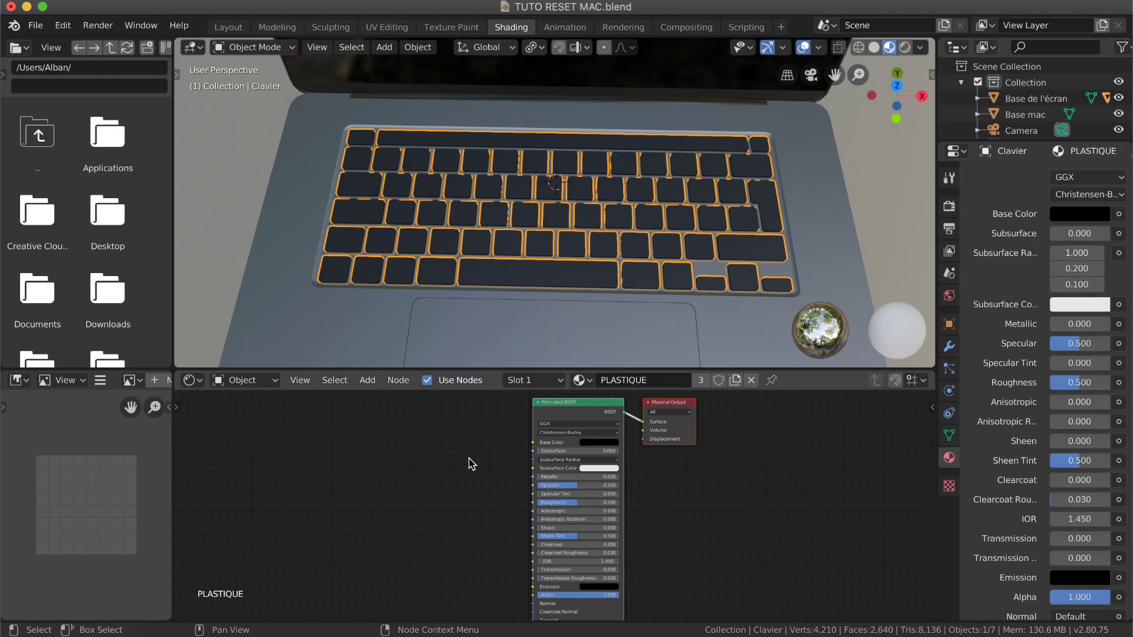
Add a Texture Coordinate node to the PLASTIQUE material, placed well to the left of the Principled BSDF node.
scroll(471, 460, left, 4)
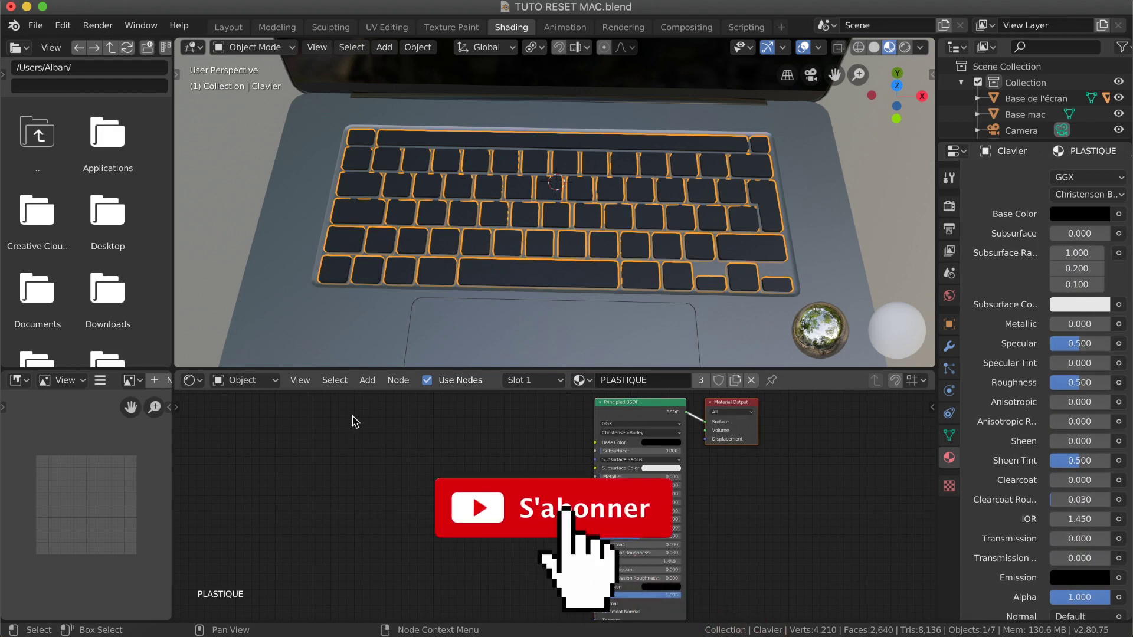
scroll(352, 422, left, 3)
scroll(352, 422, left, 1)
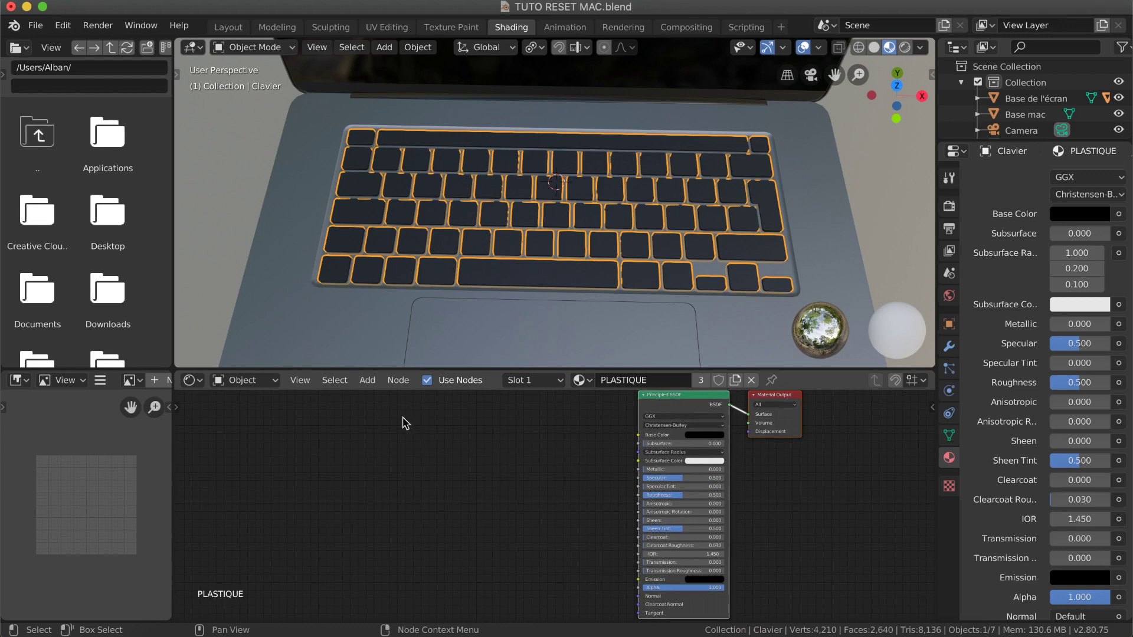
click(367, 380)
mouse_move(389, 422)
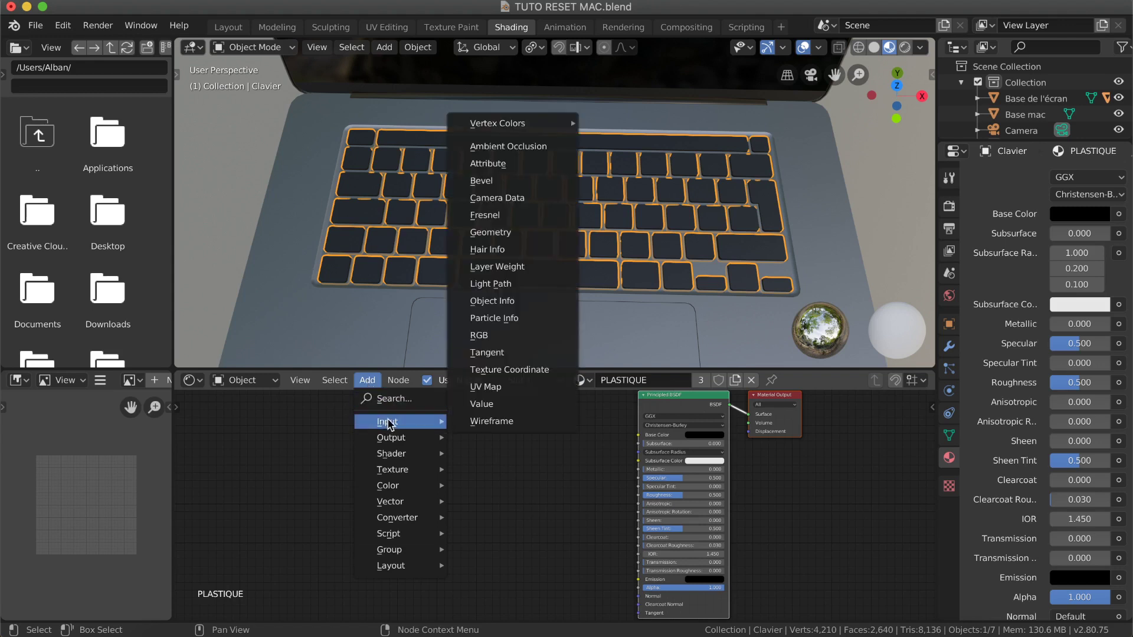
click(510, 375)
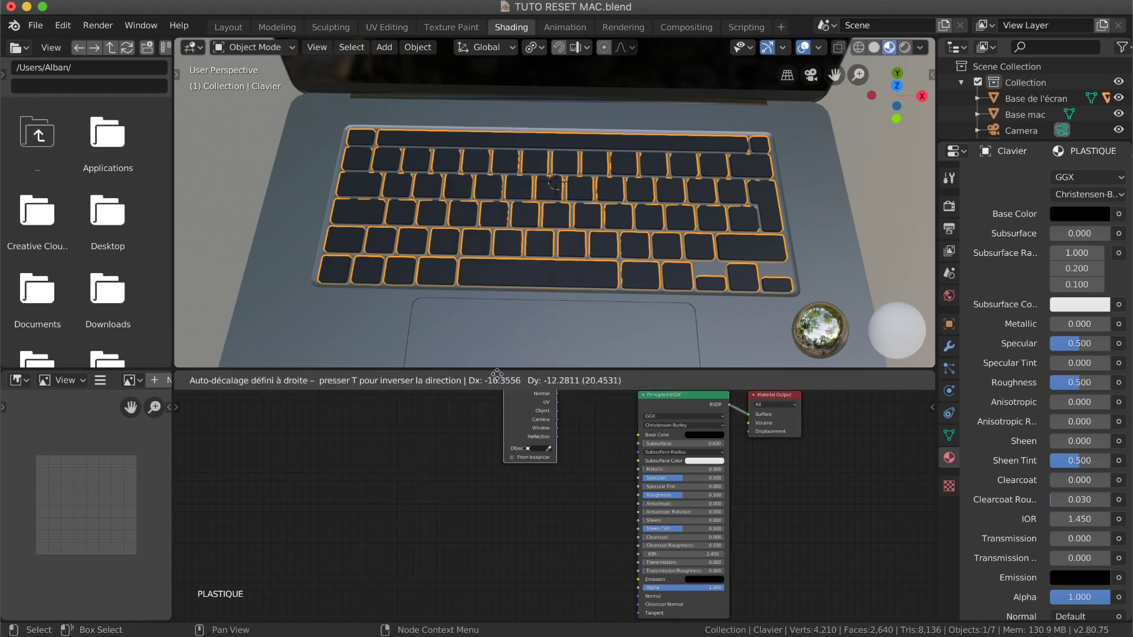
click(228, 431)
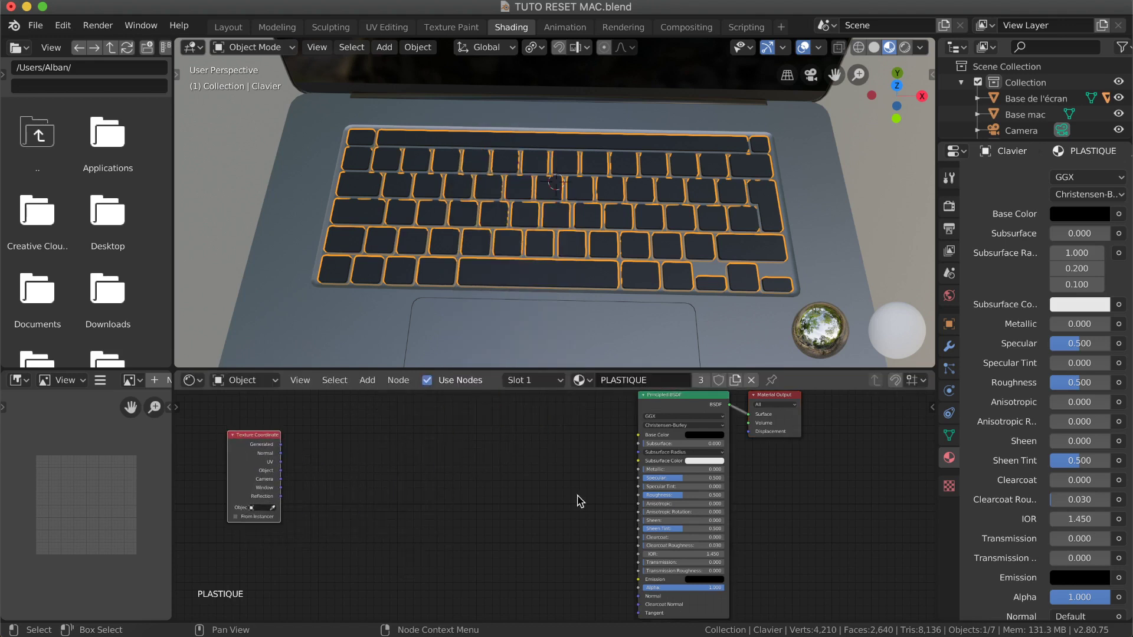
Add a Mapping node just to the right of the Texture Coordinate node.
click(367, 380)
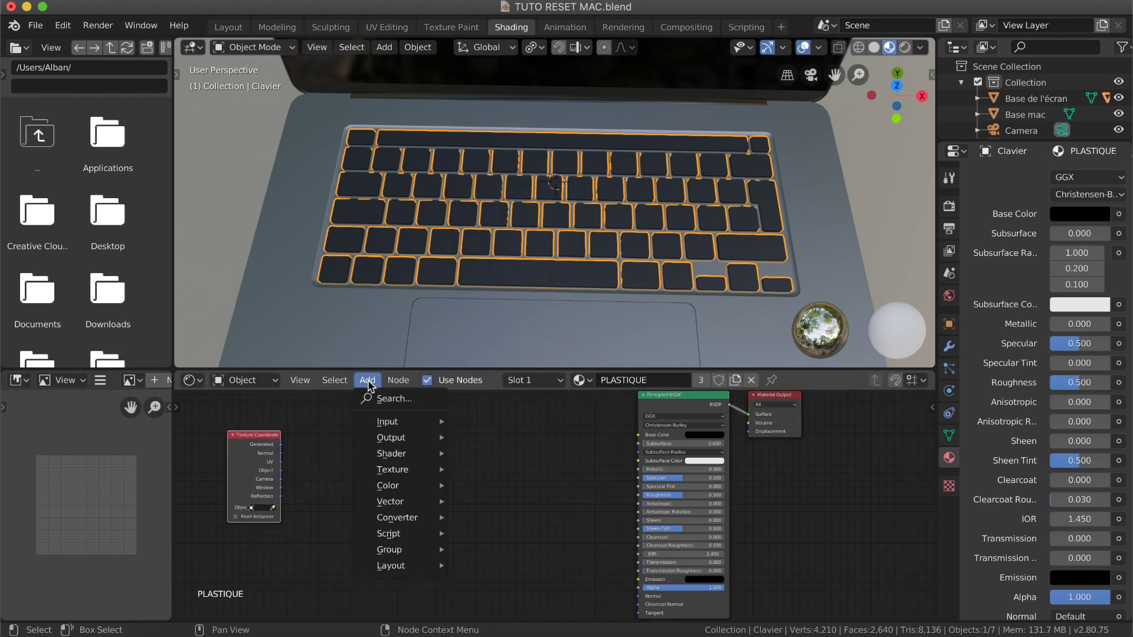
mouse_move(401, 502)
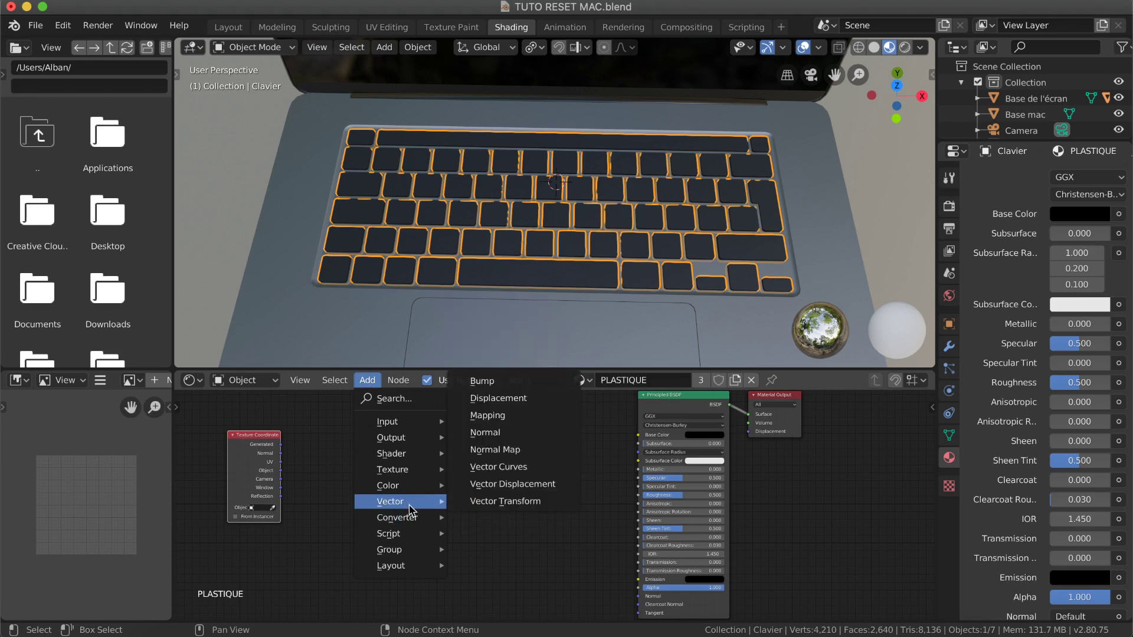
click(515, 416)
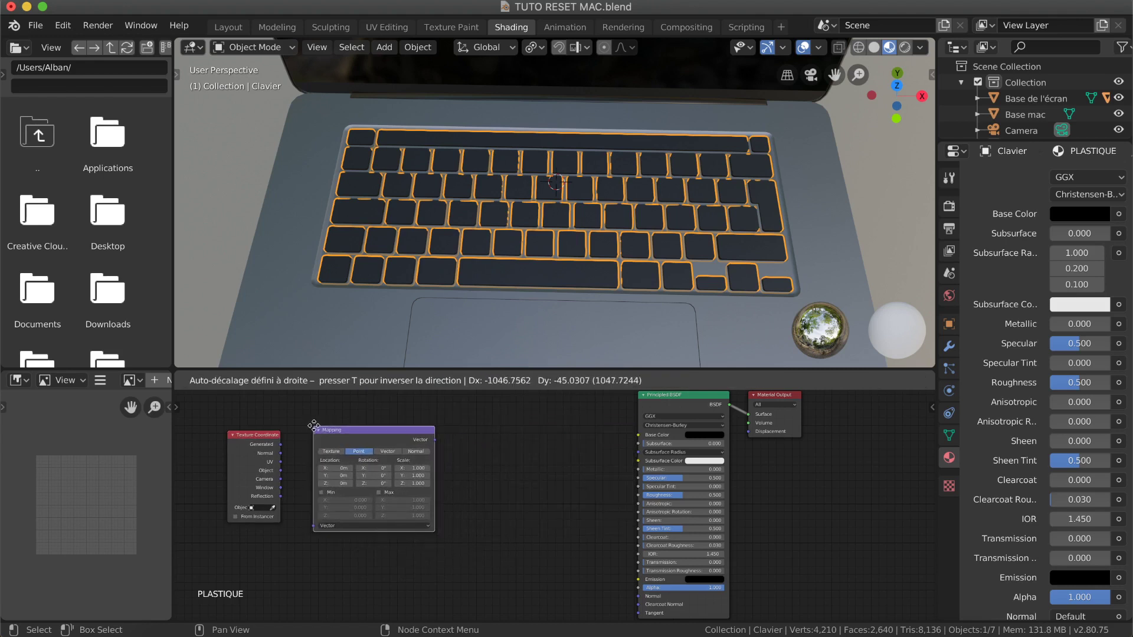
click(316, 427)
Add an Image Texture node between the Mapping and Principled BSDF nodes.
click(367, 380)
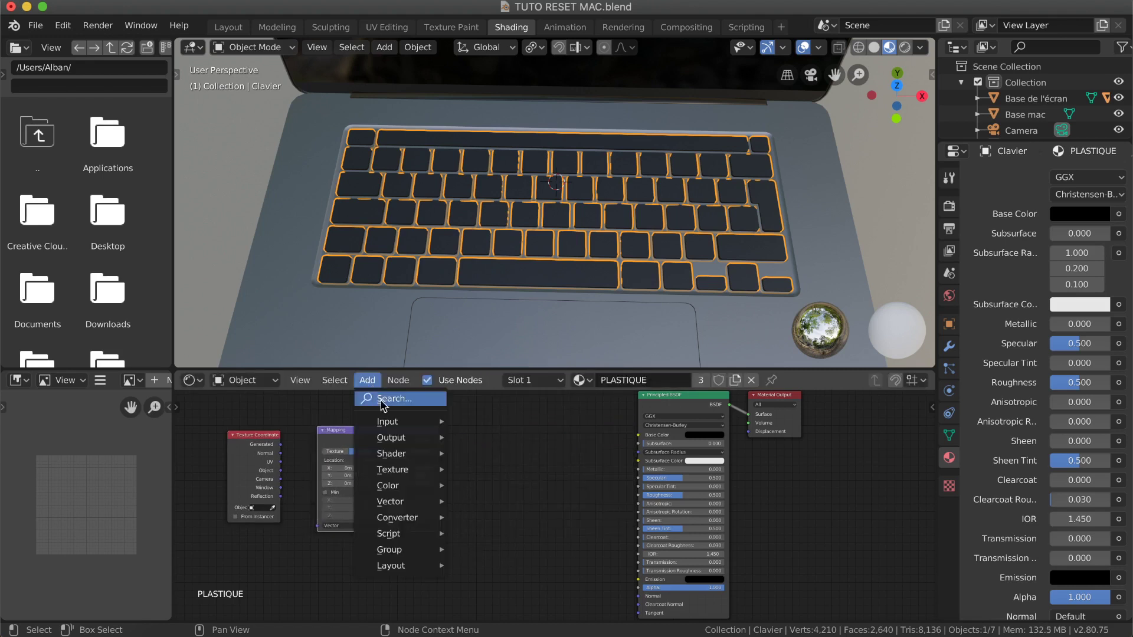
mouse_move(412, 476)
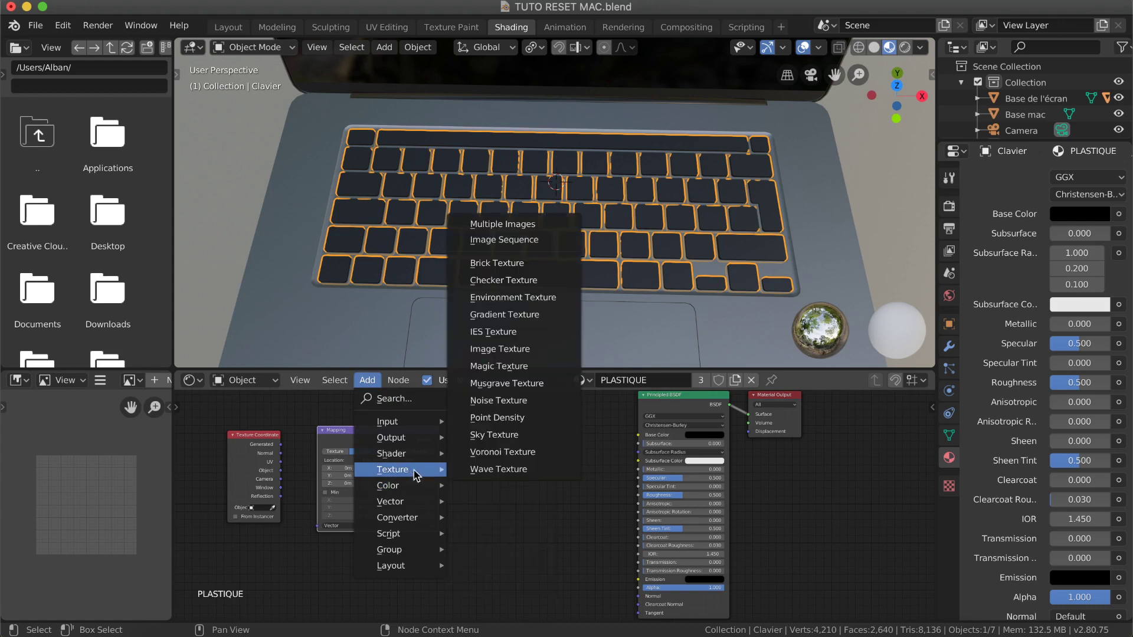
click(498, 349)
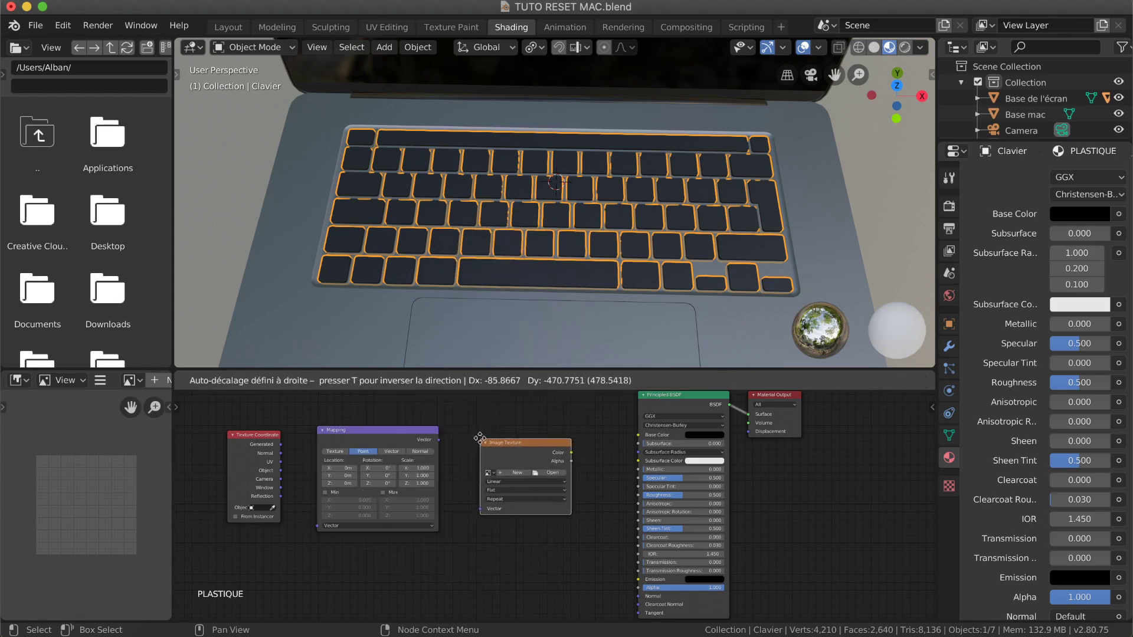
click(487, 444)
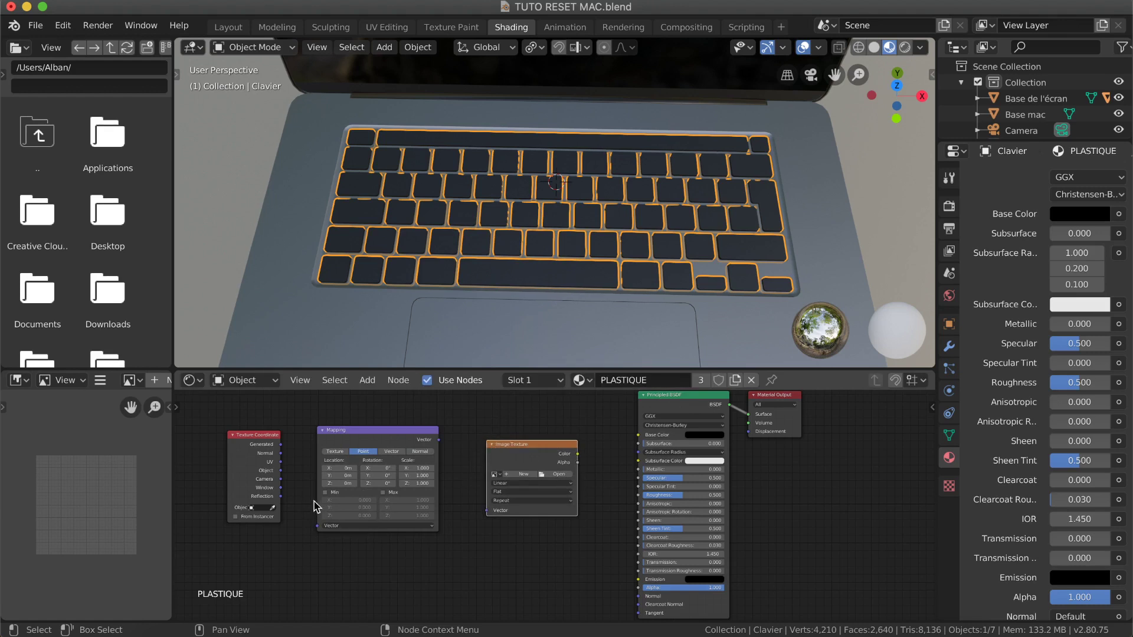
Link Generated to the Mapping node's Vector input, Mapping's Vector output to the Image Texture, and the Image Texture's Color to Base Color.
ctrl+scroll(298, 496, down, 1)
ctrl+scroll(297, 501, up, 1)
ctrl+scroll(298, 496, up, 2)
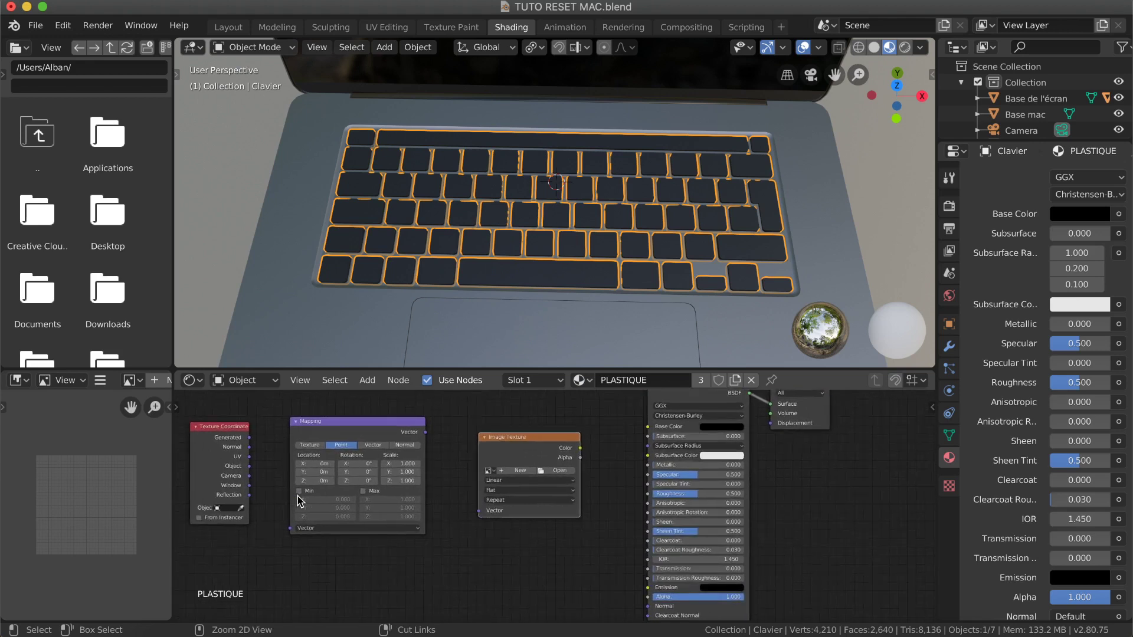
scroll(298, 496, left, 2)
scroll(298, 498, left, 2)
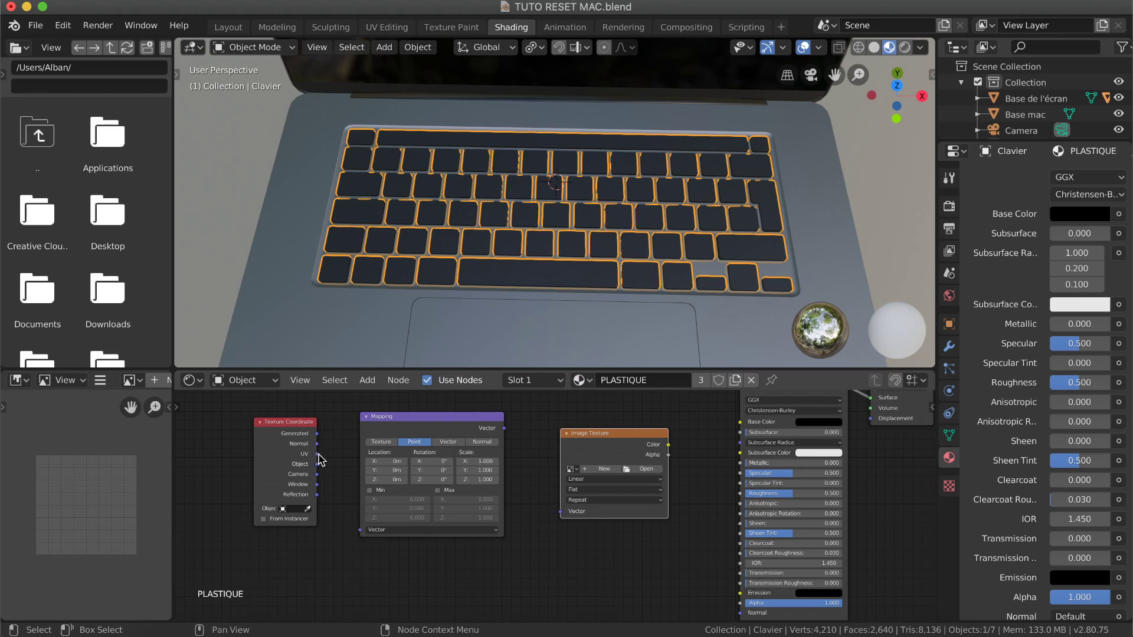
drag(318, 435, 361, 531)
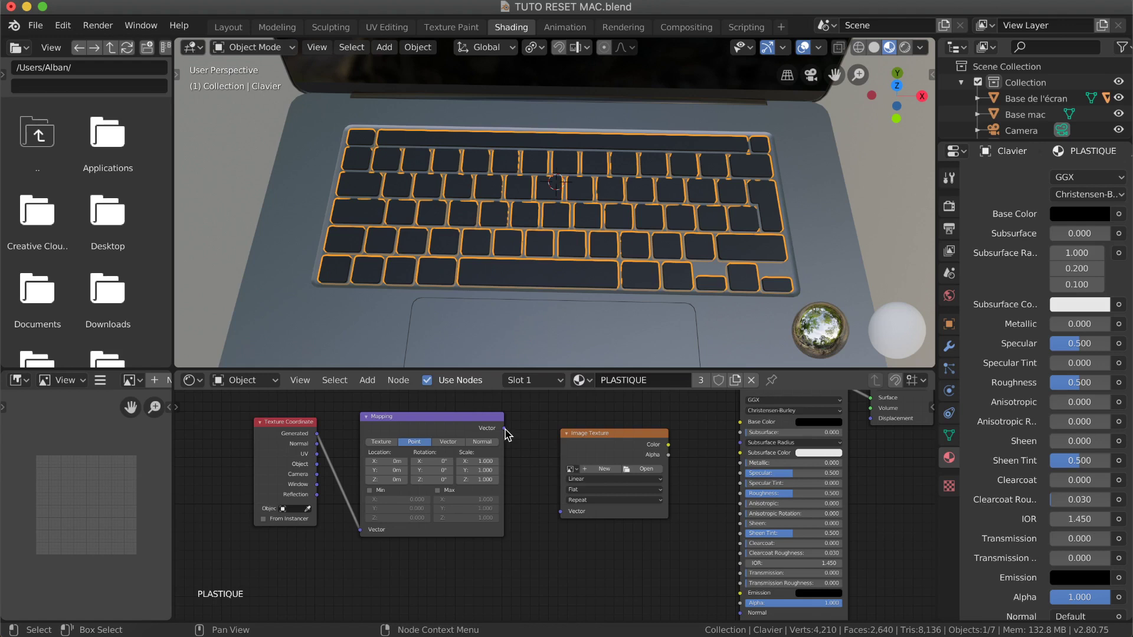
drag(505, 429, 561, 512)
drag(669, 446, 738, 423)
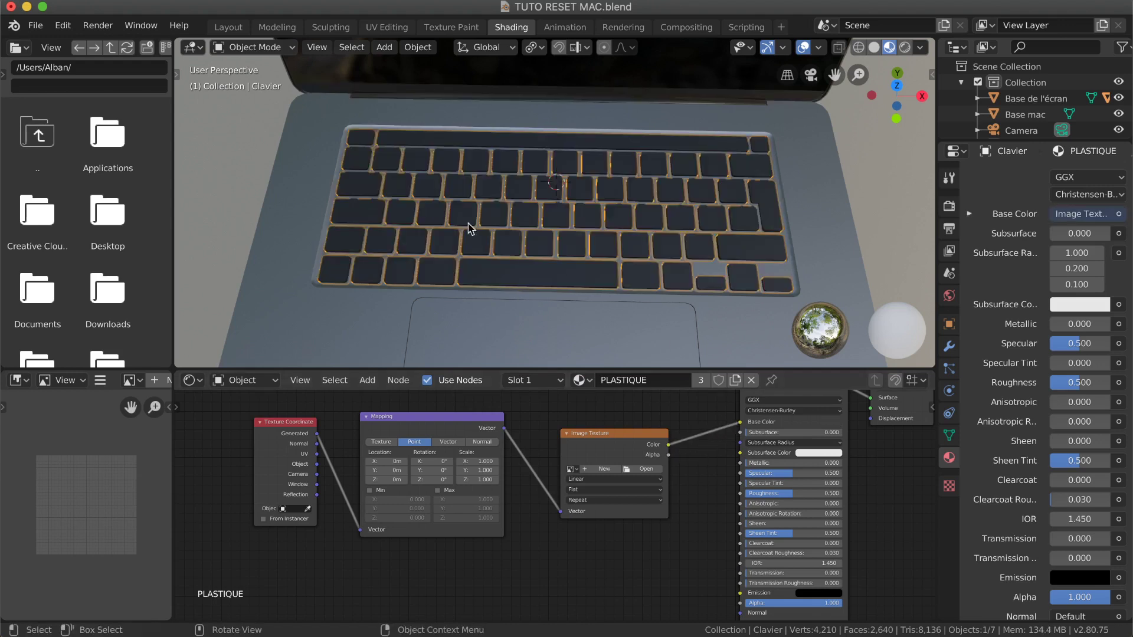
Load Clavier mac.png from Desktop/Dossier vidéos YT/SERIE YT BLENDER into the Image Texture node.
click(644, 475)
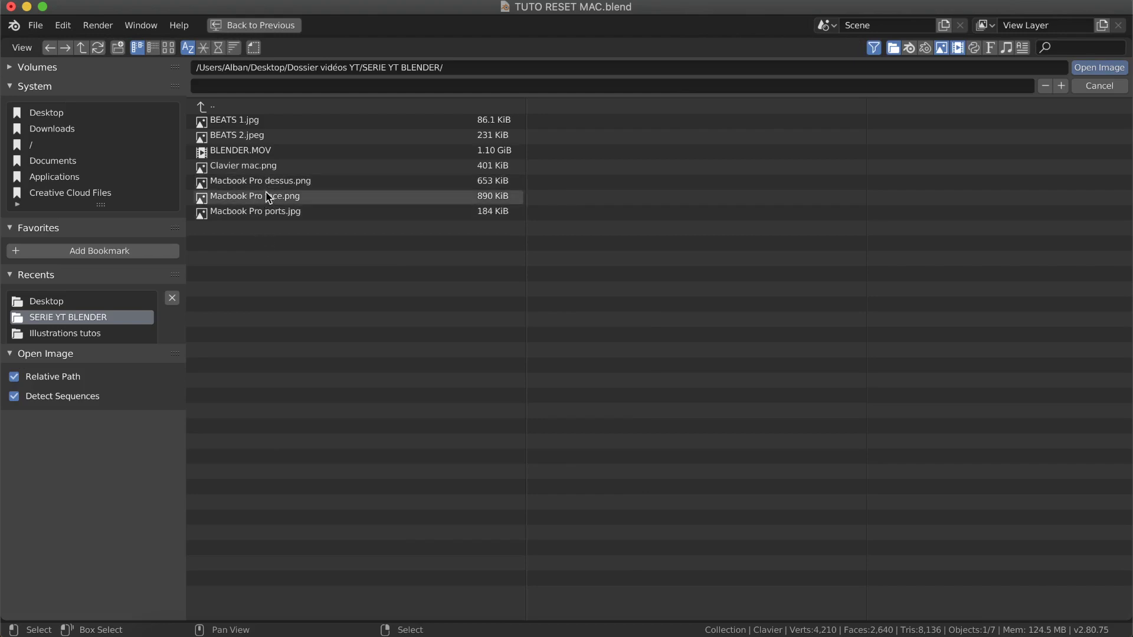
click(53, 113)
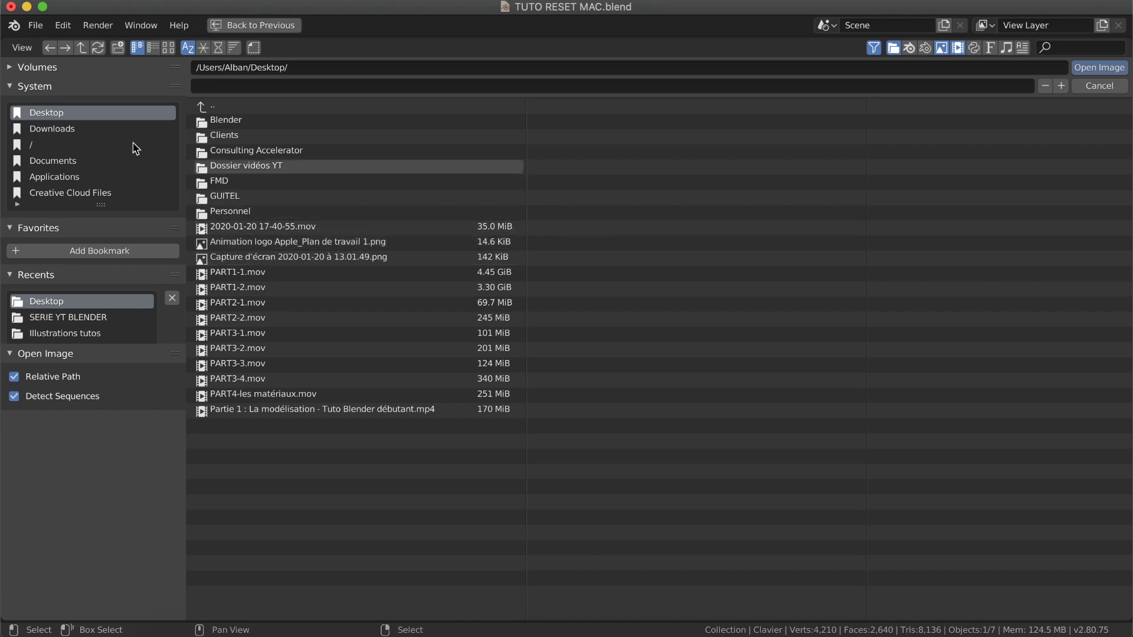
double_click(246, 170)
double_click(246, 122)
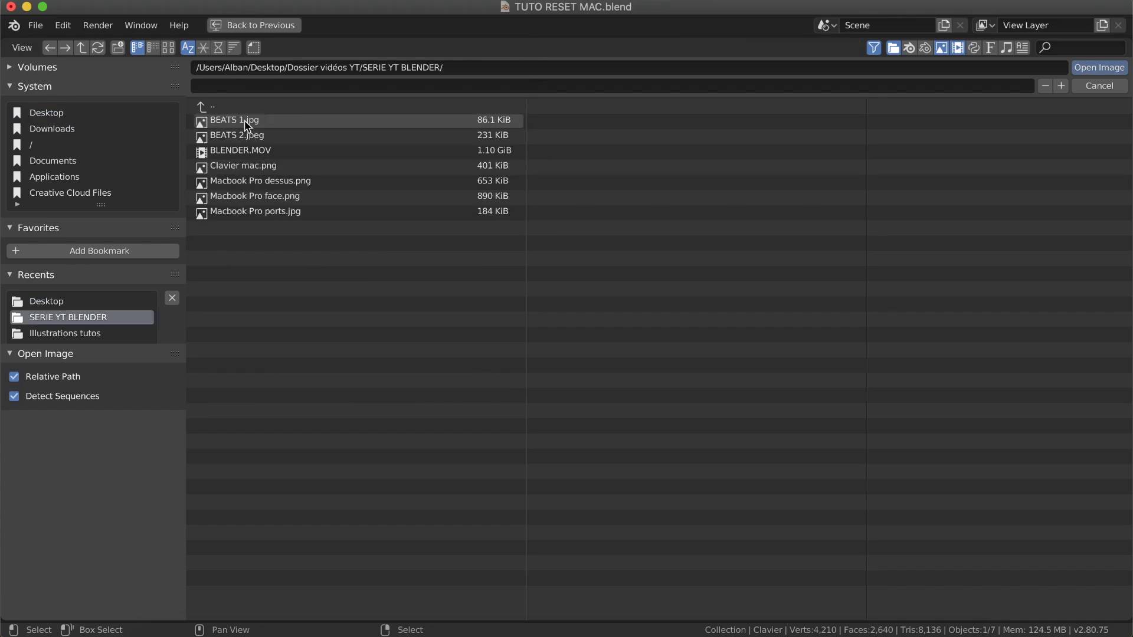
double_click(261, 168)
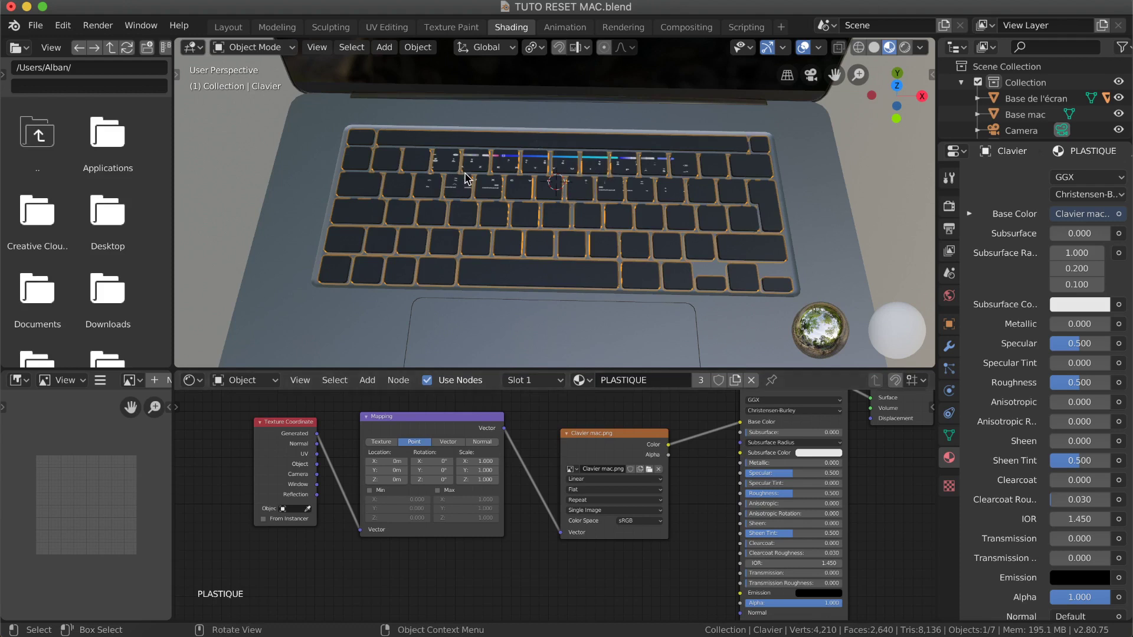
Examine up close how the loaded image lies across the laptop's keys and check the material's texture nodes.
scroll(468, 179, down, 3)
scroll(472, 178, up, 2)
scroll(472, 177, up, 4)
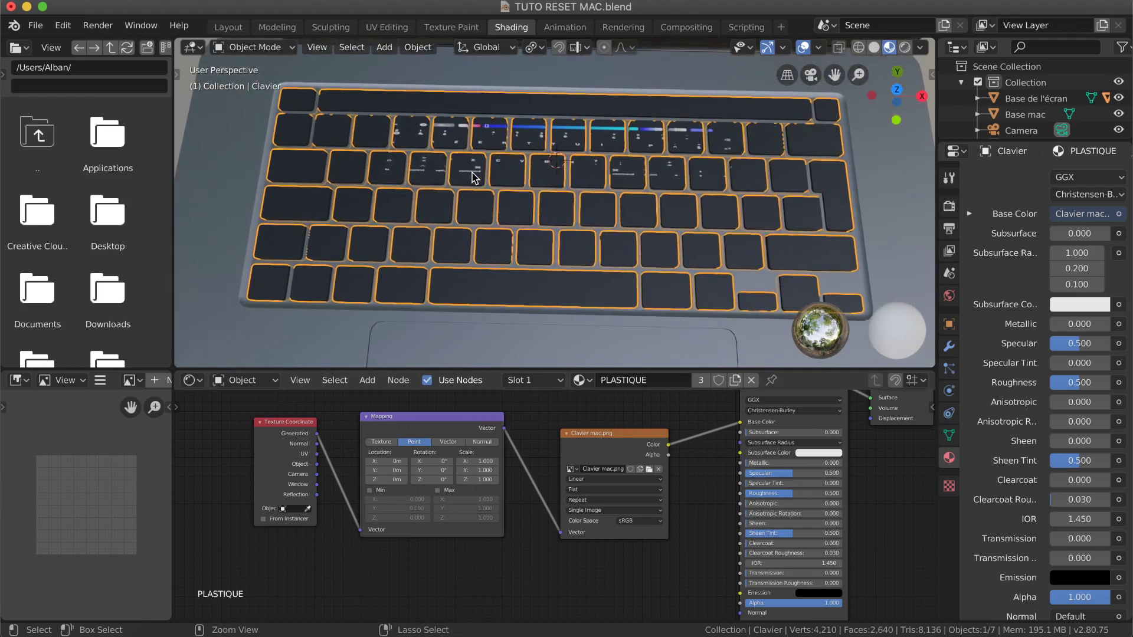
scroll(477, 186, left, 3)
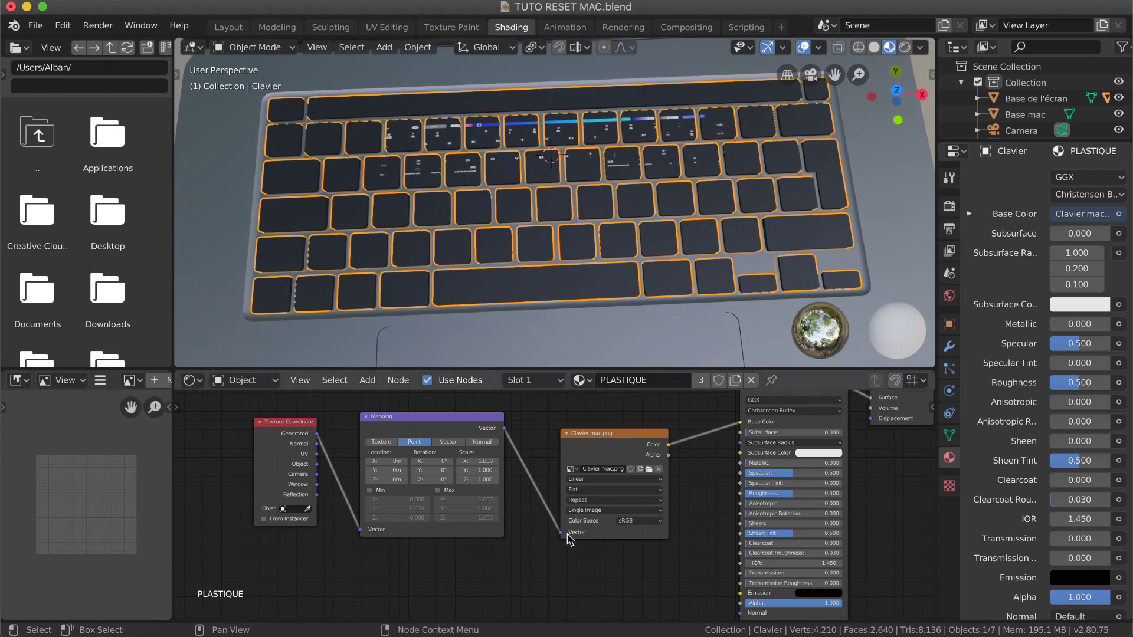
ctrl+scroll(448, 509, up, 2)
ctrl+scroll(448, 510, up, 4)
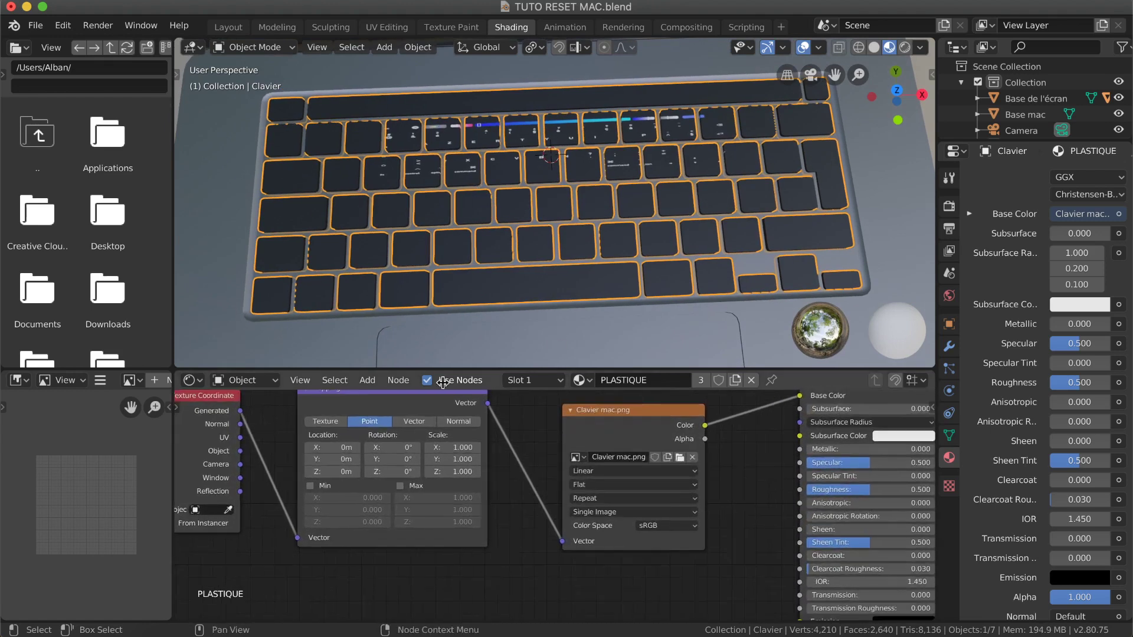
right_click(444, 209)
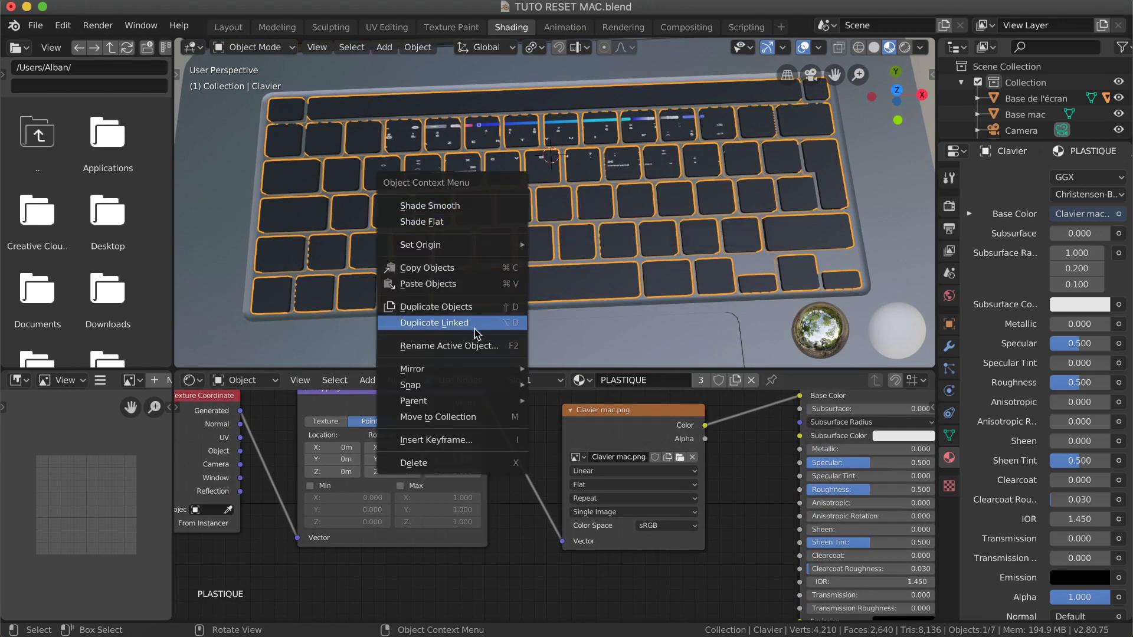
right_click(588, 198)
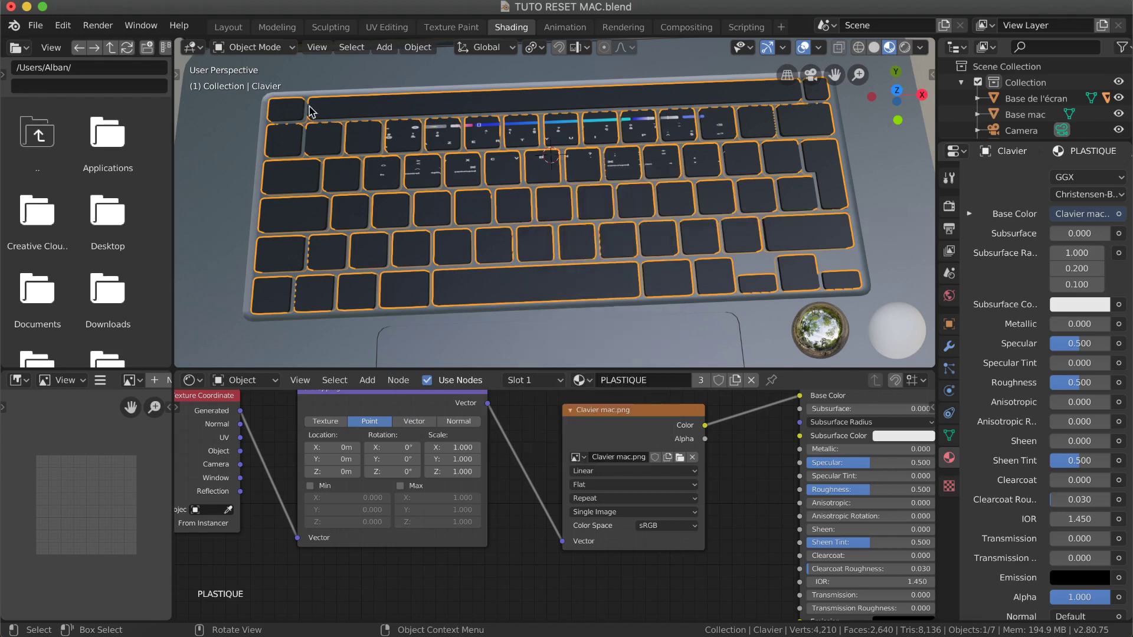
Put the keyboard object in Edit Mode and look up the UV unwrap options for its faces.
click(264, 47)
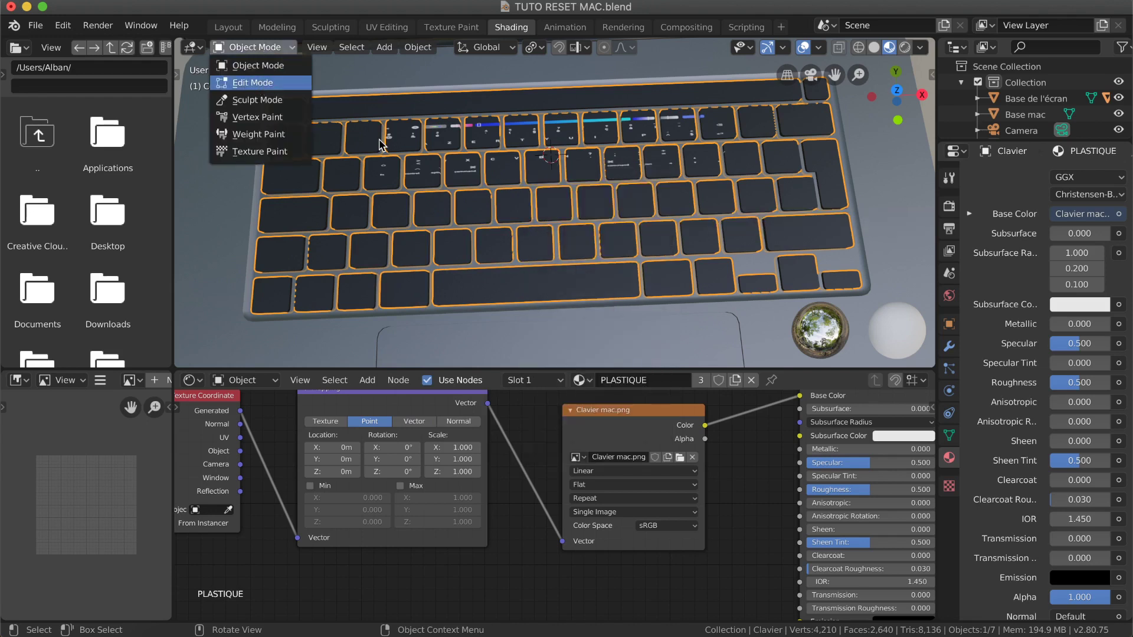
click(260, 82)
right_click(514, 199)
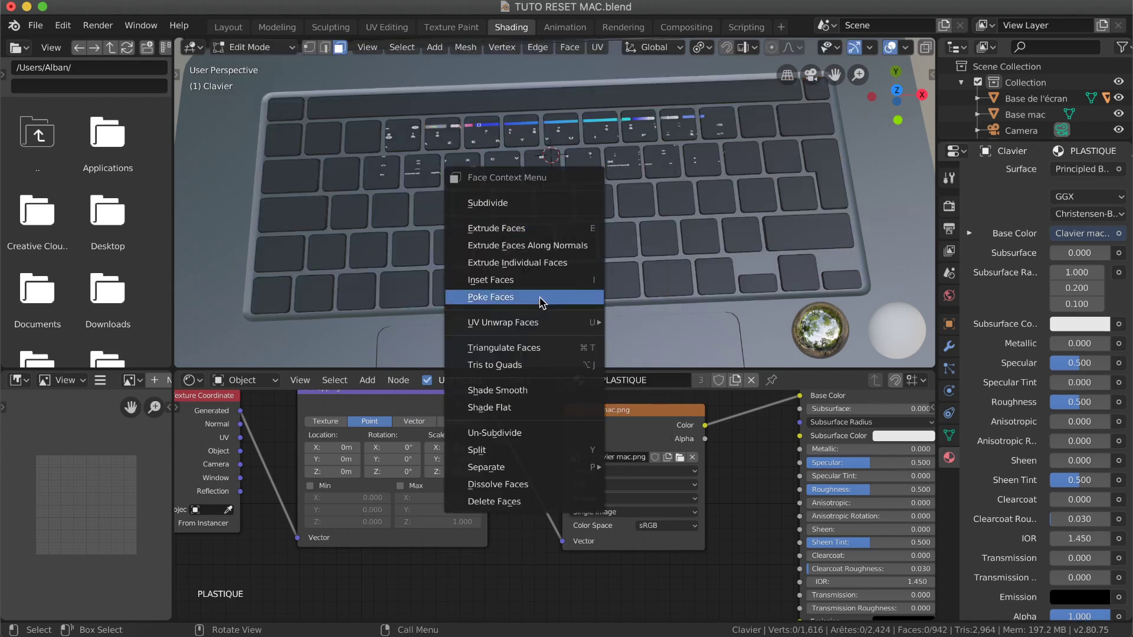
mouse_move(541, 324)
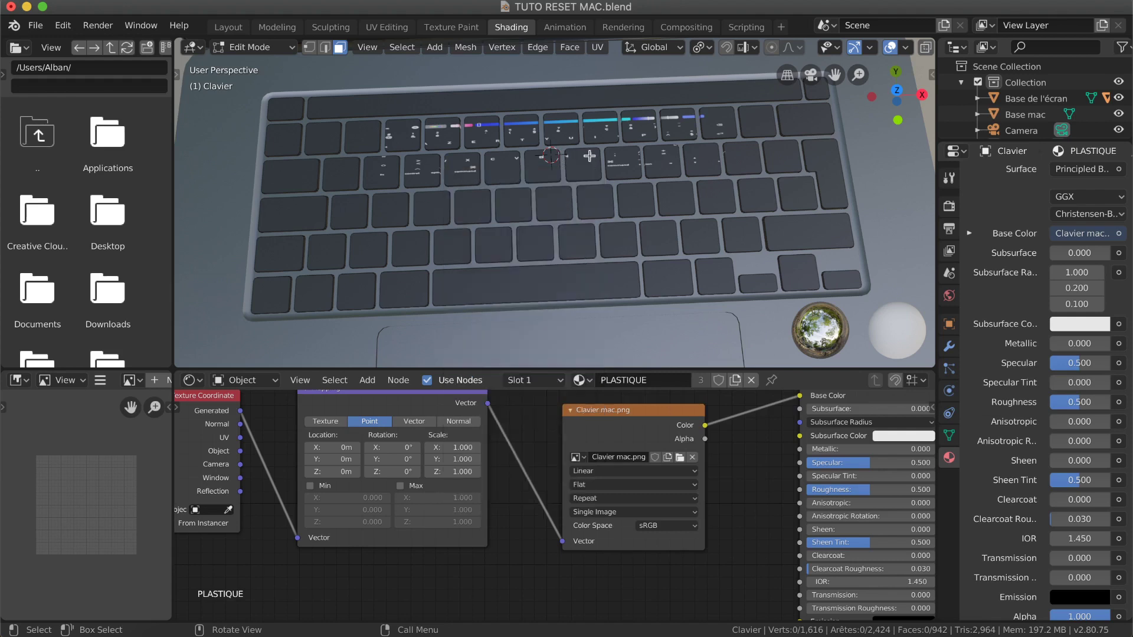
Set the Mapping node's Y scale to 0.800.
scroll(262, 433, left, 3)
scroll(264, 434, left, 1)
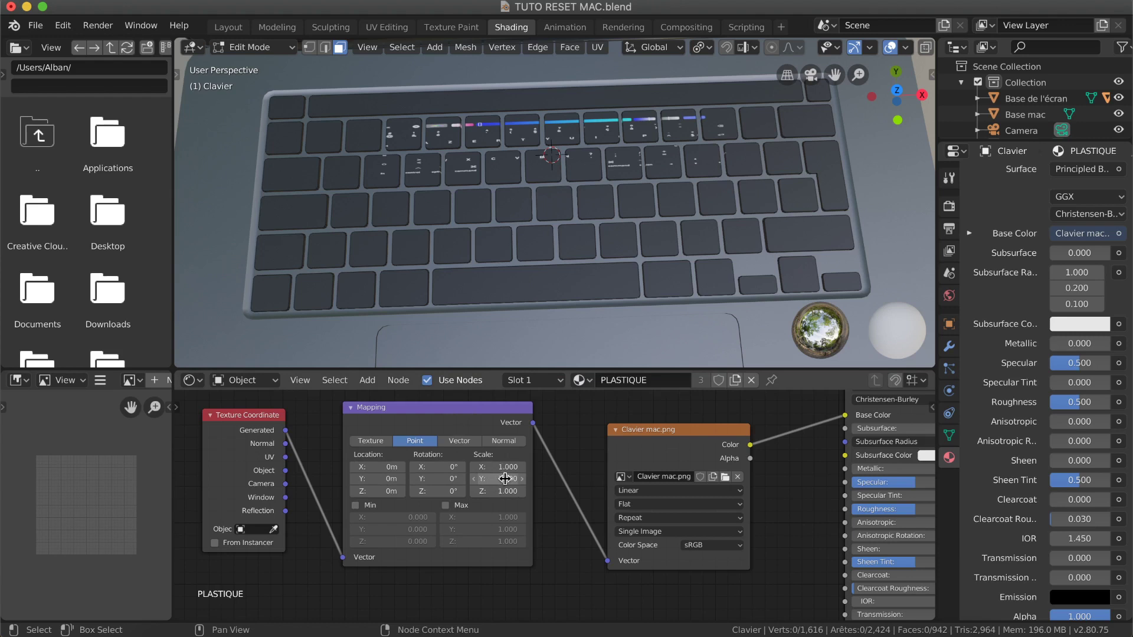
scroll(505, 479, up, 4)
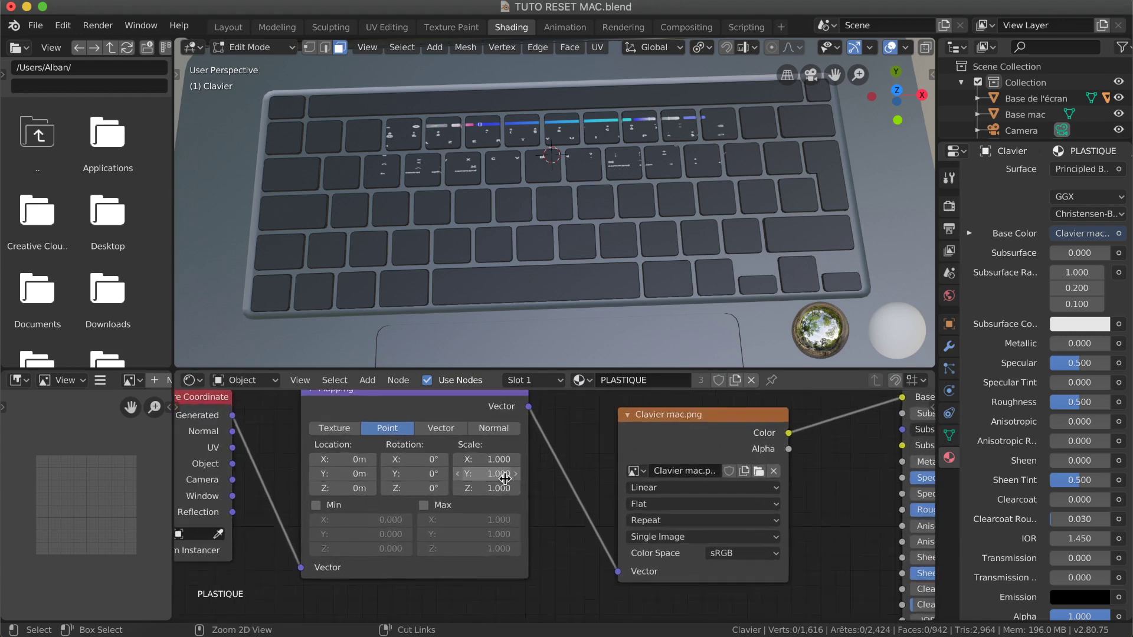
scroll(505, 478, up, 3)
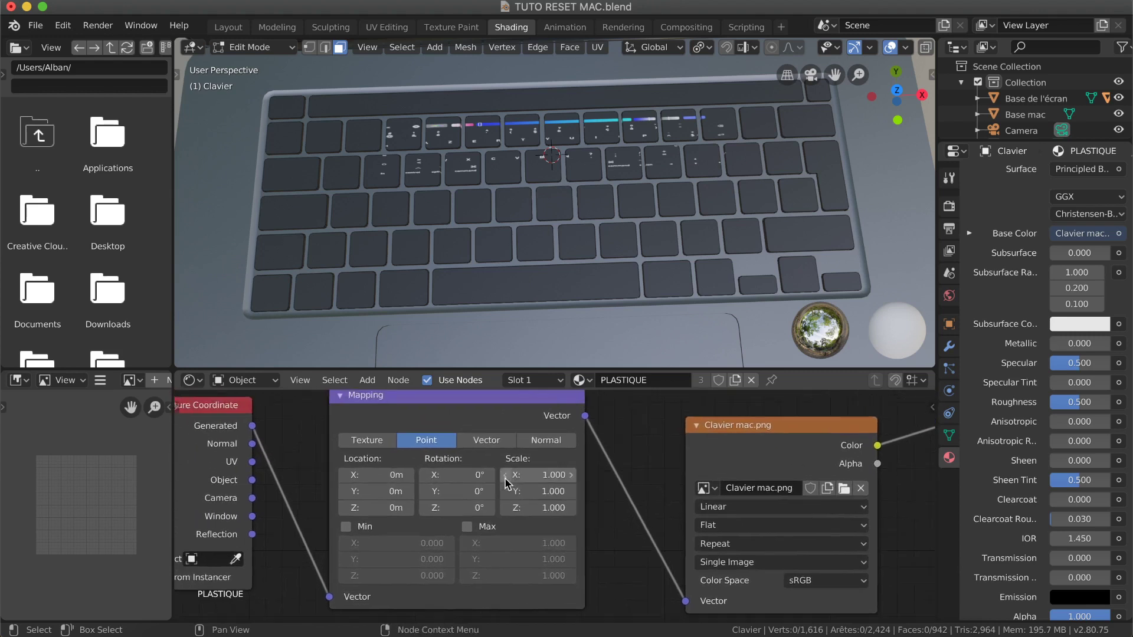
scroll(505, 478, left, 2)
click(567, 487)
mouse_move(567, 487)
mouse_down()
mouse_move(532, 487)
mouse_move(567, 487)
mouse_move(555, 487)
mouse_up()
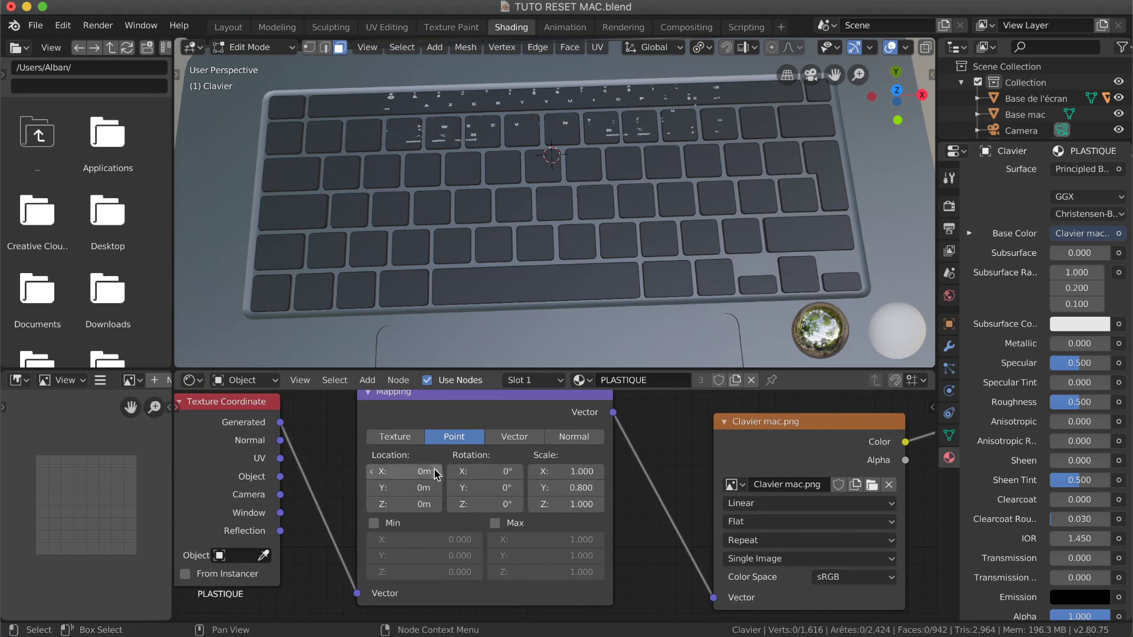
Set the Mapping node's location to X -0.02 m and Y 0.46 m, and its scale to X 0.680 and Y 0.260.
drag(409, 472, 439, 488)
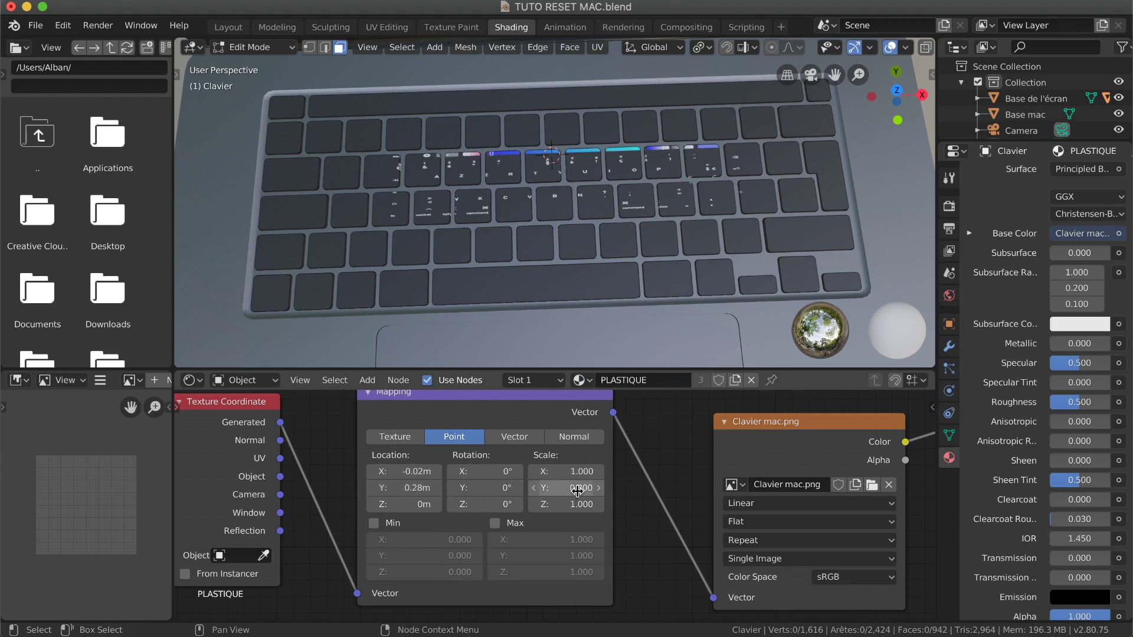
shift+drag(420, 488, 431, 488)
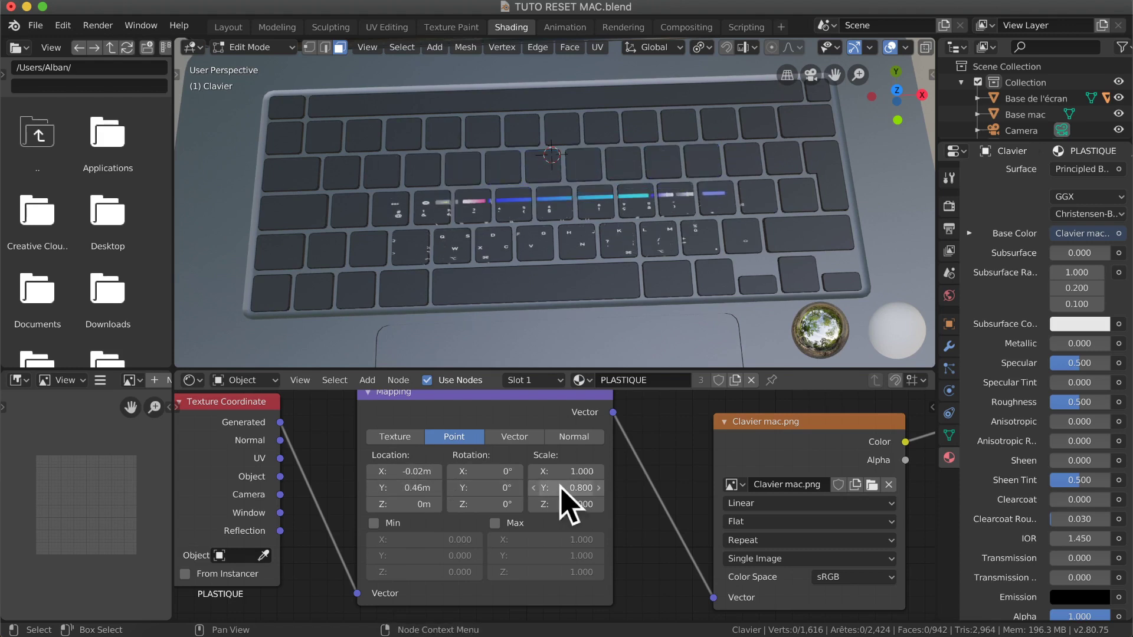
mouse_move(569, 488)
shift+mouse_down()
mouse_move(538, 488)
mouse_move(579, 472)
mouse_move(559, 472)
shift+mouse_up()
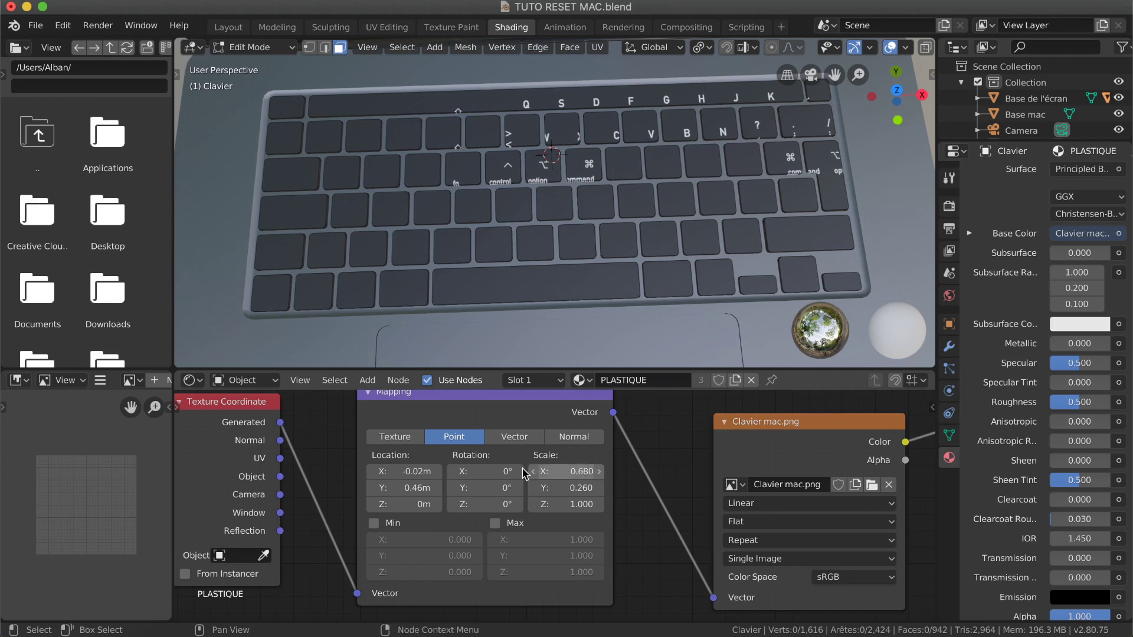
Set the Mapping node's location to X 0.16 m and Y 0.58 m, and its X scale to 0.610.
shift+drag(415, 472, 425, 473)
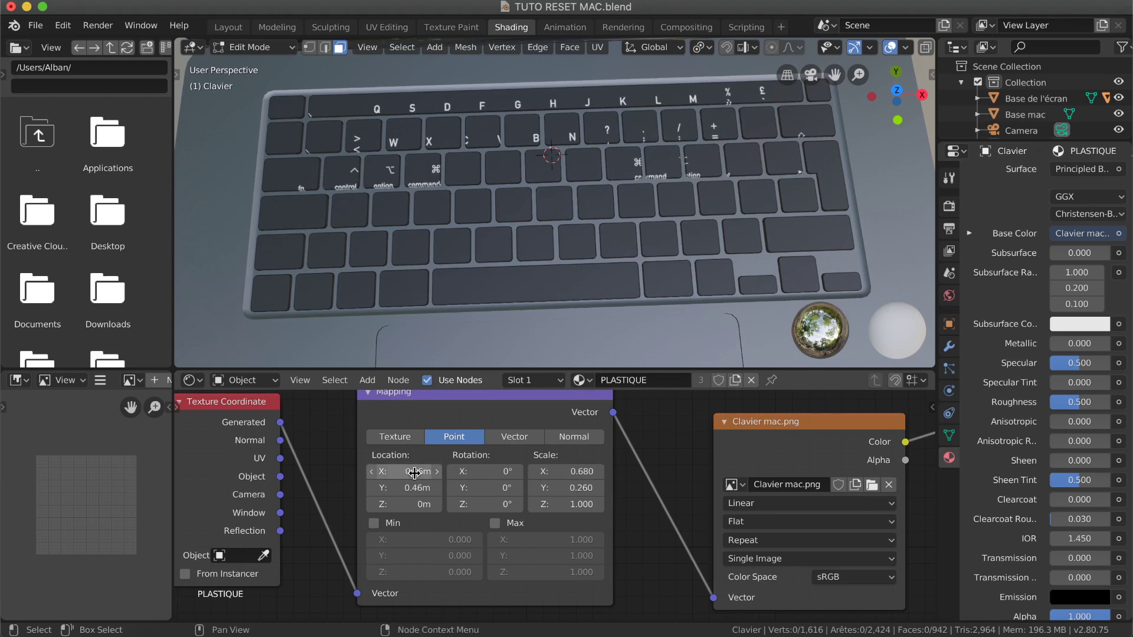
drag(410, 487, 417, 487)
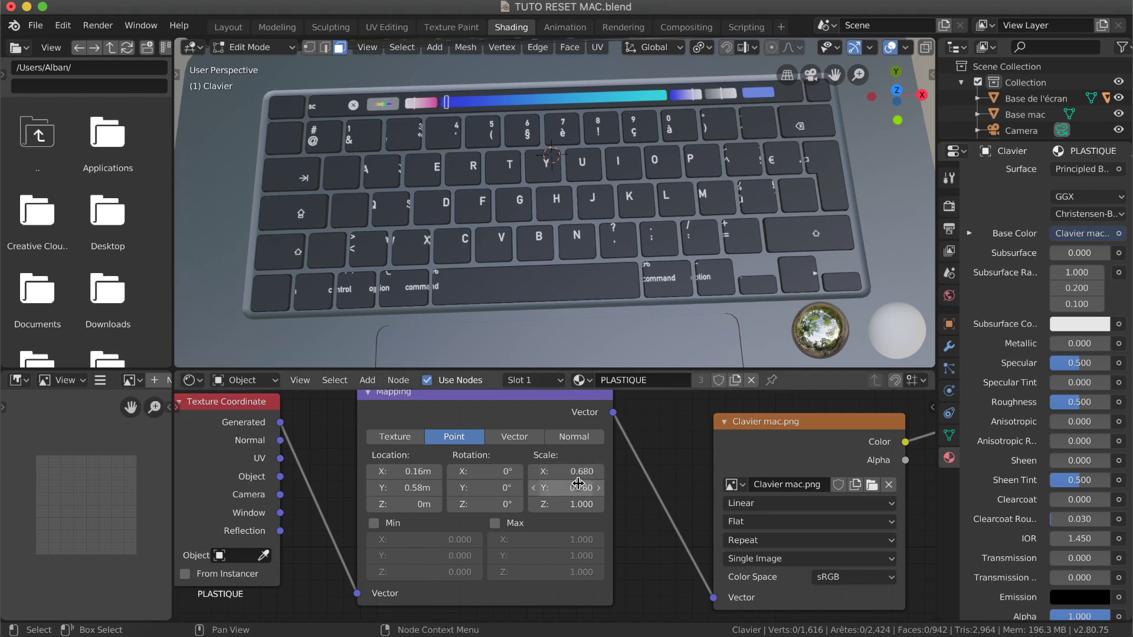
shift+drag(576, 472, 574, 472)
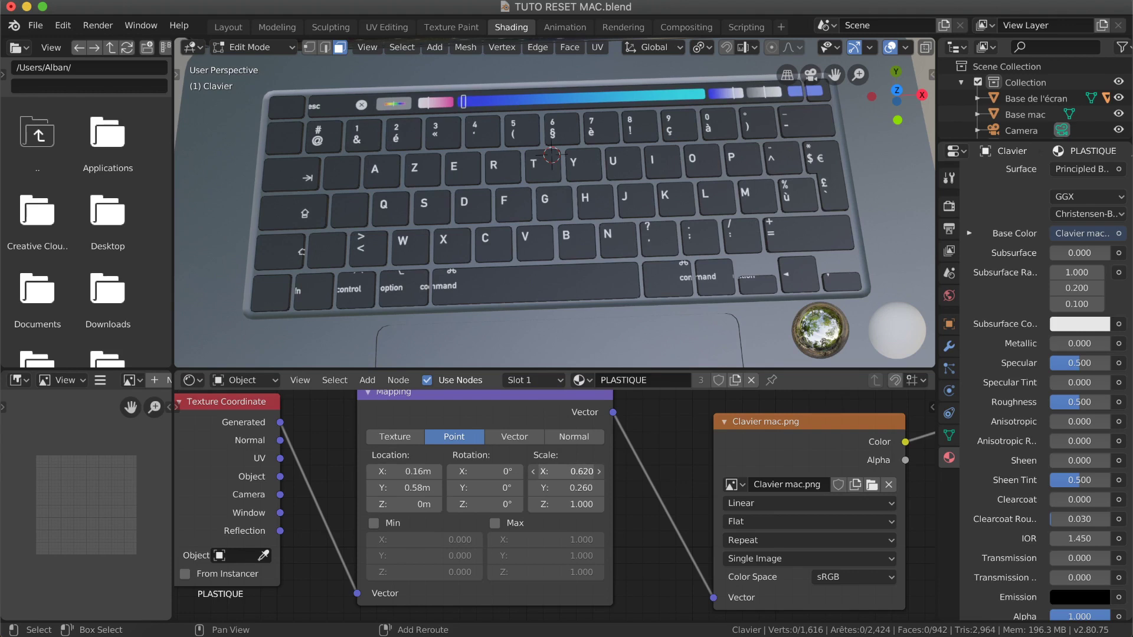
shift+drag(574, 472, 573, 472)
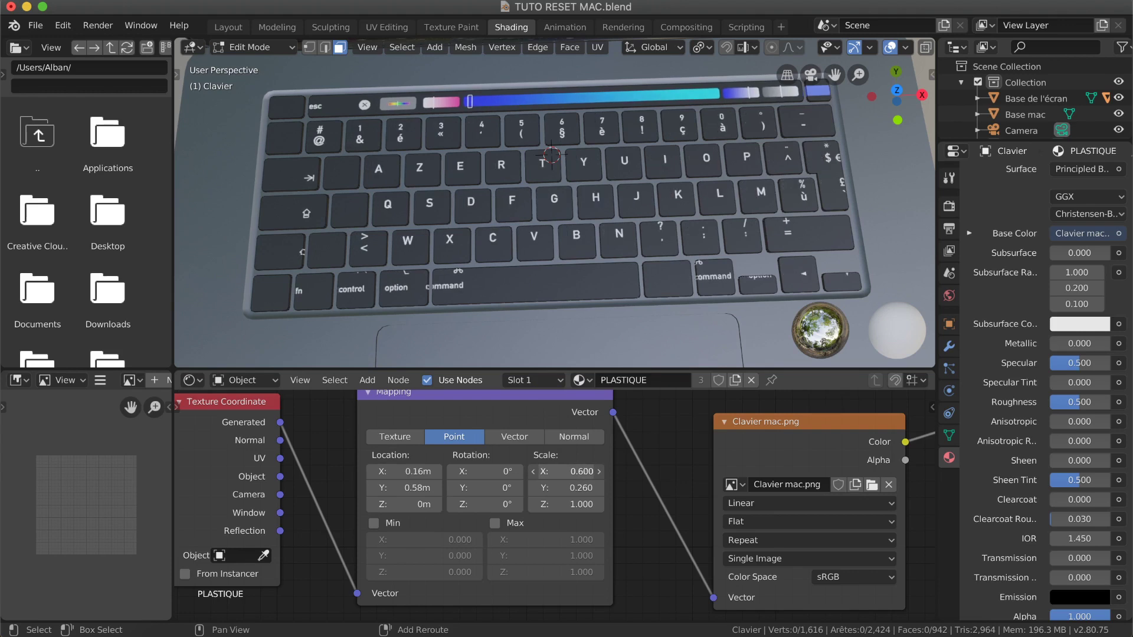
double_click(579, 472)
text(1)
key(Return)
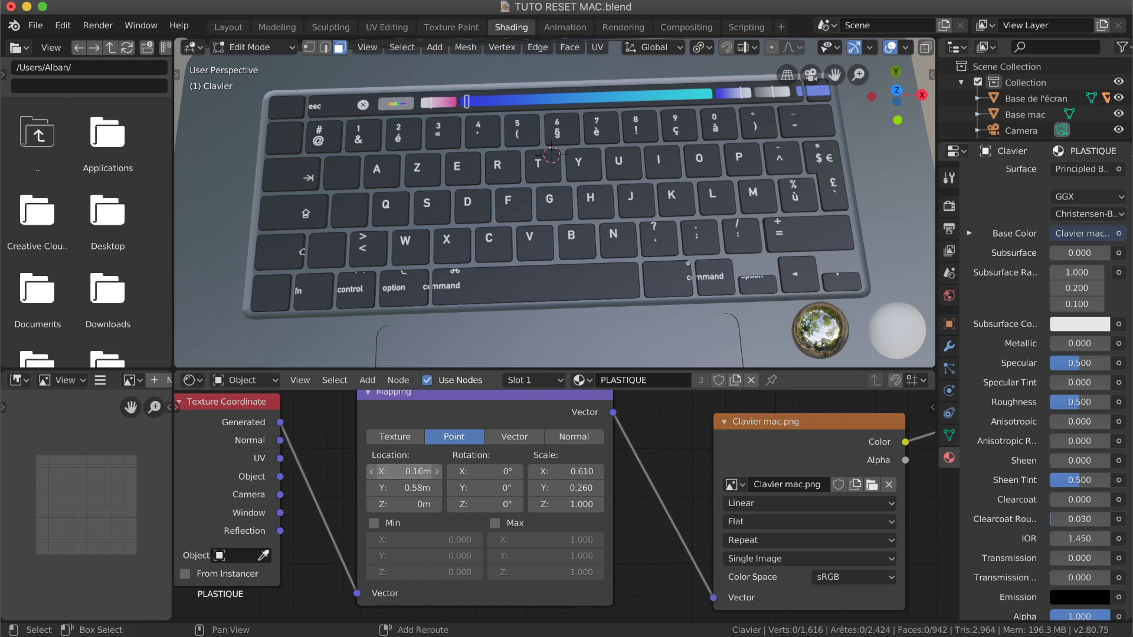
Fine-tune the Mapping node to location X 0.197 m and Y 0.592 m with Y scale 0.247, and save the file.
drag(404, 472, 406, 471)
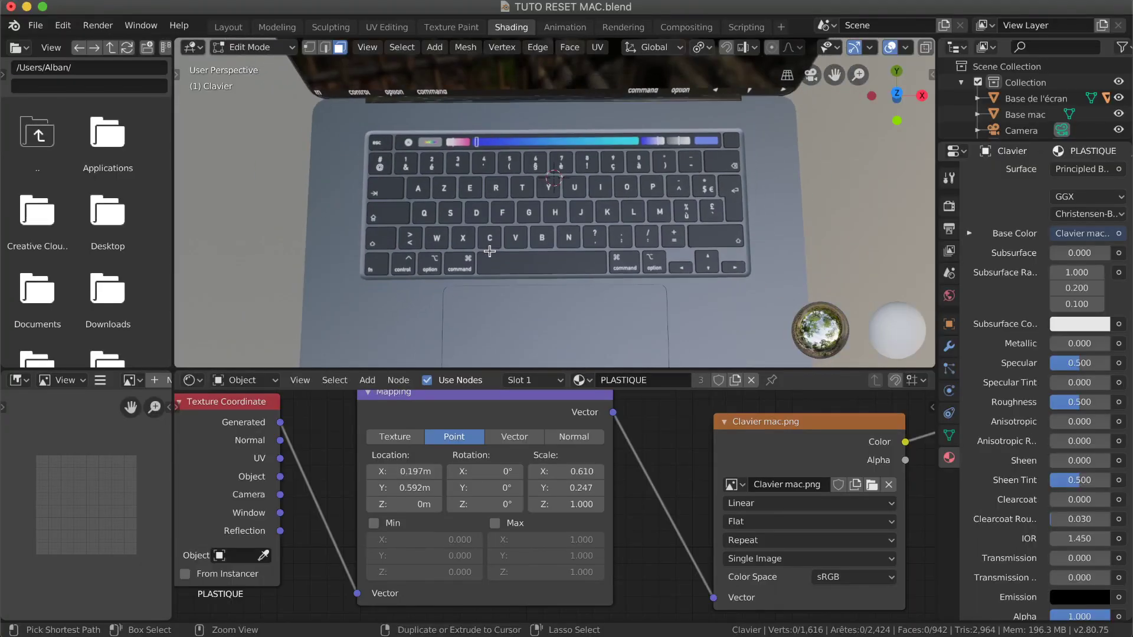
scroll(490, 251, down, 2)
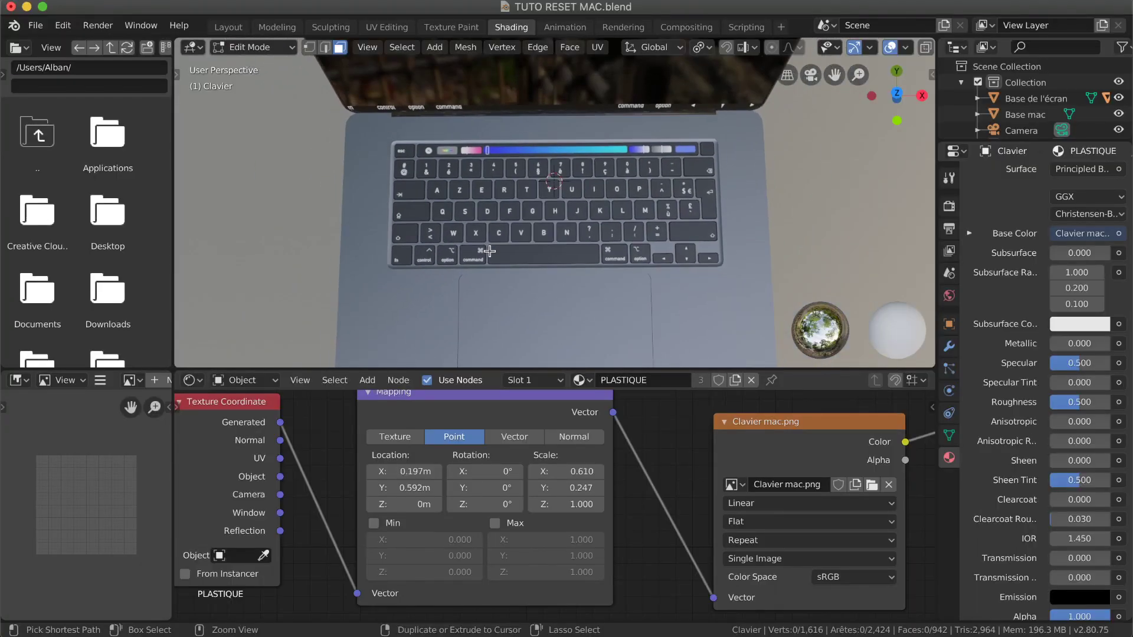
key(super+s)
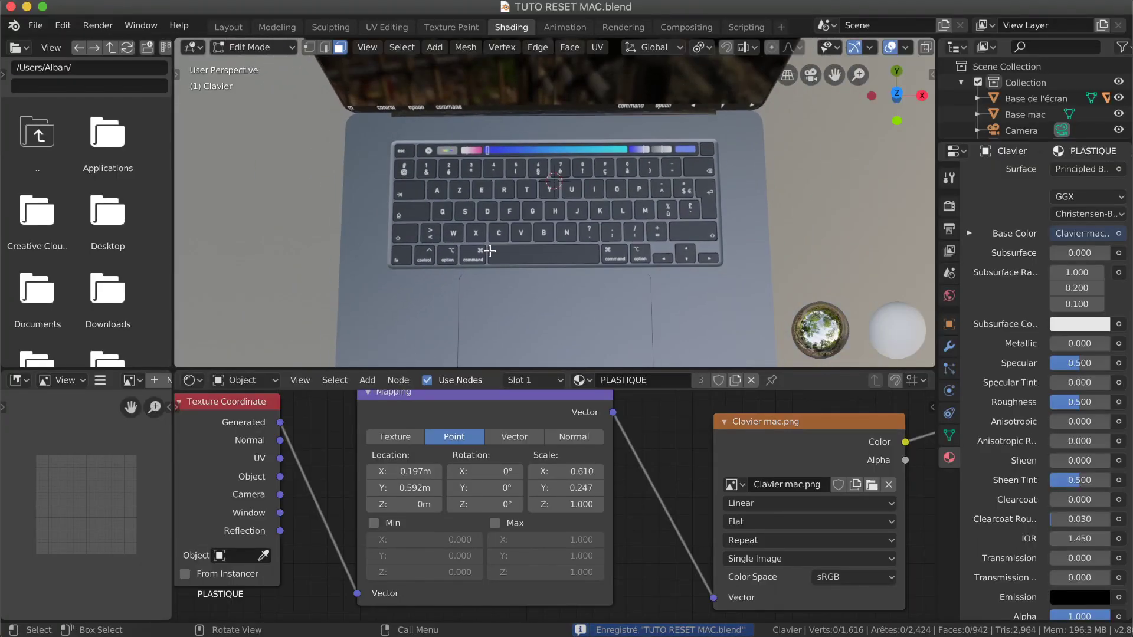
Leave Edit Mode on the keyboard and put the laptop's Ecran object in Edit Mode instead.
scroll(490, 251, left, 10)
shift+scroll(489, 251, down, 8)
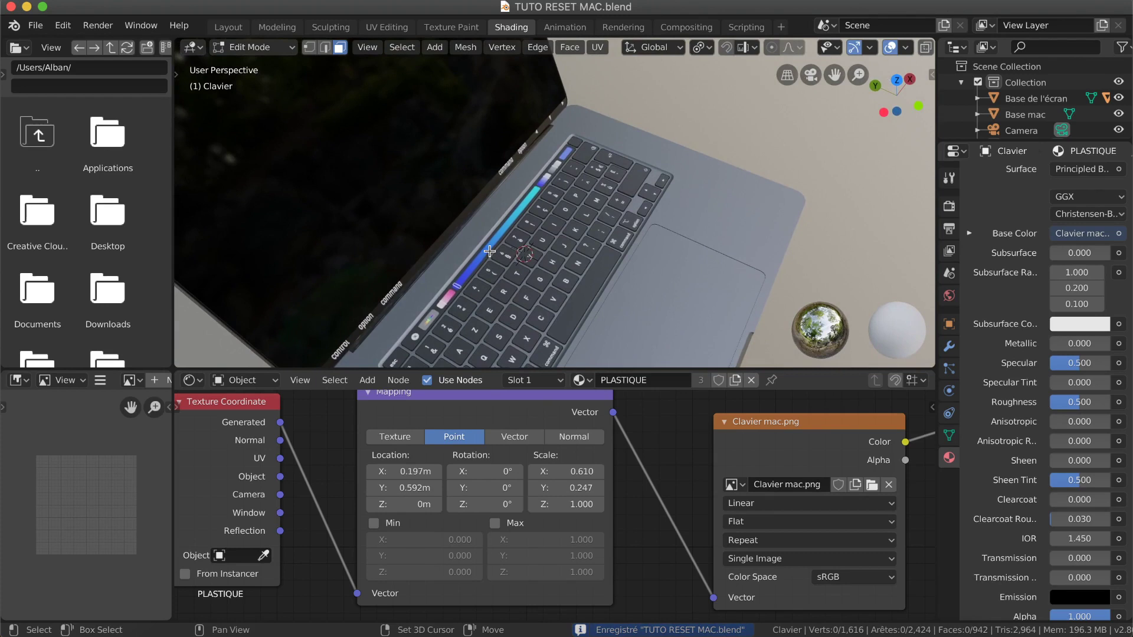
shift+scroll(490, 251, down, 1)
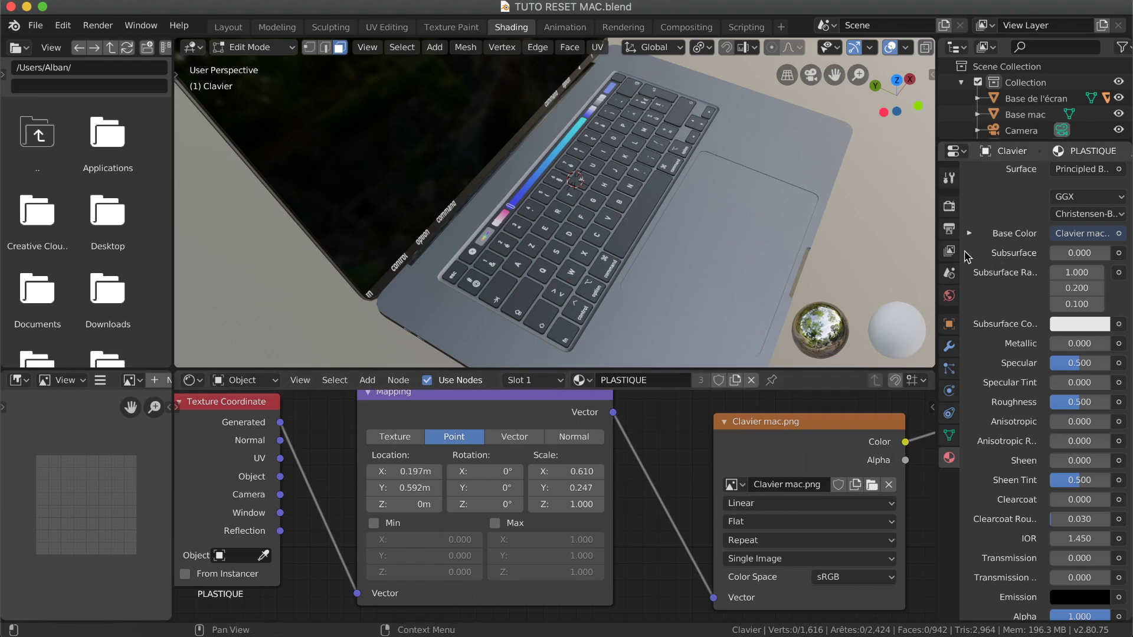
click(244, 47)
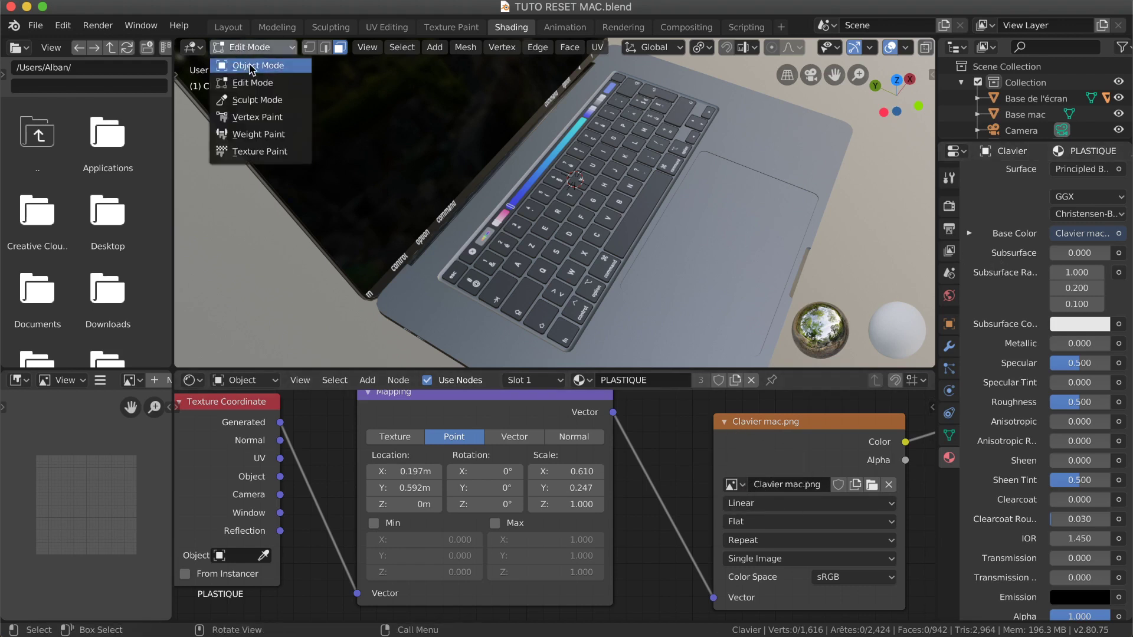
click(254, 65)
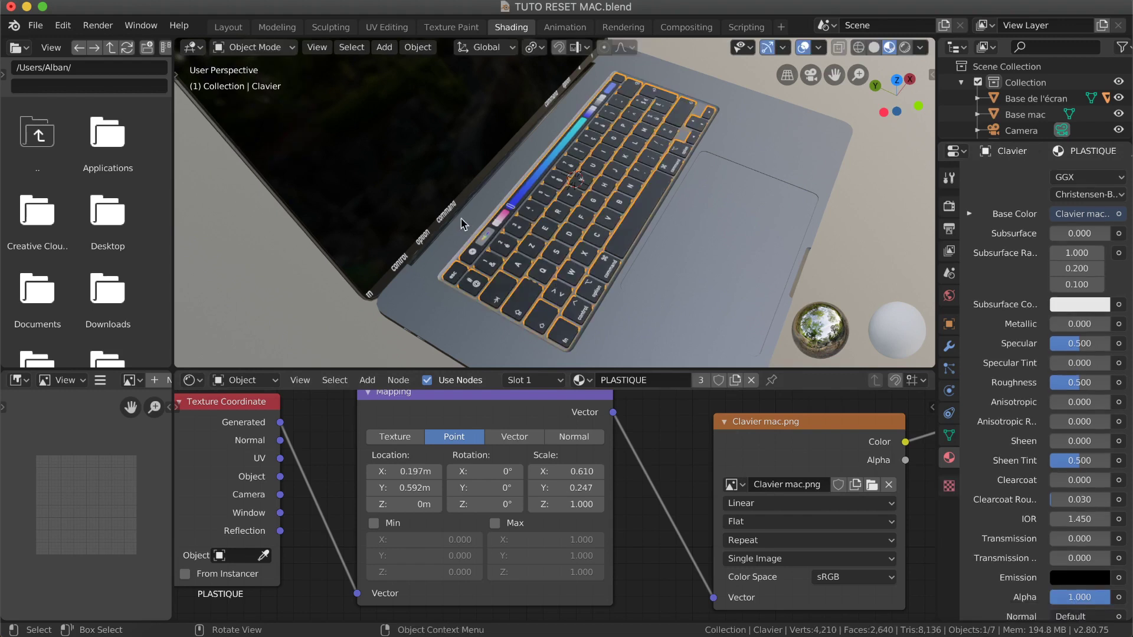
click(430, 202)
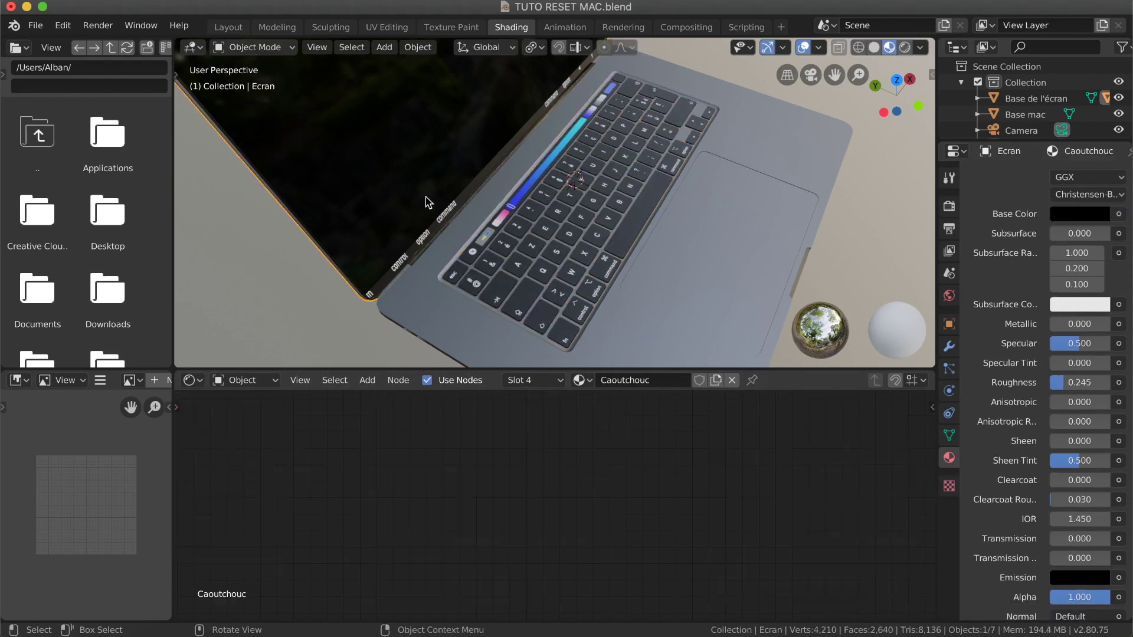
click(253, 50)
click(253, 81)
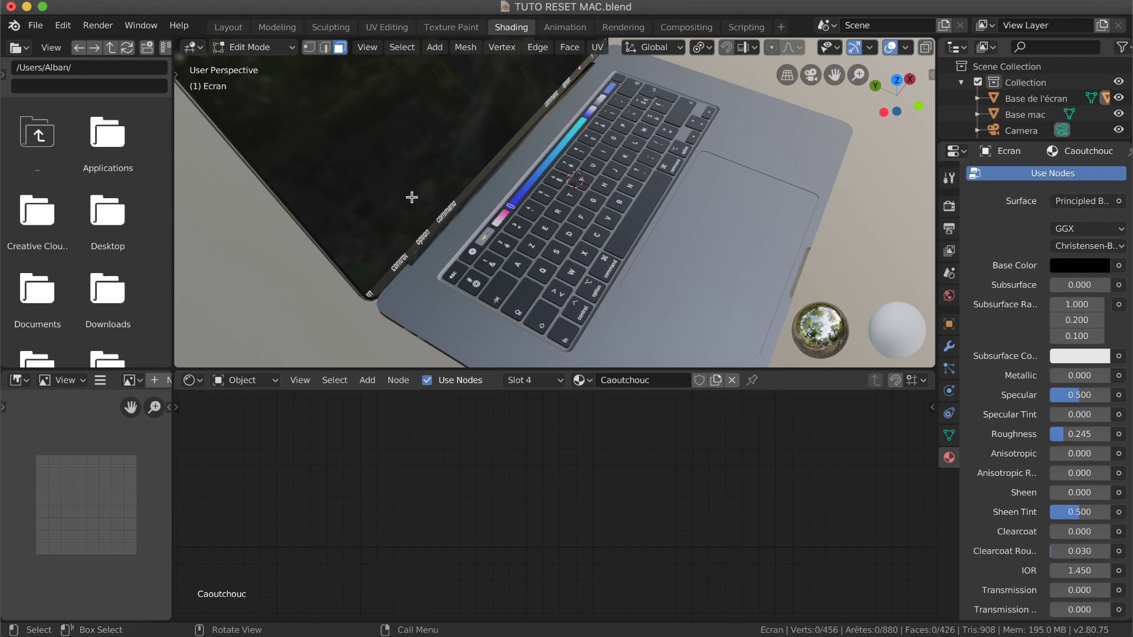
Select the three faces of the strip along the screen's lower edge that carry the stray key lettering.
click(447, 213)
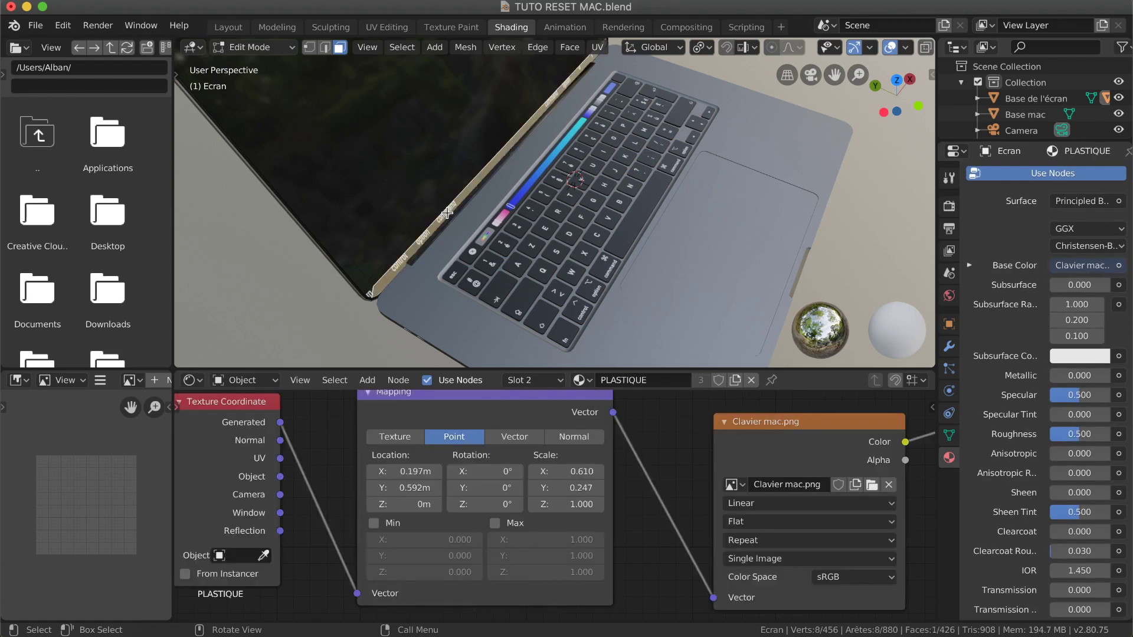
shift+click(373, 294)
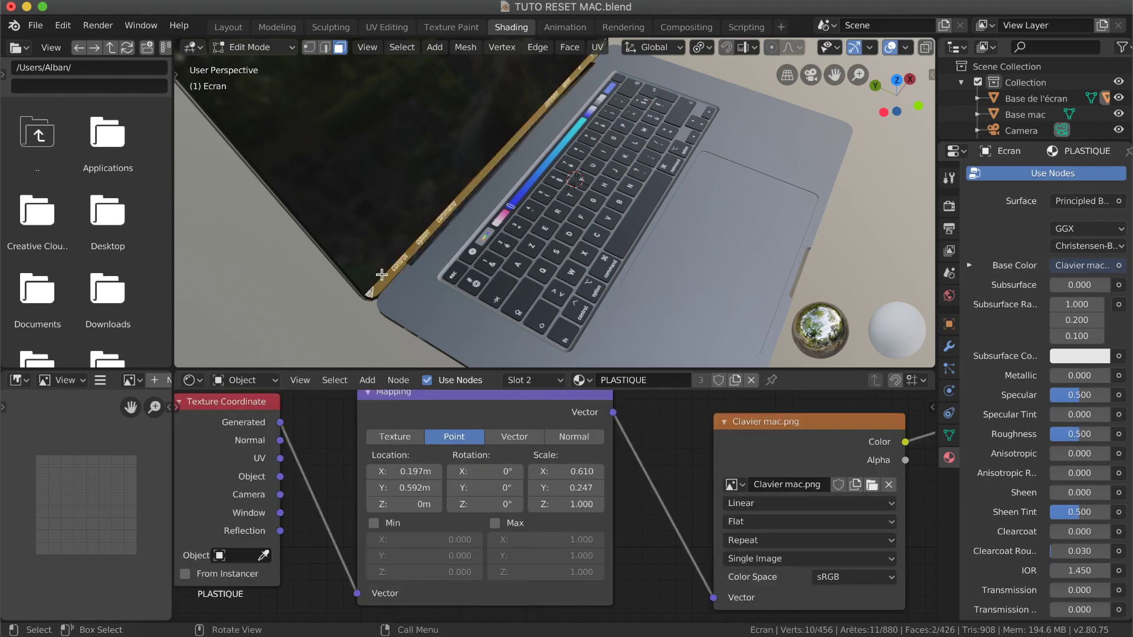
scroll(382, 274, right, 10)
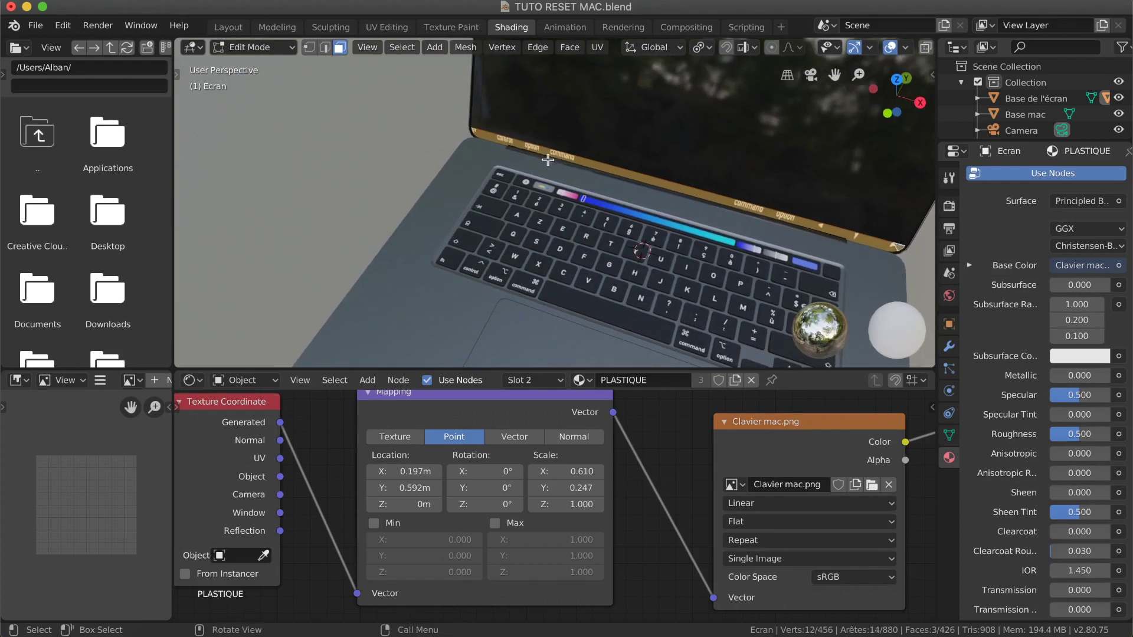
scroll(476, 136, left, 8)
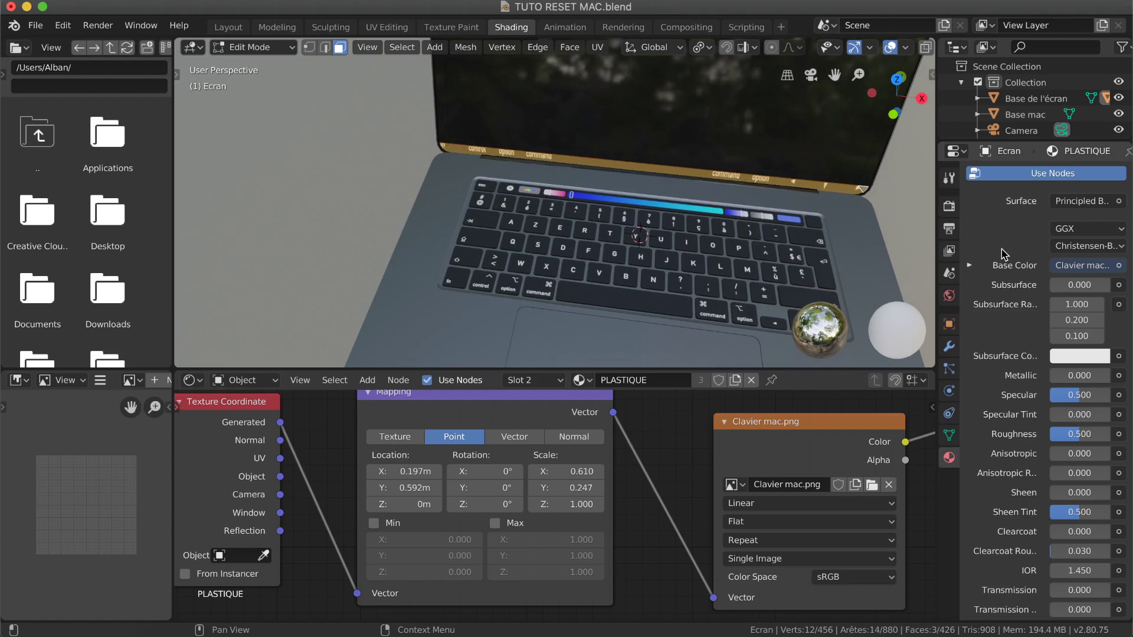
Add a new material named Plastique 2 to the Ecran object and assign it to the selected strip faces.
scroll(1003, 255, up, 8)
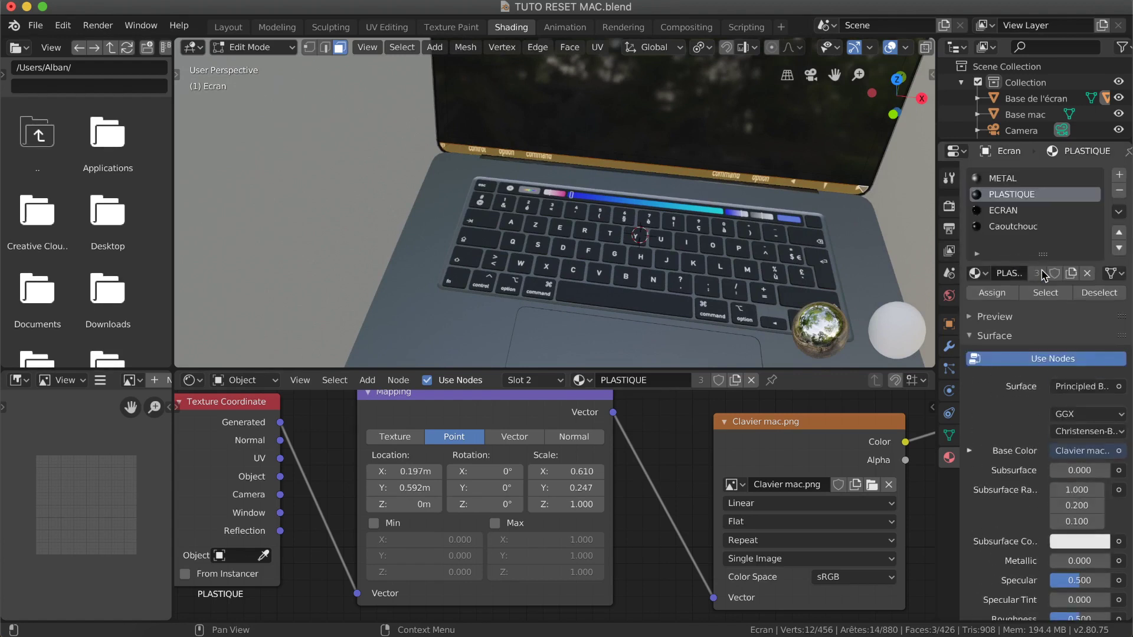
click(1119, 176)
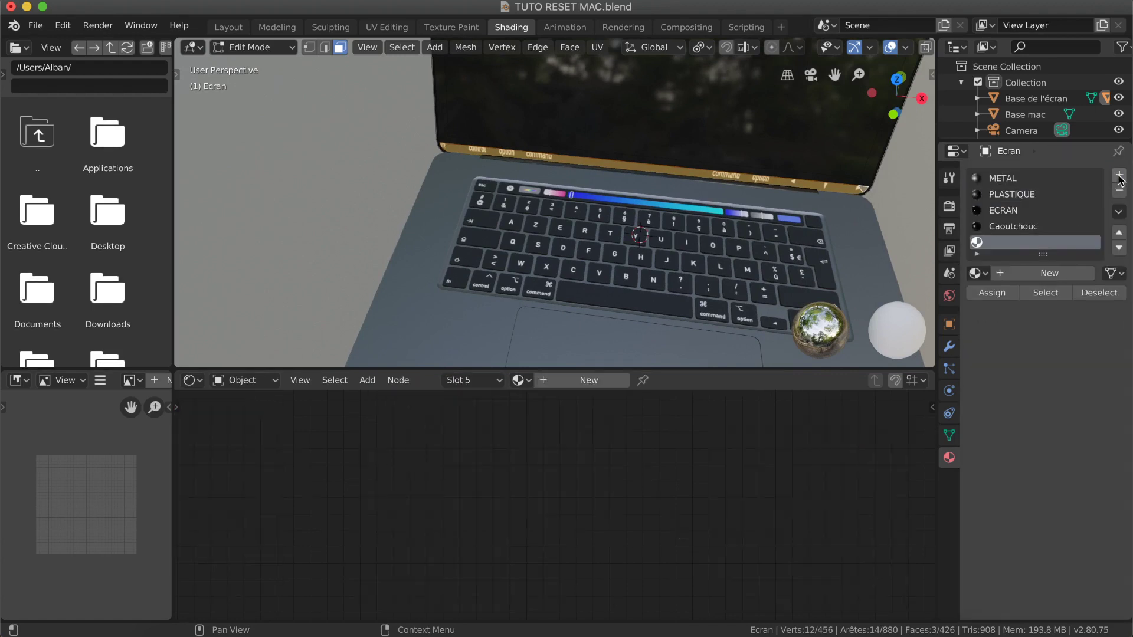
click(1039, 274)
click(1007, 274)
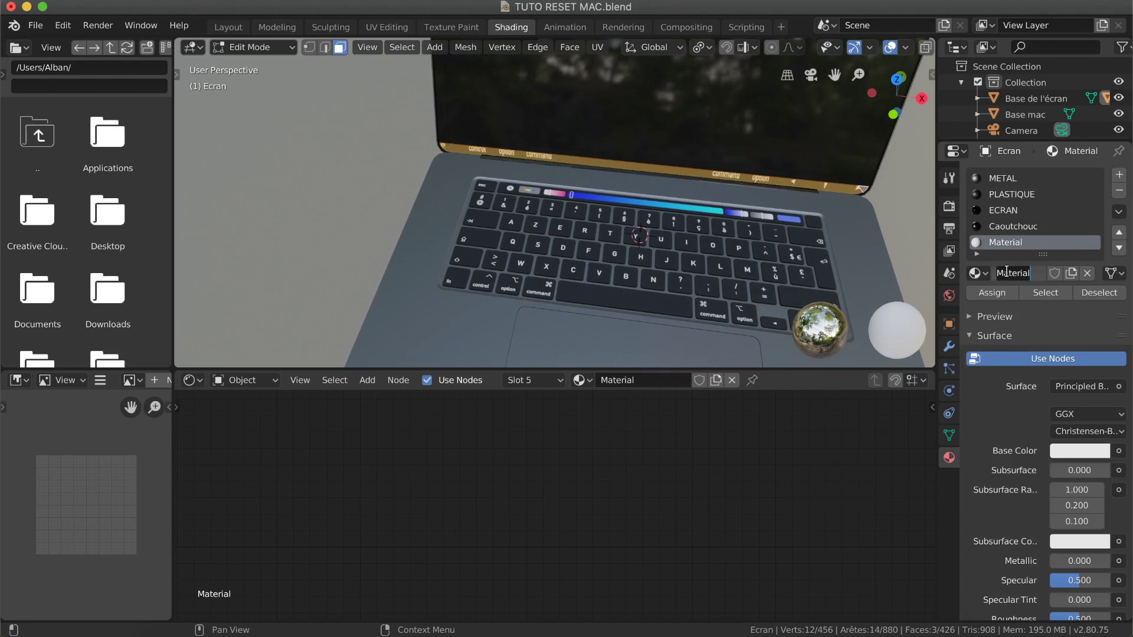
text(Plastique 2)
key(Return)
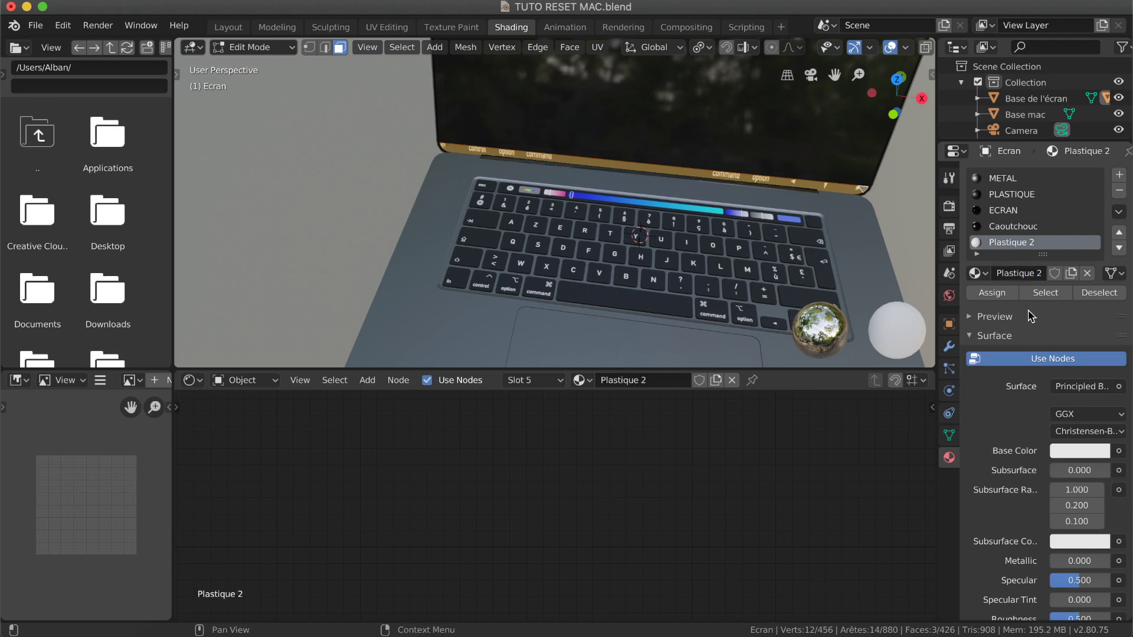
click(997, 296)
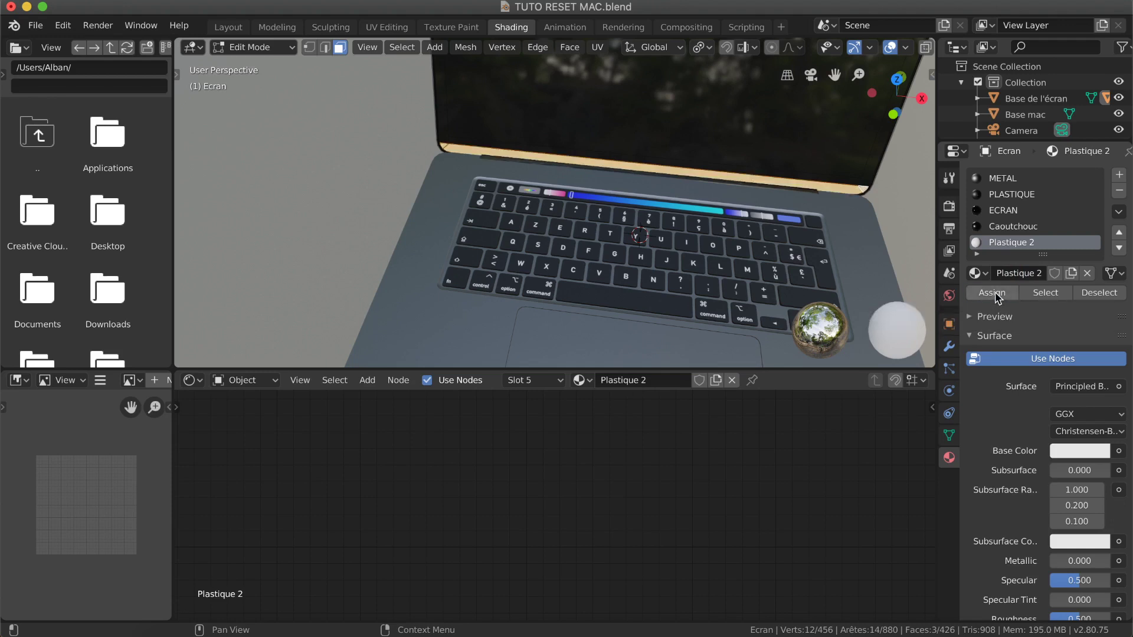
Set the Plastique 2 material's base color to black and deselect the strip faces.
click(1079, 455)
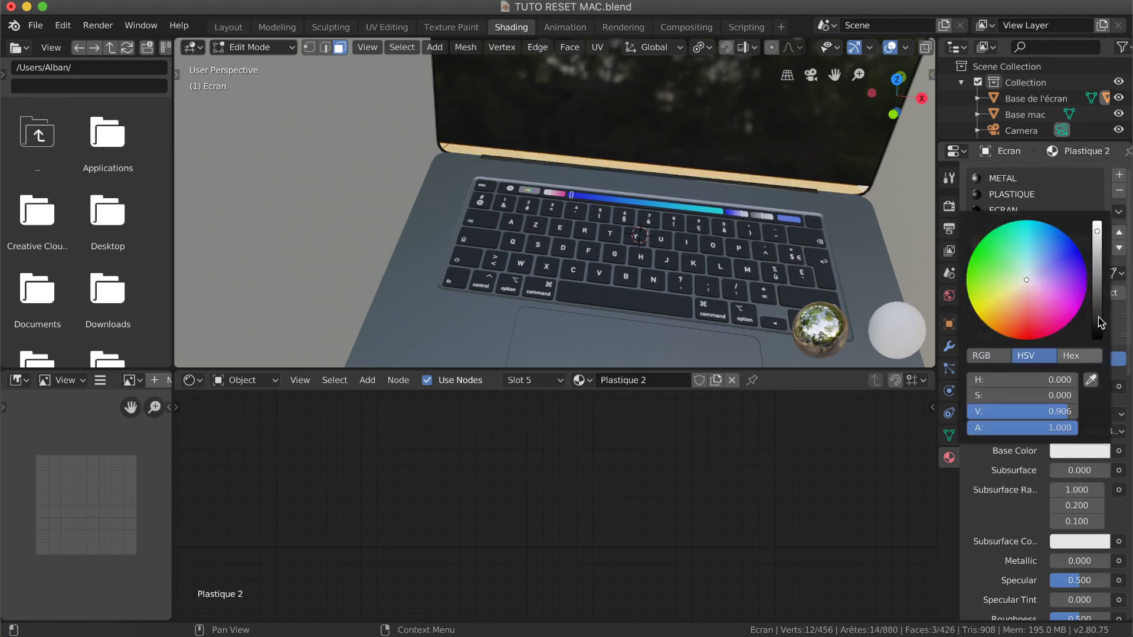
drag(1099, 298, 1096, 344)
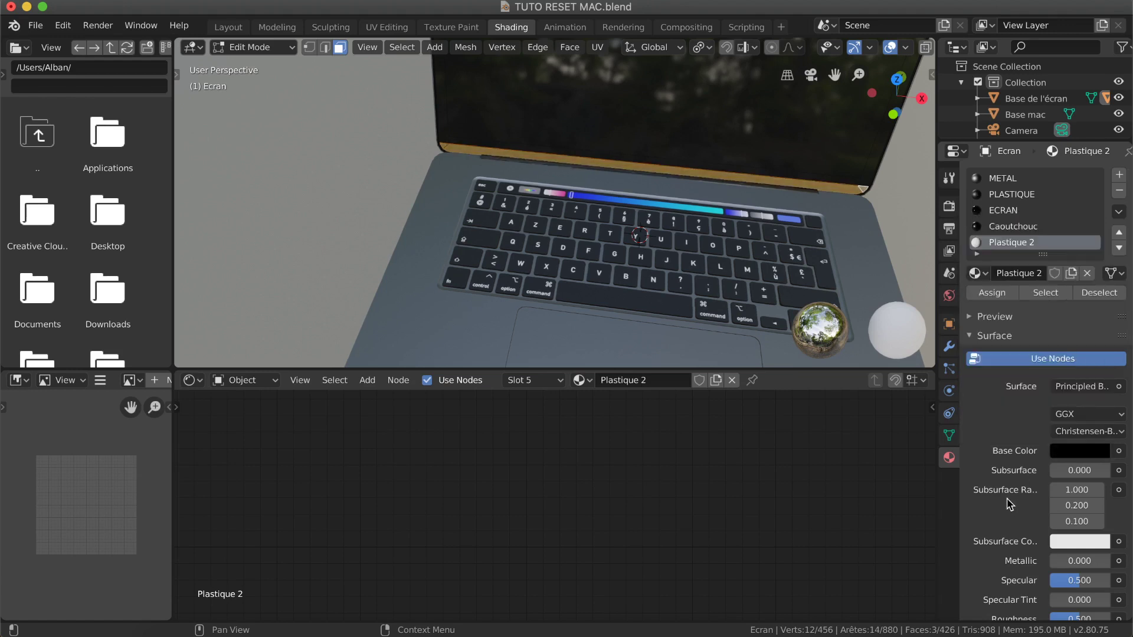
scroll(1010, 503, down, 6)
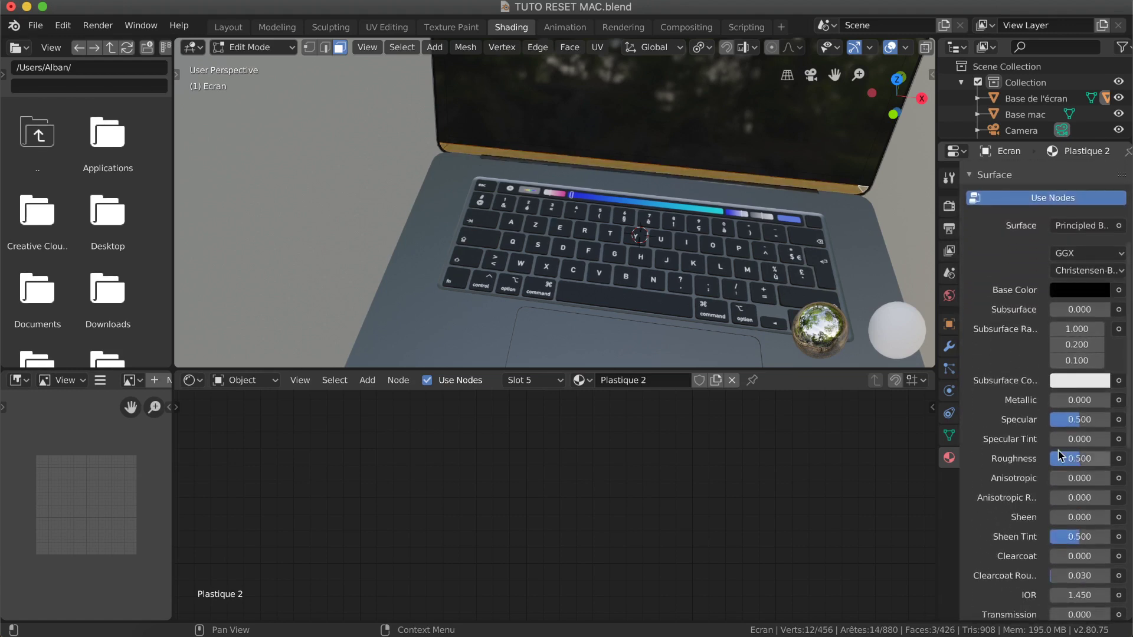
scroll(1058, 451, up, 1)
click(364, 170)
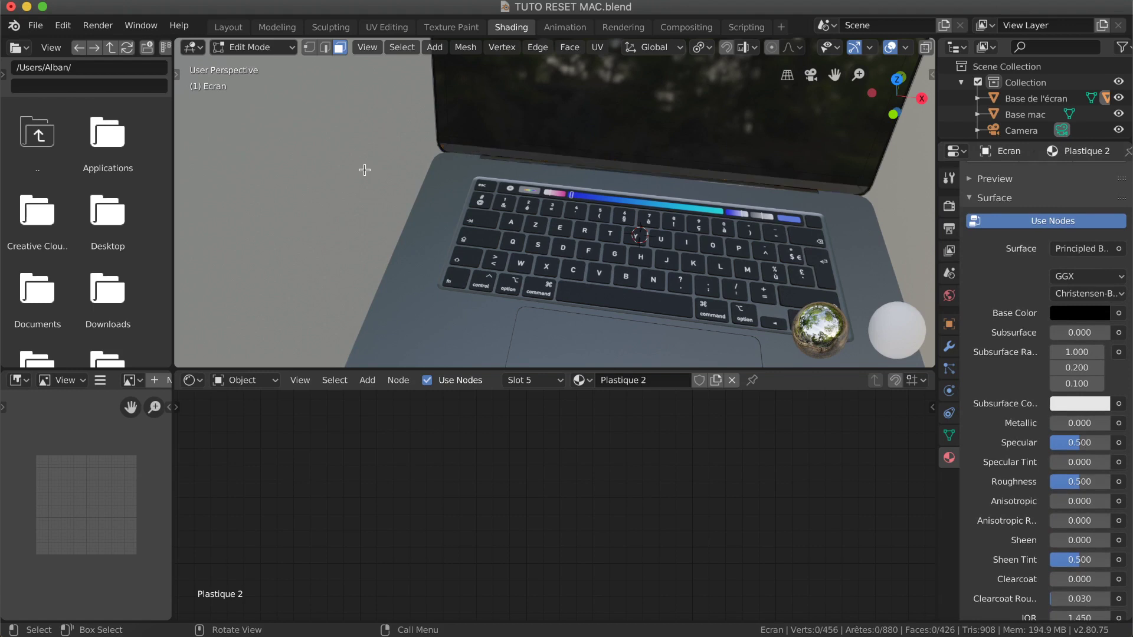
Return to Object Mode and replace the PLASTIQUE material on the Base de l'écran object with Plastique 2.
scroll(403, 157, left, 10)
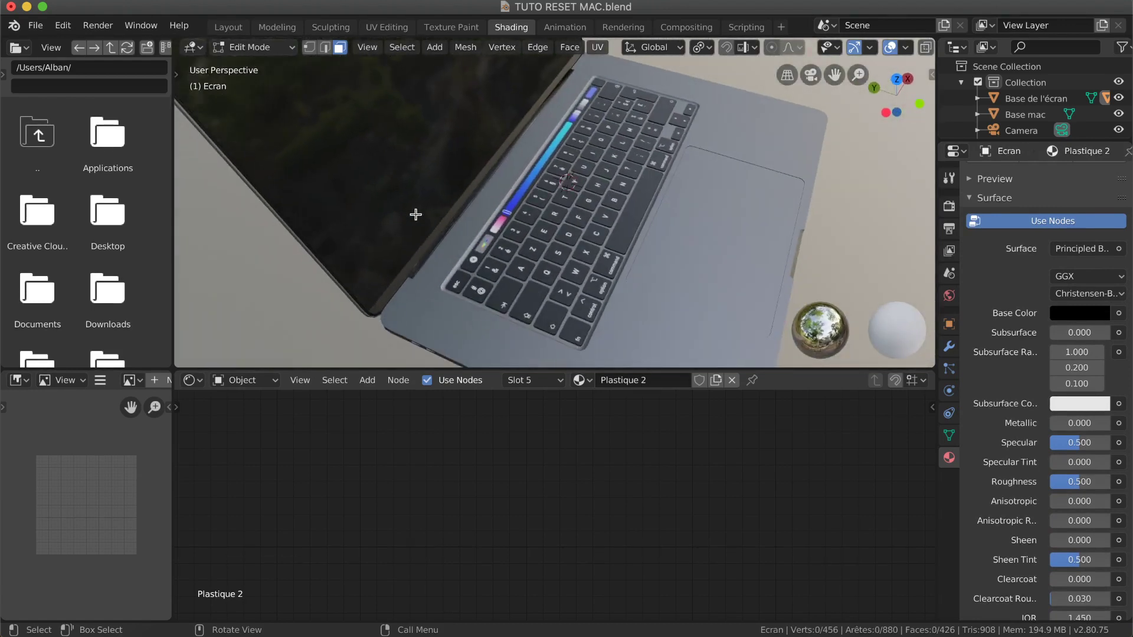
scroll(429, 250, left, 6)
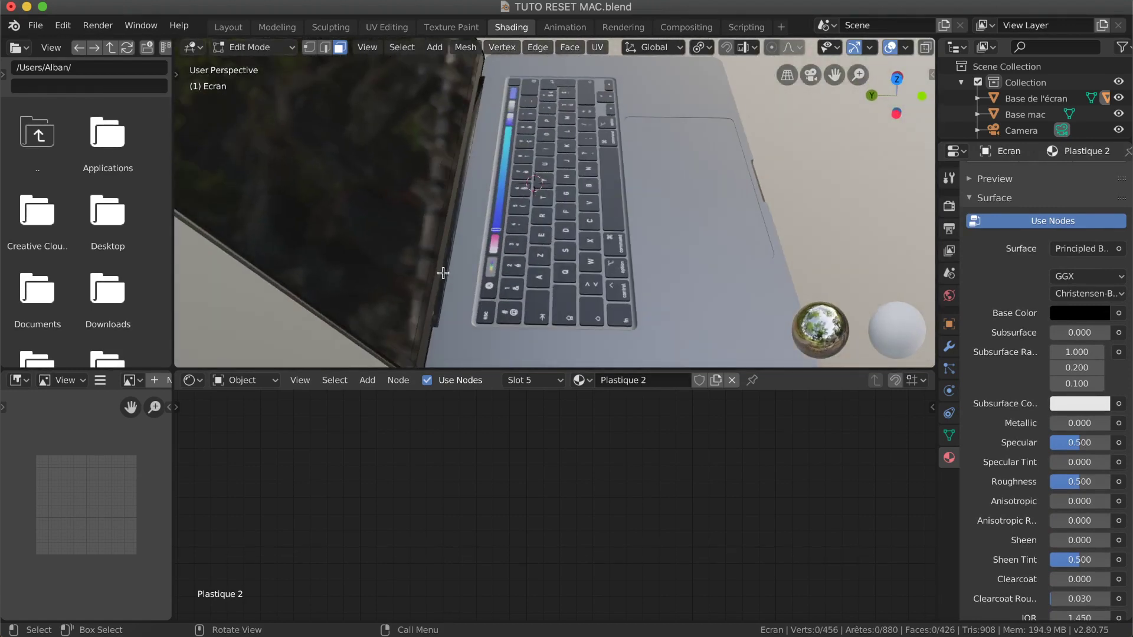
click(260, 47)
click(259, 65)
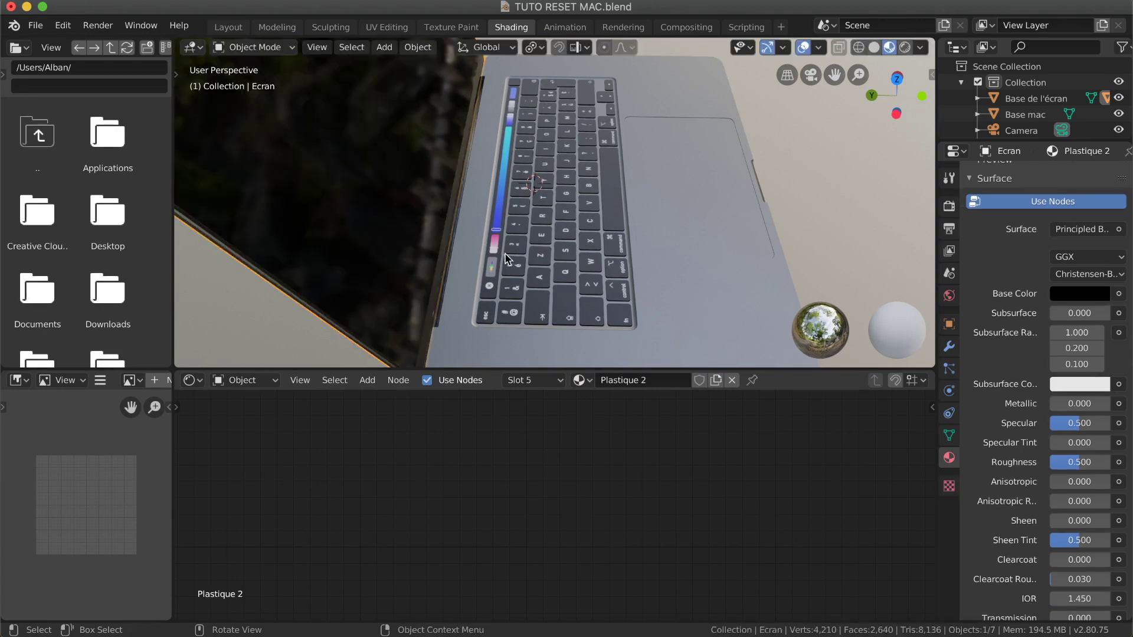
click(450, 246)
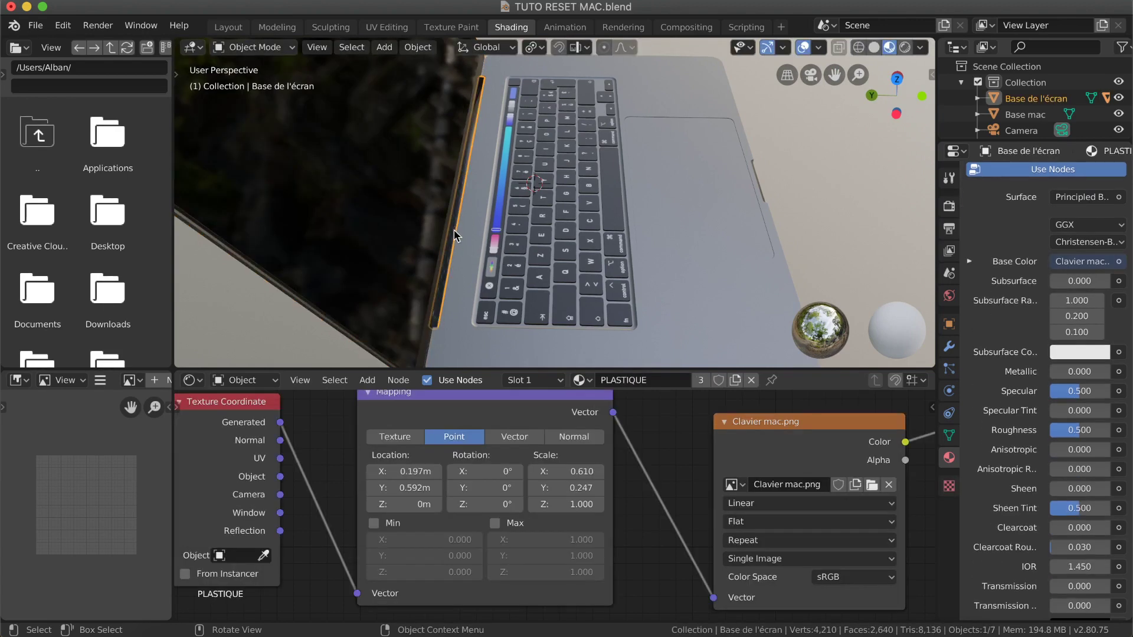
scroll(459, 236, right, 10)
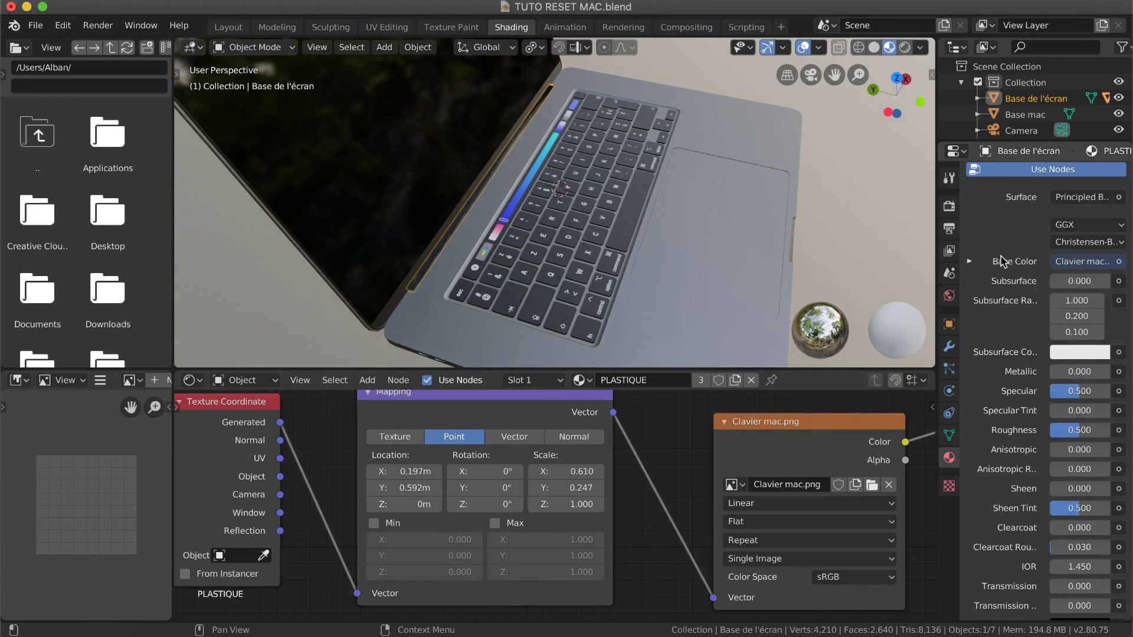
scroll(1002, 260, up, 5)
click(985, 242)
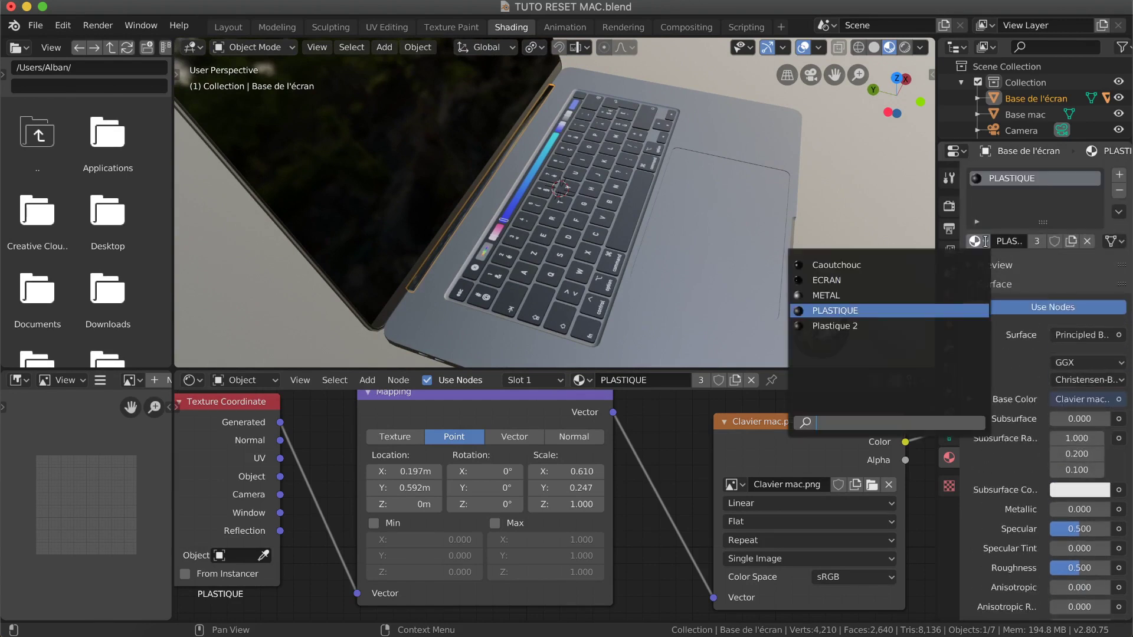
click(859, 324)
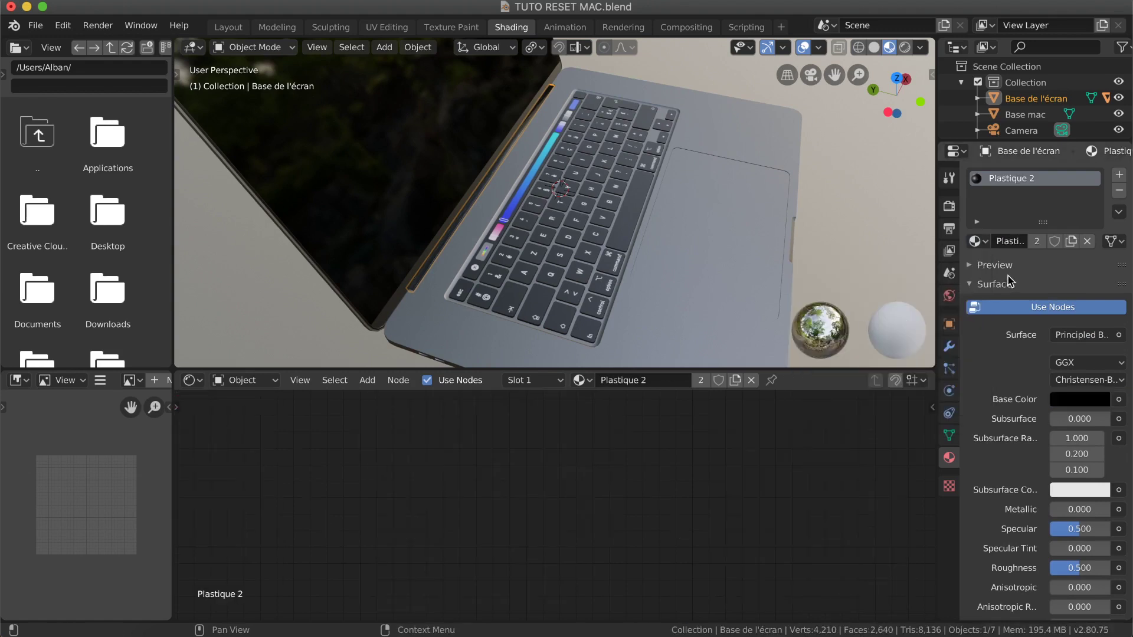
Select all faces of the Base de l'écran object in Edit Mode, return to Object Mode and deselect the object.
click(260, 47)
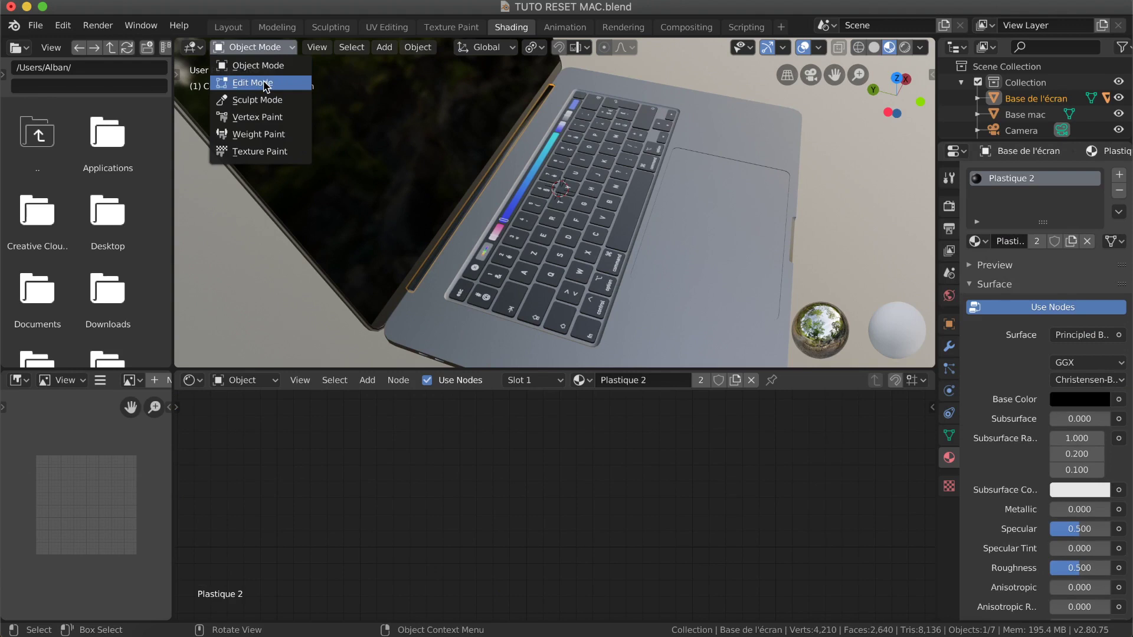
click(264, 85)
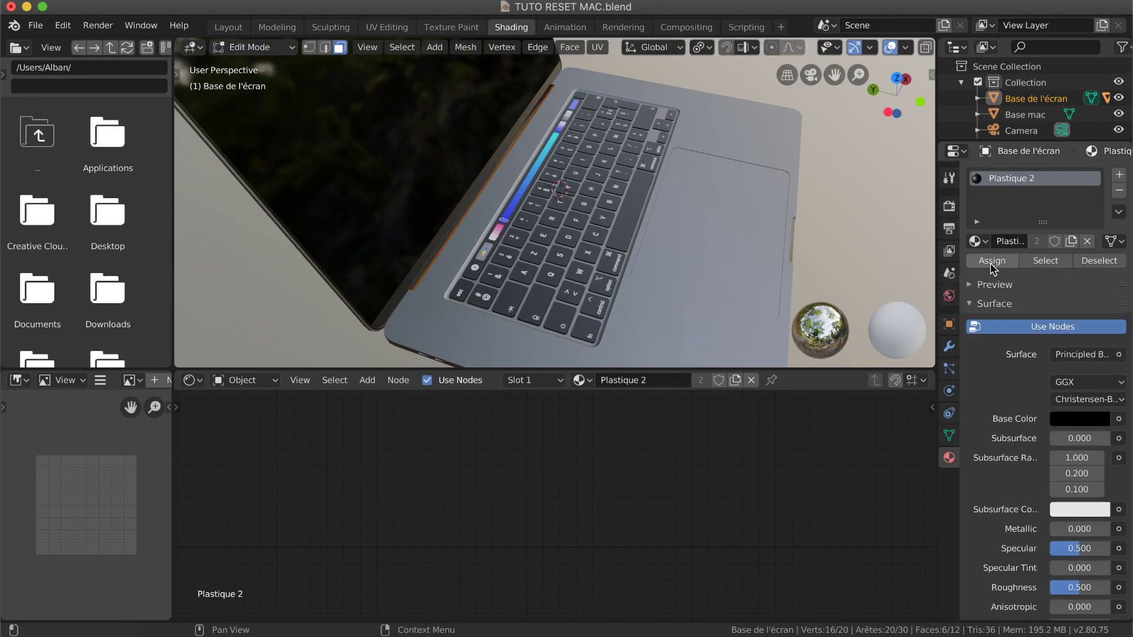
scroll(321, 103, left, 5)
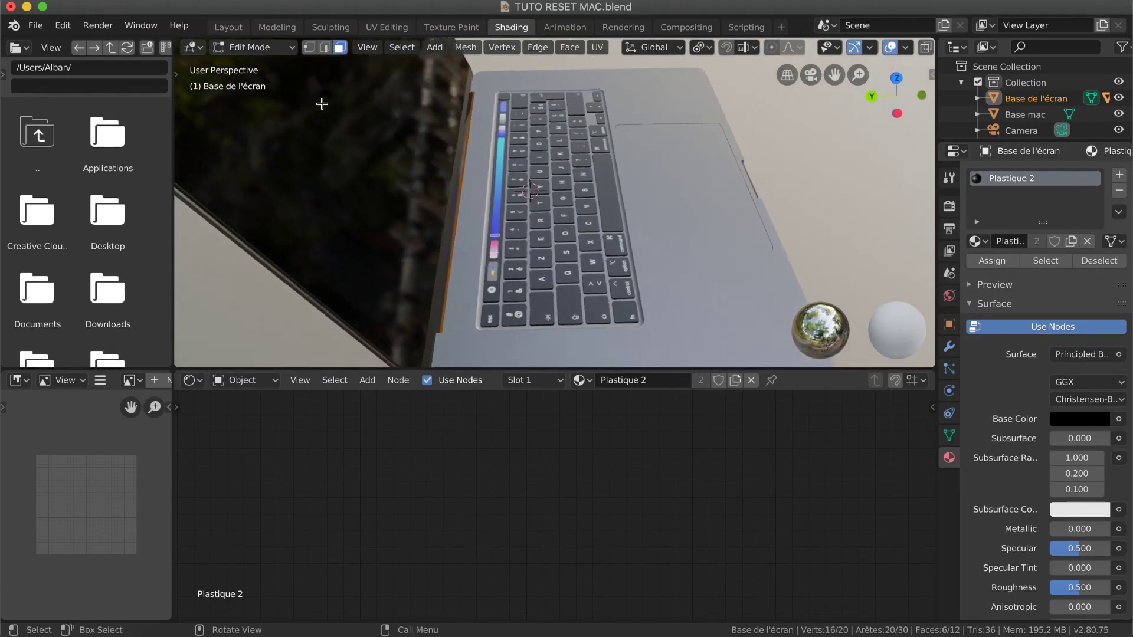
scroll(321, 104, left, 5)
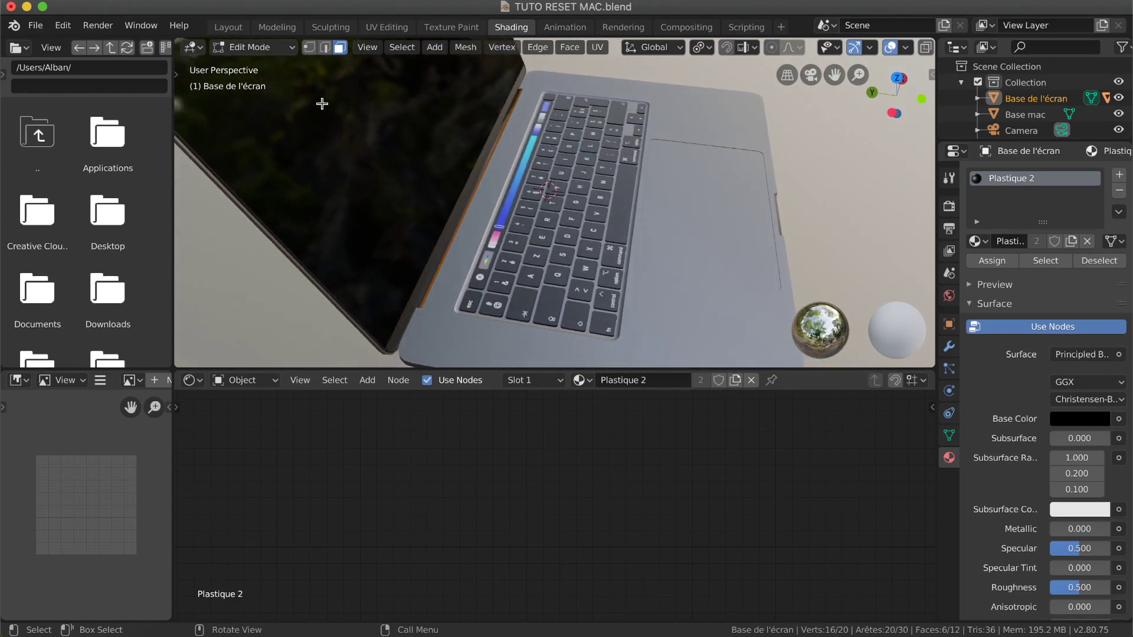
key(a)
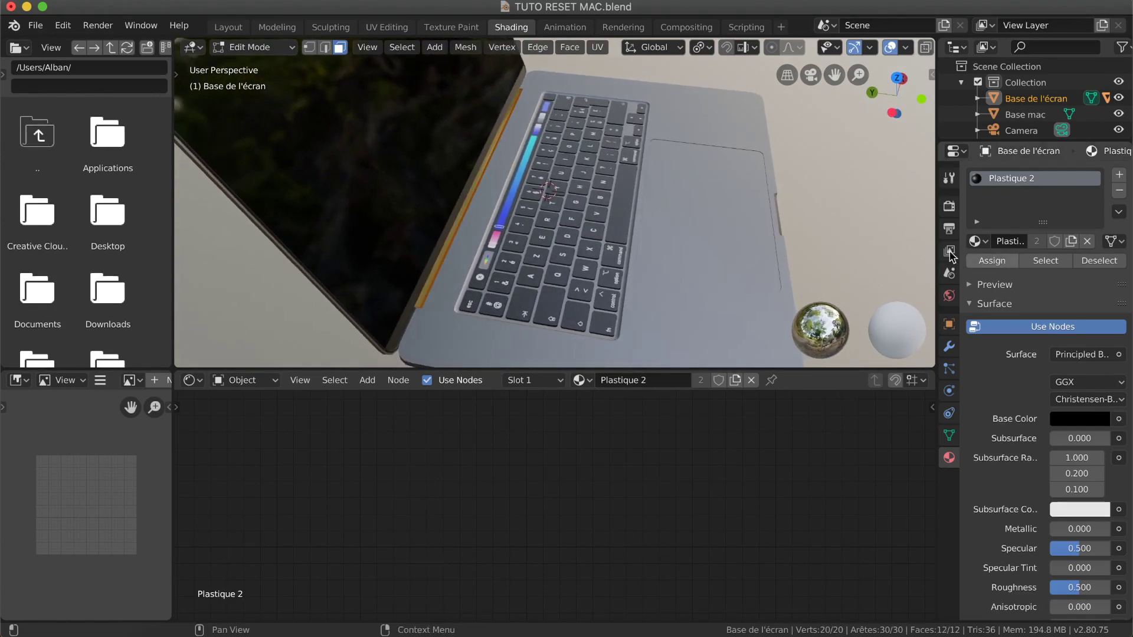
click(254, 47)
click(260, 67)
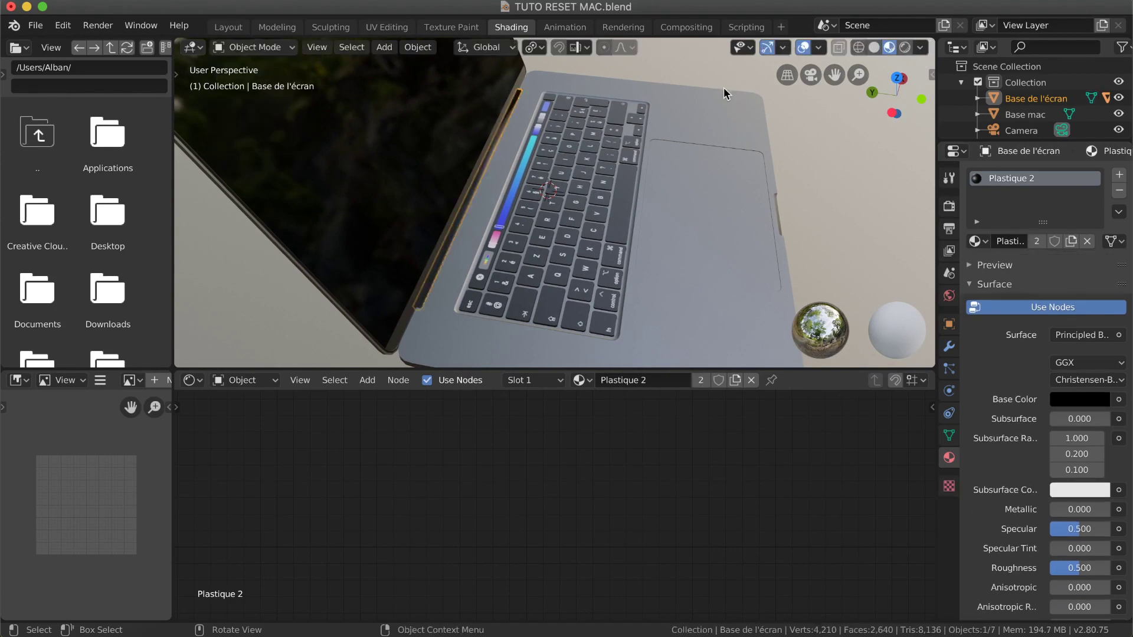
click(696, 77)
Examine the hinge strip between the screen and the keyboard up close and from several angles.
scroll(505, 144, left, 5)
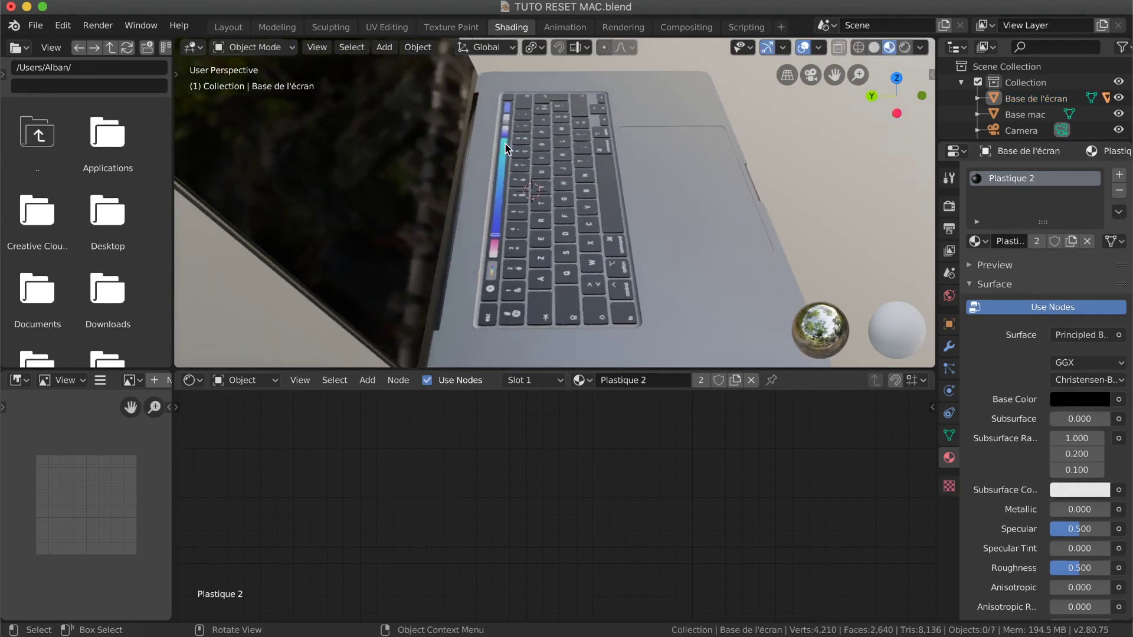
scroll(505, 143, down, 8)
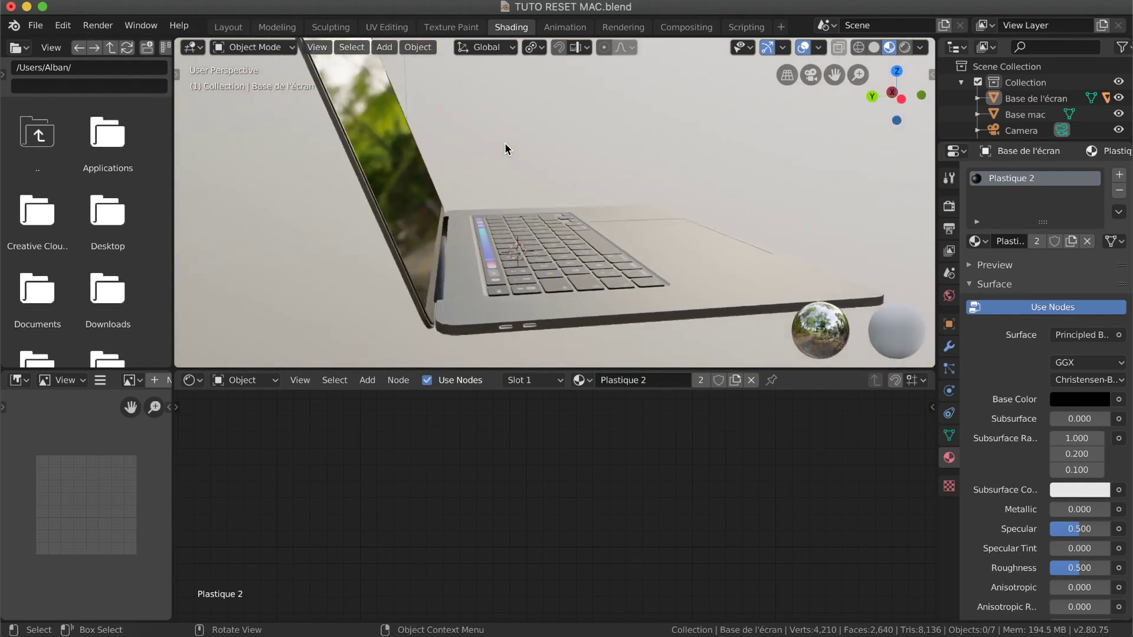
ctrl+scroll(443, 296, up, 8)
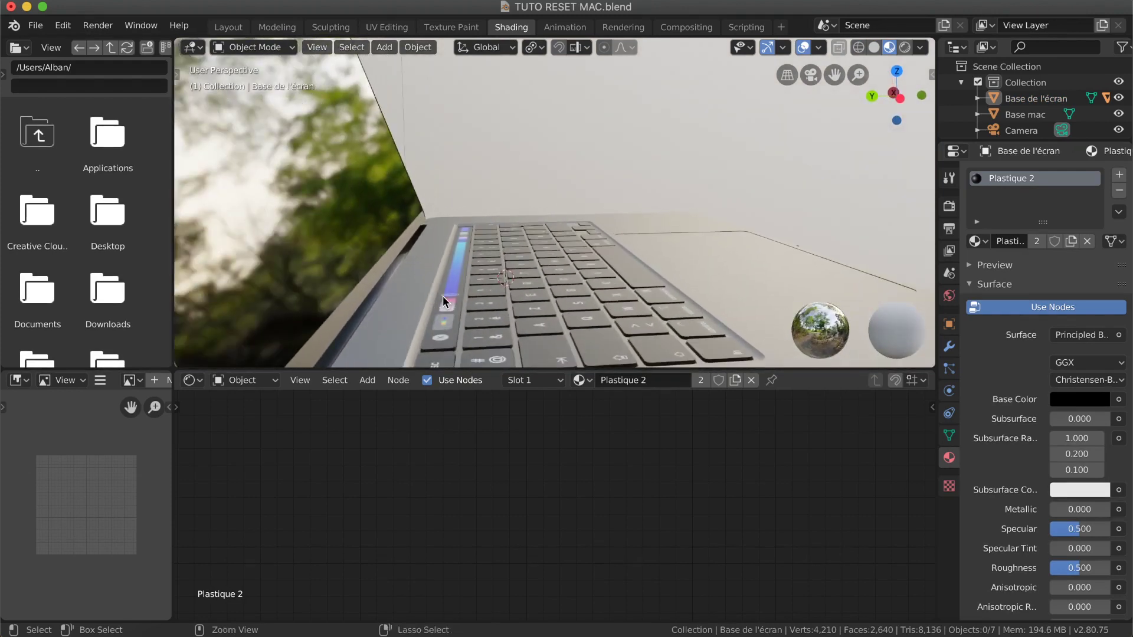
scroll(443, 295, right, 5)
scroll(443, 296, up, 8)
shift+scroll(443, 295, left, 5)
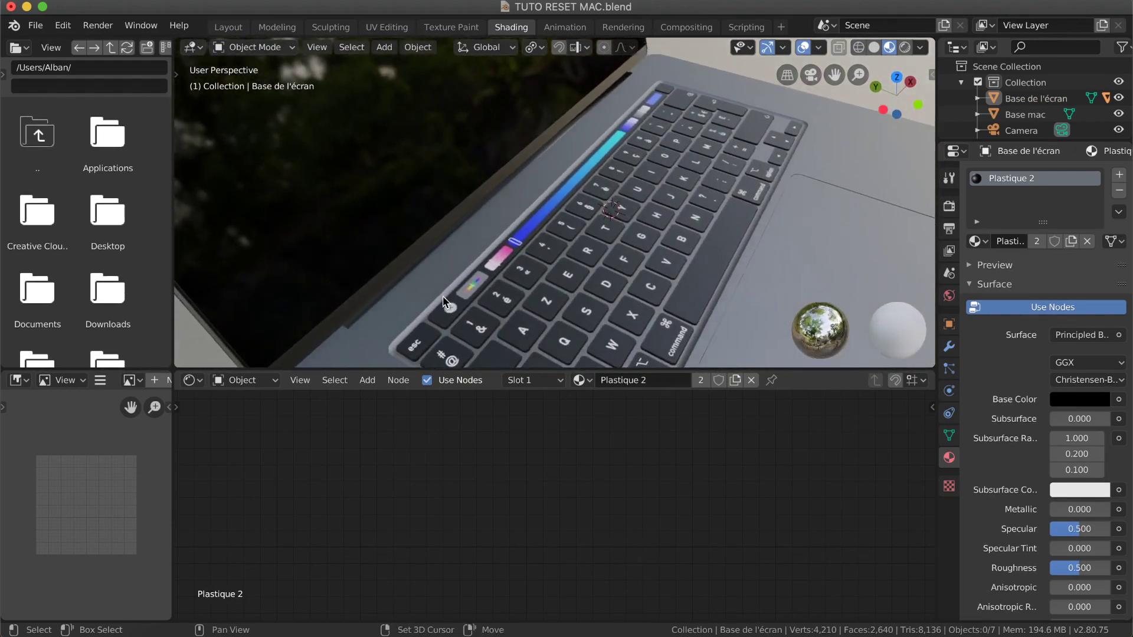
ctrl+scroll(445, 301, up, 6)
scroll(447, 302, right, 6)
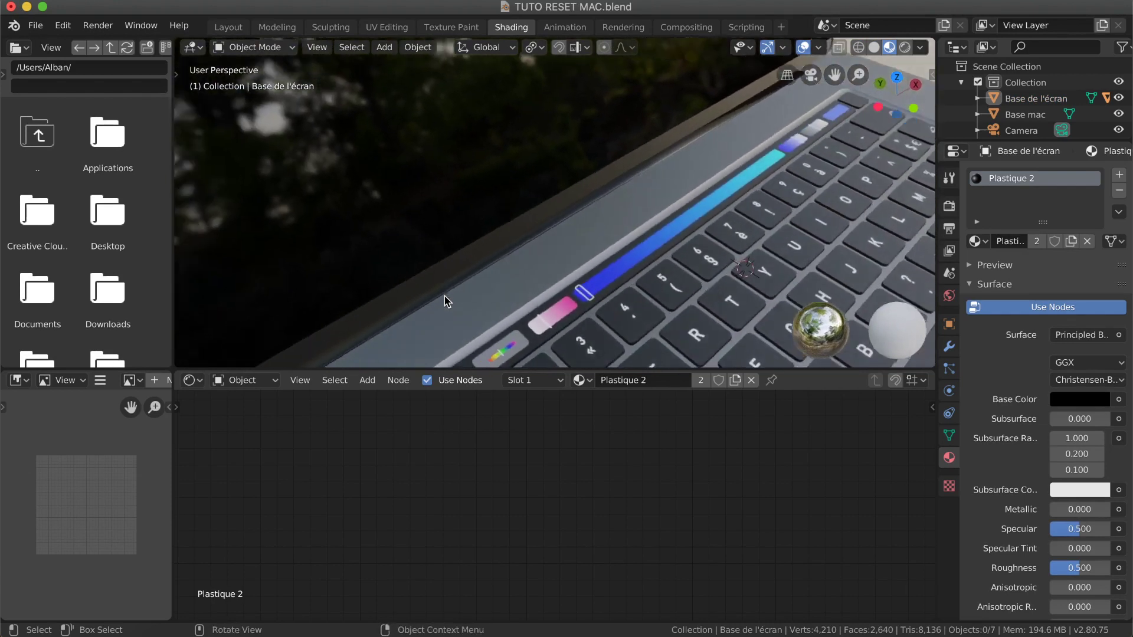
scroll(447, 302, right, 5)
scroll(447, 302, left, 10)
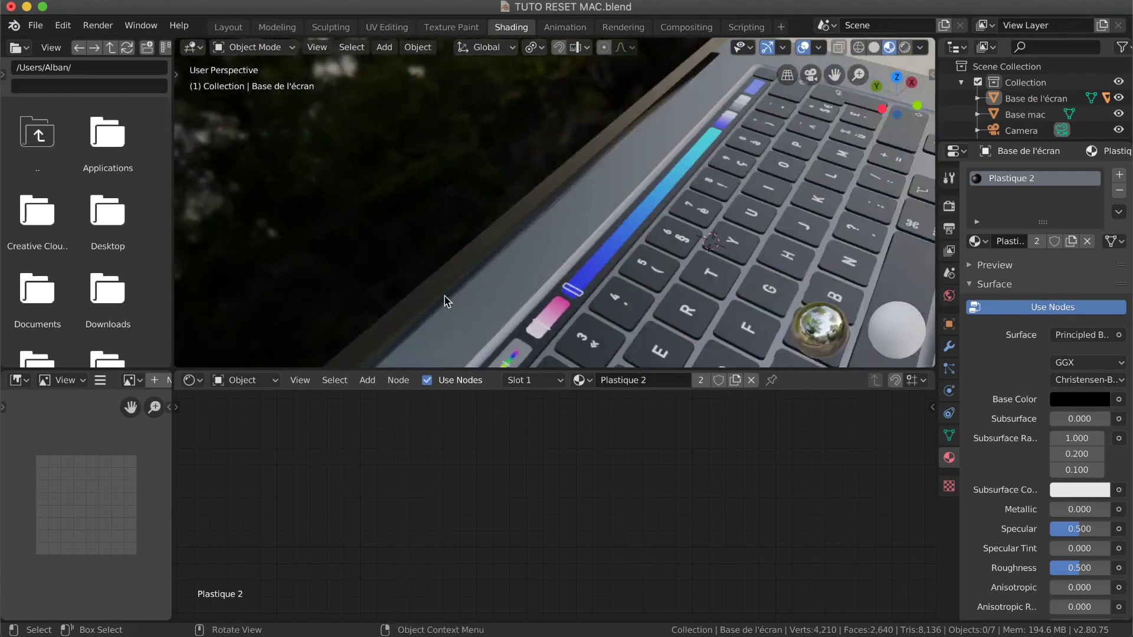
scroll(446, 301, down, 5)
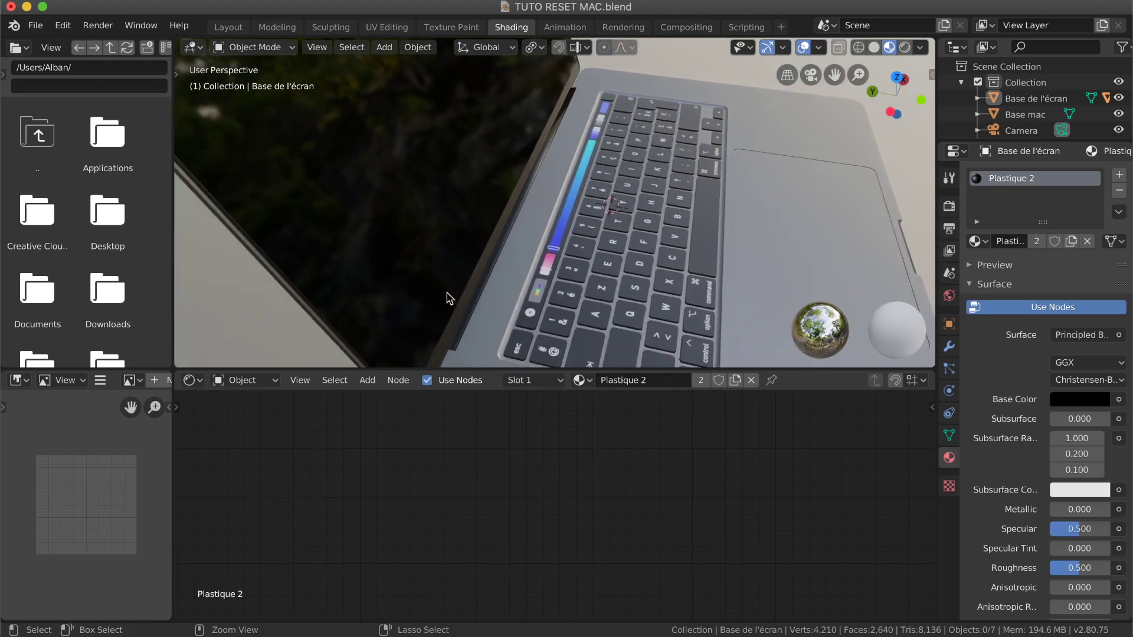
Enable Auto Smooth for the normals of the Base de l'écran object and deselect it.
shift+scroll(452, 295, down, 3)
click(508, 225)
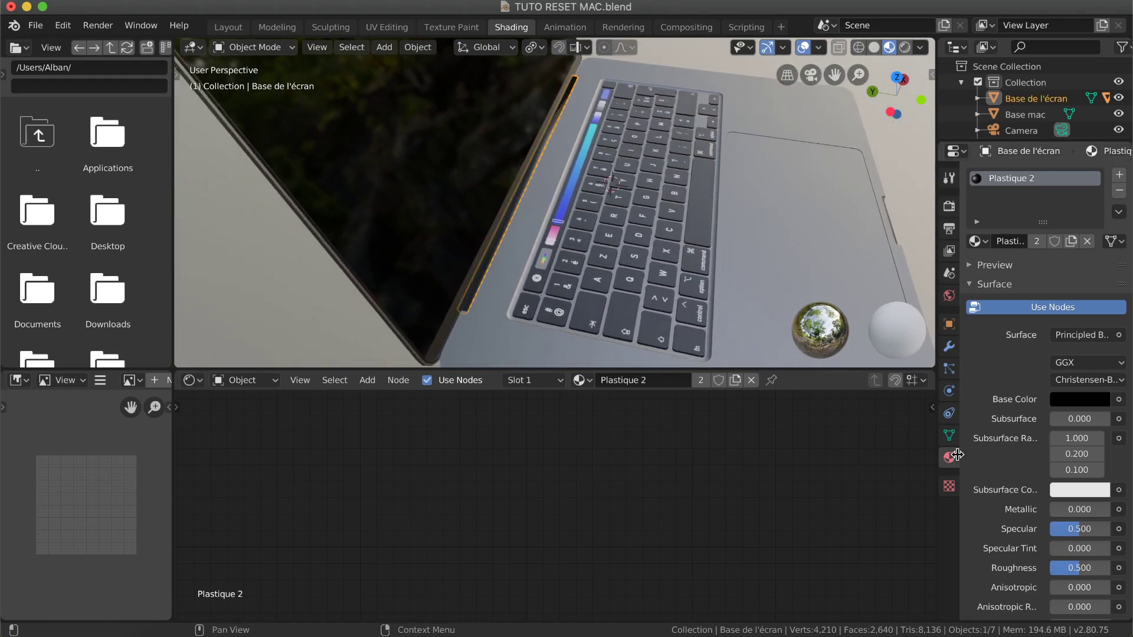
click(949, 435)
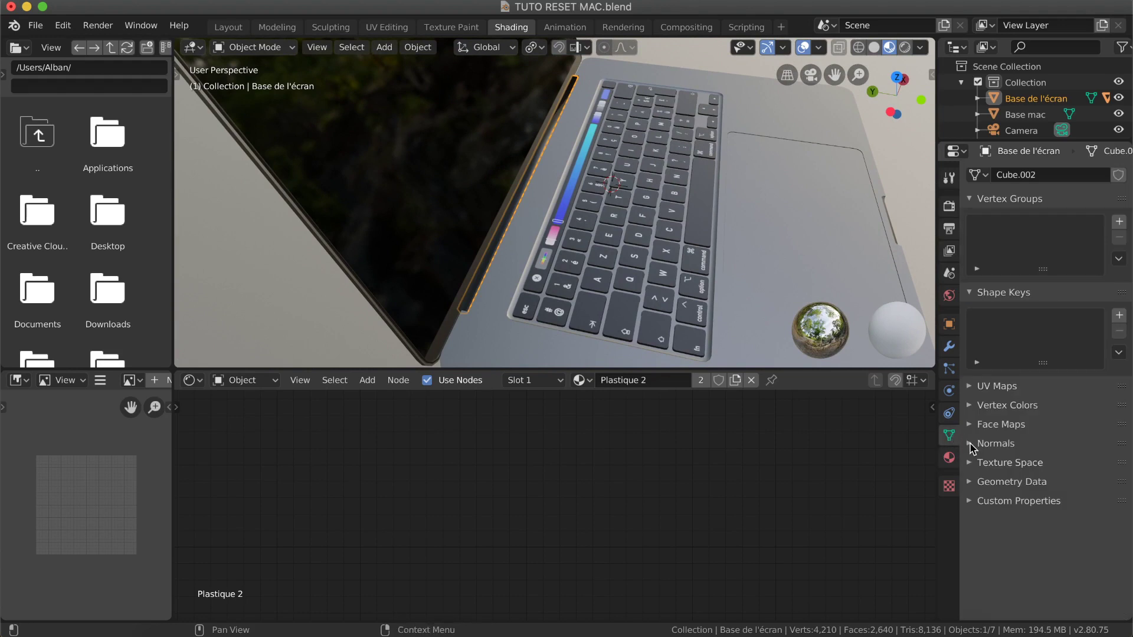
click(972, 446)
click(995, 463)
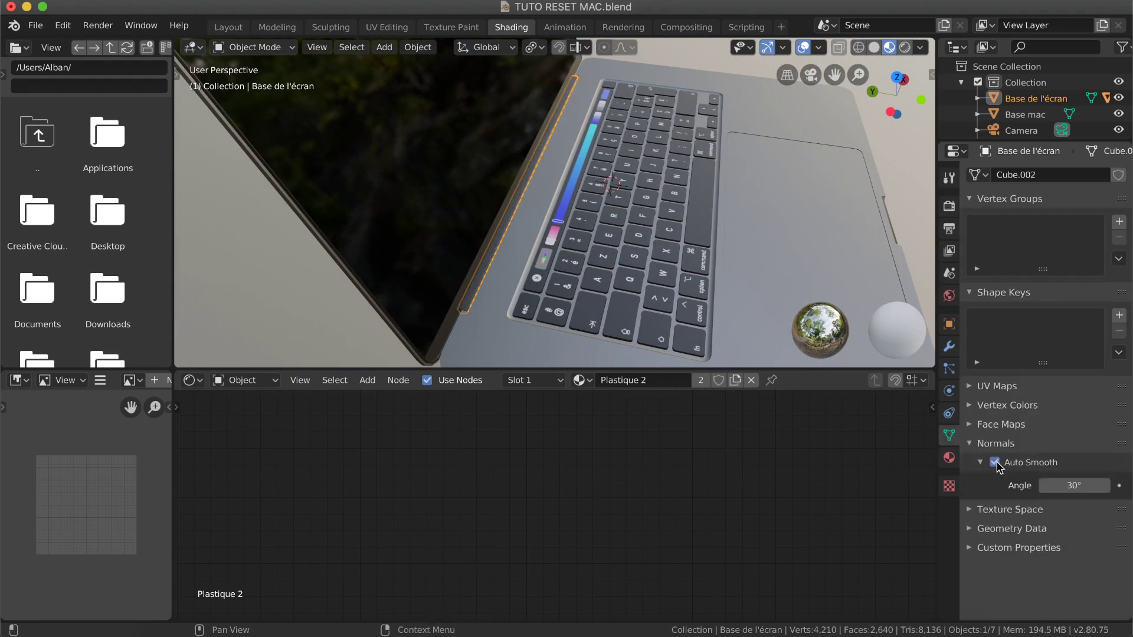
click(340, 306)
Inspect the whole laptop from the front, the side and behind, checking the keyboard, screen and lid materials.
scroll(341, 306, down, 5)
scroll(341, 305, right, 5)
ctrl+scroll(341, 305, down, 5)
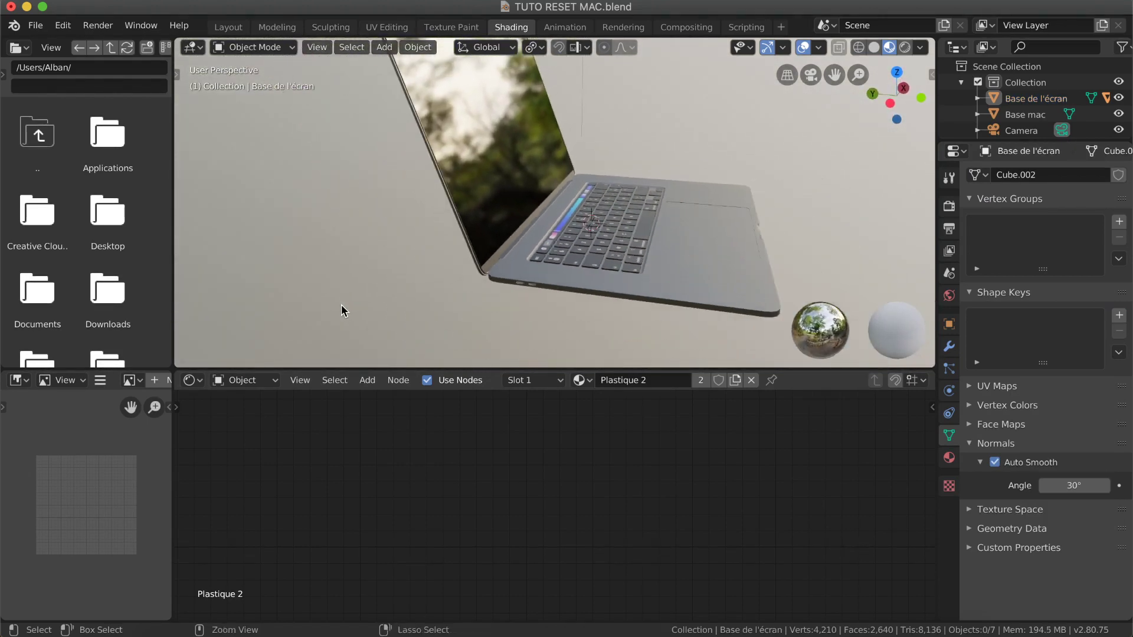
scroll(341, 305, right, 5)
shift+scroll(341, 304, right, 4)
scroll(341, 304, left, 5)
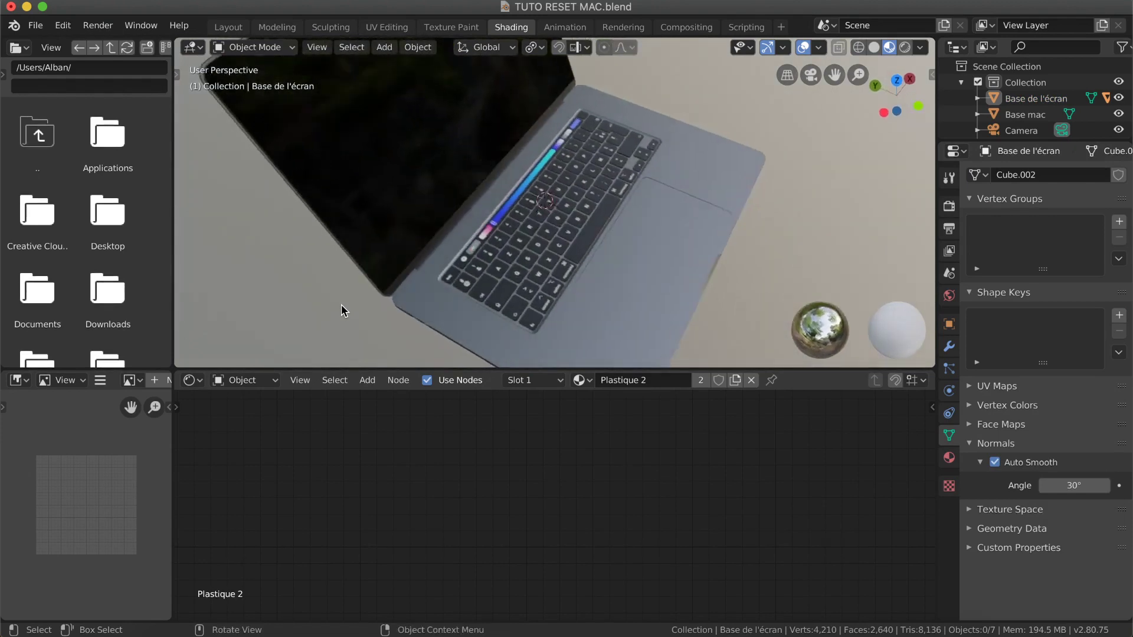
scroll(341, 304, right, 8)
scroll(341, 304, up, 3)
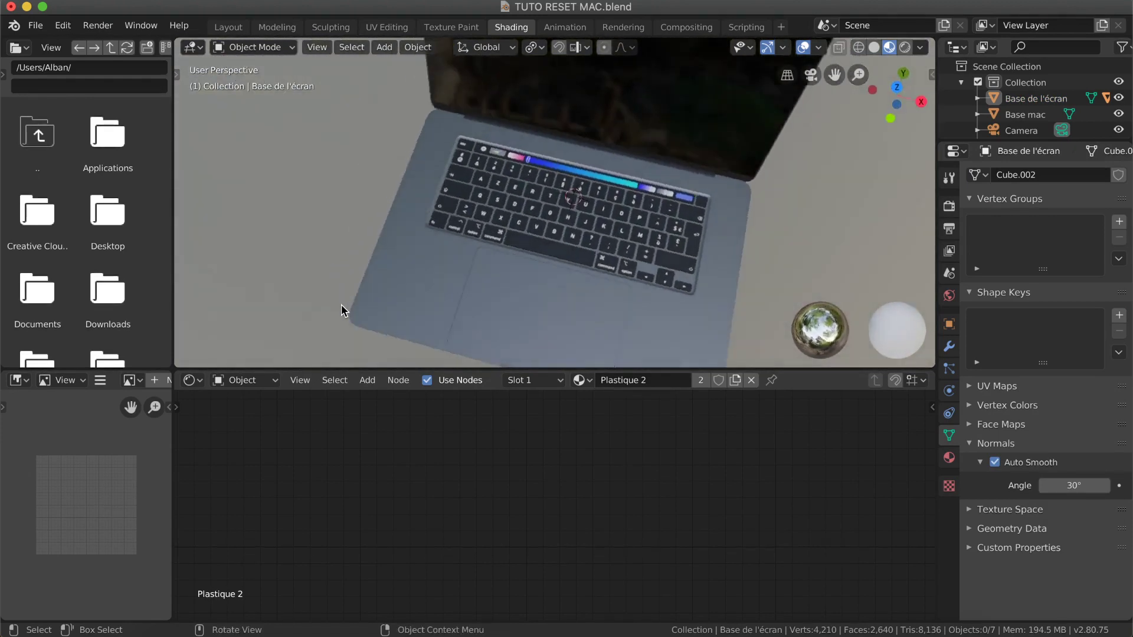
scroll(341, 304, left, 5)
ctrl+scroll(552, 248, up, 5)
ctrl+scroll(551, 247, down, 5)
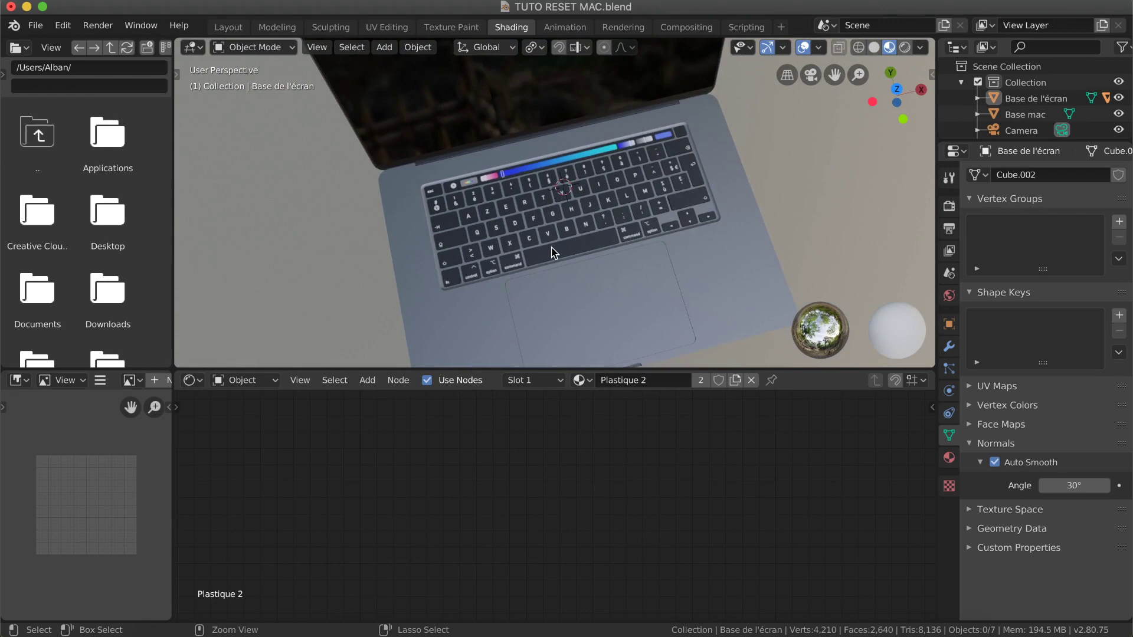
scroll(551, 248, right, 5)
scroll(552, 247, down, 8)
scroll(552, 248, left, 5)
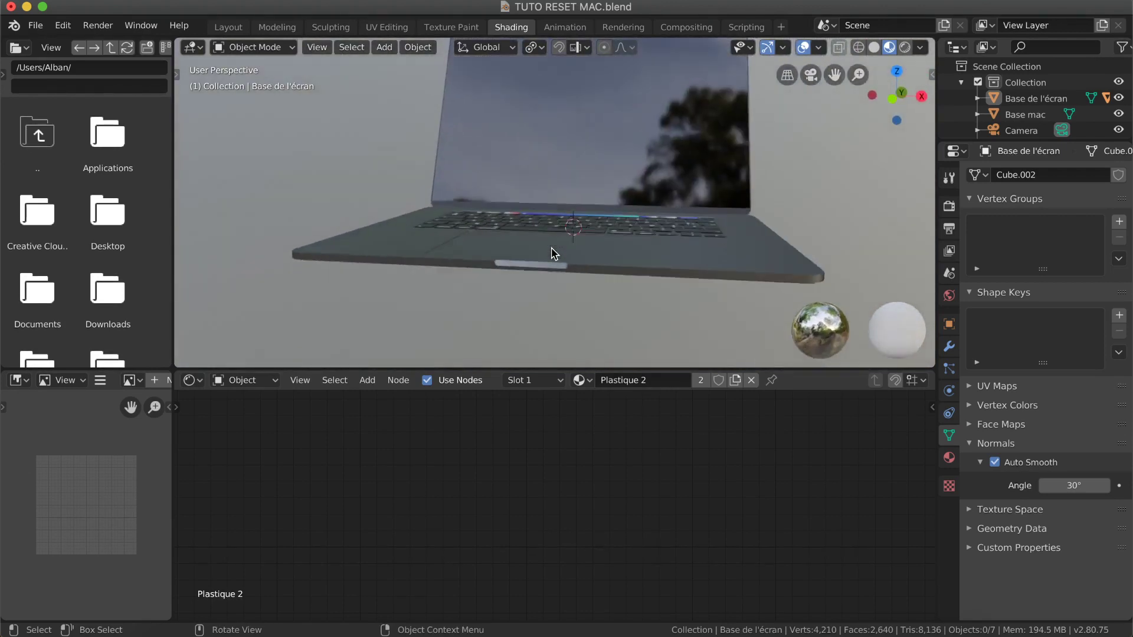
scroll(551, 248, left, 4)
scroll(552, 248, left, 8)
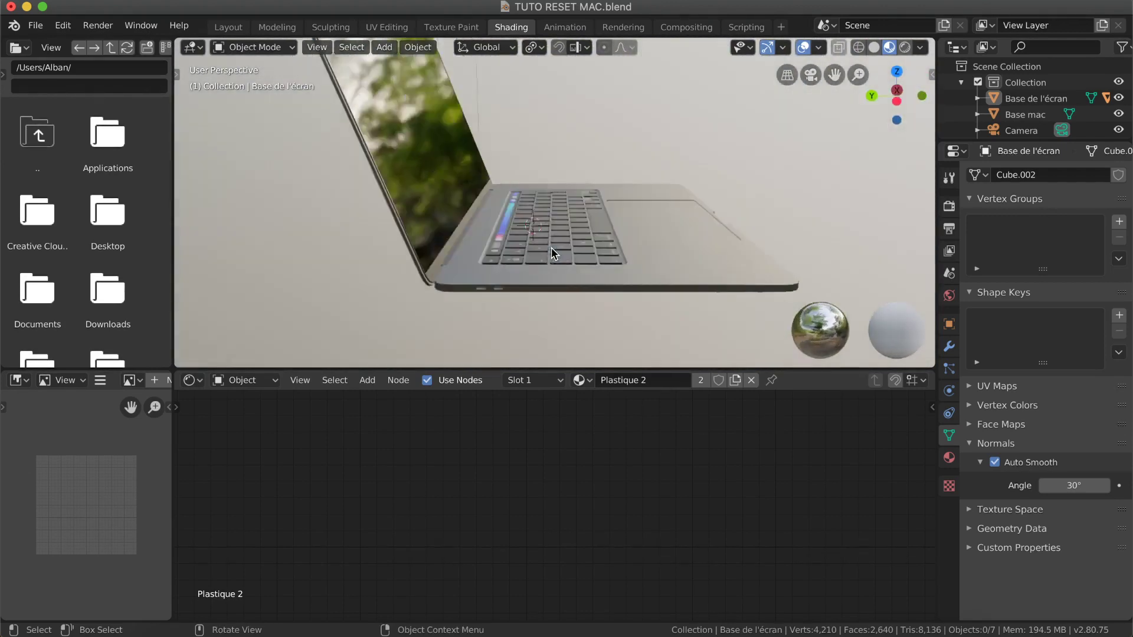
scroll(551, 248, left, 8)
shift+scroll(552, 248, up, 2)
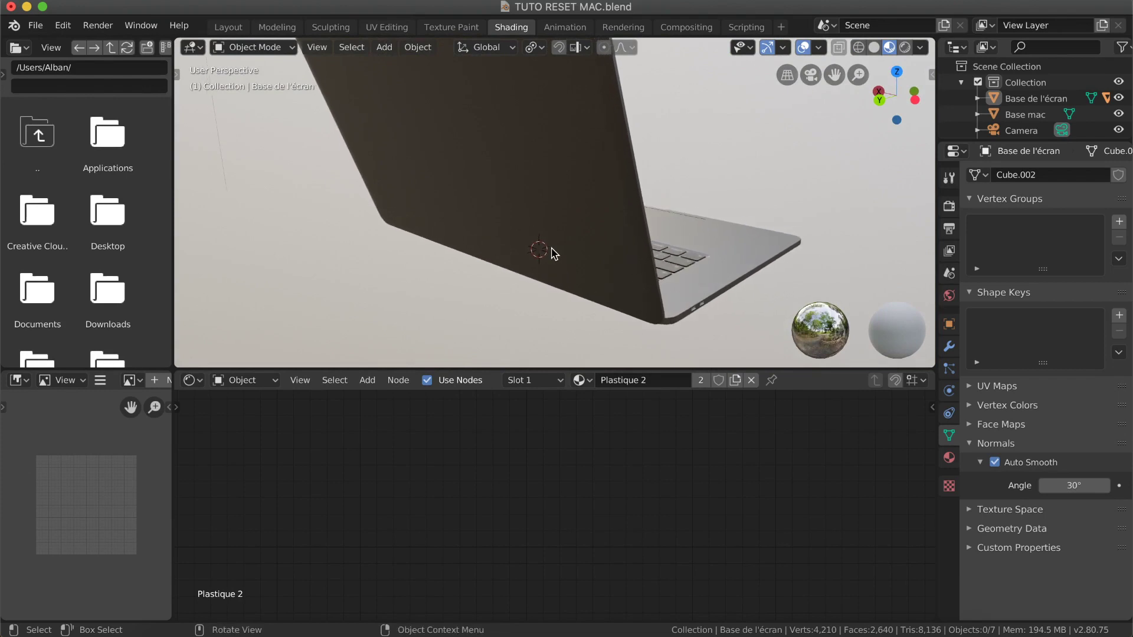
scroll(552, 248, right, 10)
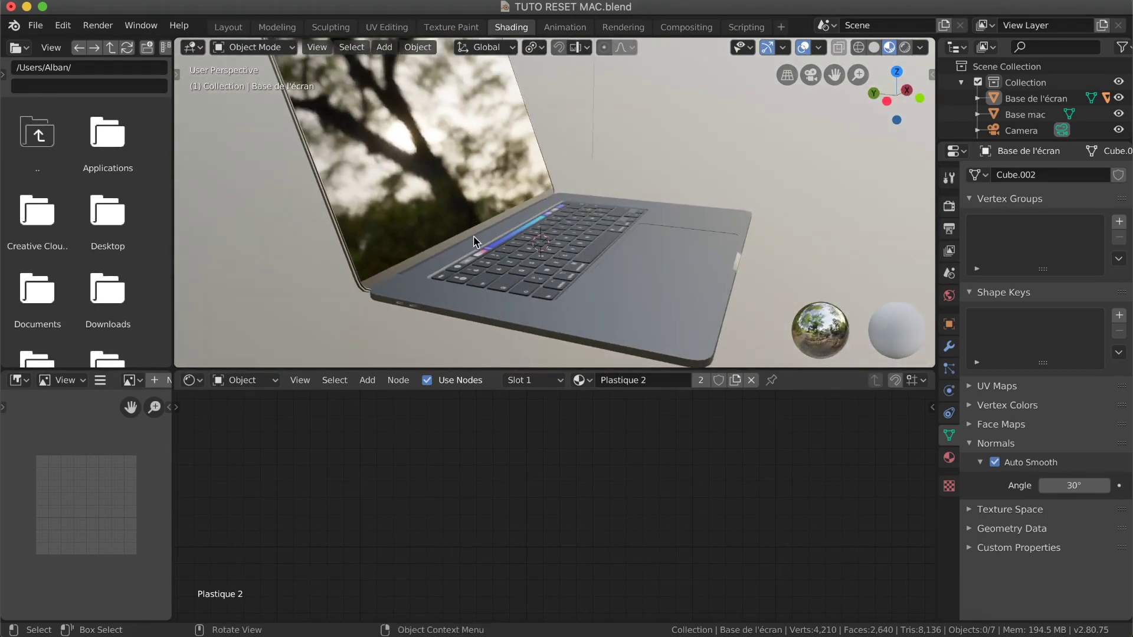
scroll(489, 224, left, 8)
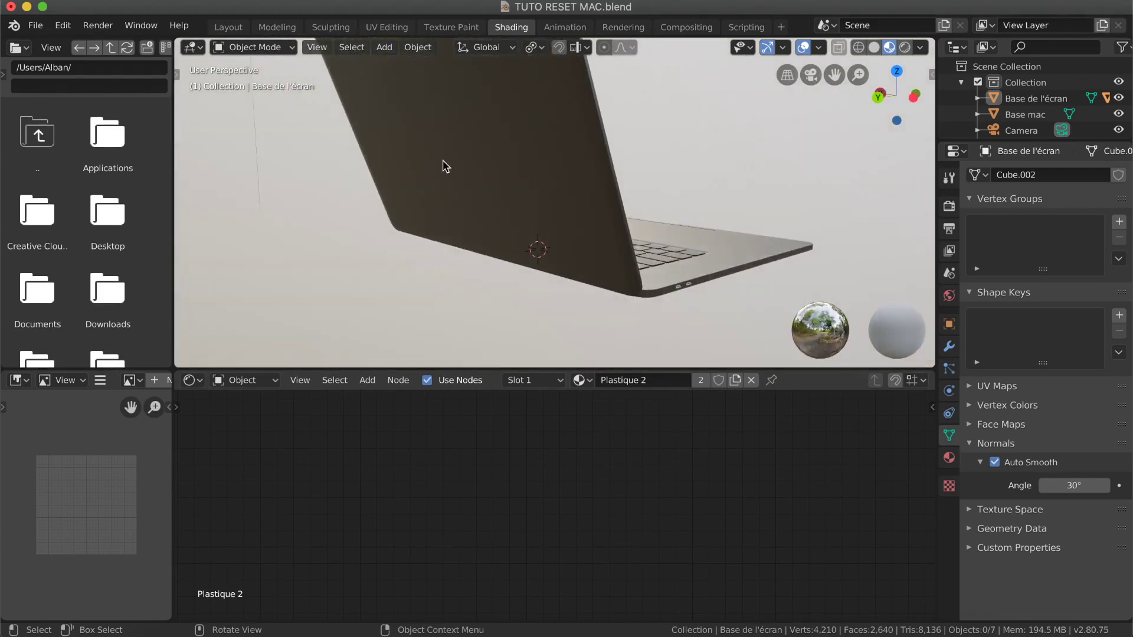
scroll(437, 124, right, 8)
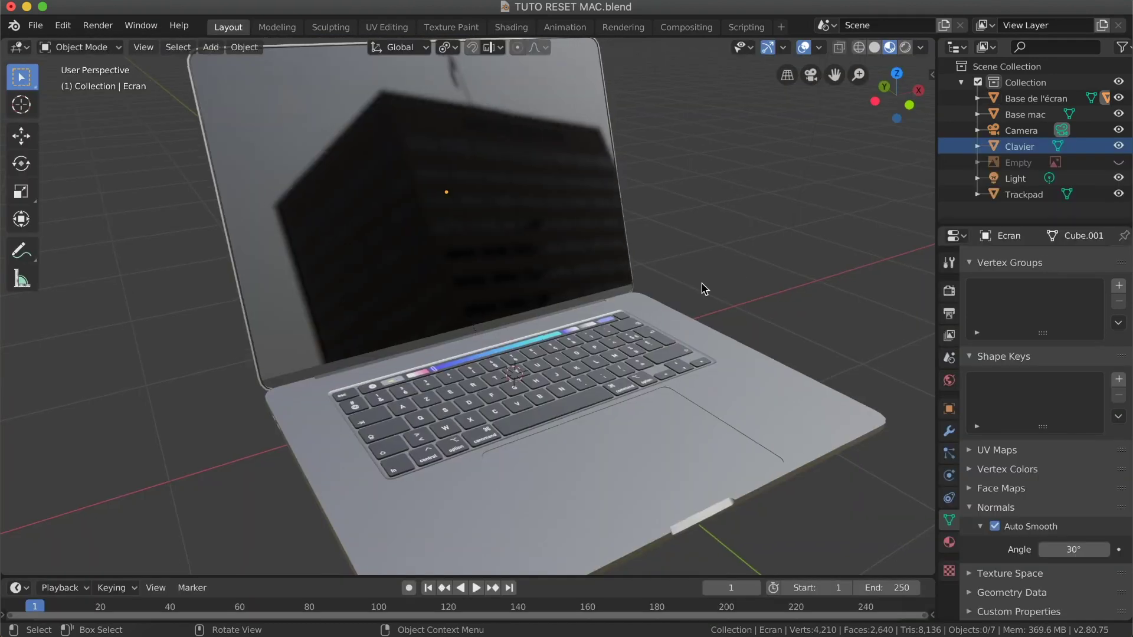
scroll(705, 289, right, 2)
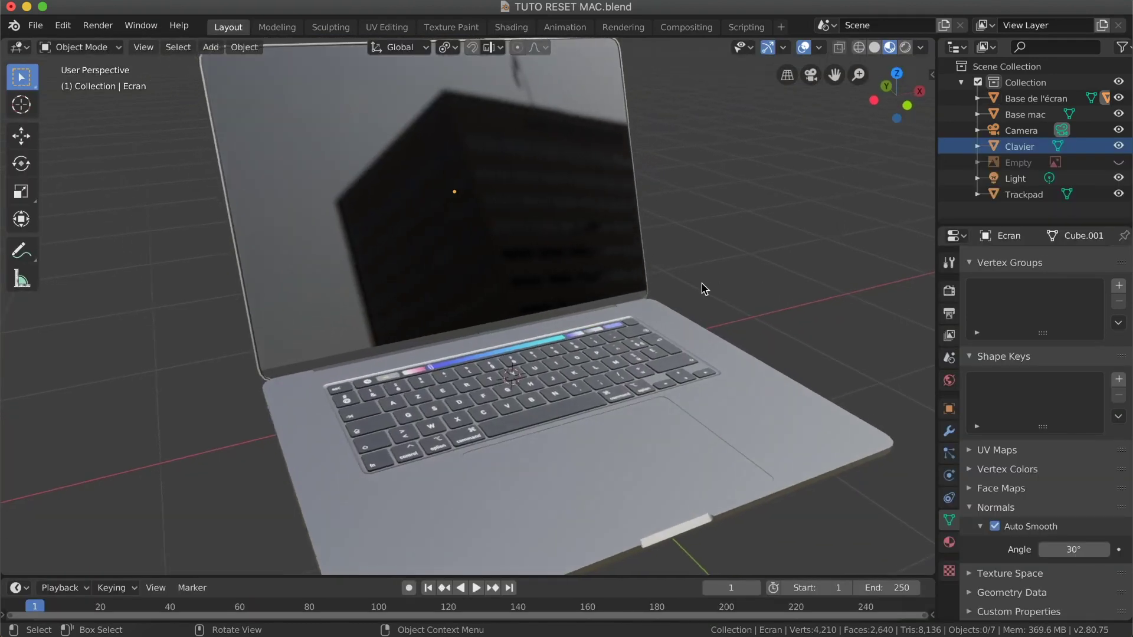
scroll(705, 289, left, 5)
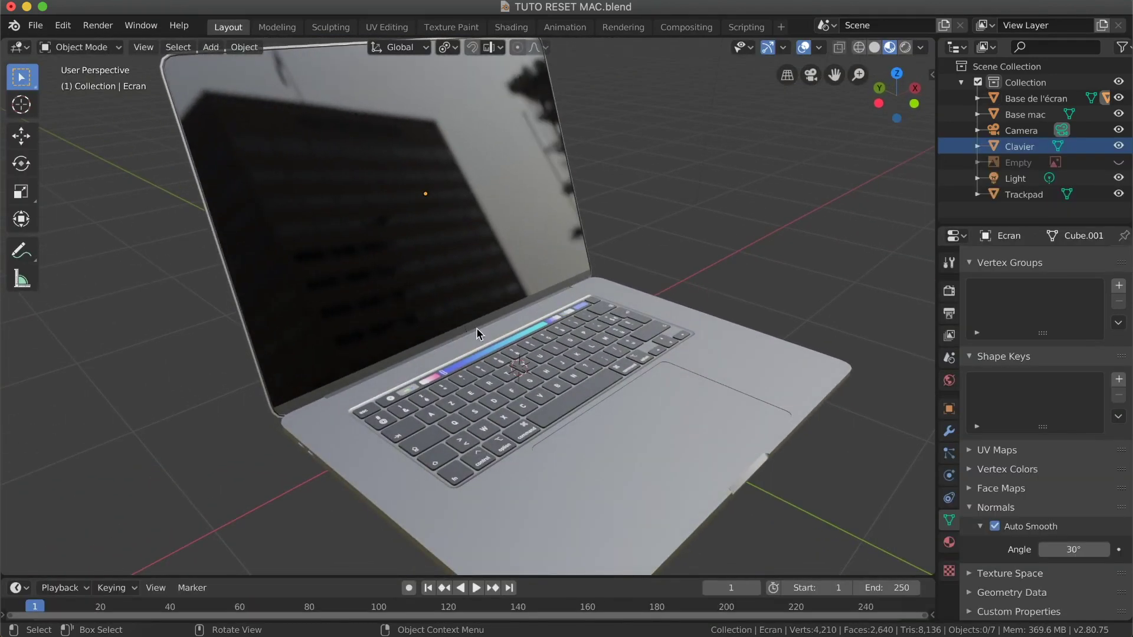
scroll(508, 310, left, 8)
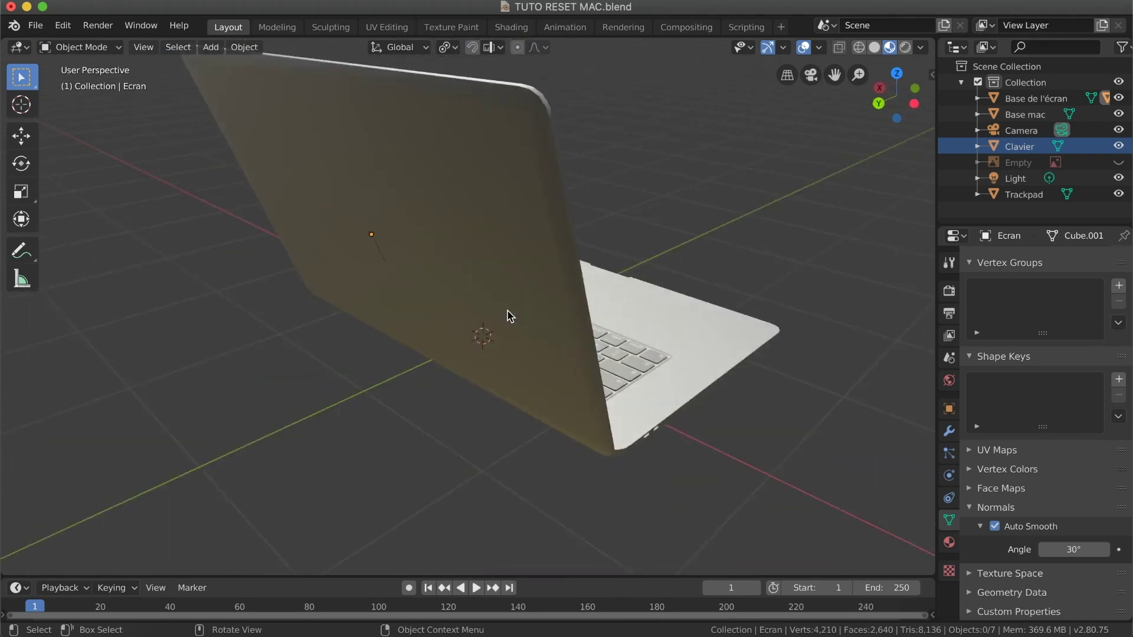
scroll(541, 251, right, 8)
scroll(541, 251, right, 4)
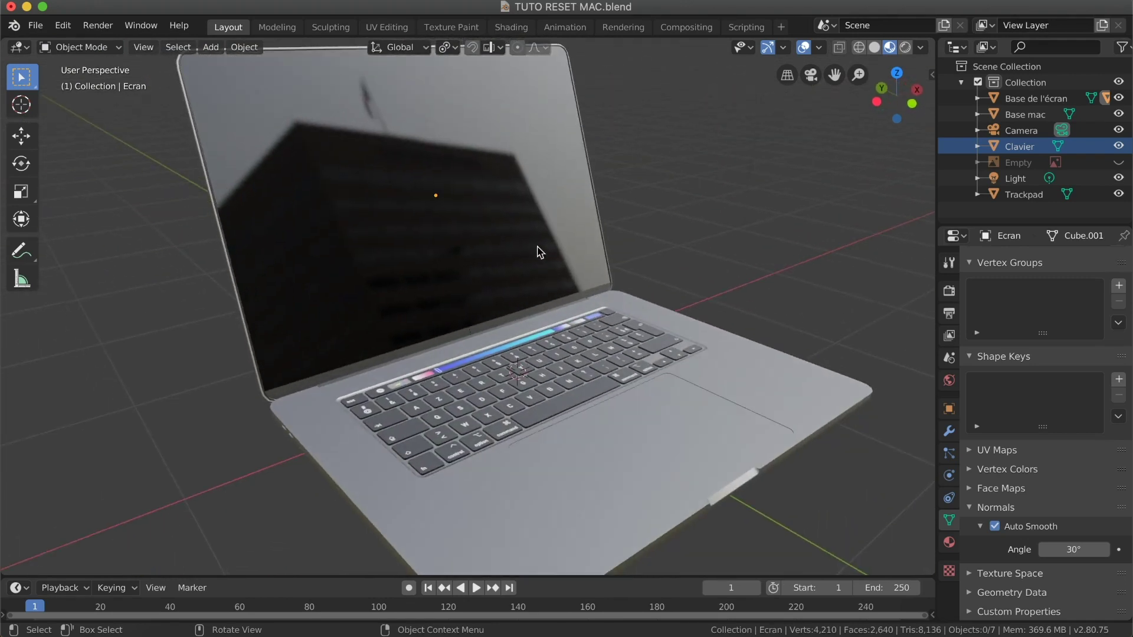
Select the Ecran object in the Shading workspace and enter Edit Mode.
click(511, 28)
click(598, 168)
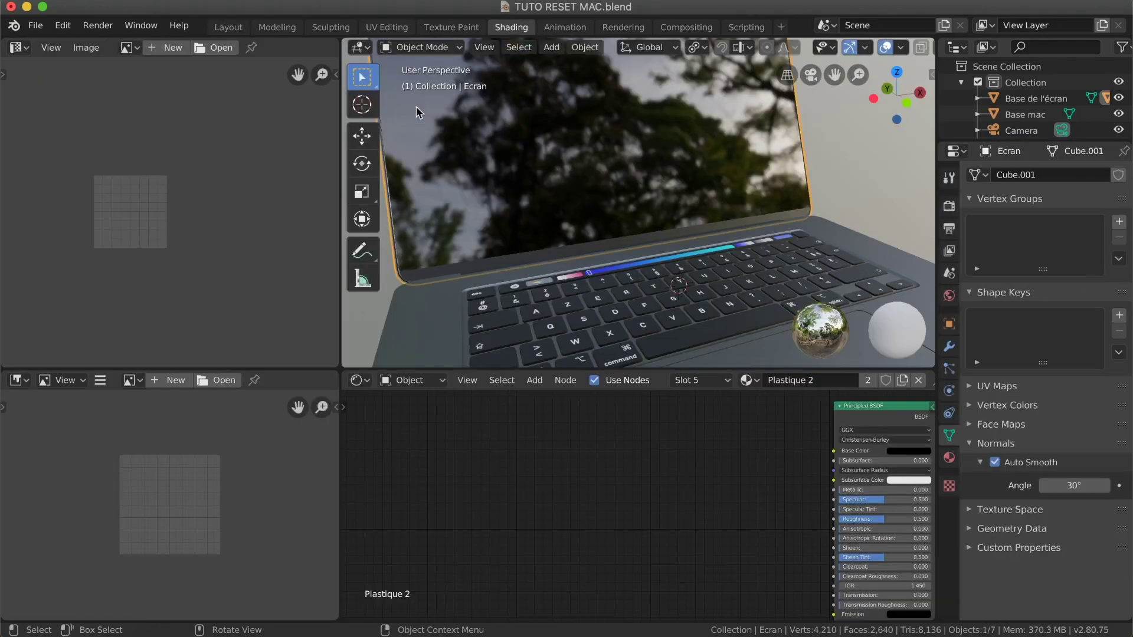
click(422, 47)
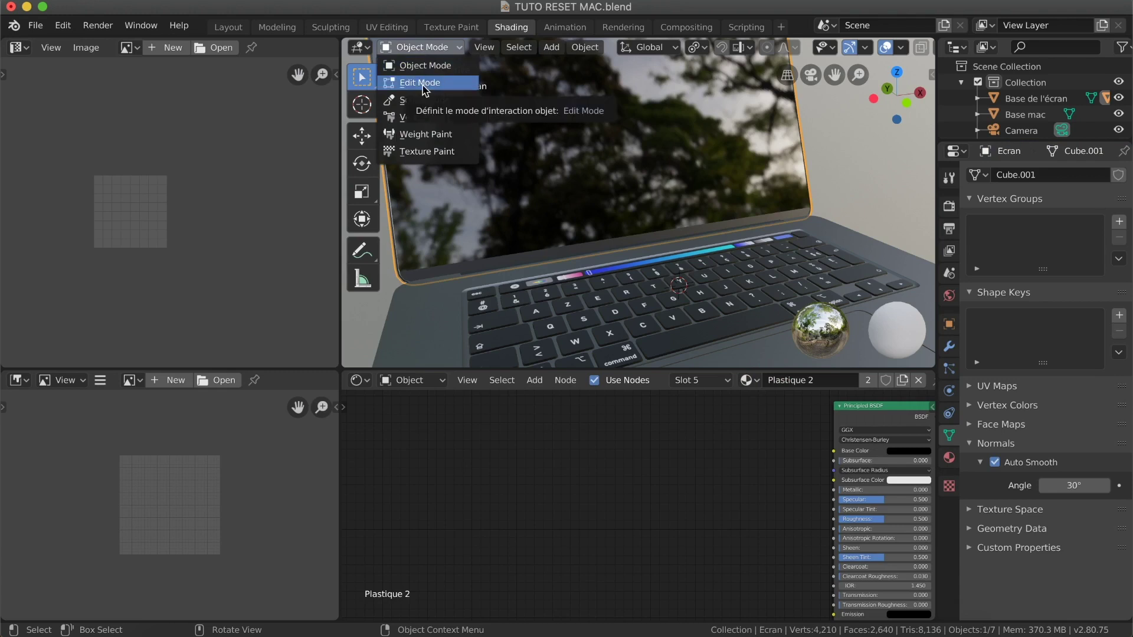
click(423, 83)
Add a Texture Coordinate node to the Plastique 2 material and place it well before the Principled BSDF node.
scroll(518, 439, right, 3)
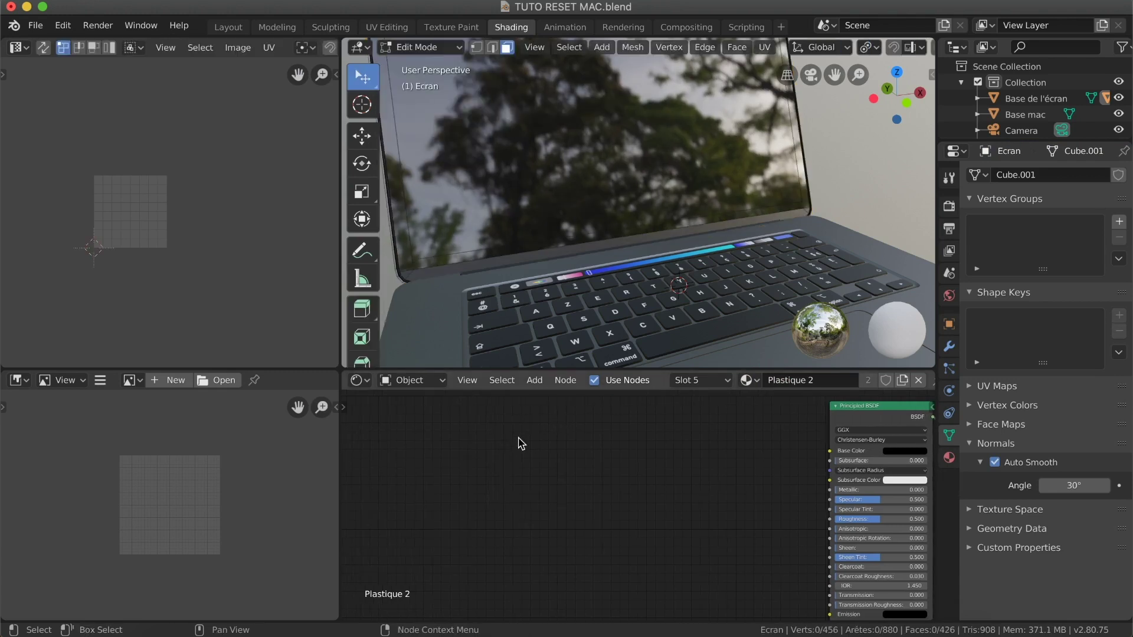
scroll(516, 439, down, 2)
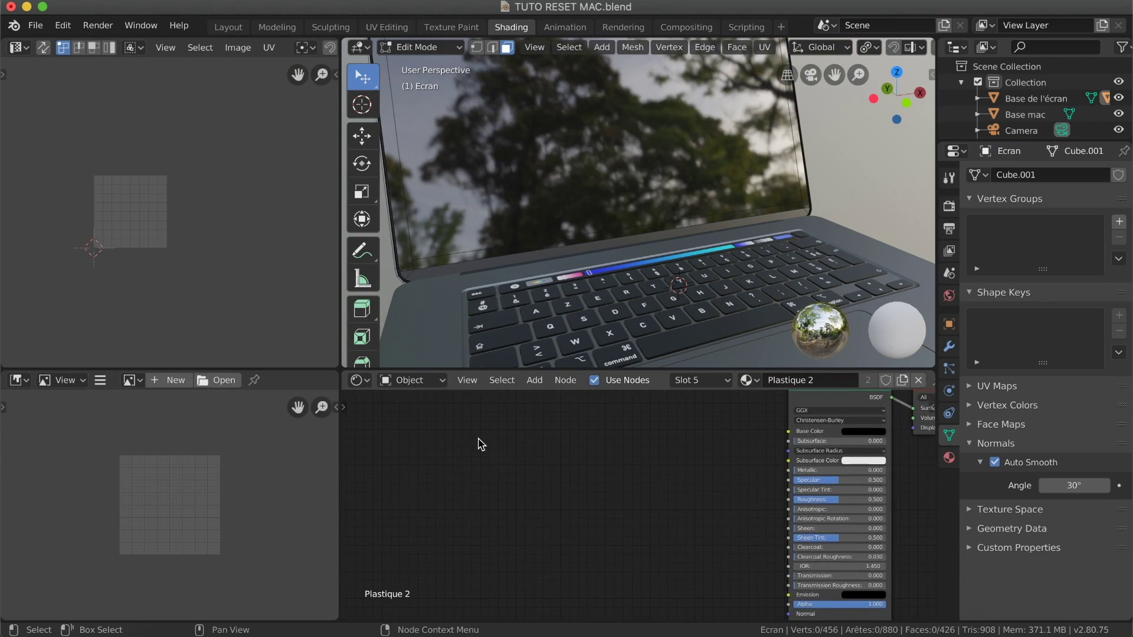
scroll(481, 444, up, 2)
scroll(481, 444, left, 1)
click(536, 382)
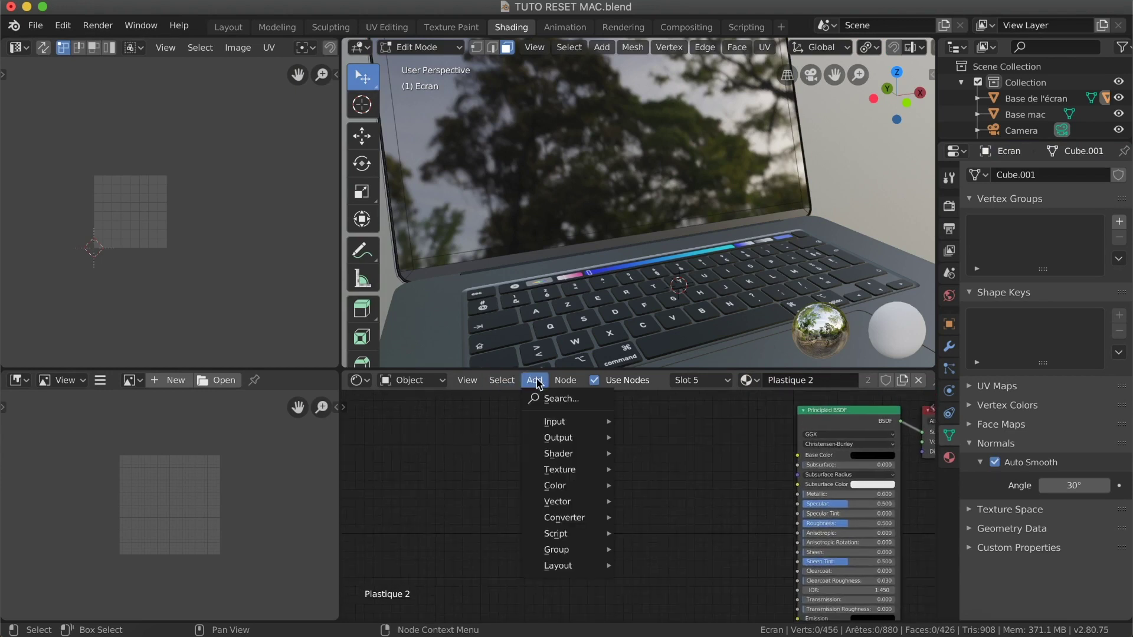
mouse_move(554, 421)
click(708, 384)
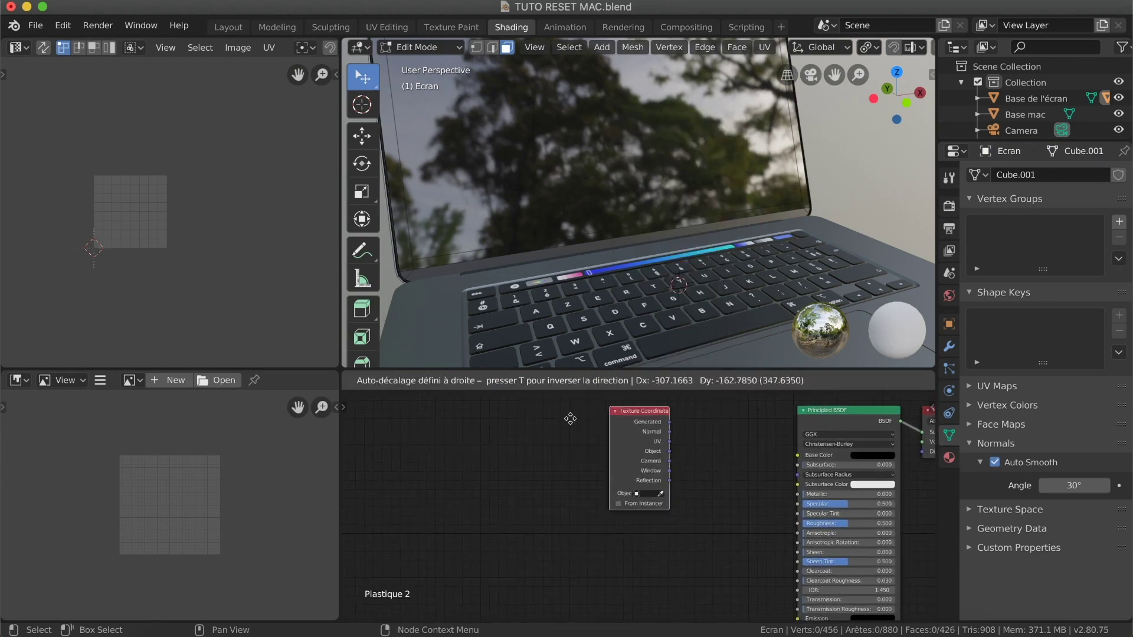
click(395, 462)
Add a Mapping node and place it just after the Texture Coordinate node.
click(534, 381)
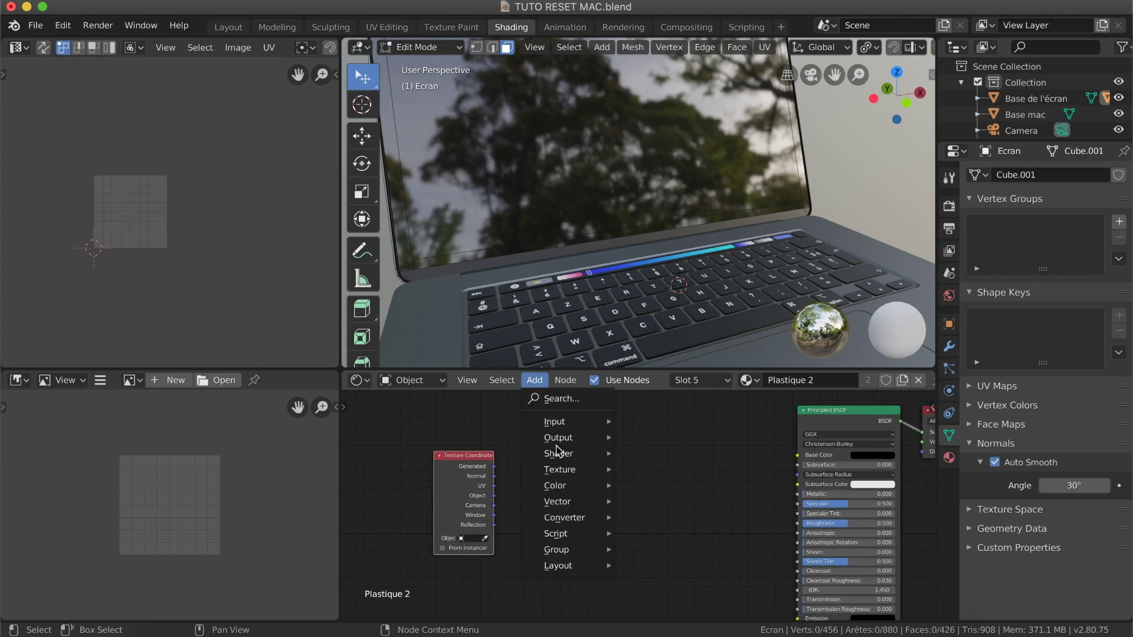
mouse_move(571, 529)
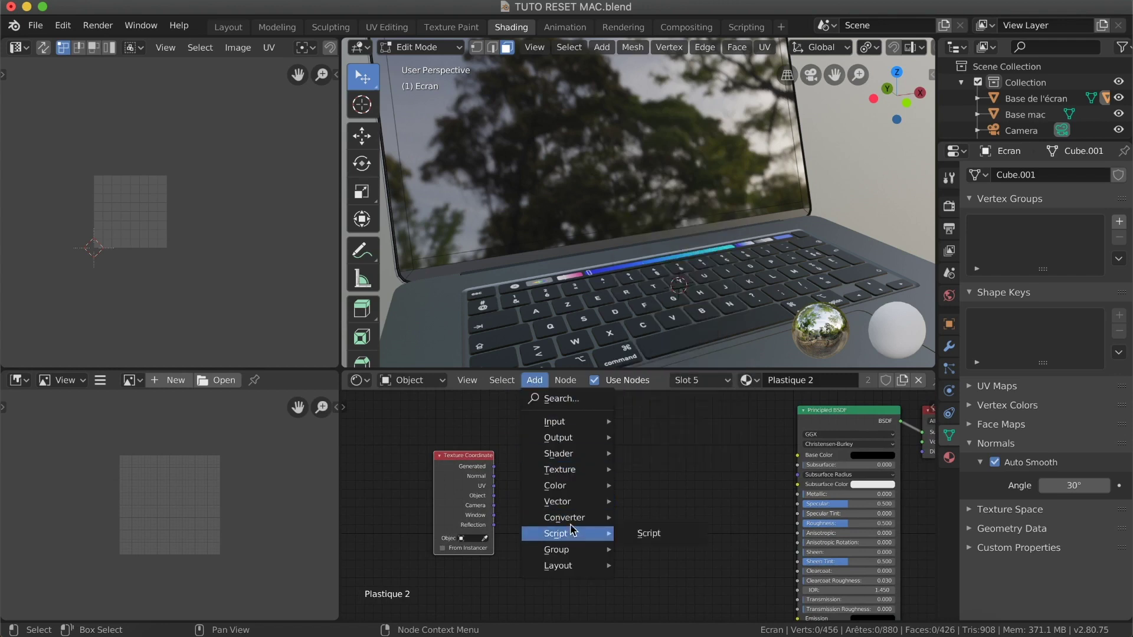
mouse_move(576, 506)
click(673, 414)
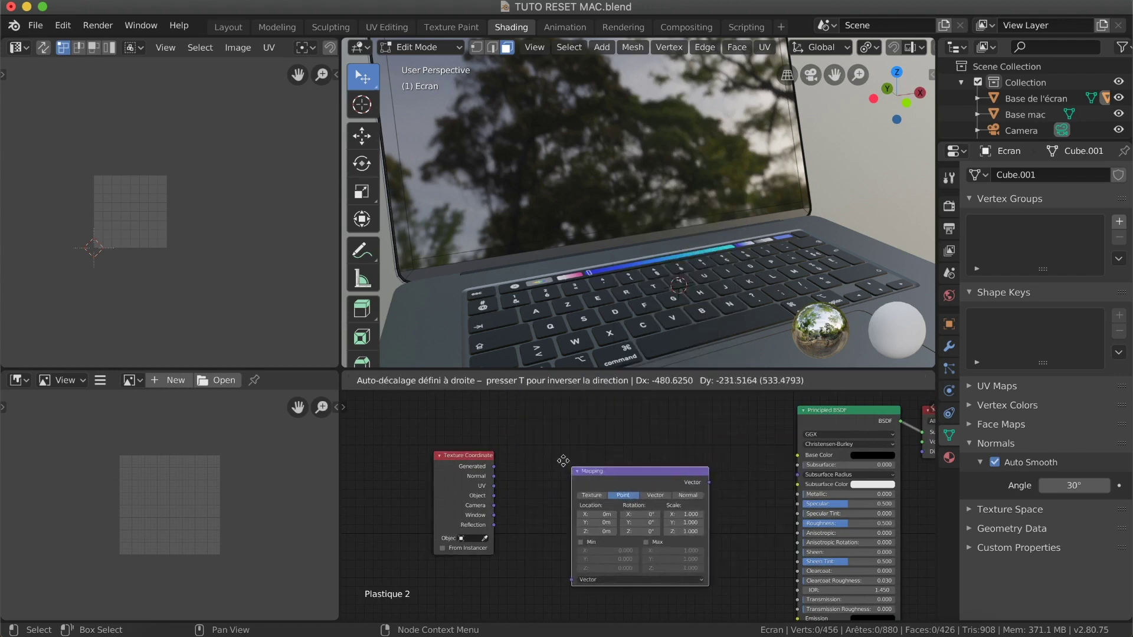
click(523, 447)
Add an Image Texture node after the Mapping node and shift the three new nodes together away from the Principled BSDF.
click(535, 380)
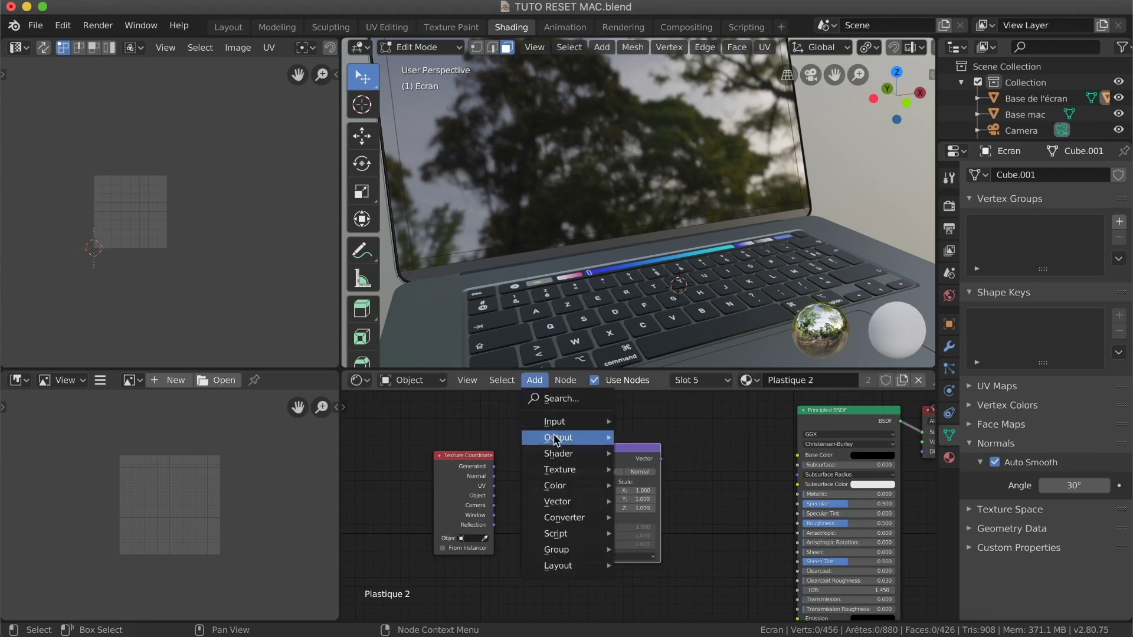
mouse_move(575, 475)
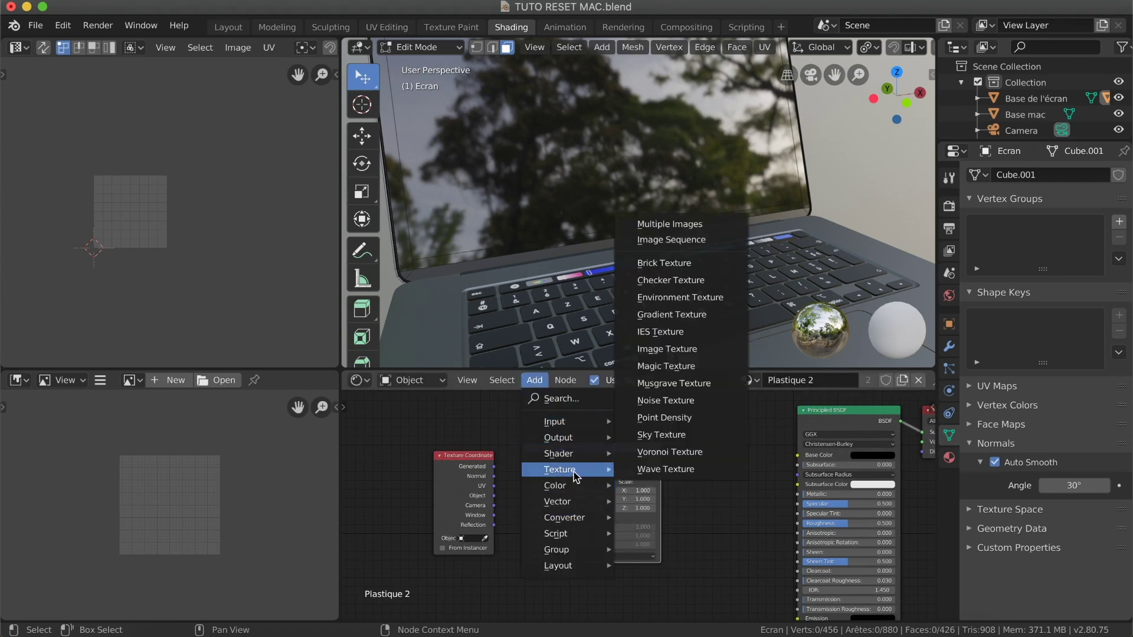
click(666, 349)
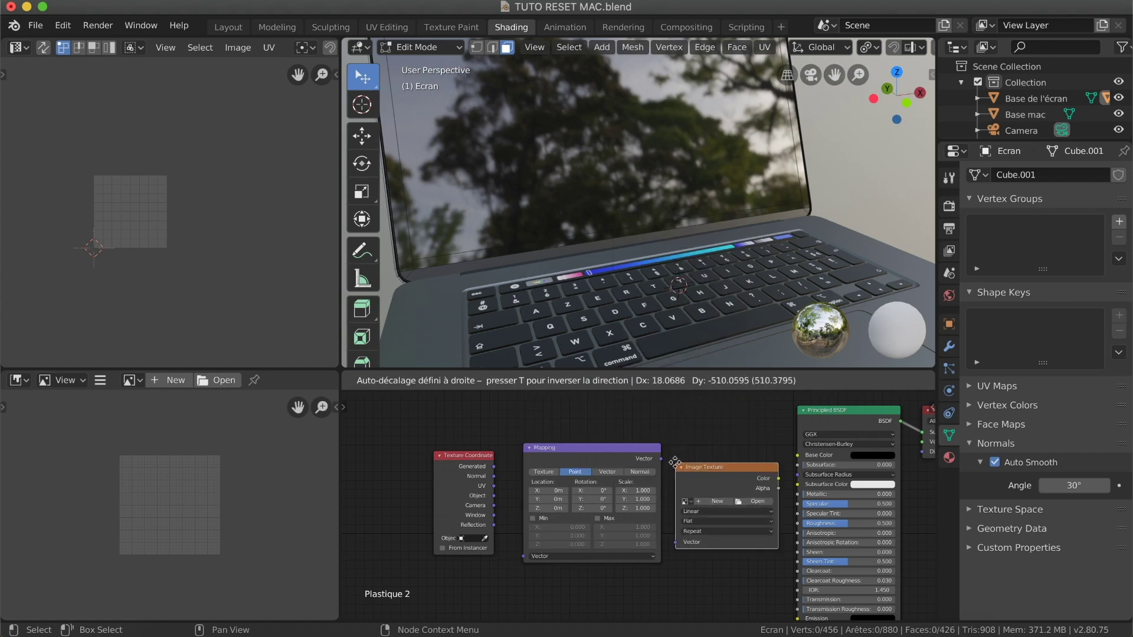
click(676, 466)
drag(707, 425, 471, 505)
drag(468, 457, 383, 453)
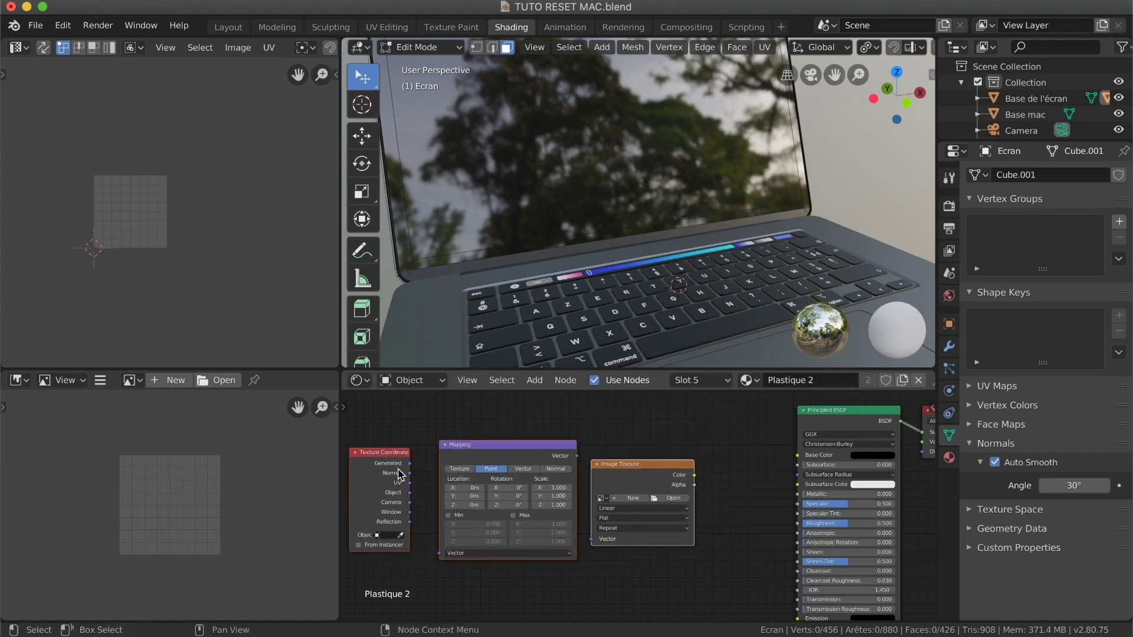
click(408, 426)
Link the UV output to the Mapping vector, Mapping to the Image Texture vector, and the texture's Color to the Principled BSDF Base Color.
ctrl+scroll(412, 488, up, 2)
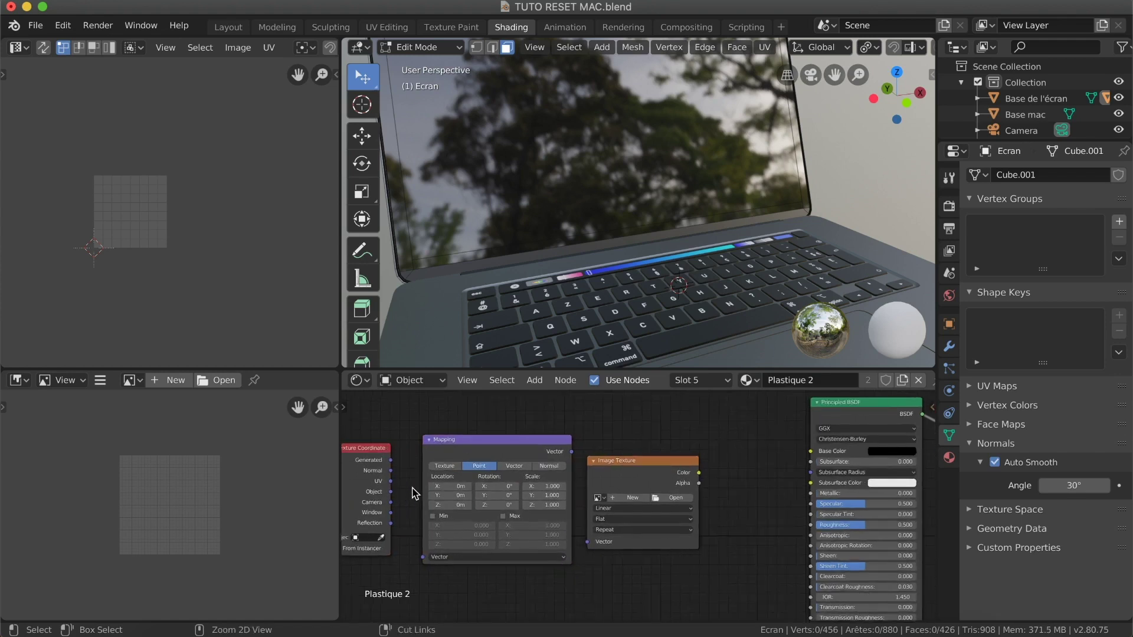
ctrl+scroll(412, 488, up, 1)
scroll(416, 489, left, 3)
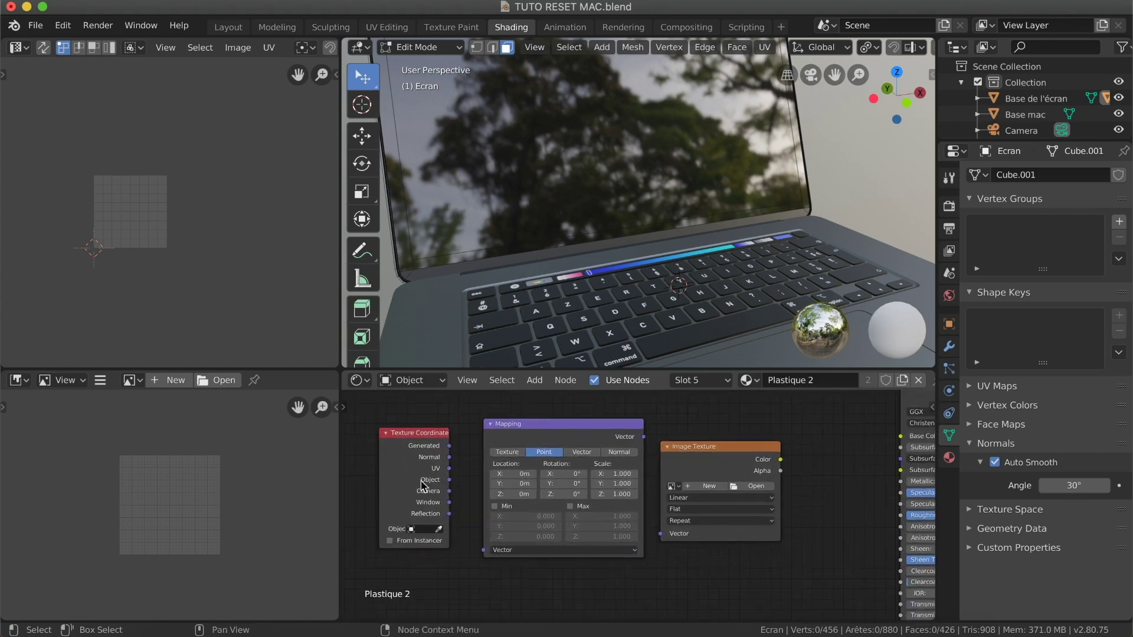
drag(450, 469, 484, 550)
drag(644, 437, 660, 534)
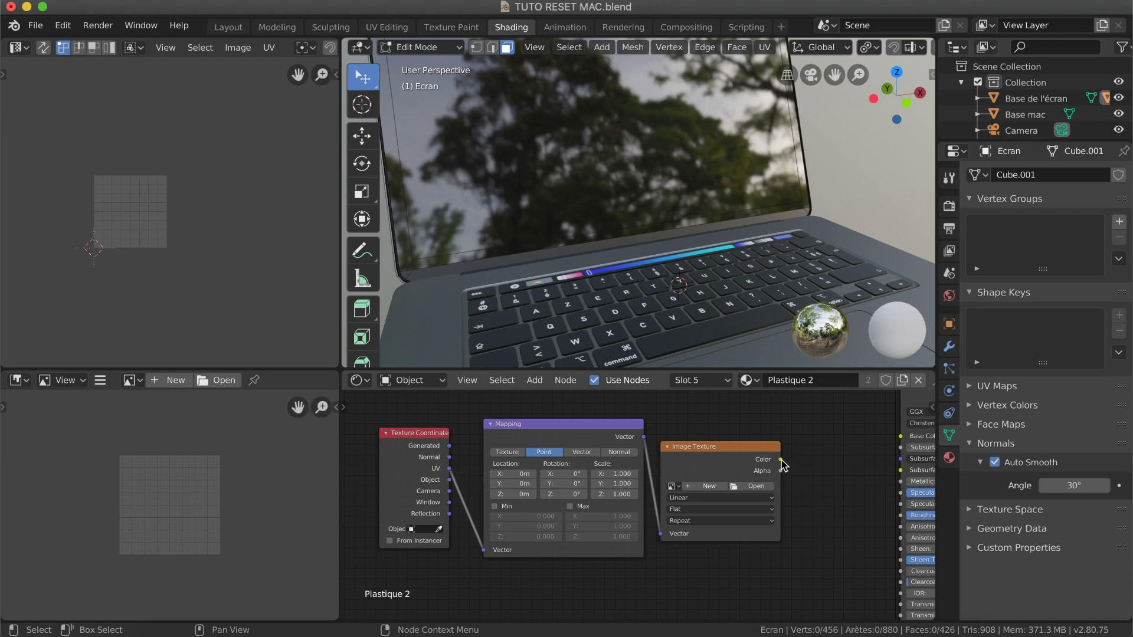
scroll(781, 460, right, 3)
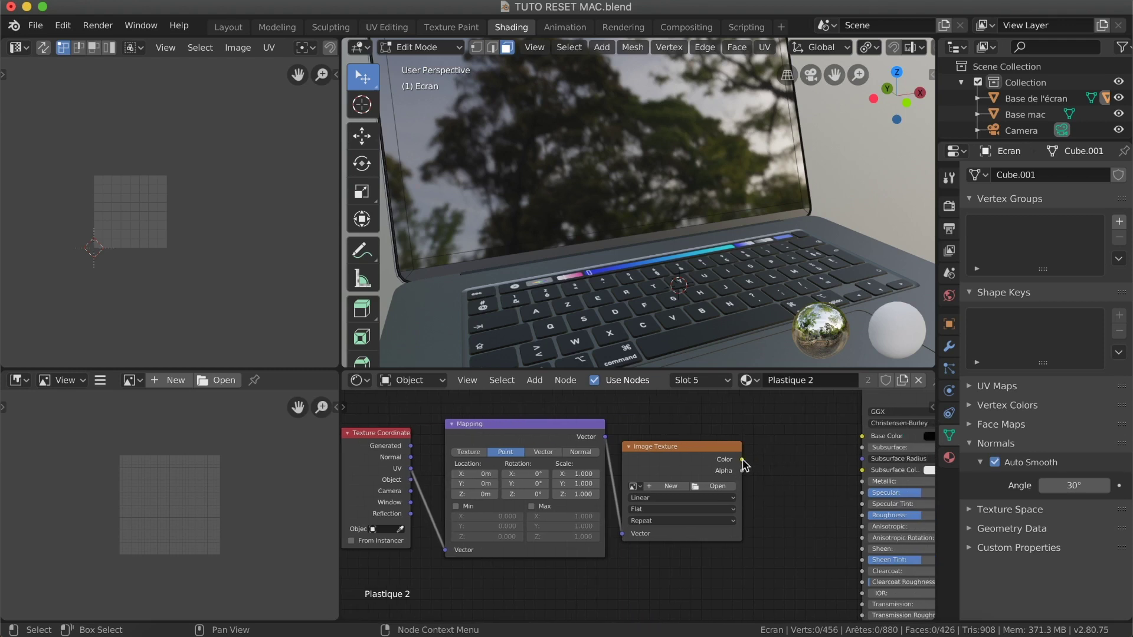
scroll(743, 460, left, 2)
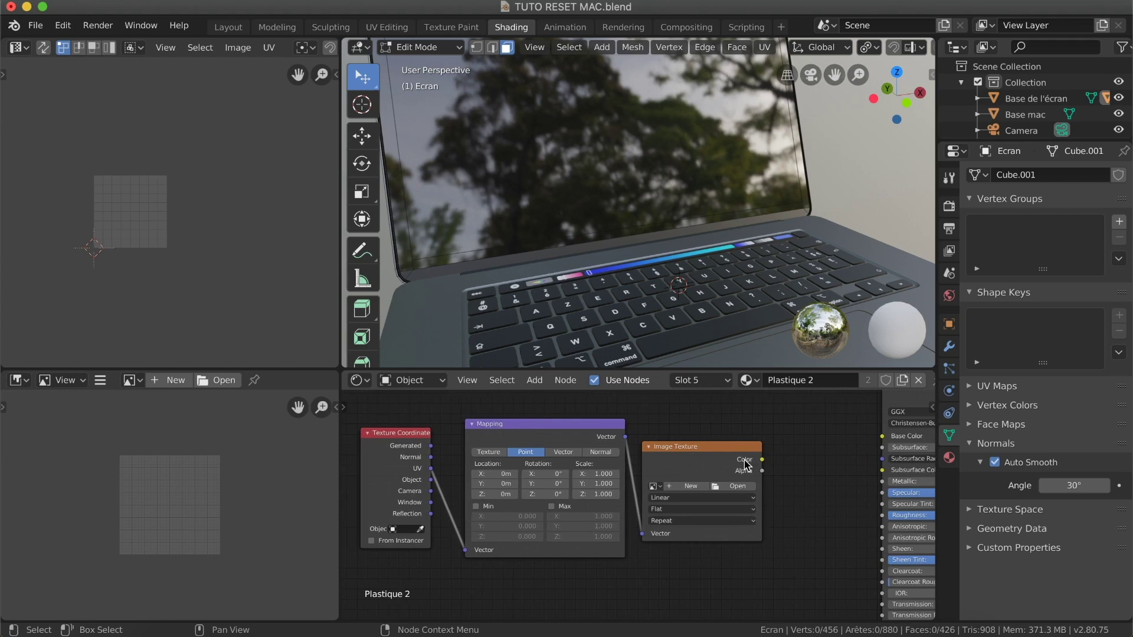
drag(762, 459, 883, 437)
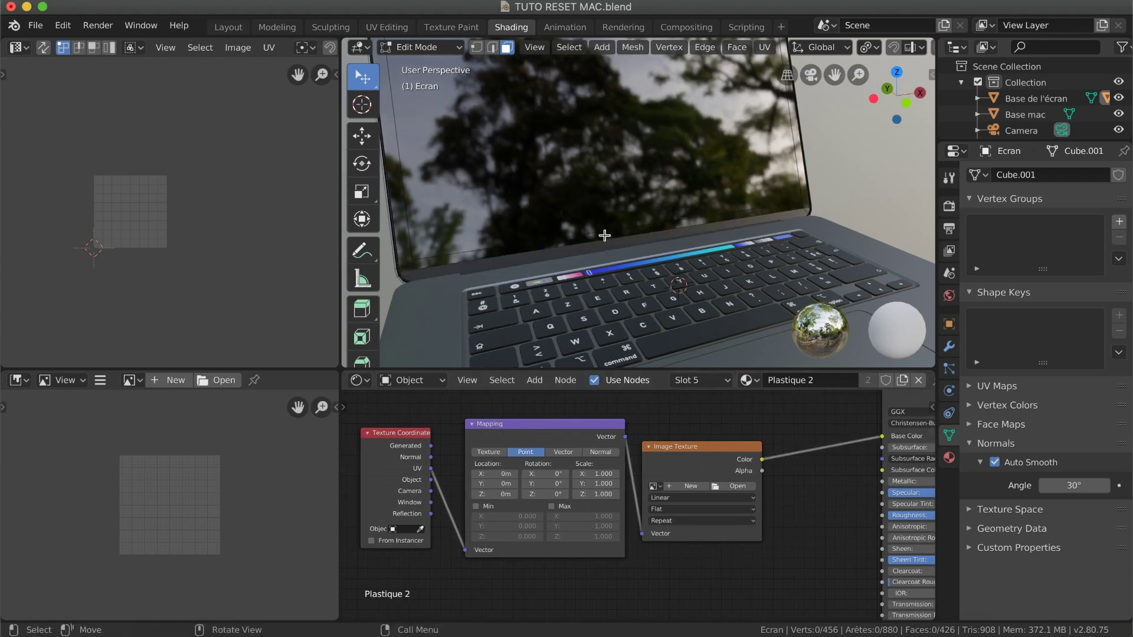
Try écriture MacBook_Plan de travail 1.png as the Image Texture node's image, check the lettering's size, and unlink it.
click(735, 486)
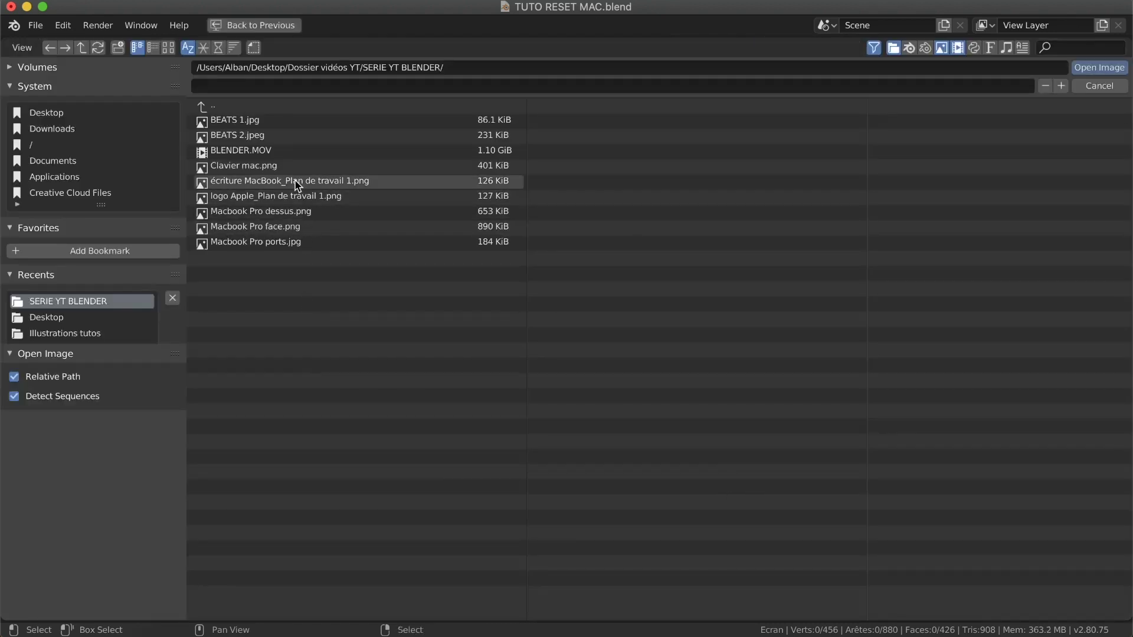
double_click(248, 181)
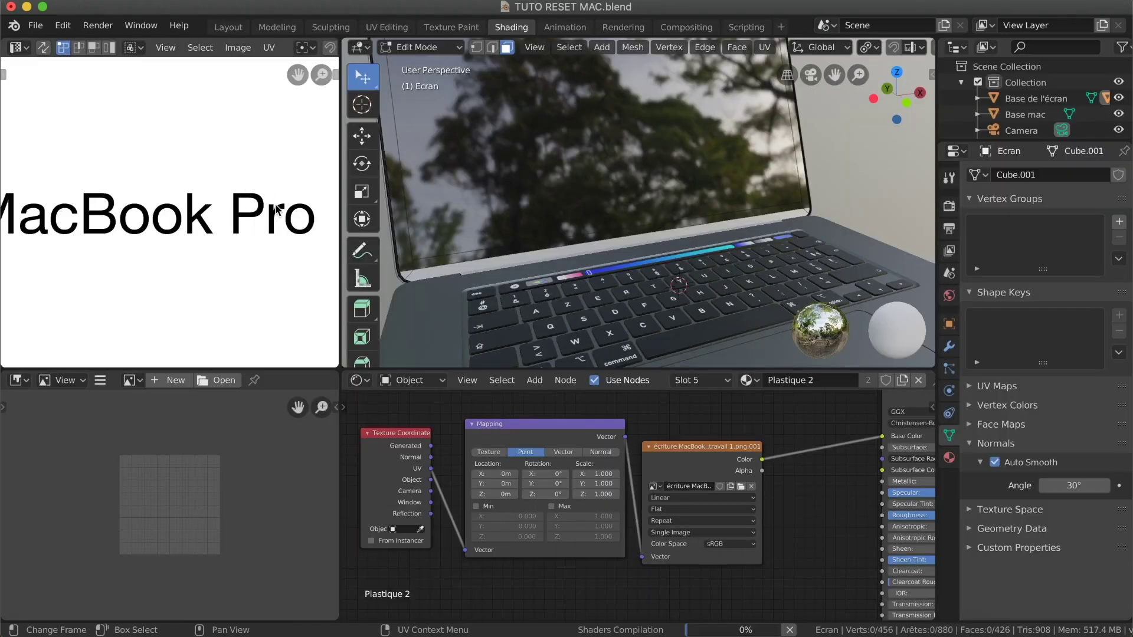
ctrl+scroll(264, 248, down, 5)
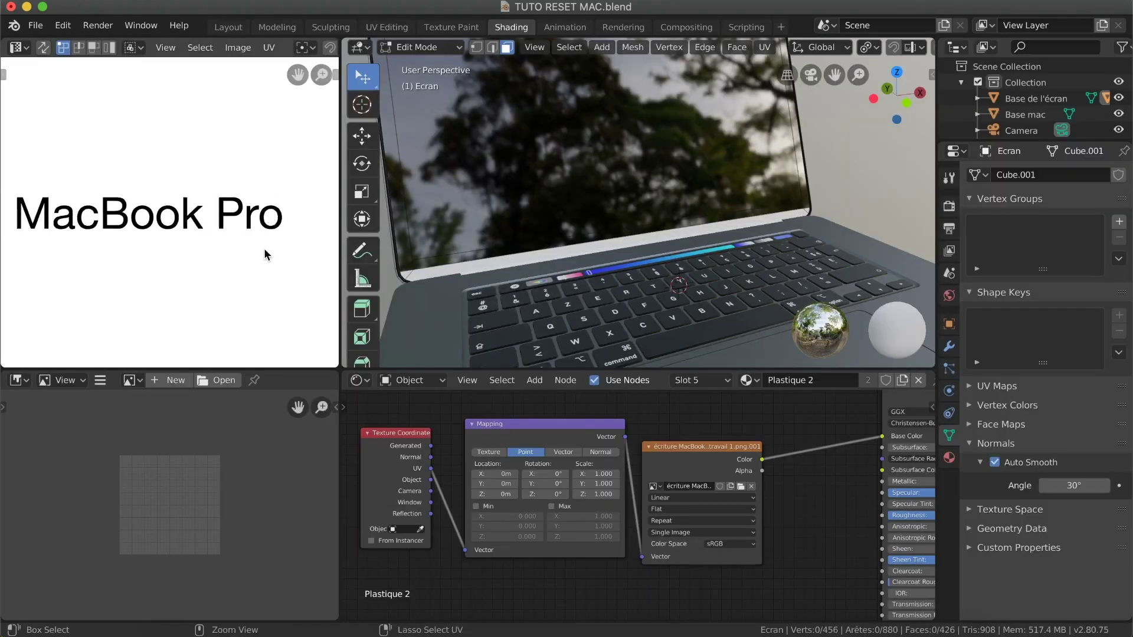
ctrl+scroll(220, 237, down, 4)
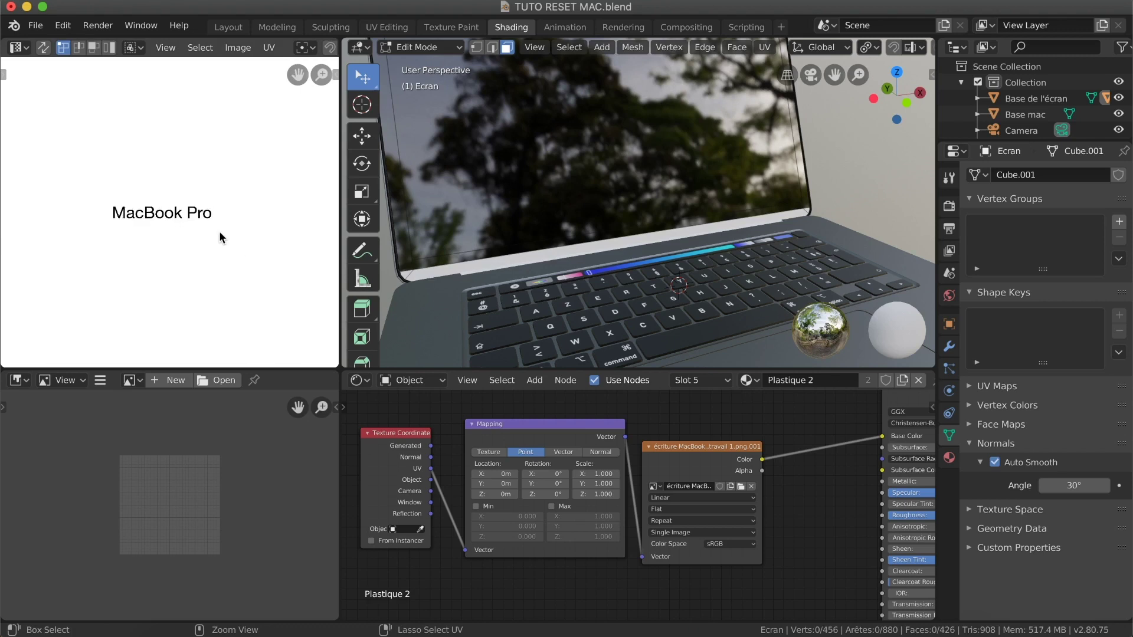
ctrl+scroll(219, 236, down, 3)
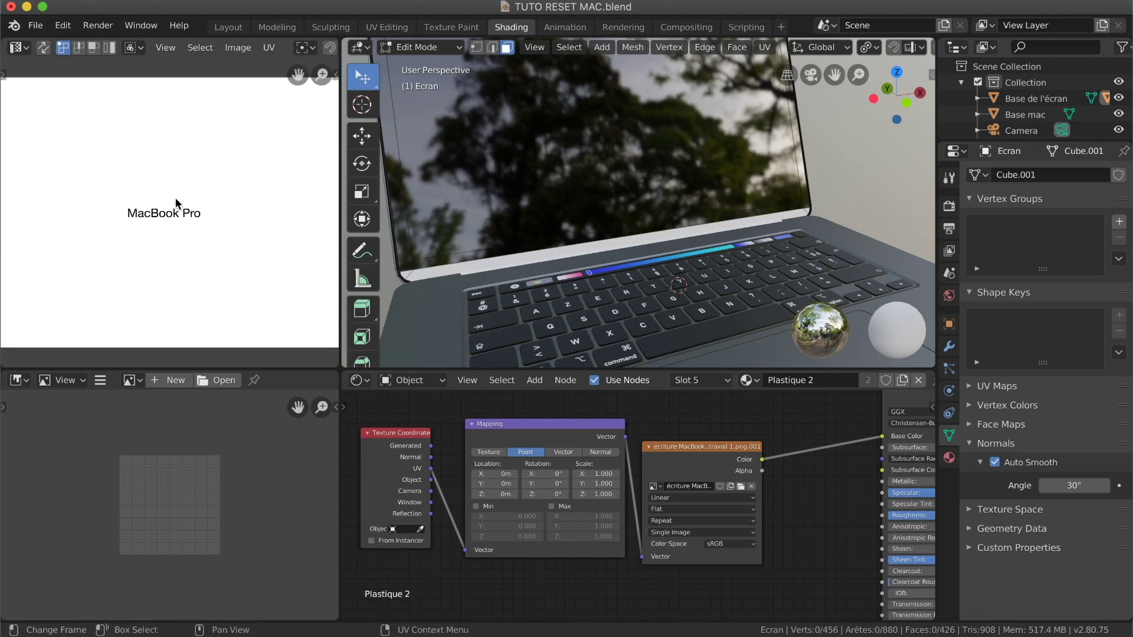
scroll(175, 199, down, 1)
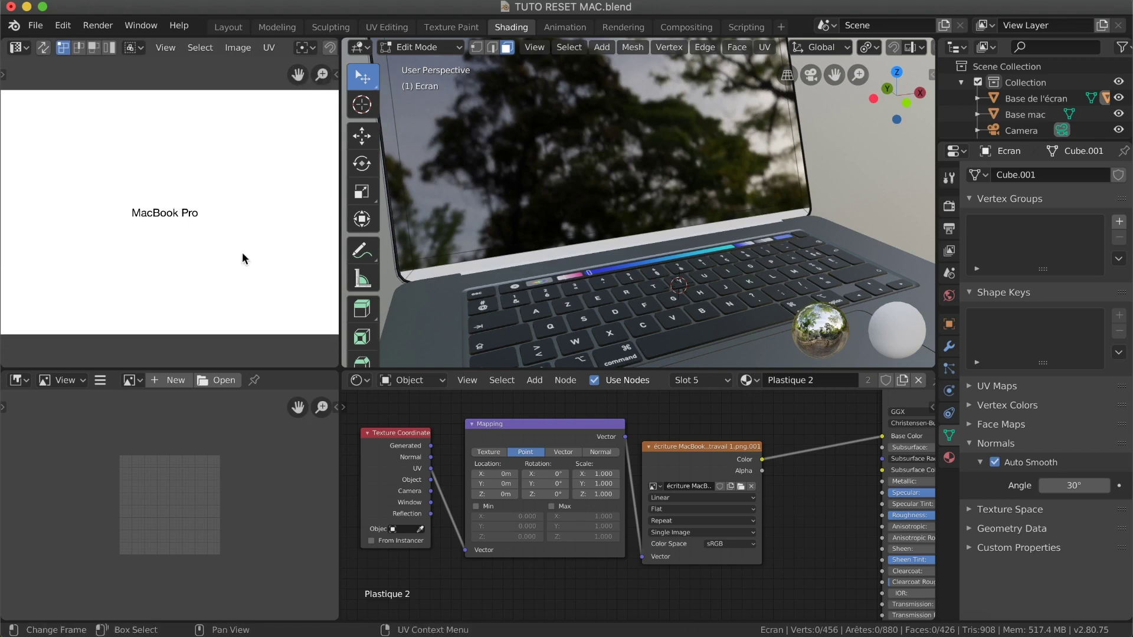
click(752, 487)
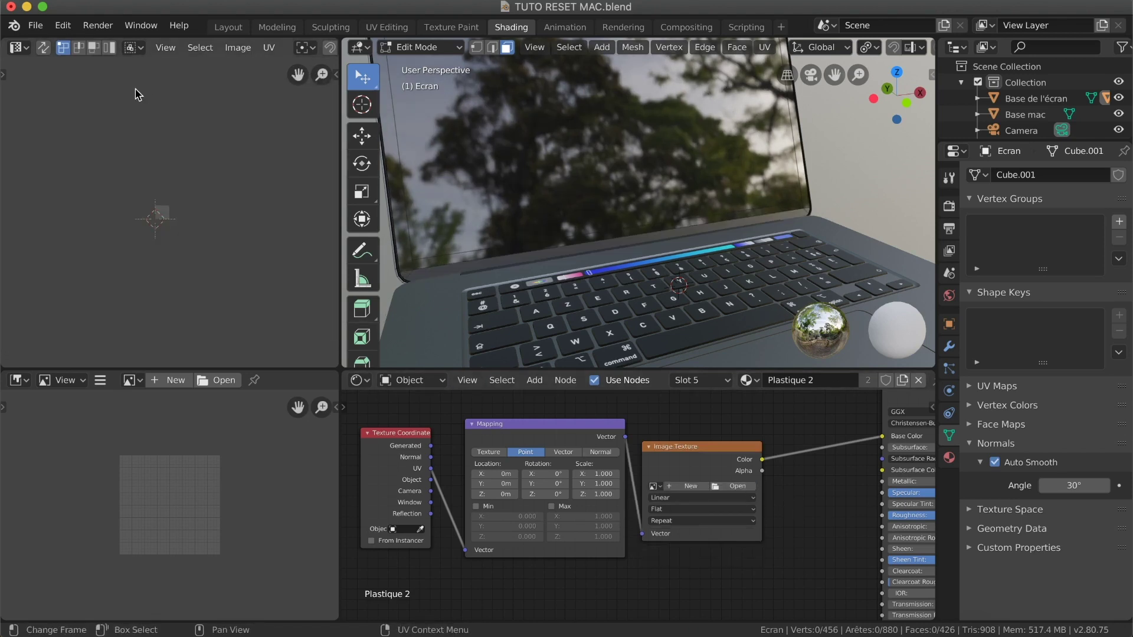
Switch to Finder and open écriture MacBook_Plan de travail 1.png from the SERIE YT BLENDER folder inside Dossier vidéos YT.
click(27, 7)
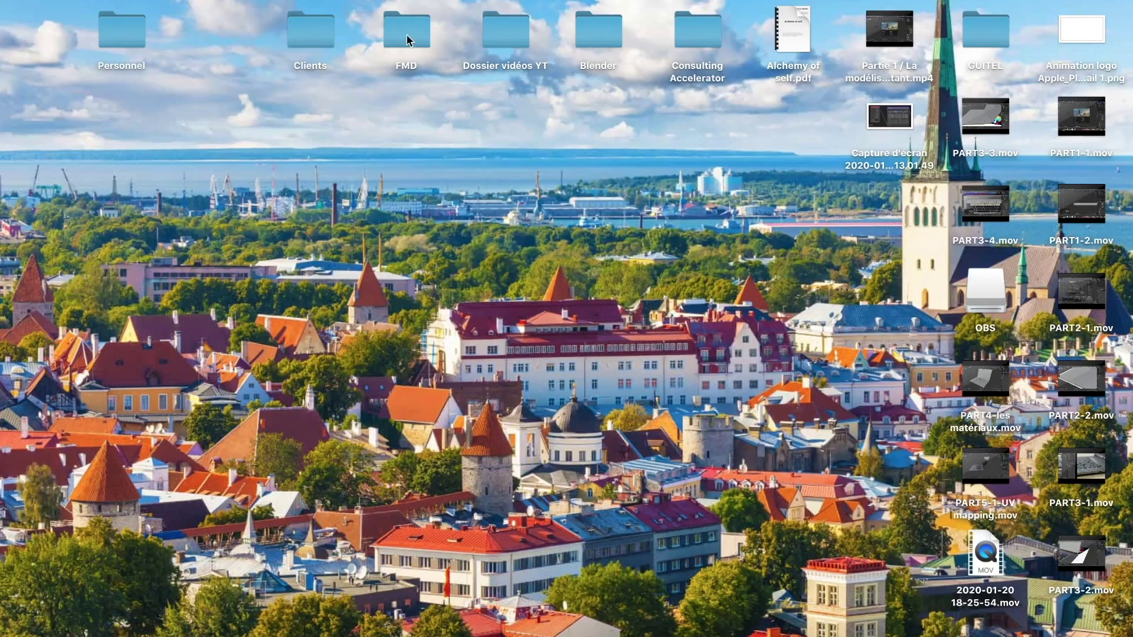
double_click(485, 36)
double_click(277, 227)
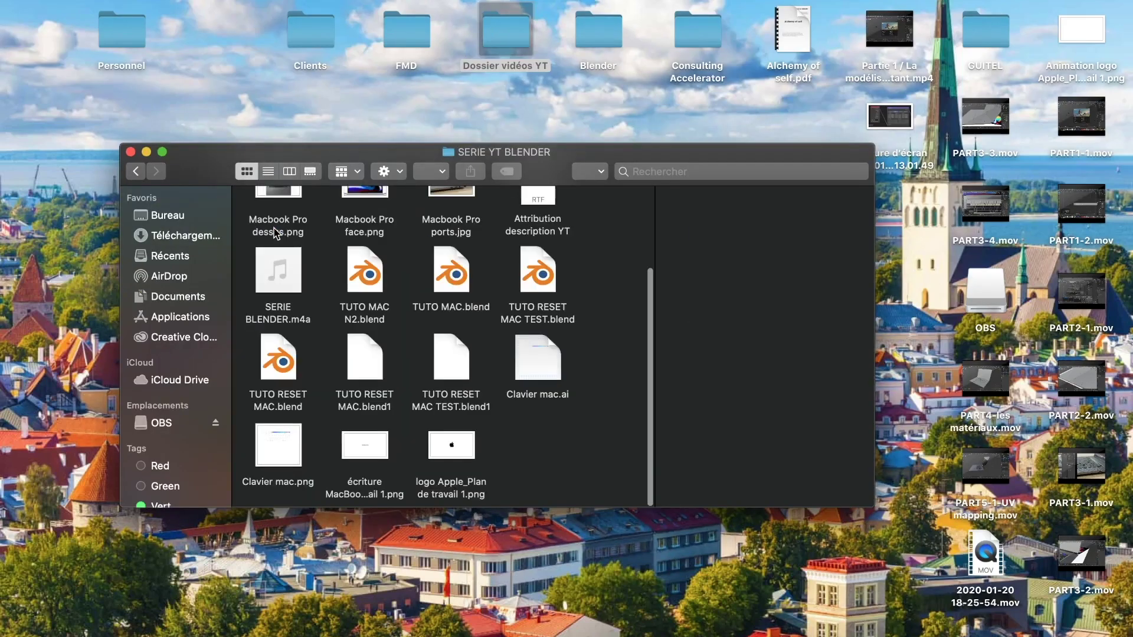
click(363, 447)
double_click(363, 448)
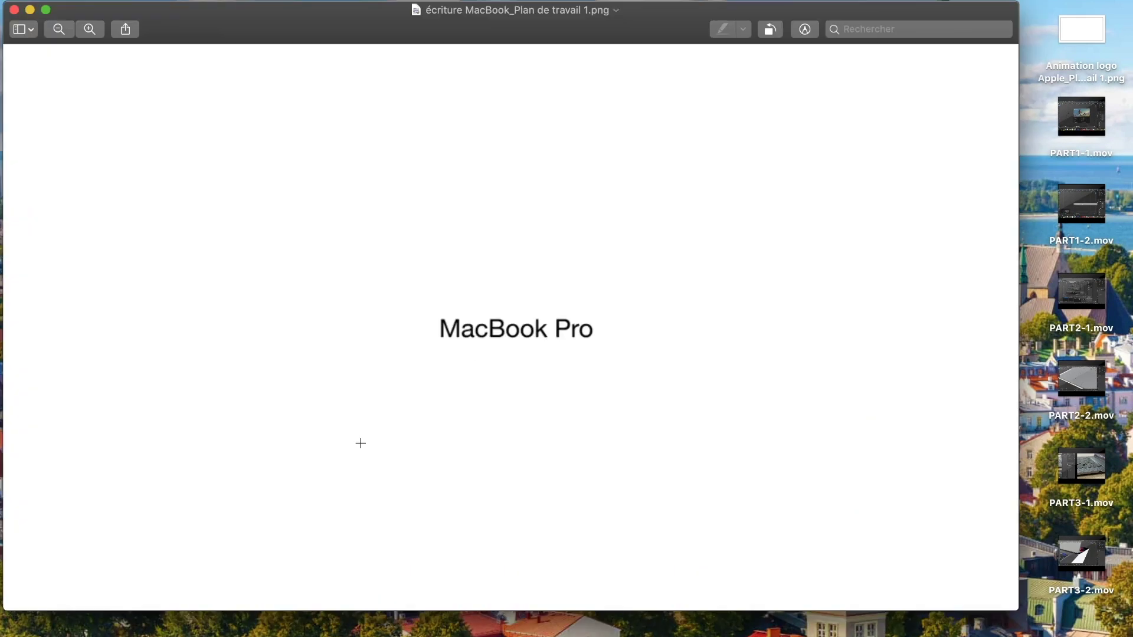
Resize the MacBook Pro lettering image proportionally to a width of 3000 pixels and close it.
click(805, 29)
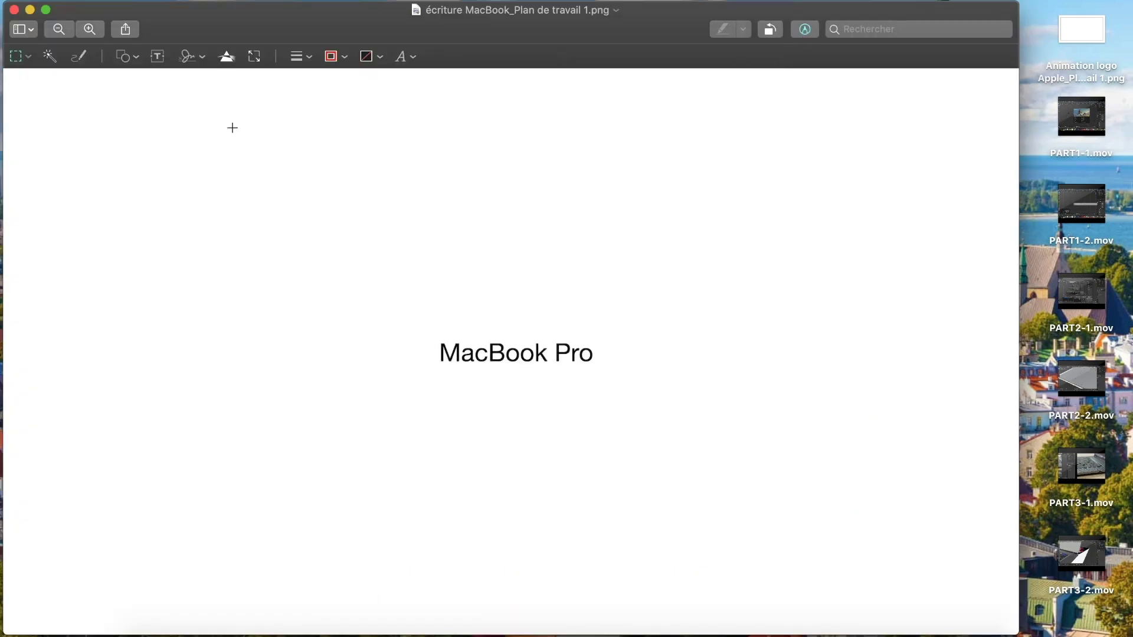
click(254, 56)
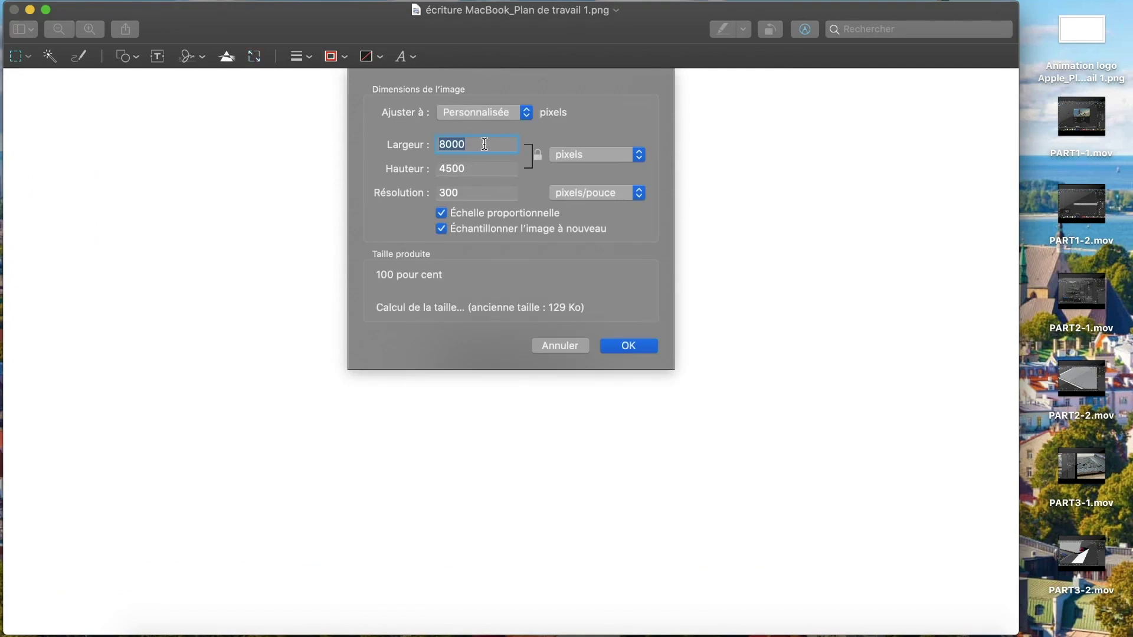
text(3000)
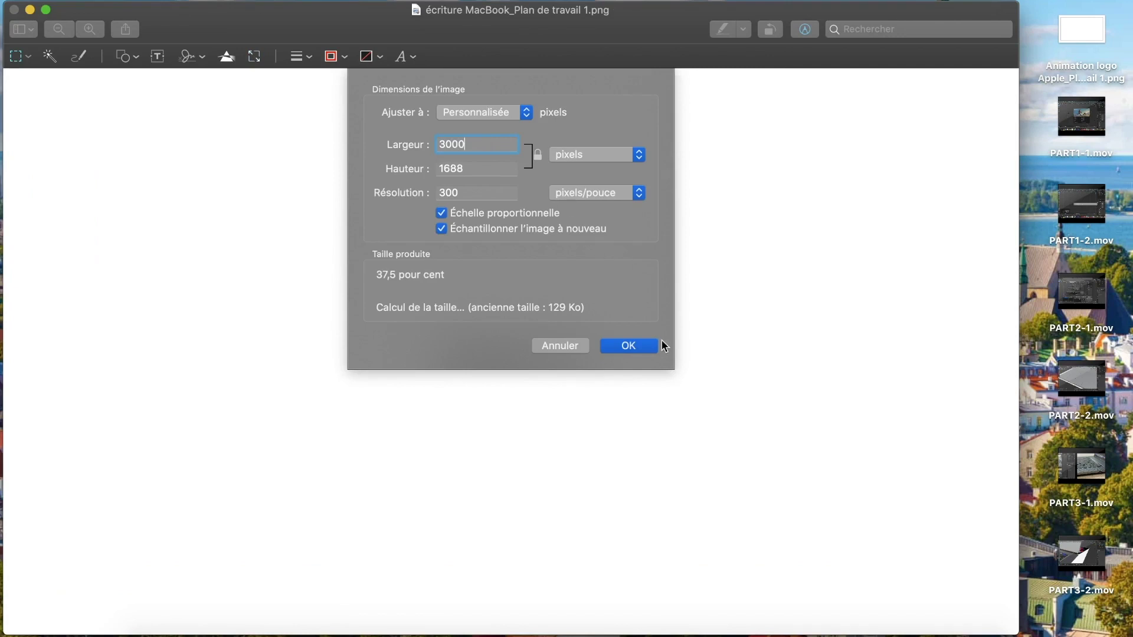
click(629, 346)
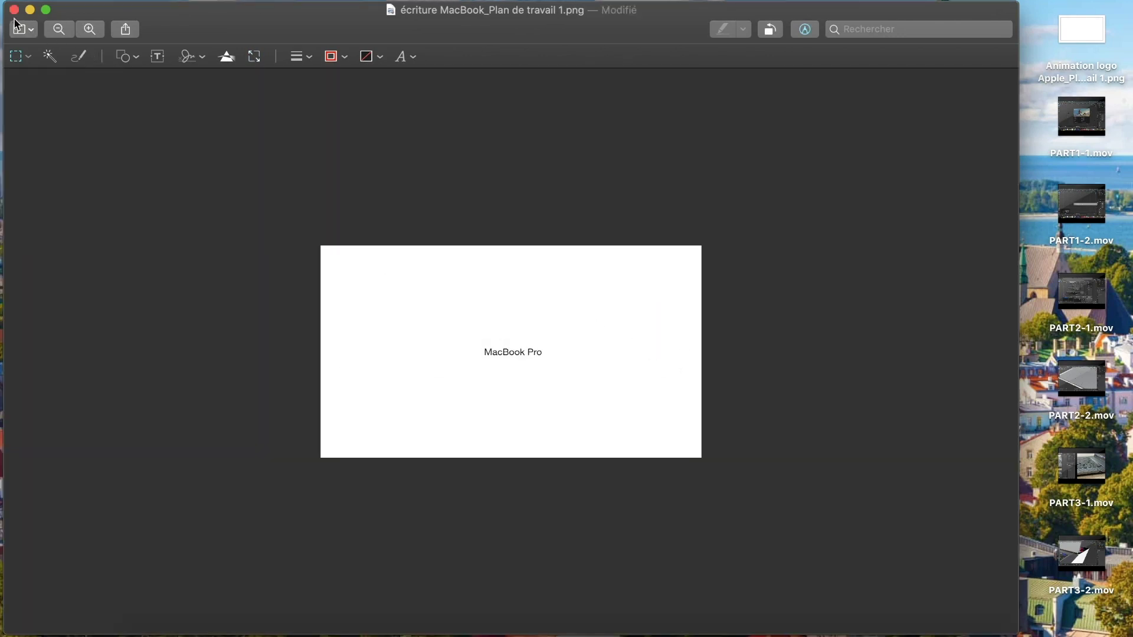
click(14, 9)
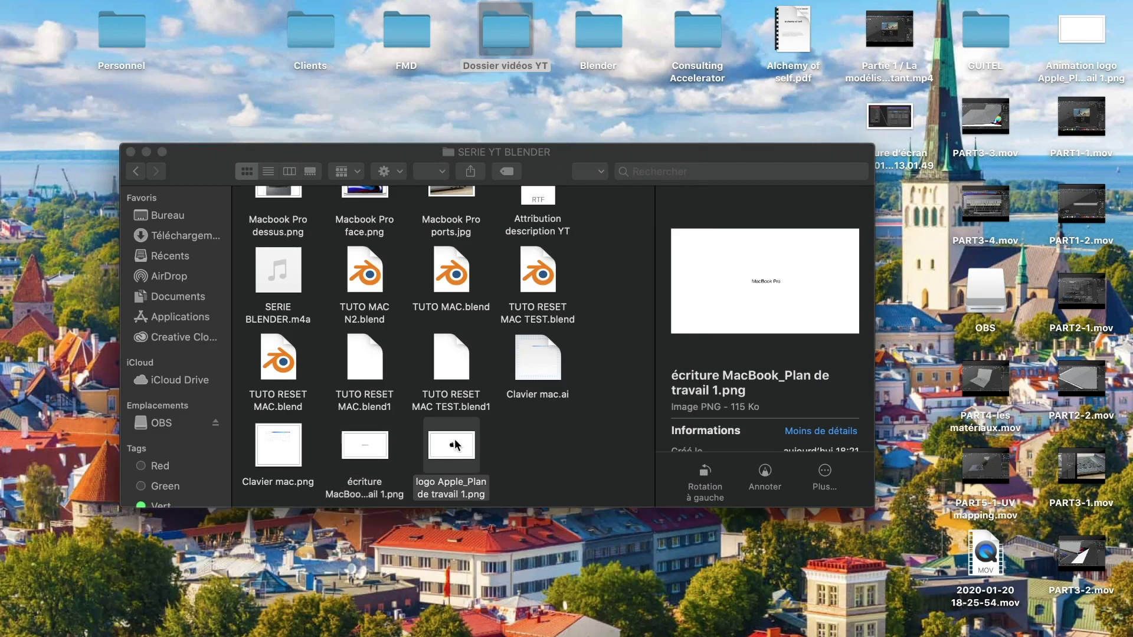
Open logo Apple_Plan de travail 1.png, resize it proportionally to a width of 4000 pixels, and close the image and the folder window.
double_click(454, 438)
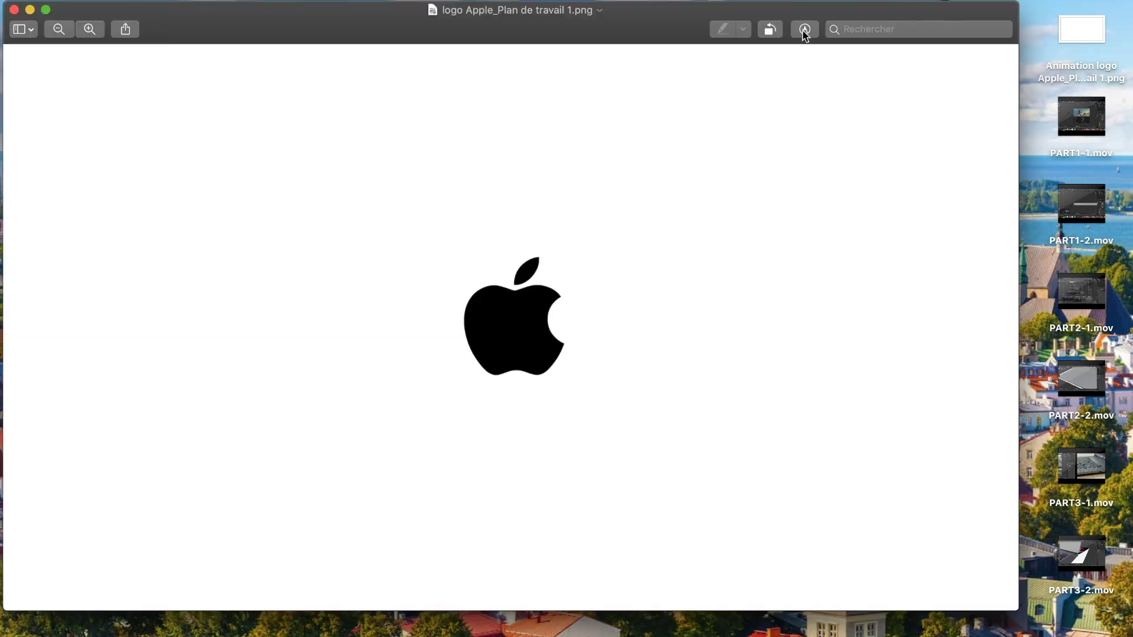
click(804, 31)
click(256, 56)
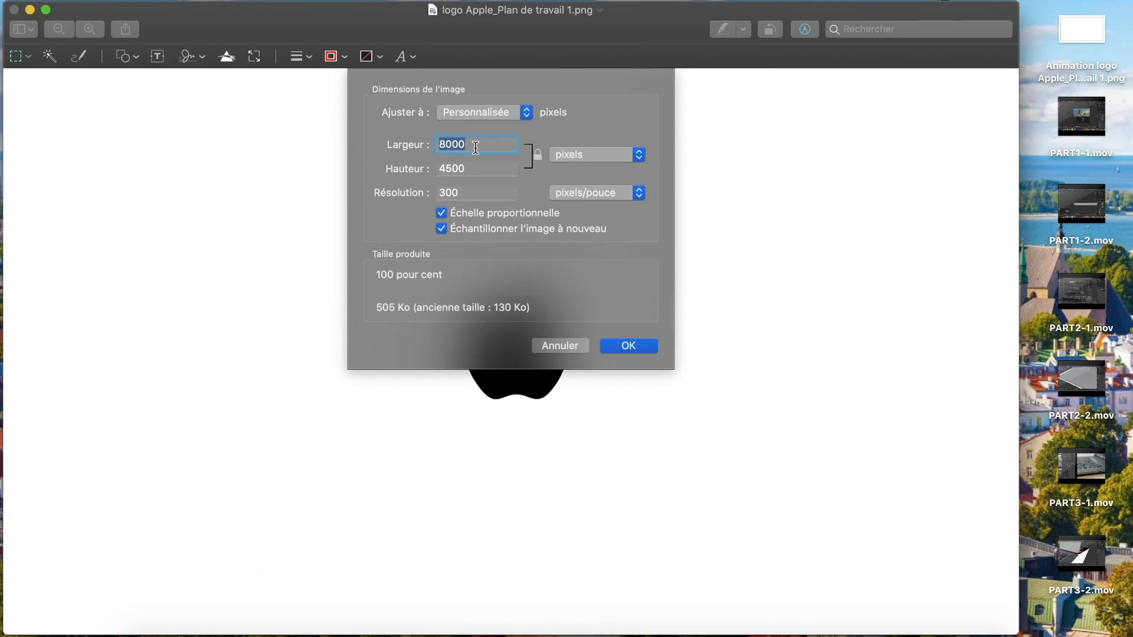
text(4000)
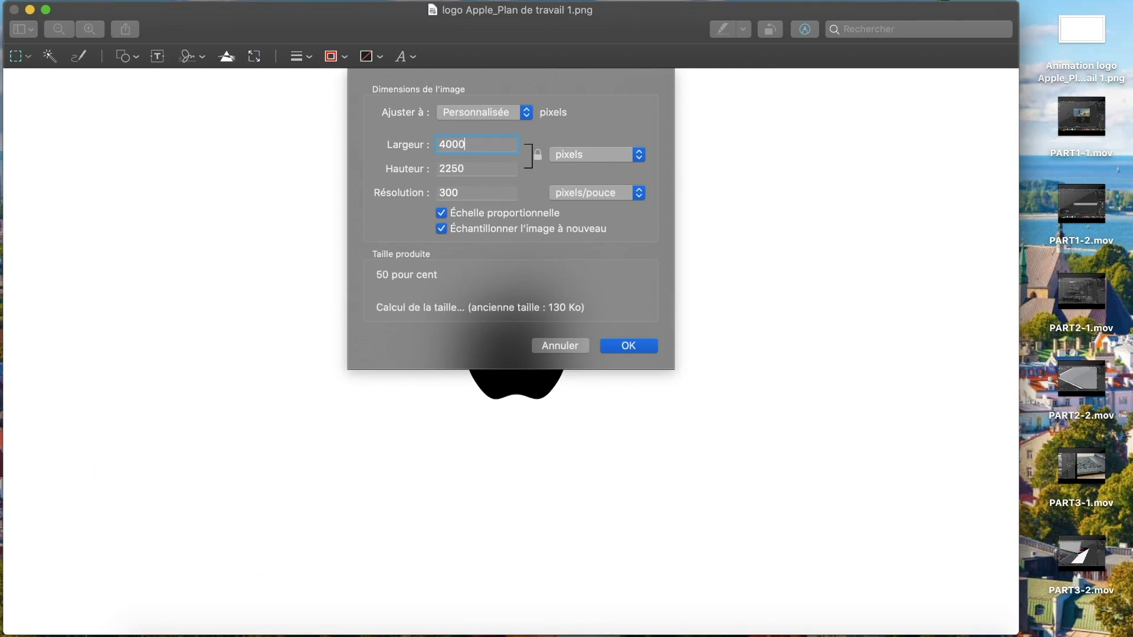
click(629, 346)
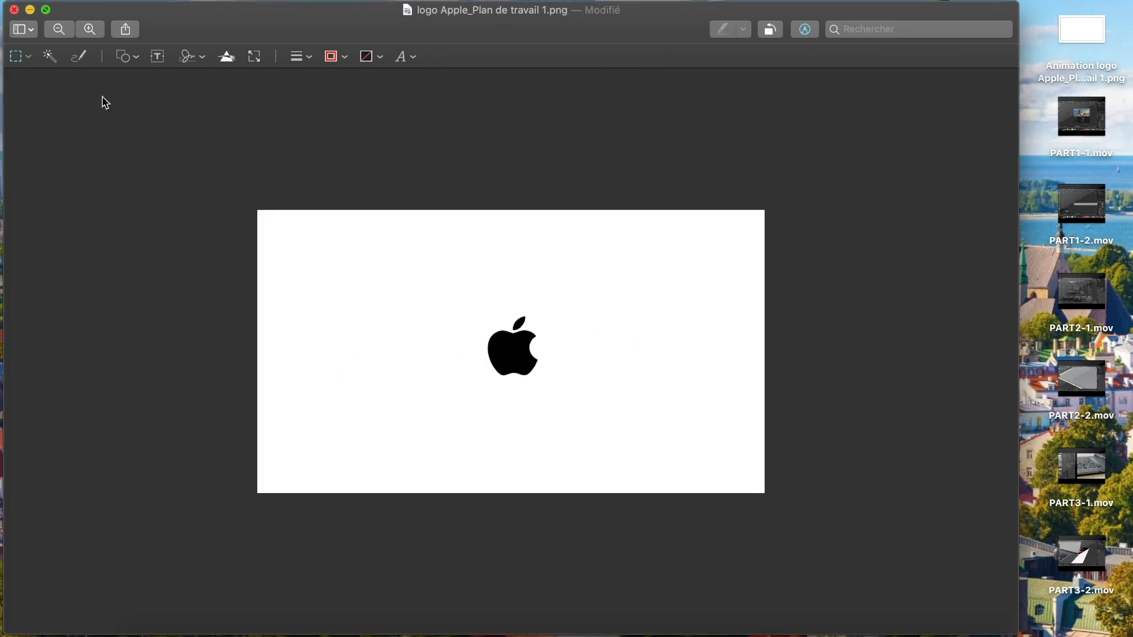
click(14, 9)
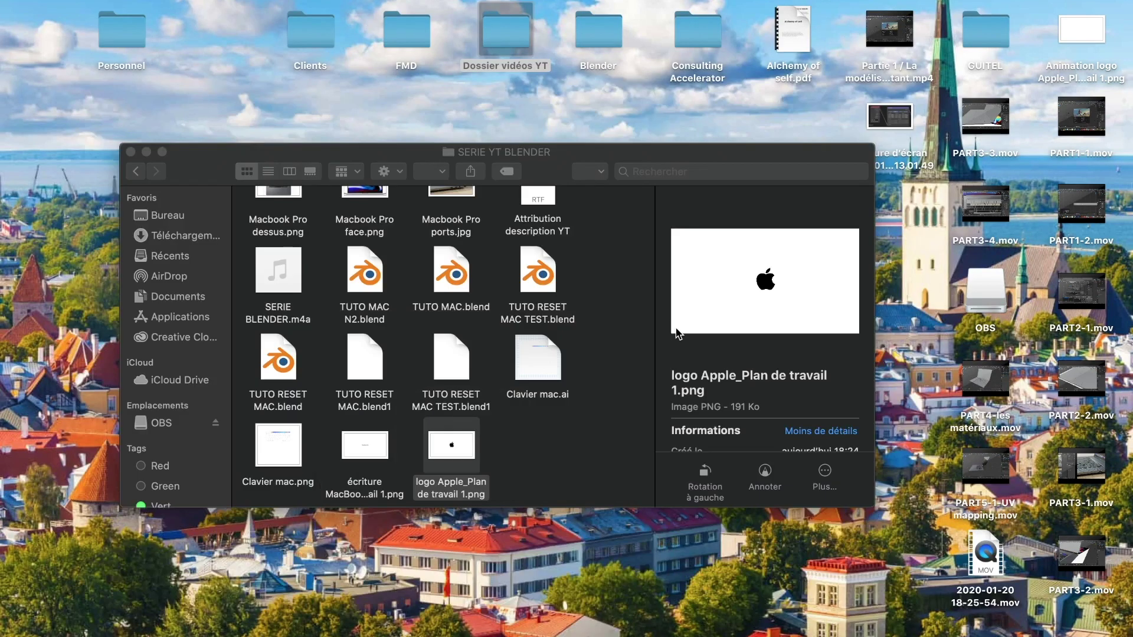
click(131, 152)
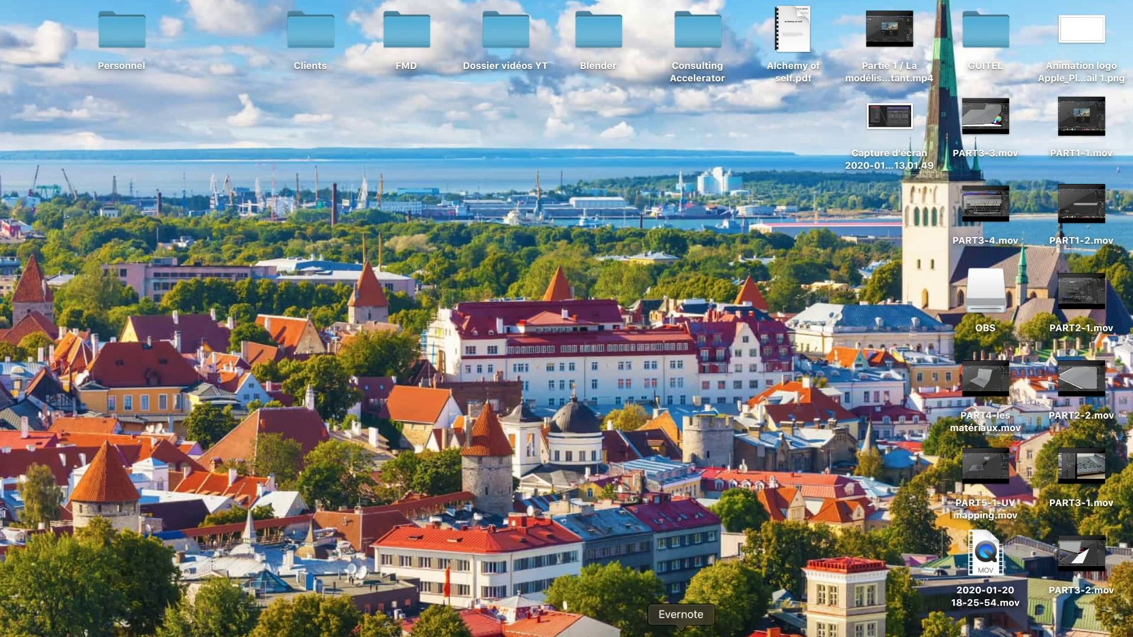
Switch to Blender and load écriture MacBook_Plan de travail 1.png into the Image Texture node.
click(623, 628)
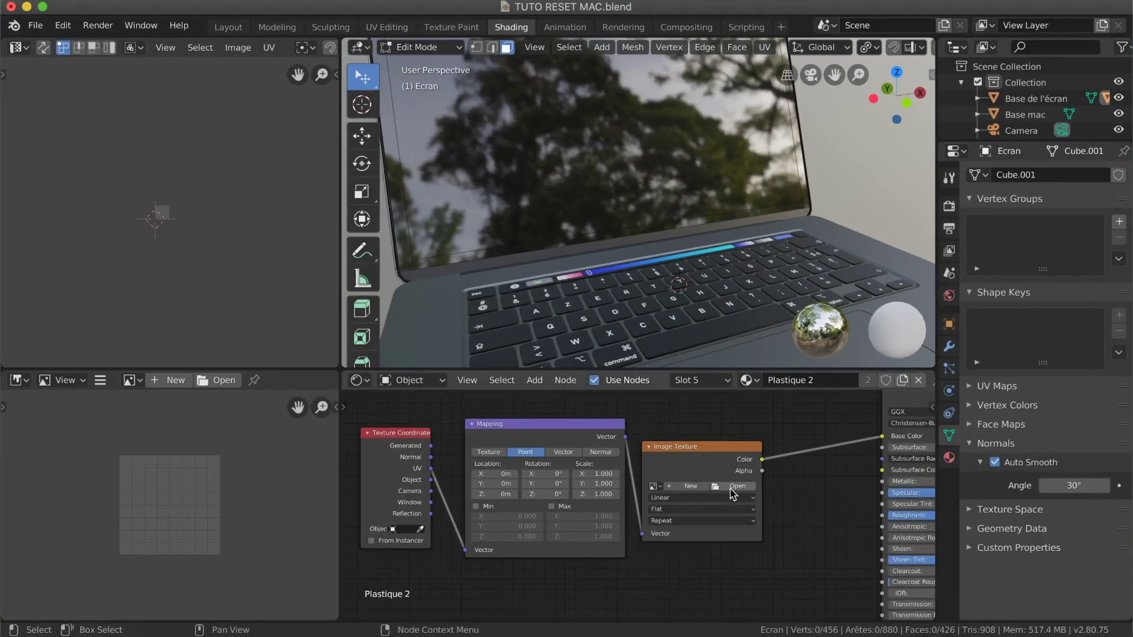
click(734, 486)
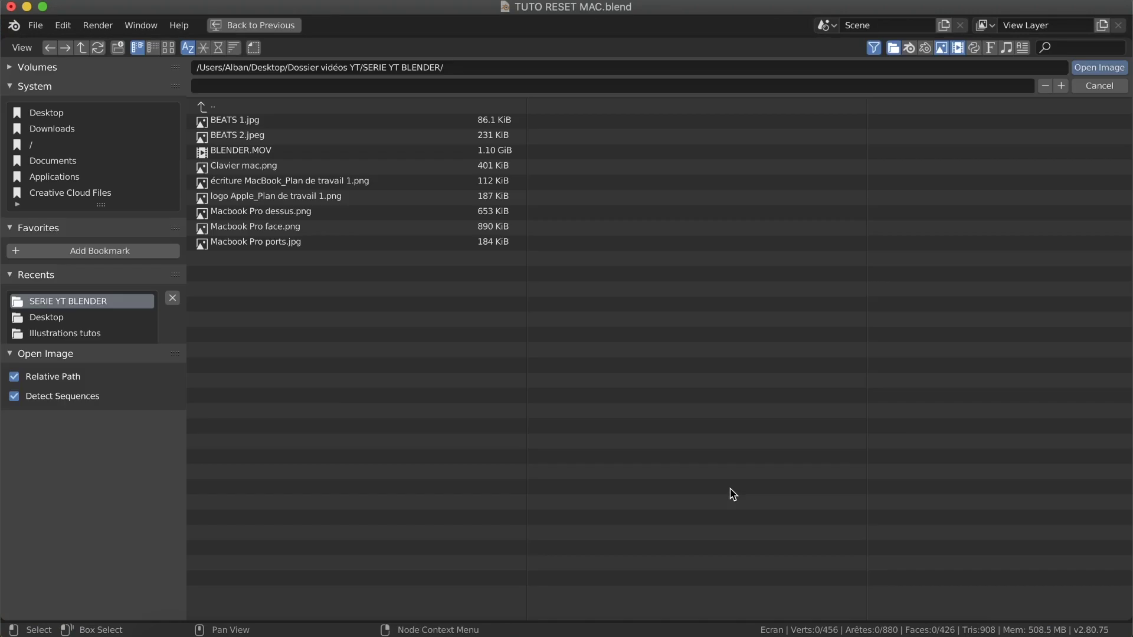
click(260, 184)
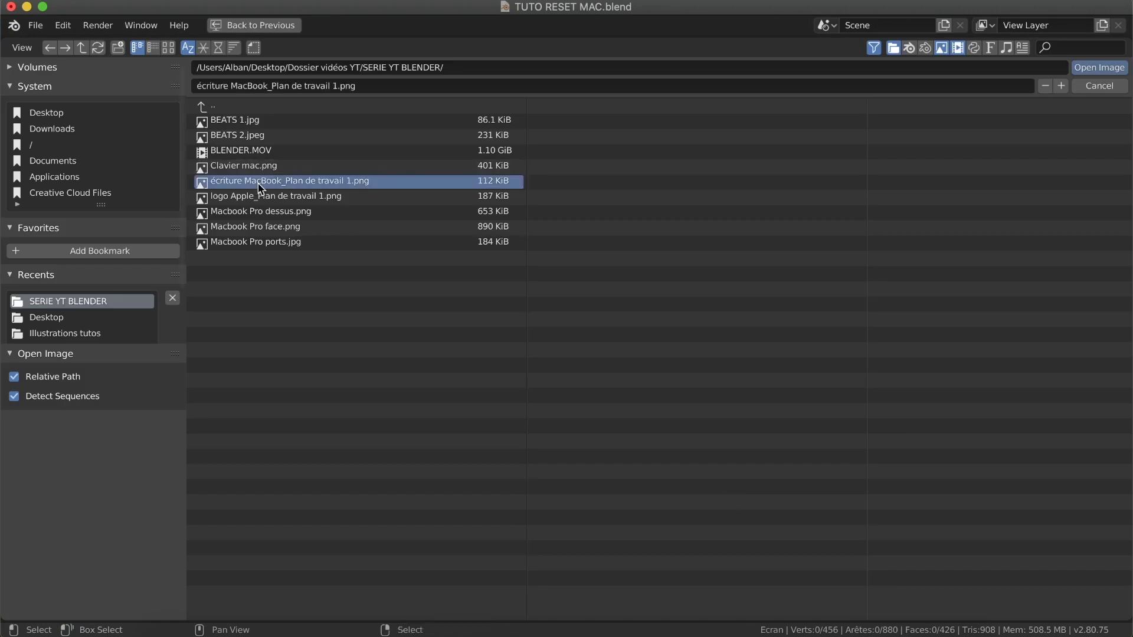
double_click(261, 187)
ctrl+scroll(134, 214, up, 3)
ctrl+scroll(135, 214, down, 3)
ctrl+scroll(135, 214, up, 4)
ctrl+scroll(135, 215, down, 3)
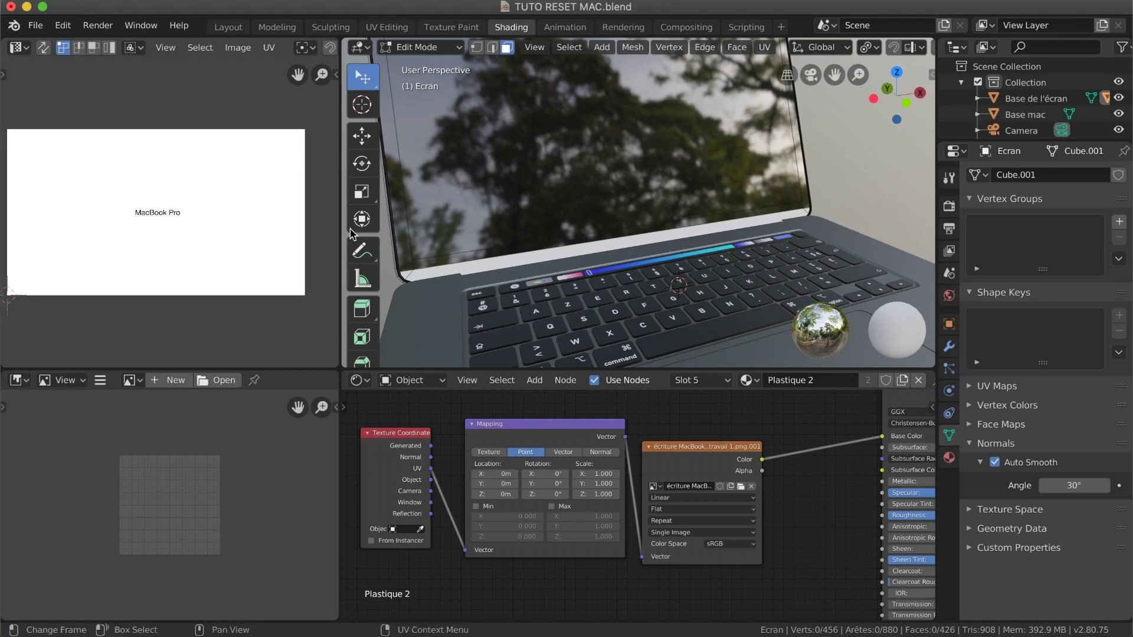
Select all faces of the Ecran mesh and unwrap them with Smart UV Project at the default settings.
scroll(588, 250, right, 3)
scroll(589, 251, left, 5)
ctrl+scroll(588, 252, down, 4)
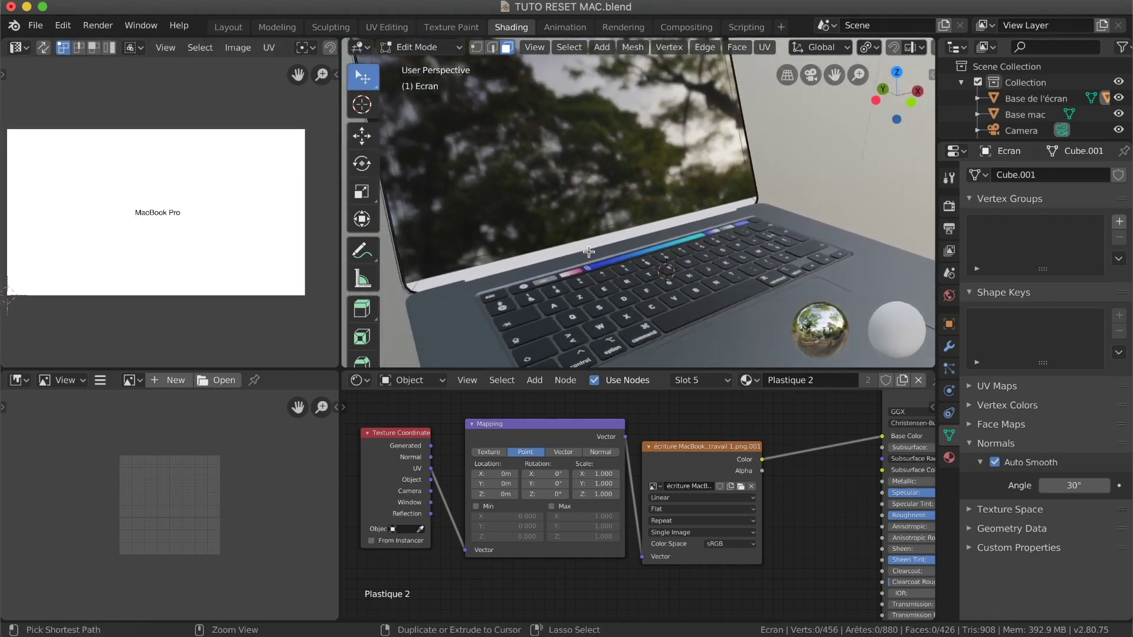
ctrl+scroll(589, 252, up, 2)
shift+scroll(589, 252, up, 5)
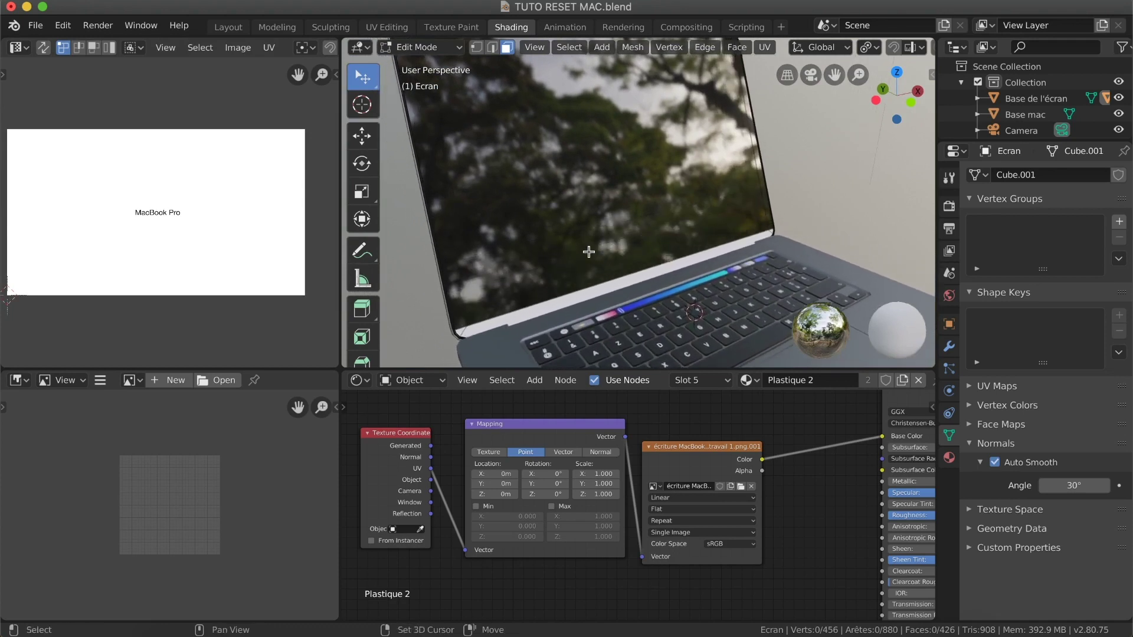
shift+scroll(589, 251, down, 4)
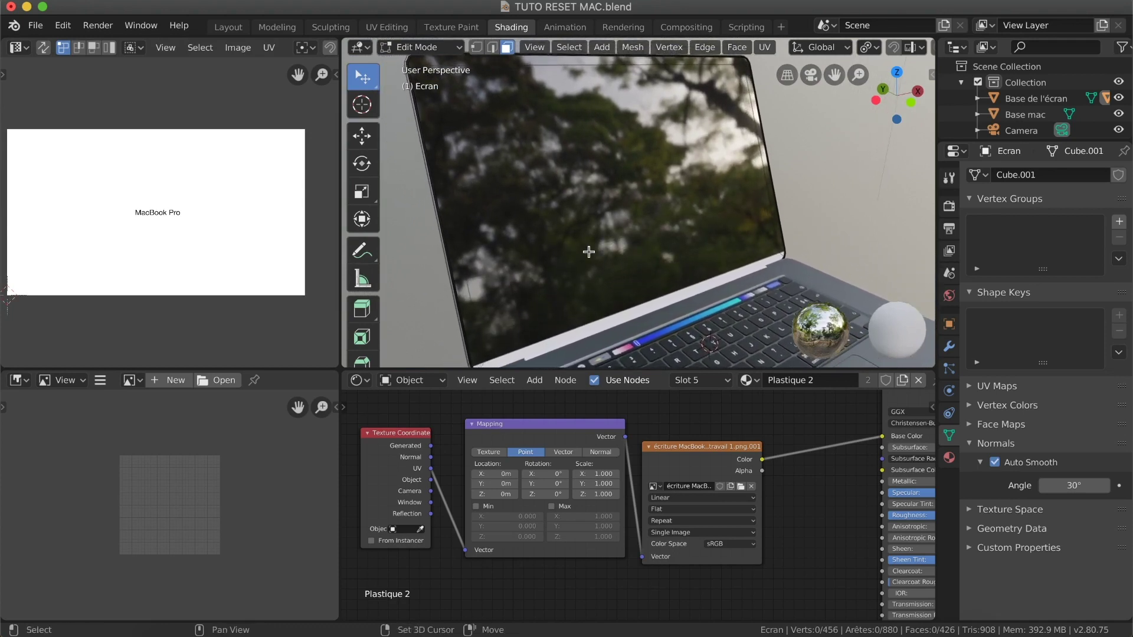
shift+scroll(589, 252, left, 2)
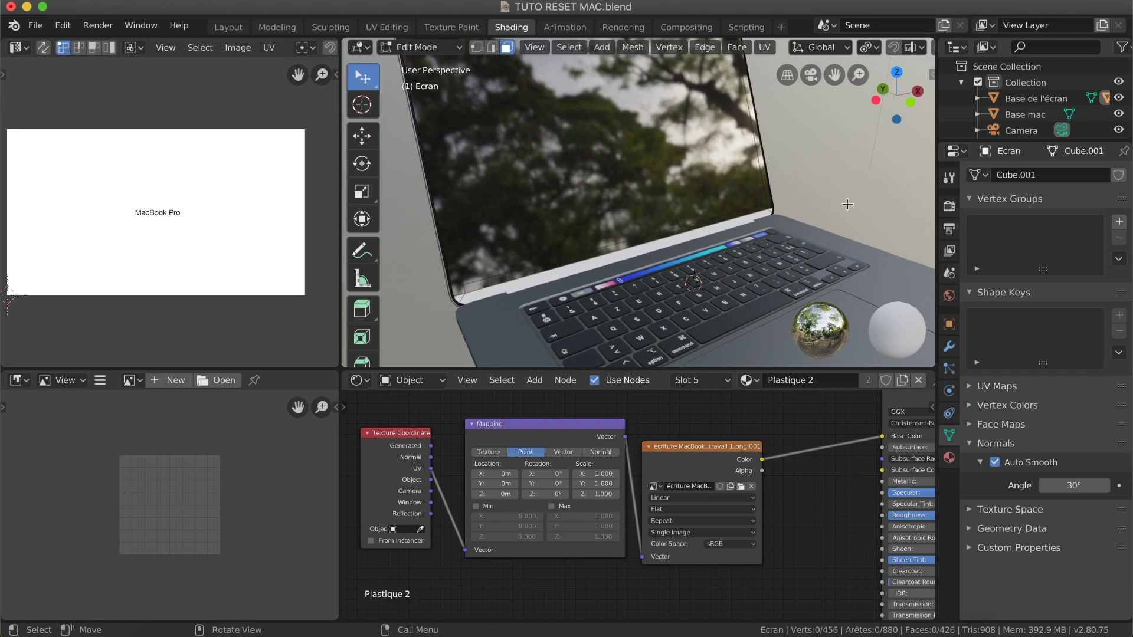
scroll(818, 190, right, 4)
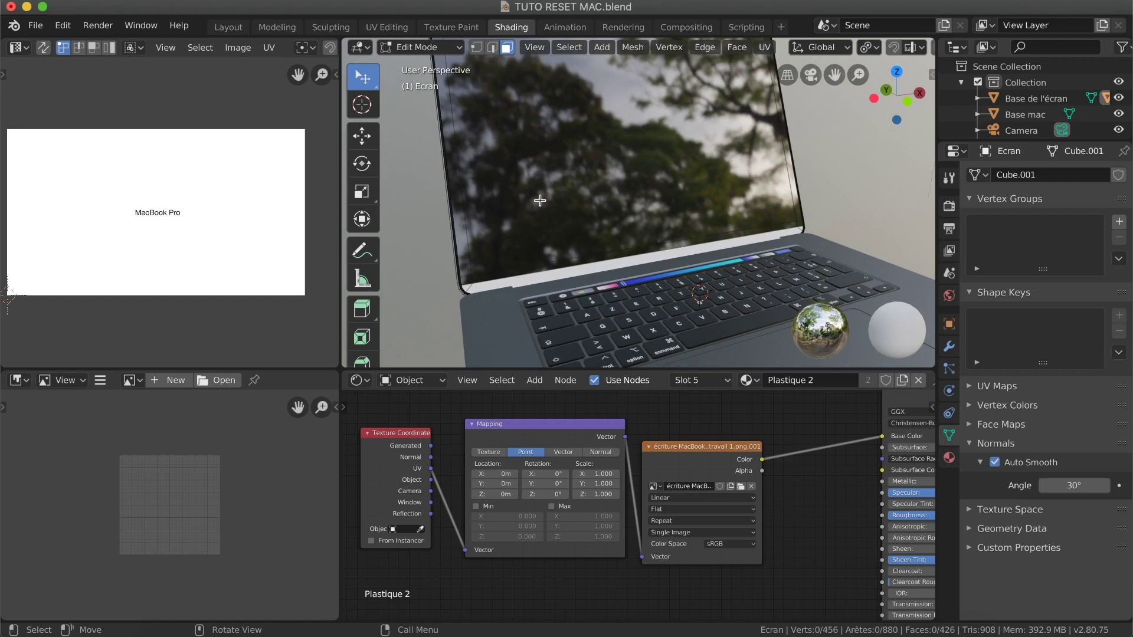
scroll(539, 201, left, 4)
scroll(540, 200, right, 3)
key(a)
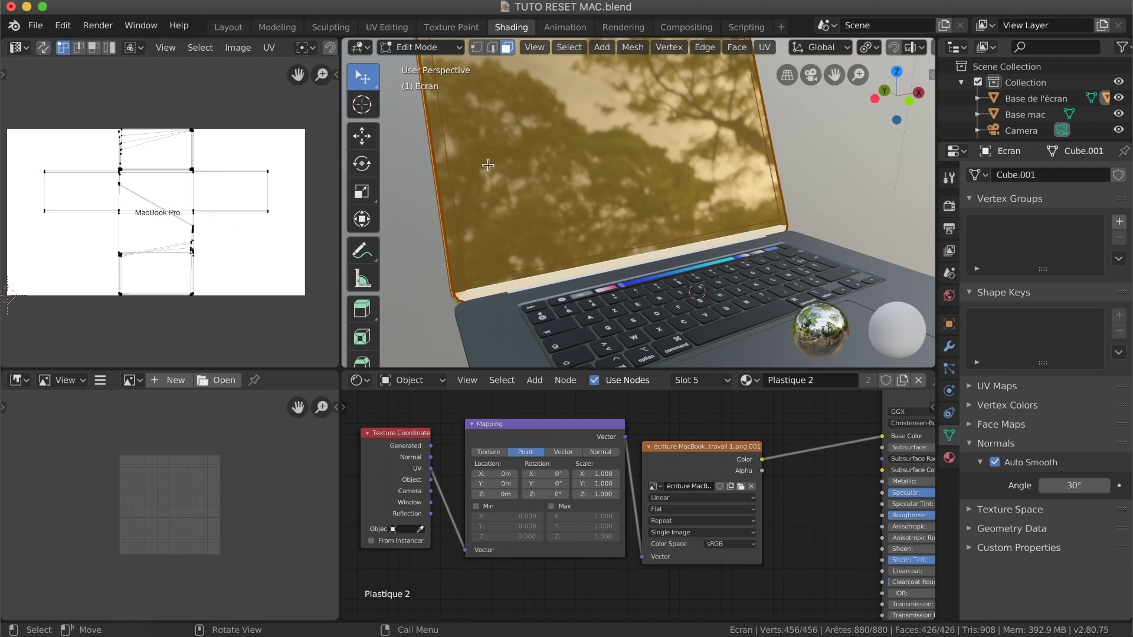
right_click(601, 100)
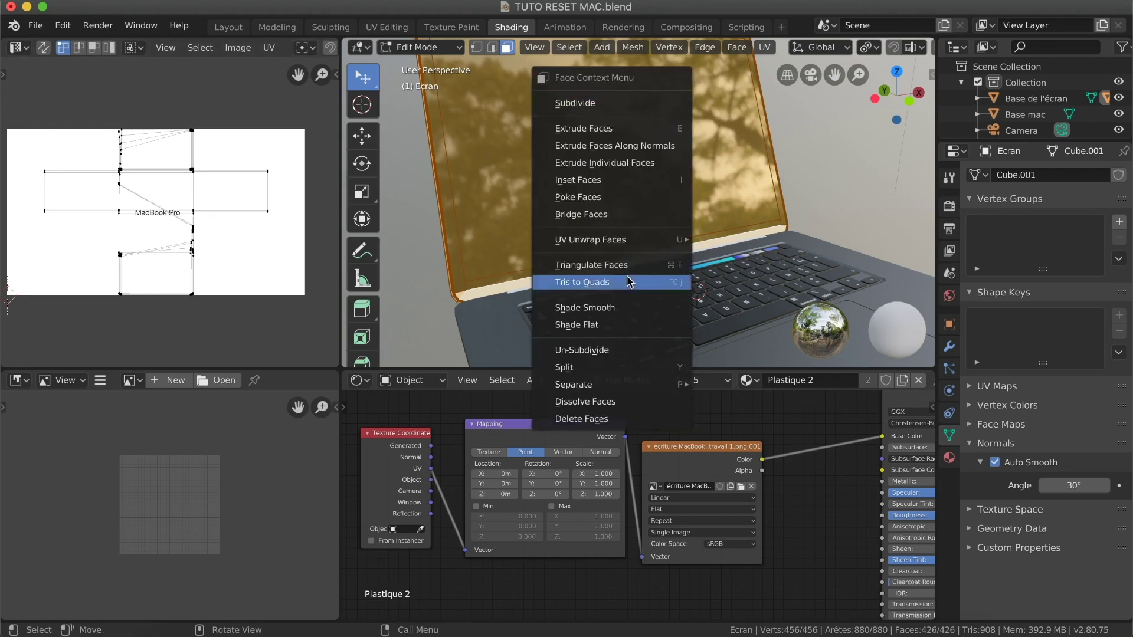
mouse_move(622, 242)
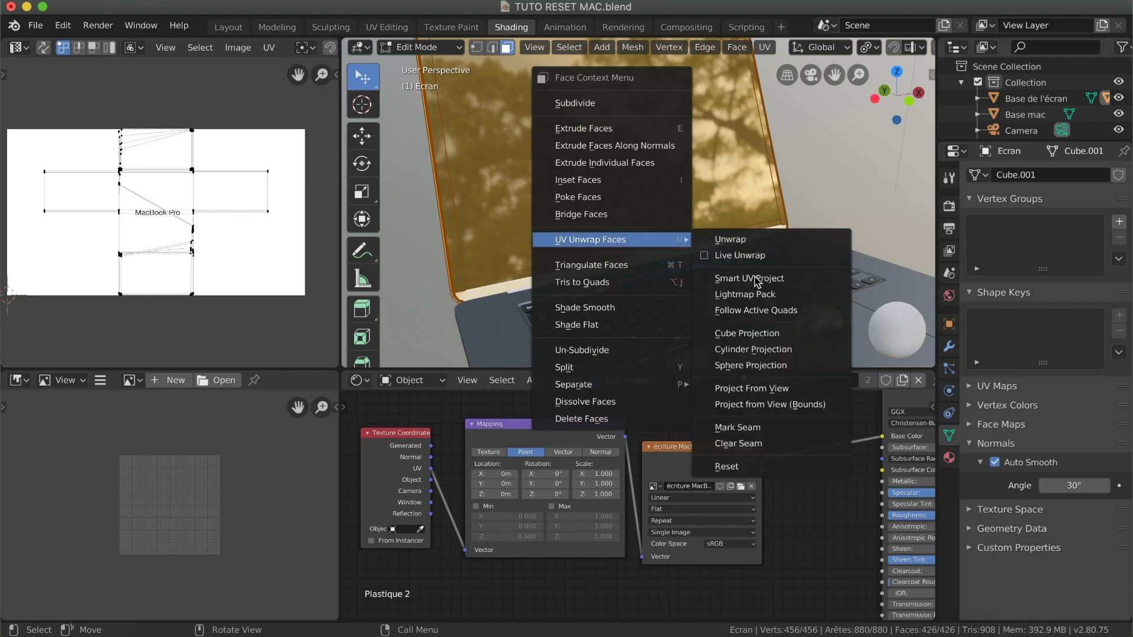
click(779, 285)
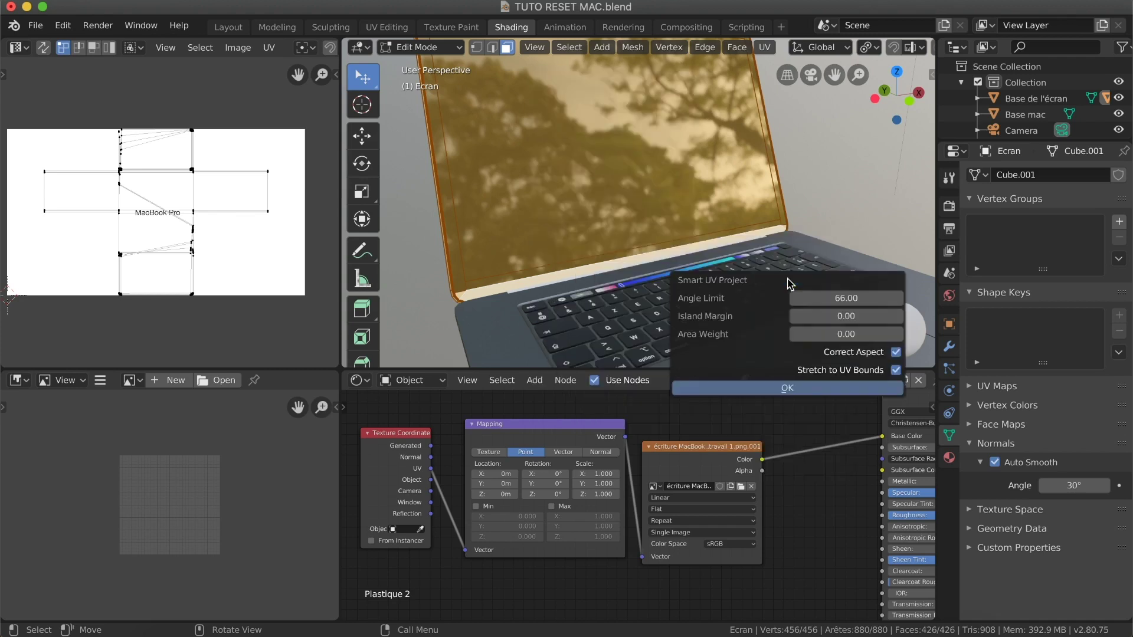
click(784, 389)
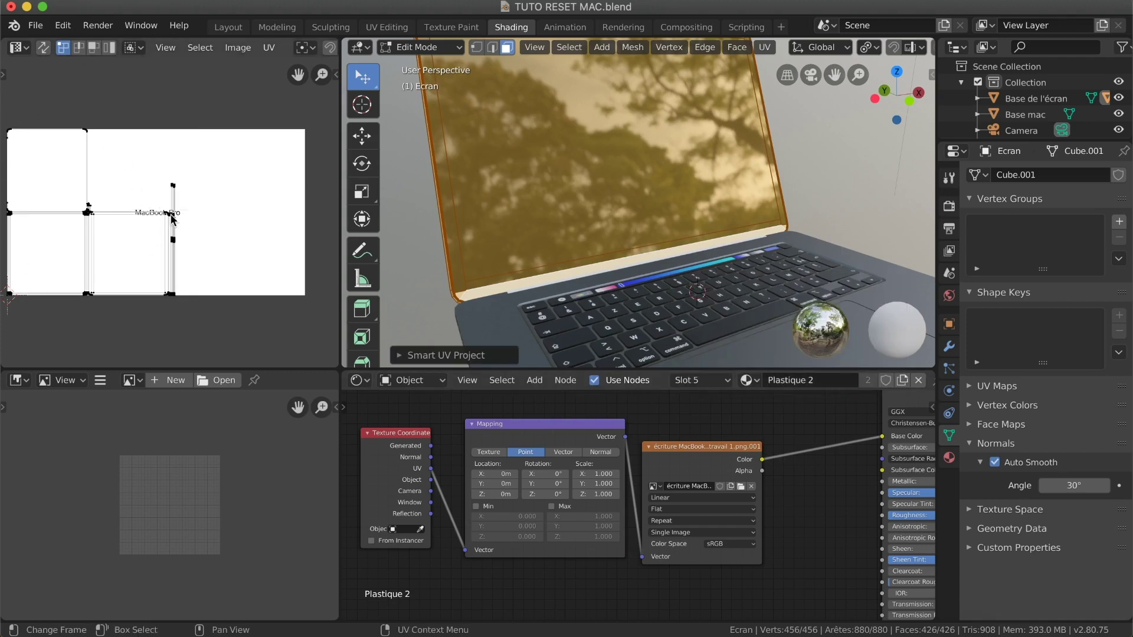
Select only the narrow strip face along the lower edge of the laptop's screen.
click(417, 249)
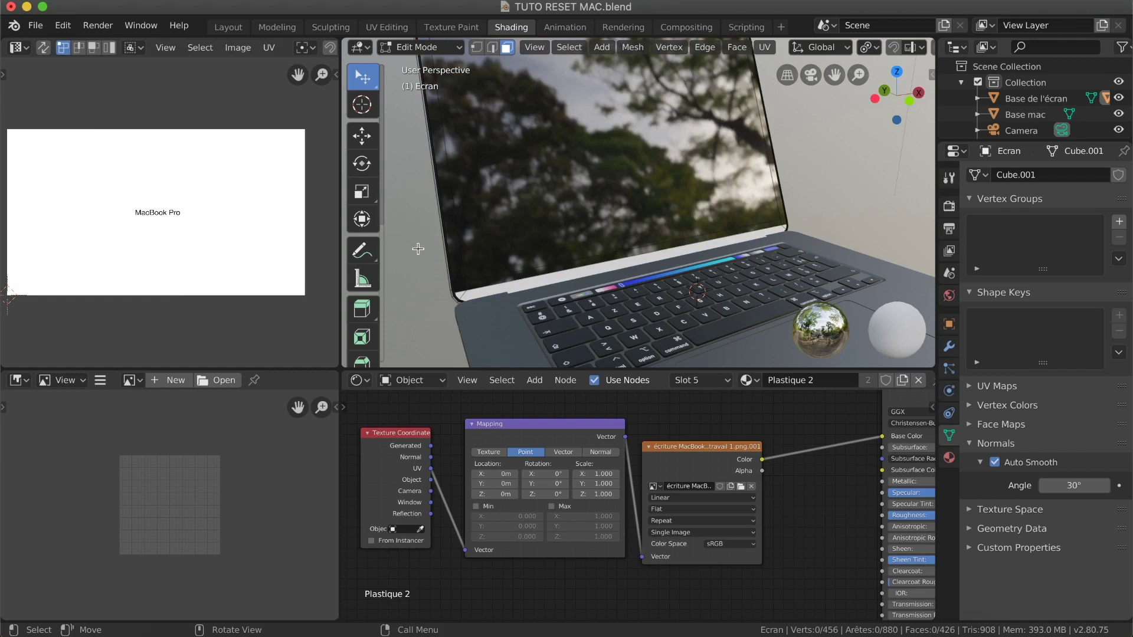
click(551, 277)
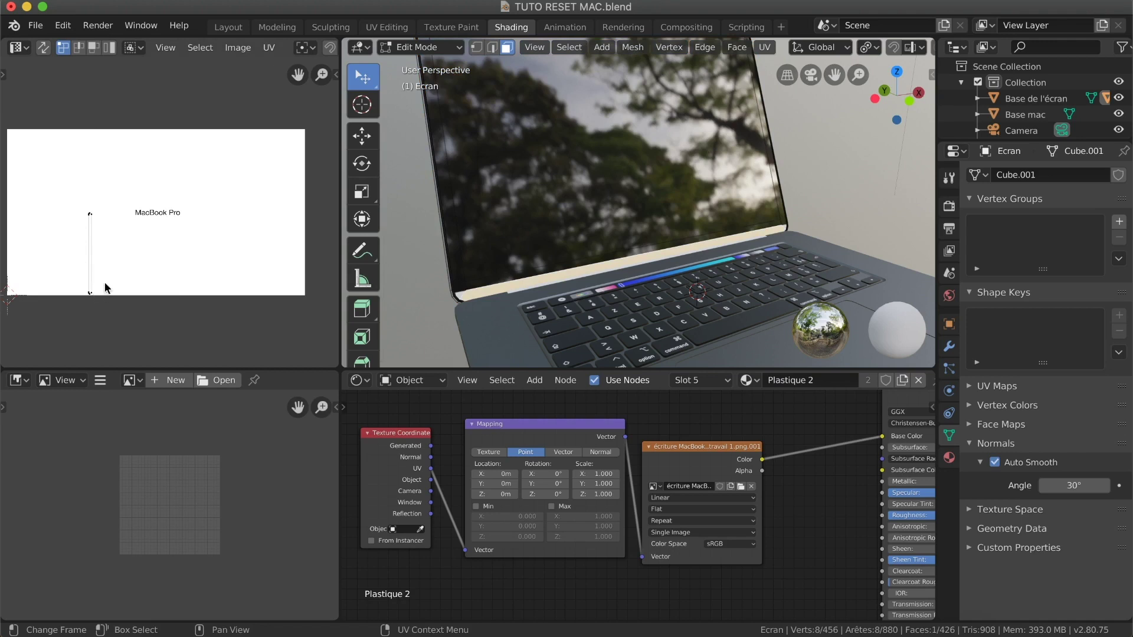
ctrl+scroll(92, 296, up, 1)
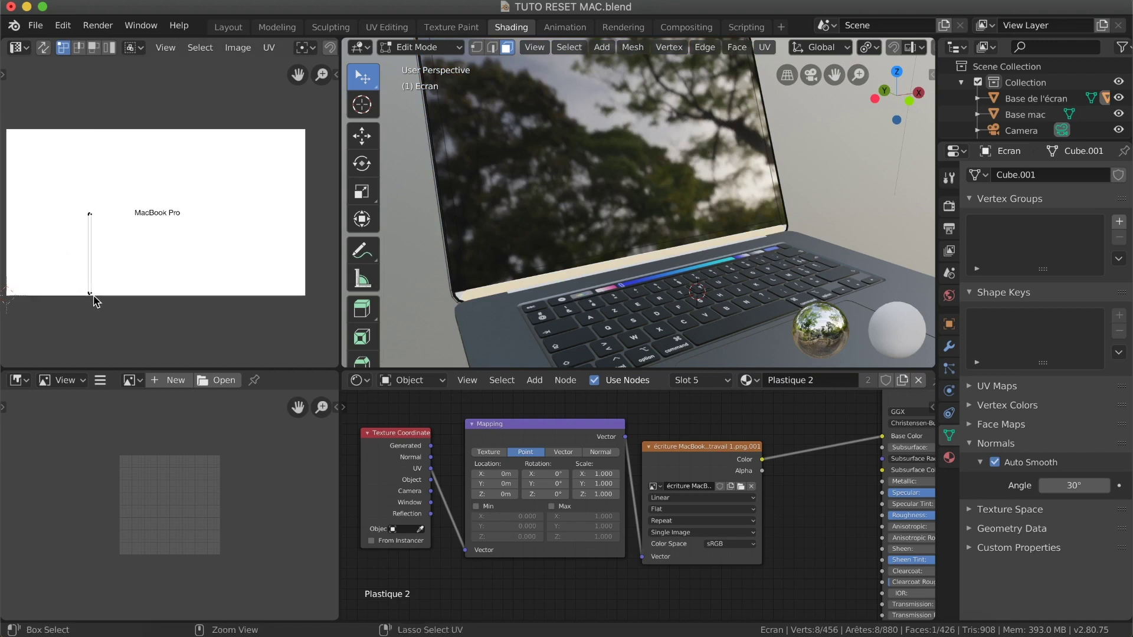
drag(364, 363, 405, 353)
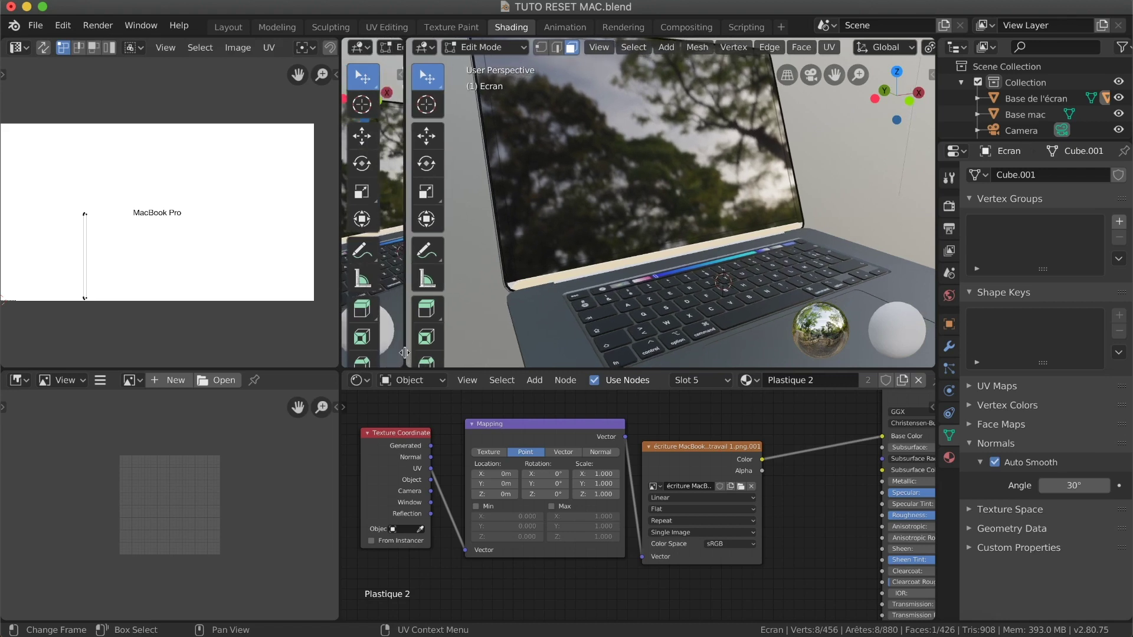
right_click(404, 190)
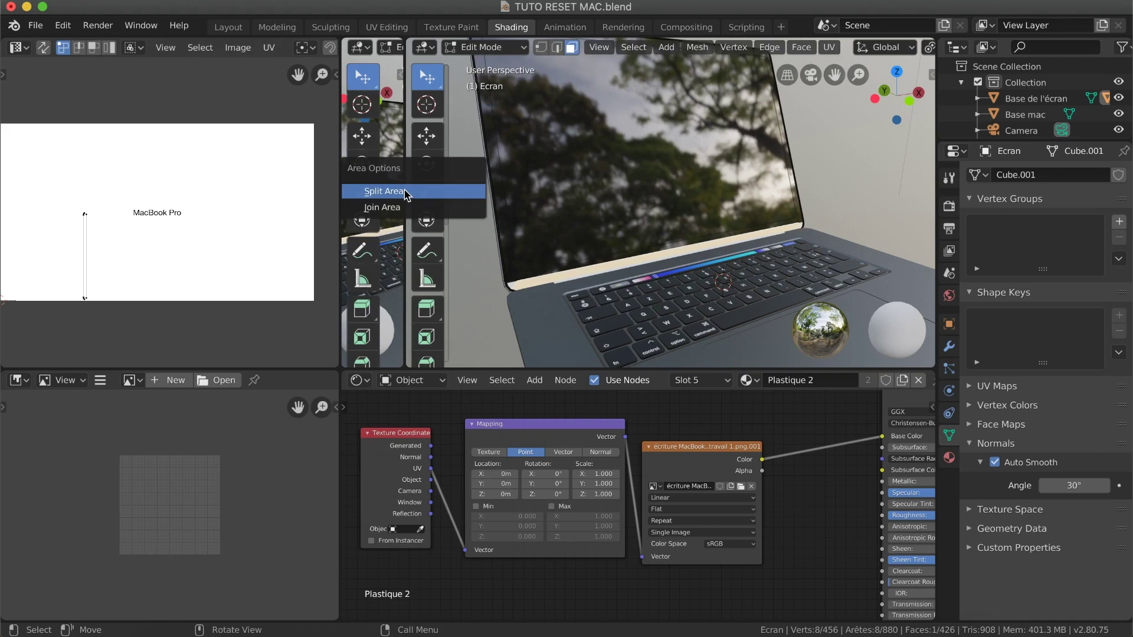
click(402, 207)
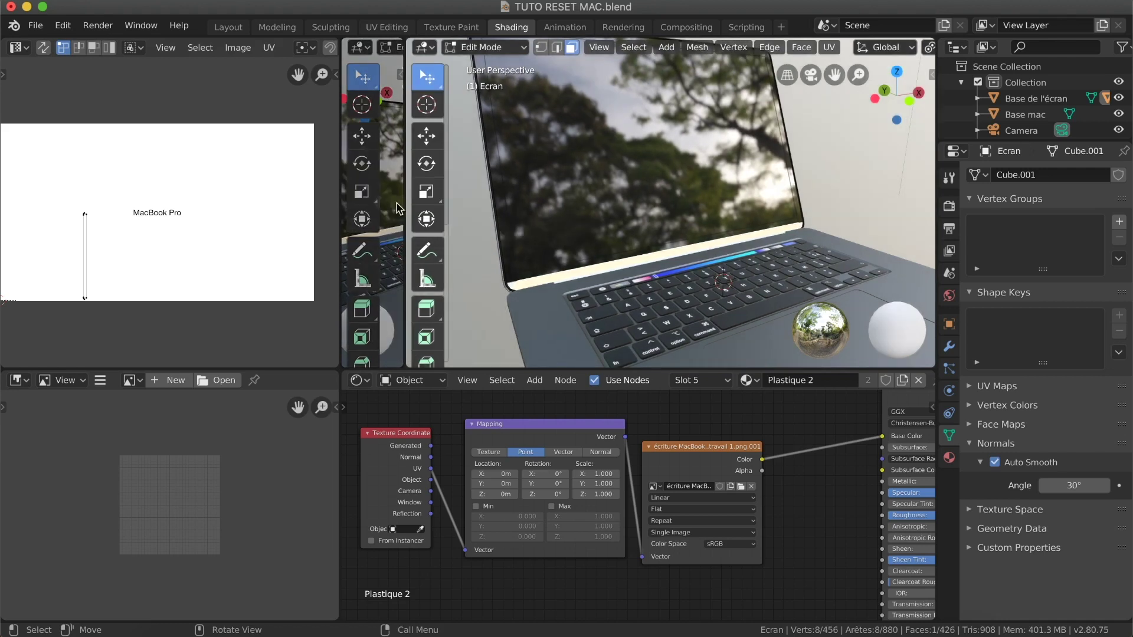
click(397, 204)
Widen the UV editor area so the lettering and the strip's UV island can be worked on closely.
drag(340, 267, 392, 267)
scroll(153, 234, up, 3)
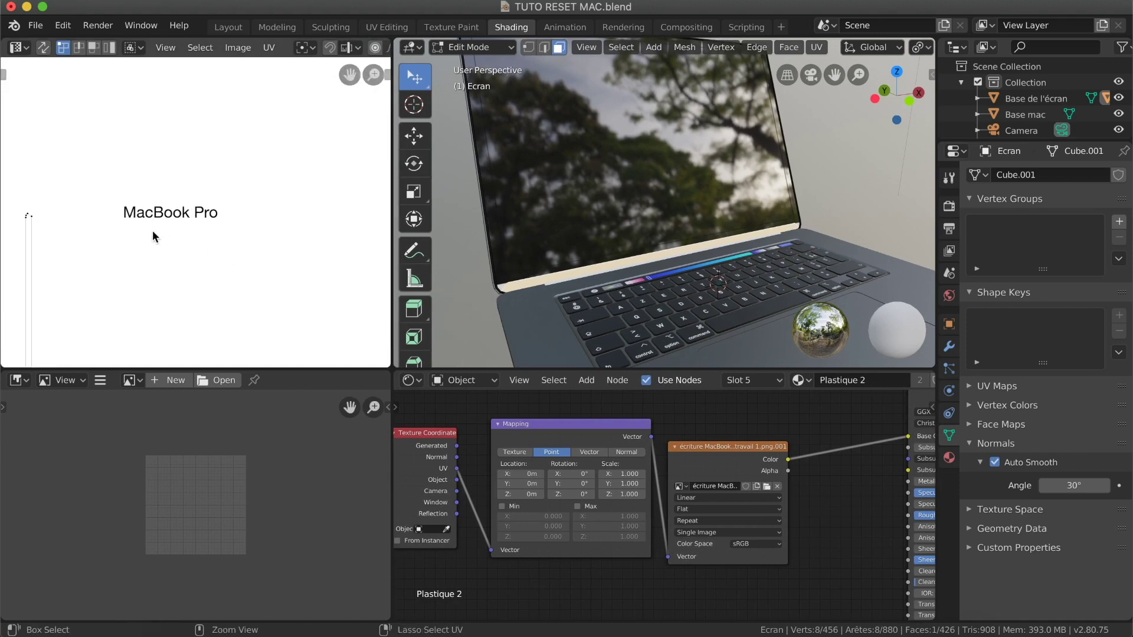
scroll(153, 234, down, 3)
scroll(152, 234, left, 3)
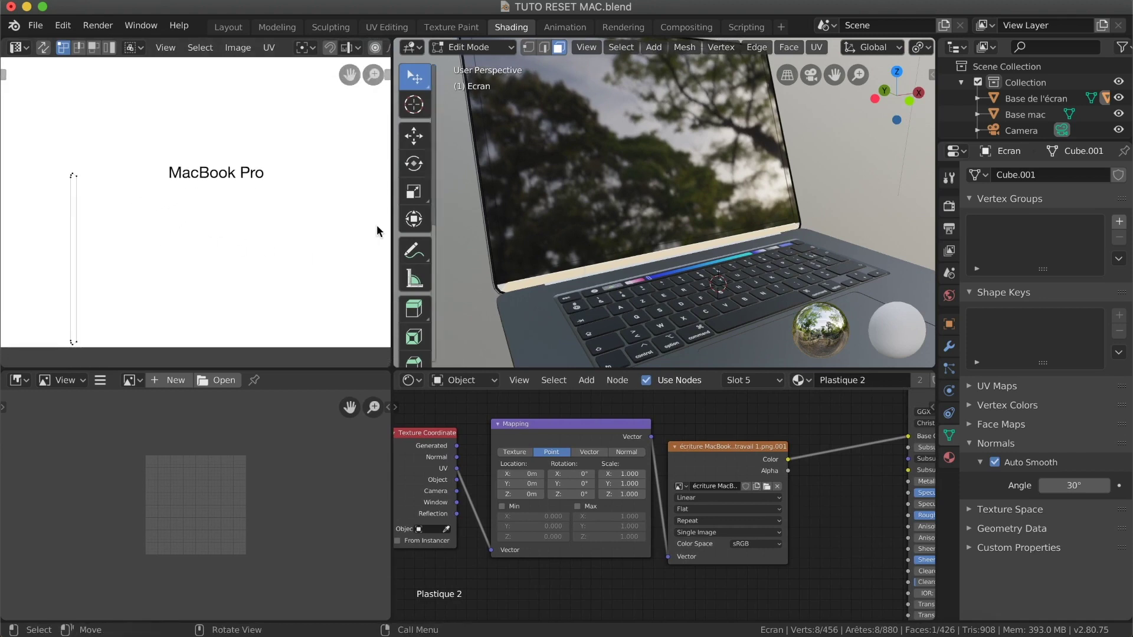
Select the strip's whole UV island and move it over the centre of the MacBook Pro lettering.
drag(52, 162, 115, 348)
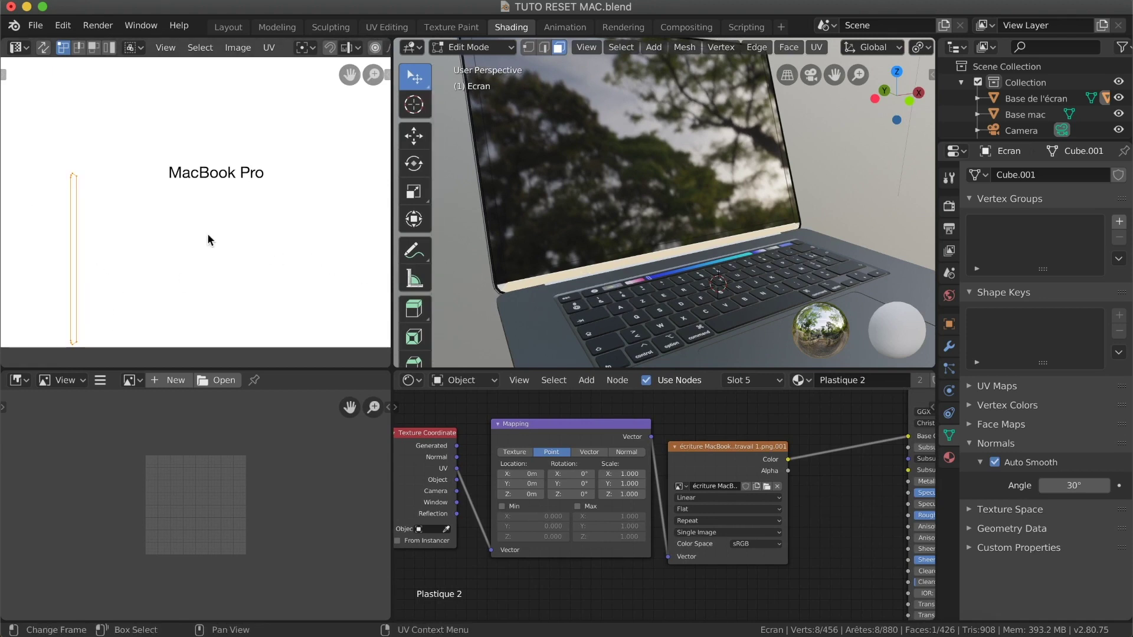
key(g)
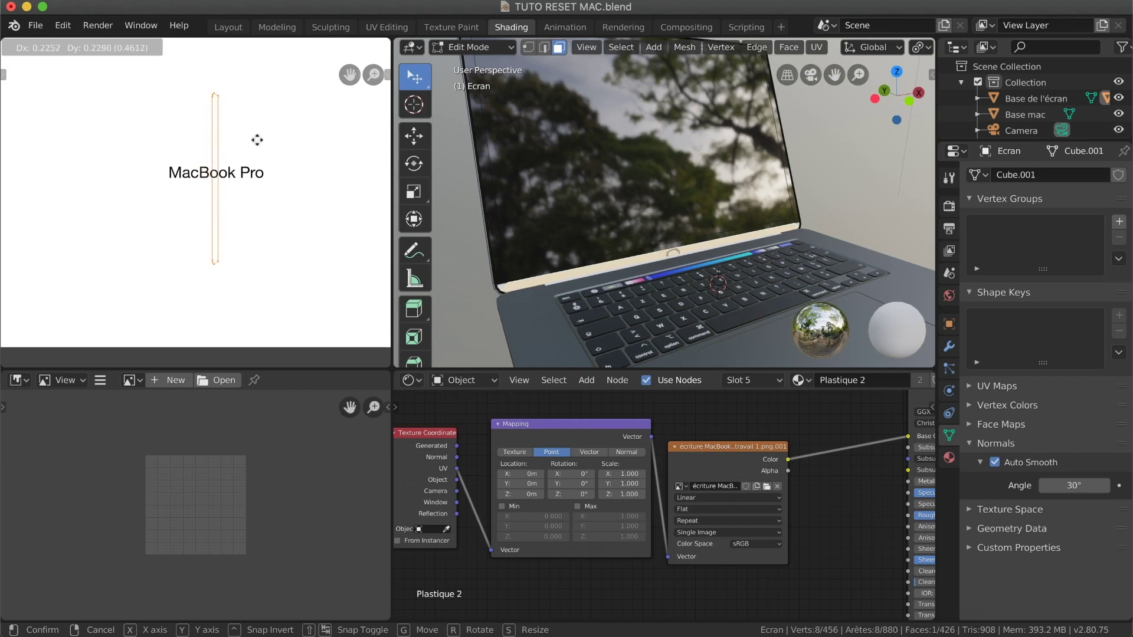
click(261, 140)
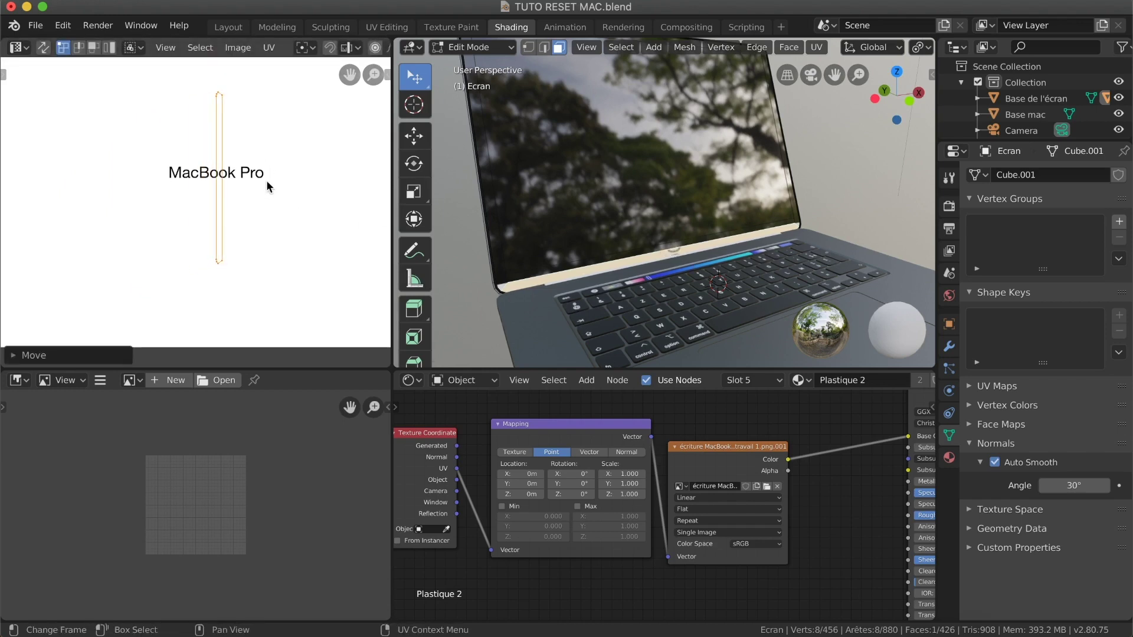
Rotate the strip's UV island 90° to lie horizontally over the lettering and scale it up by about 4.95.
key(r)
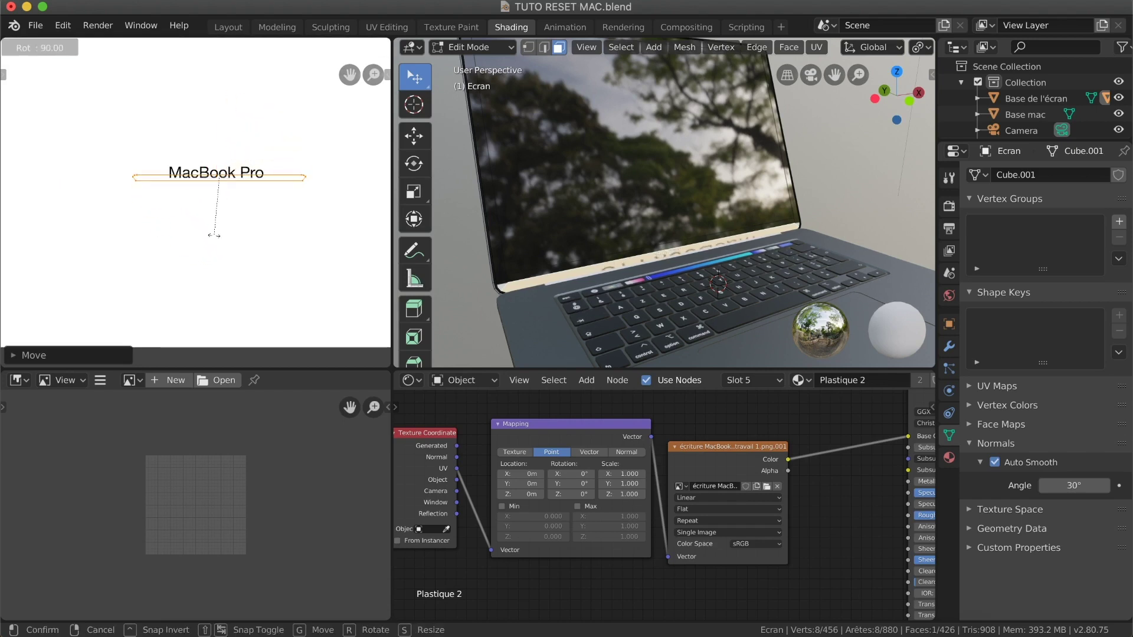
click(215, 234)
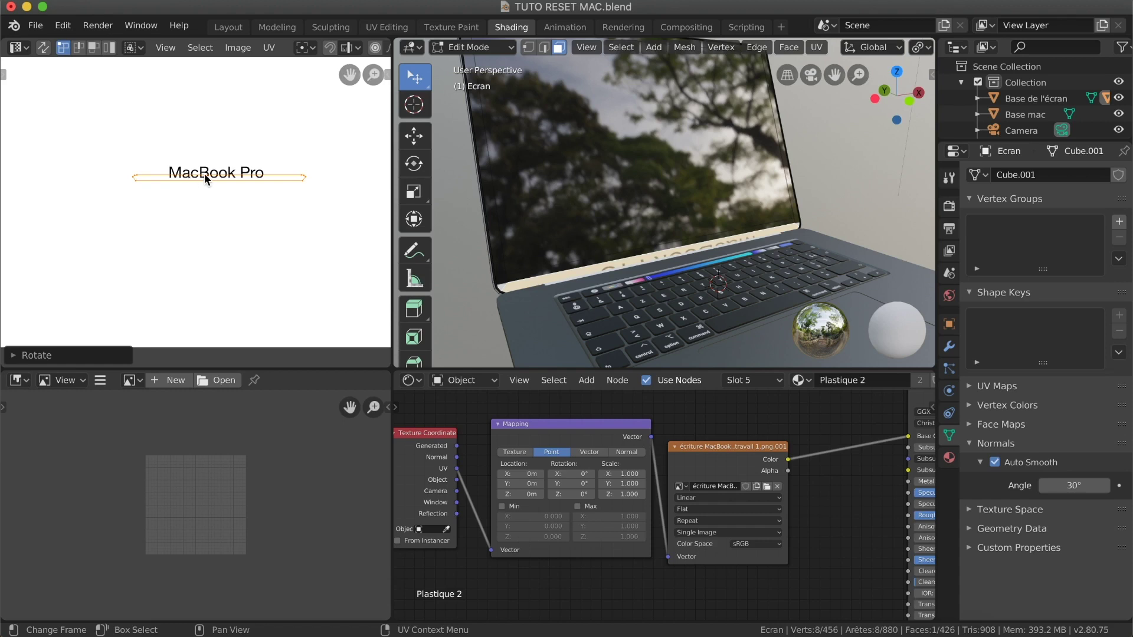
key(s)
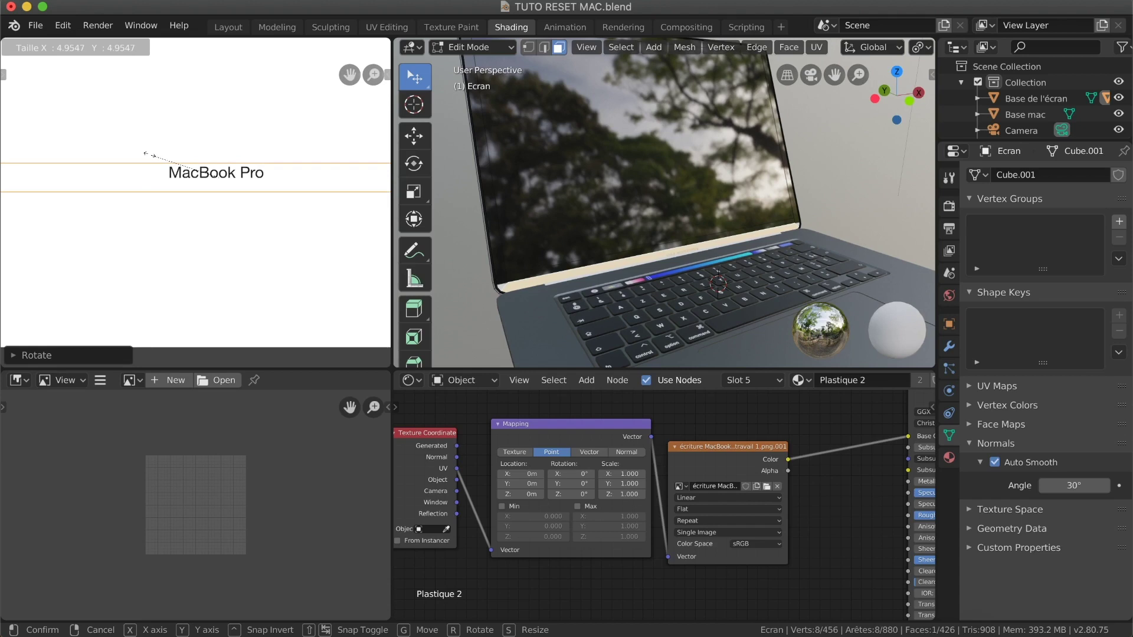
click(146, 154)
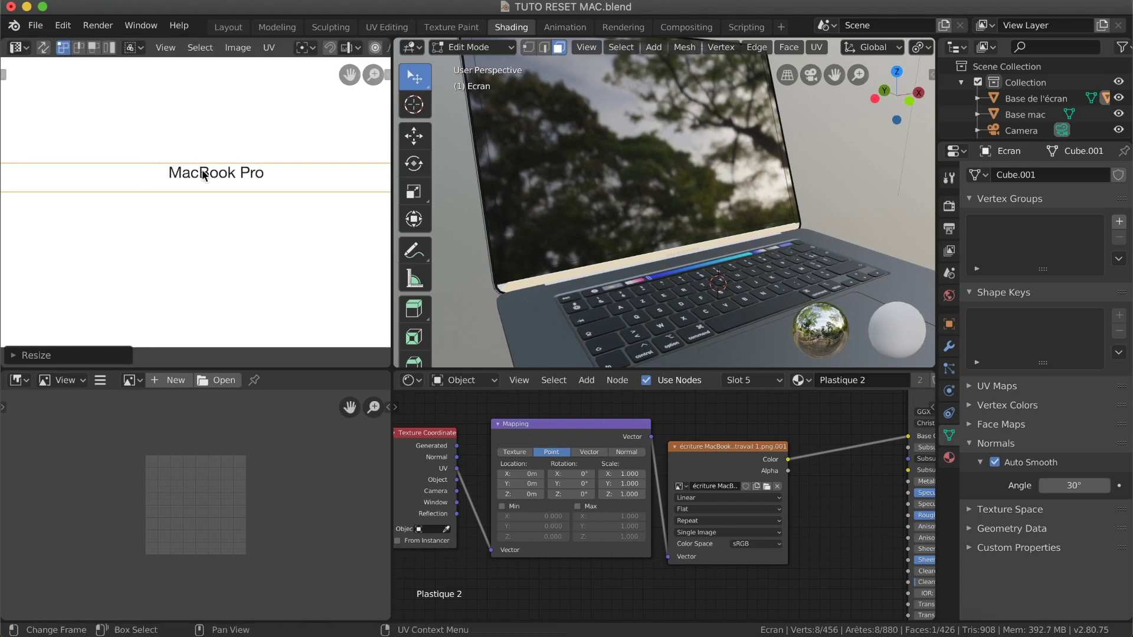
Move the strip's UV island up about 0.013 to centre it vertically on the lettering and rotate it 180°.
key(g)
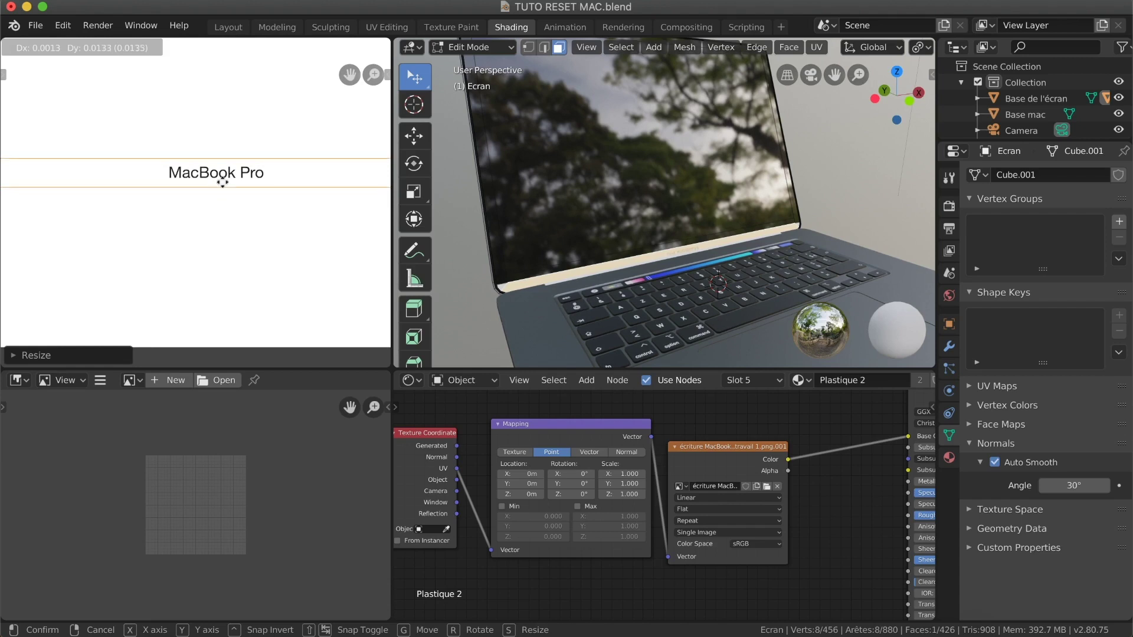
click(223, 184)
key(r)
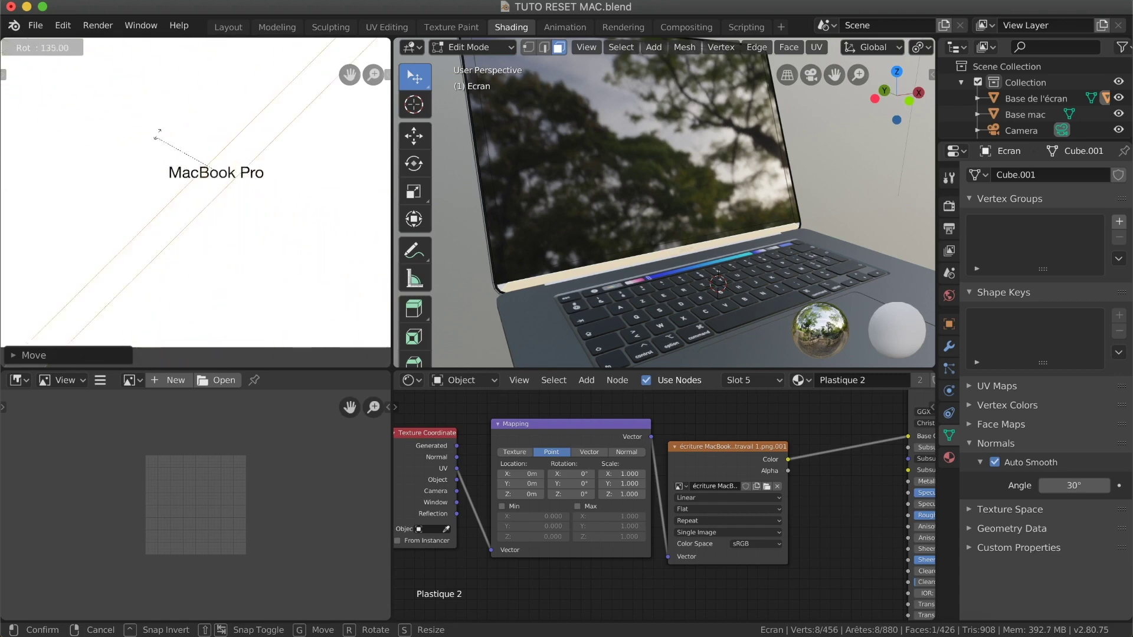
click(208, 117)
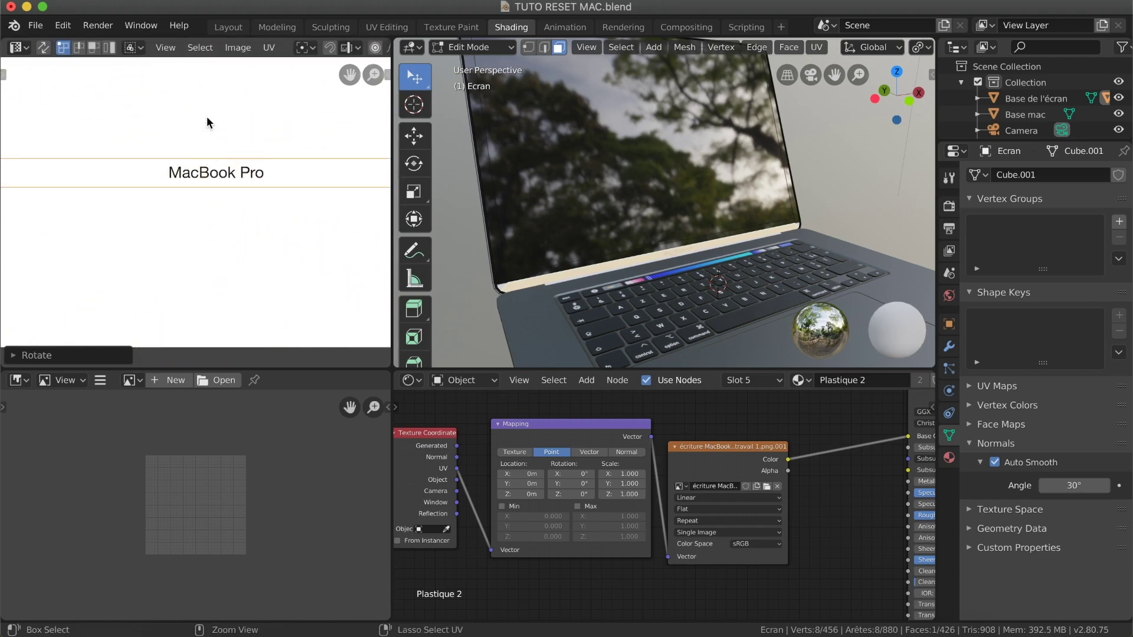
Shift the strip's UV island about -0.011 along X to centre it horizontally on the MacBook Pro lettering.
scroll(215, 137, down, 4)
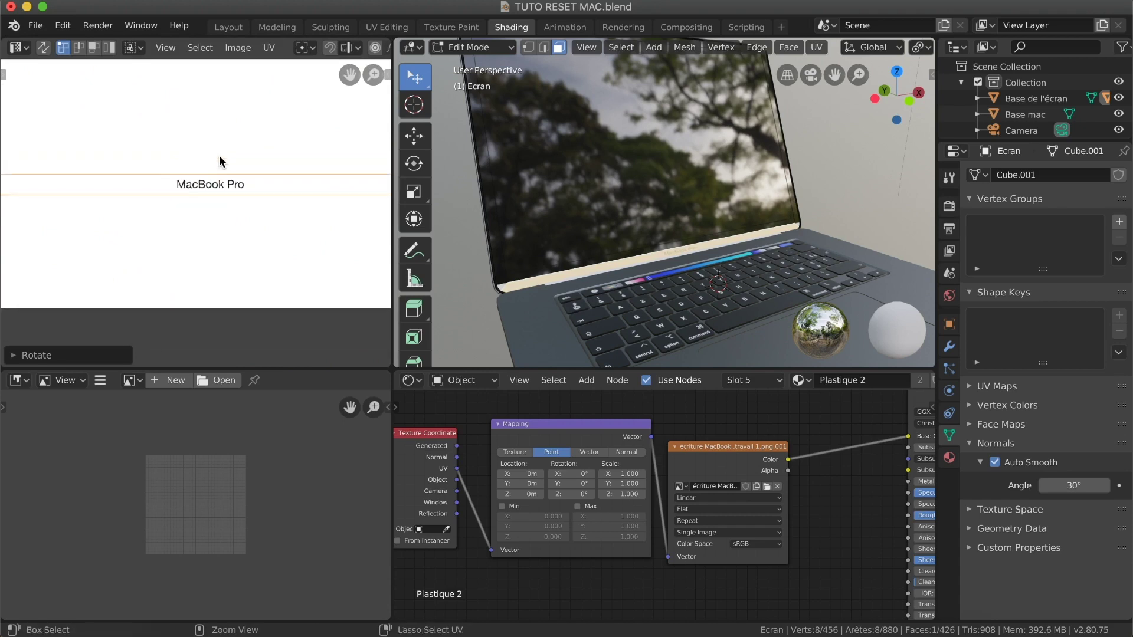
scroll(220, 162, right, 1)
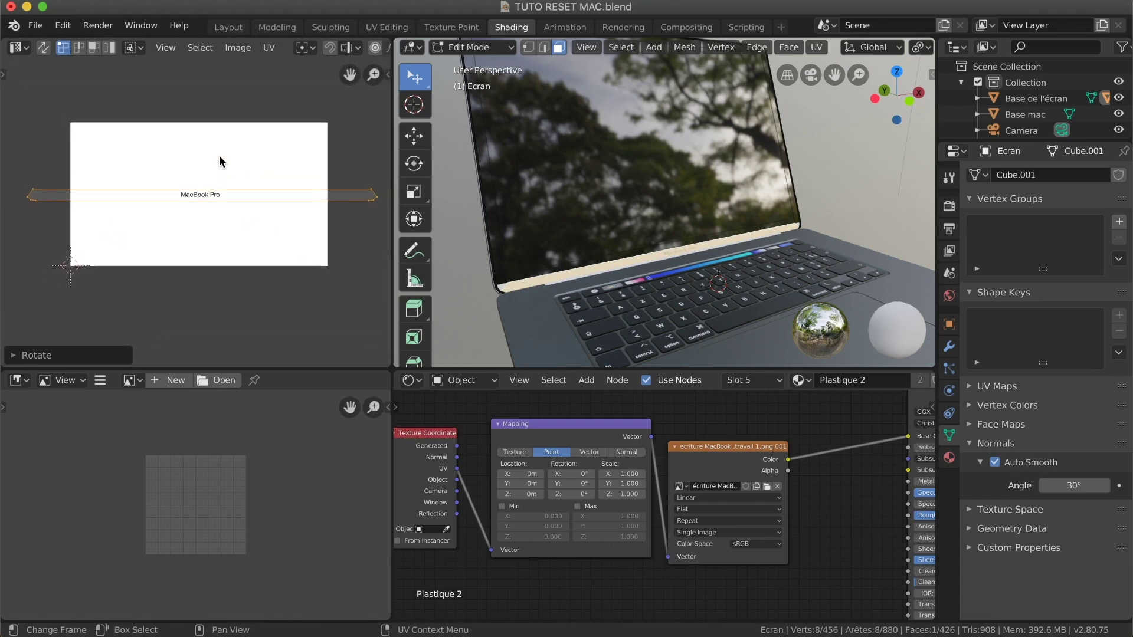
scroll(220, 157, up, 2)
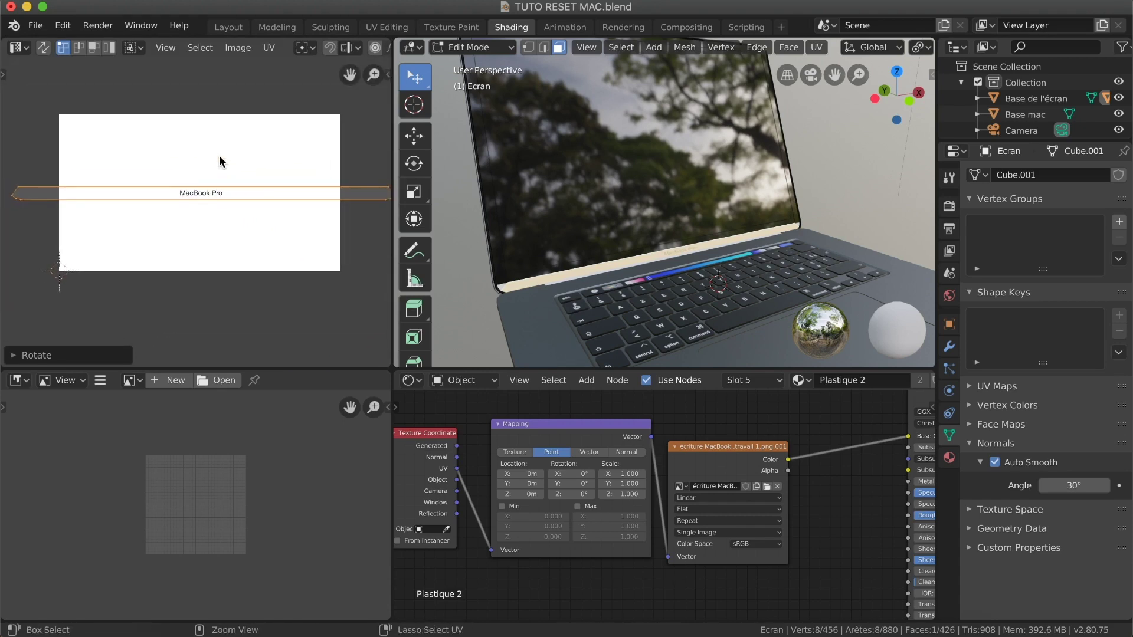
key(g)
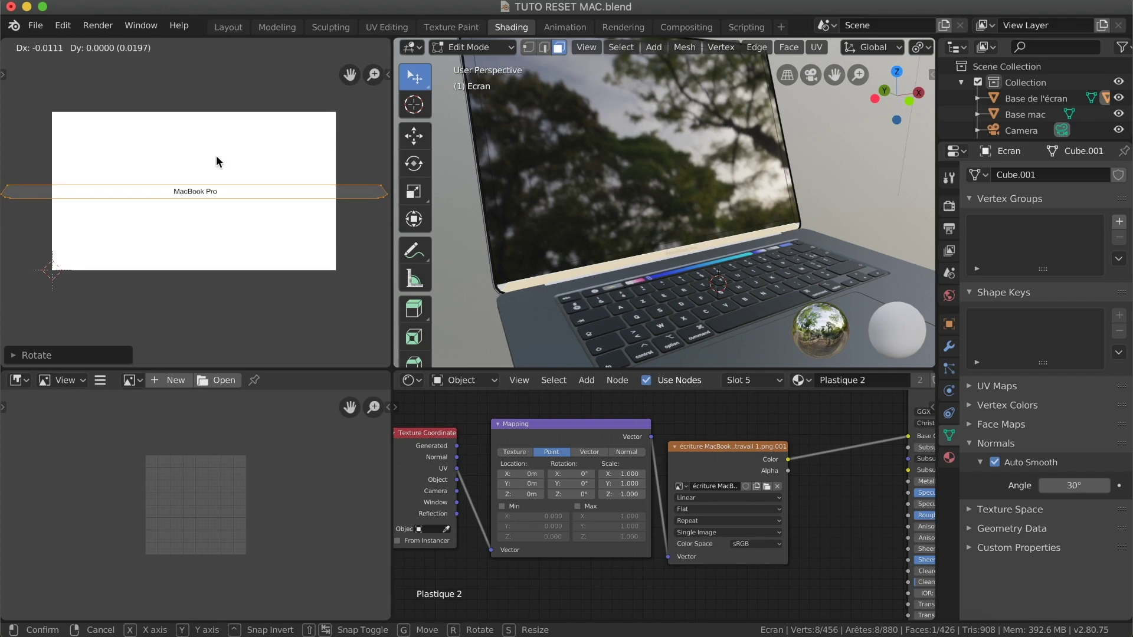
click(216, 161)
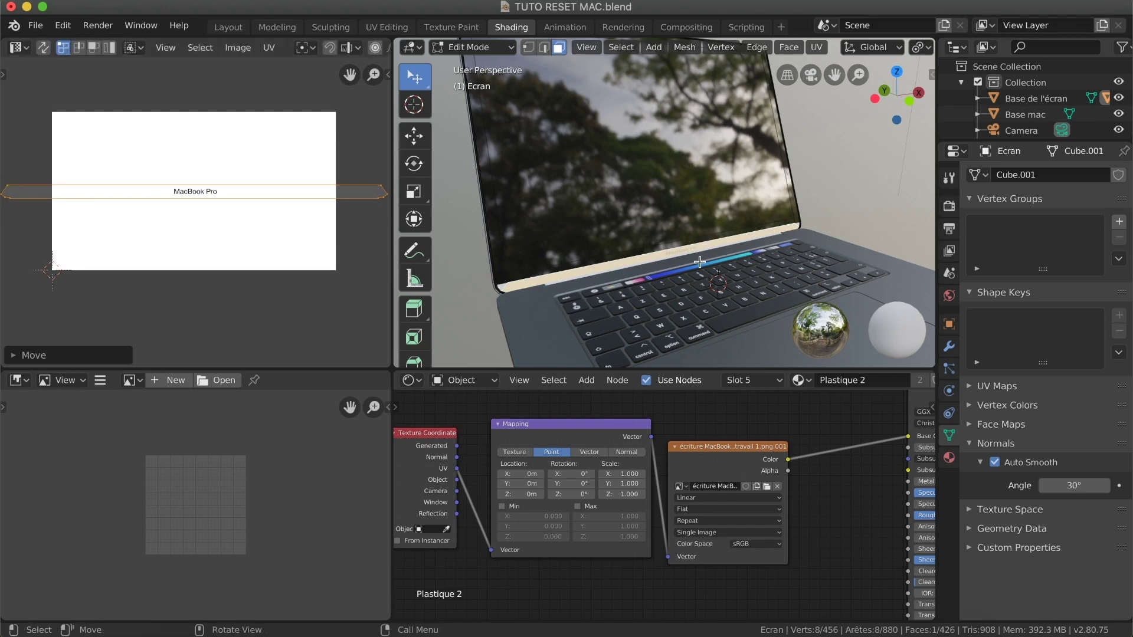
Deselect the strip face and examine the orientation and proportions of the lettering below the screen from several angles.
ctrl+scroll(700, 262, up, 5)
click(885, 213)
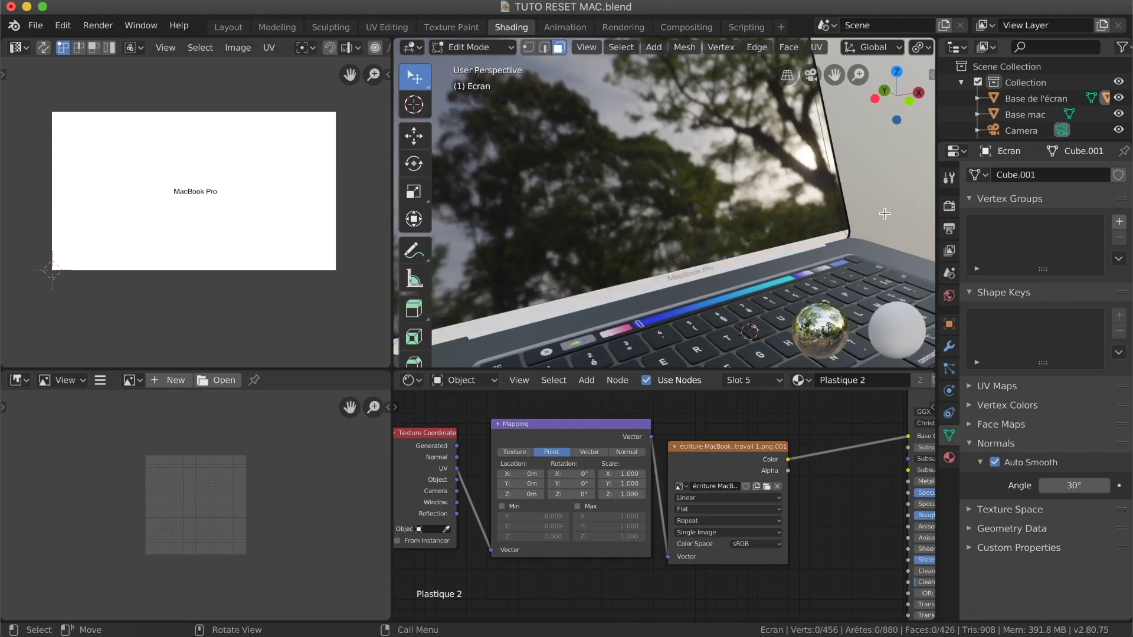
scroll(705, 302, right, 8)
shift+scroll(705, 302, right, 4)
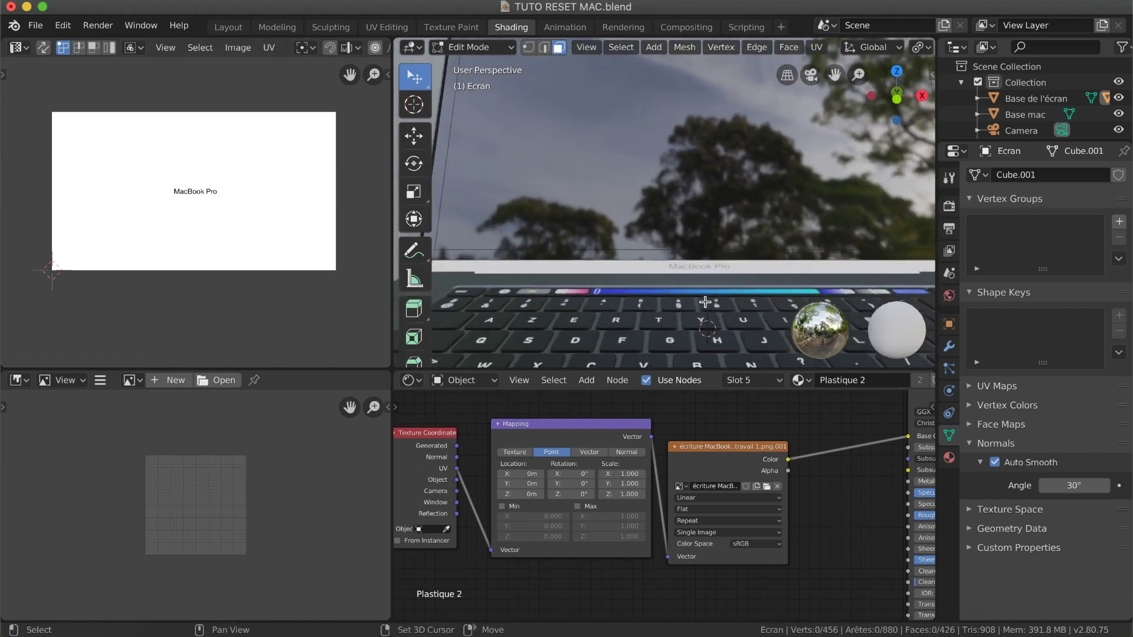
ctrl+scroll(685, 284, up, 5)
scroll(685, 284, left, 8)
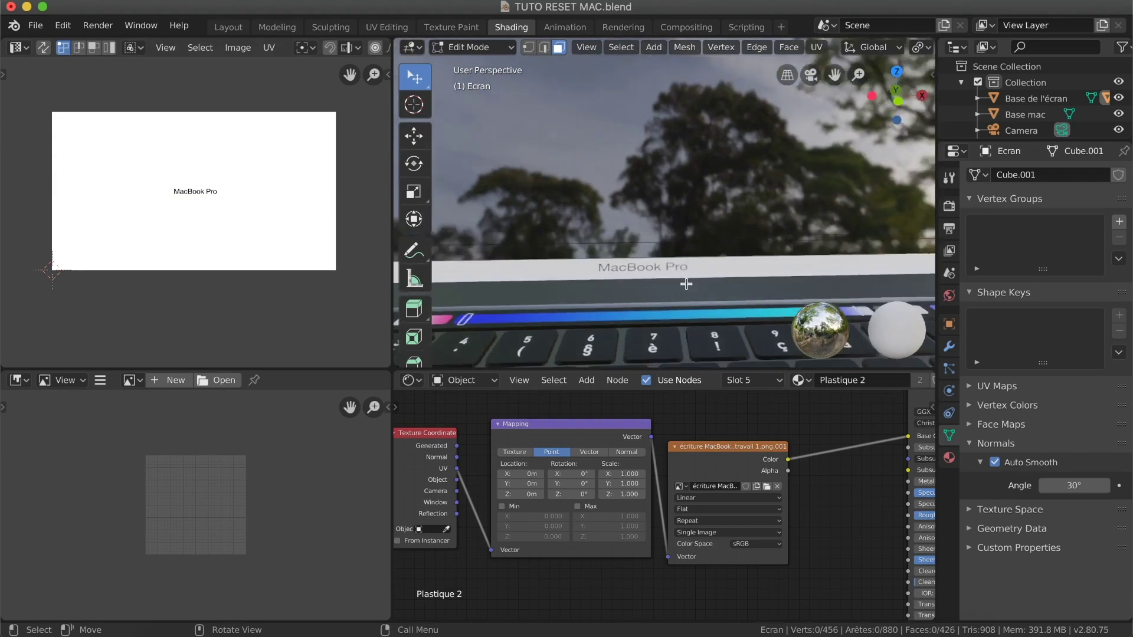
scroll(685, 285, left, 2)
shift+scroll(686, 285, left, 3)
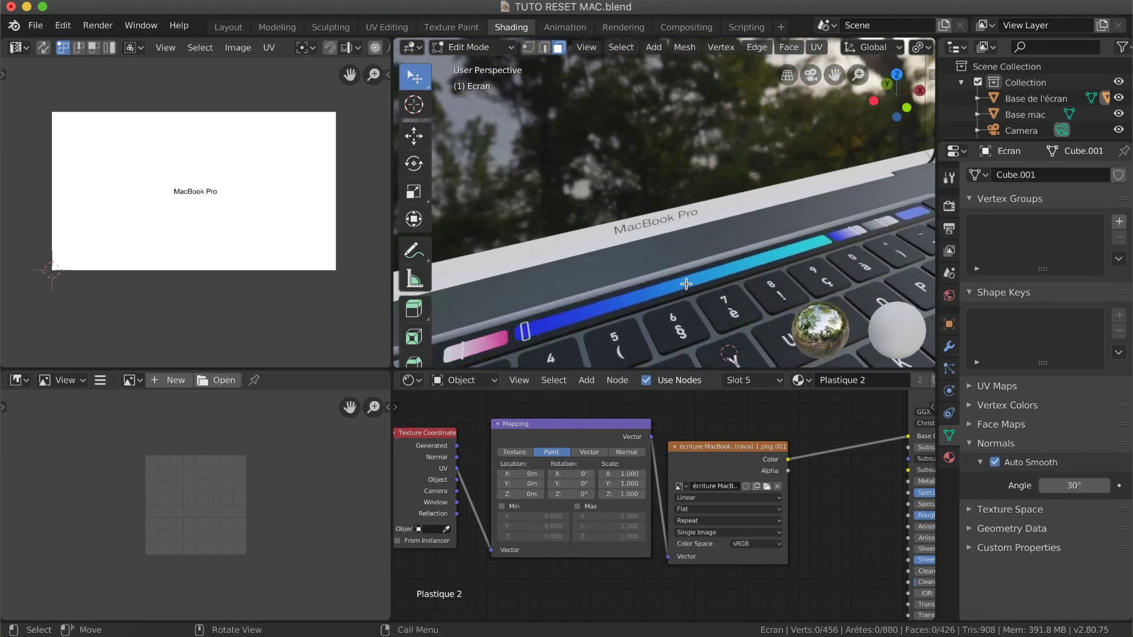
scroll(685, 284, left, 6)
scroll(685, 284, left, 3)
scroll(686, 284, down, 3)
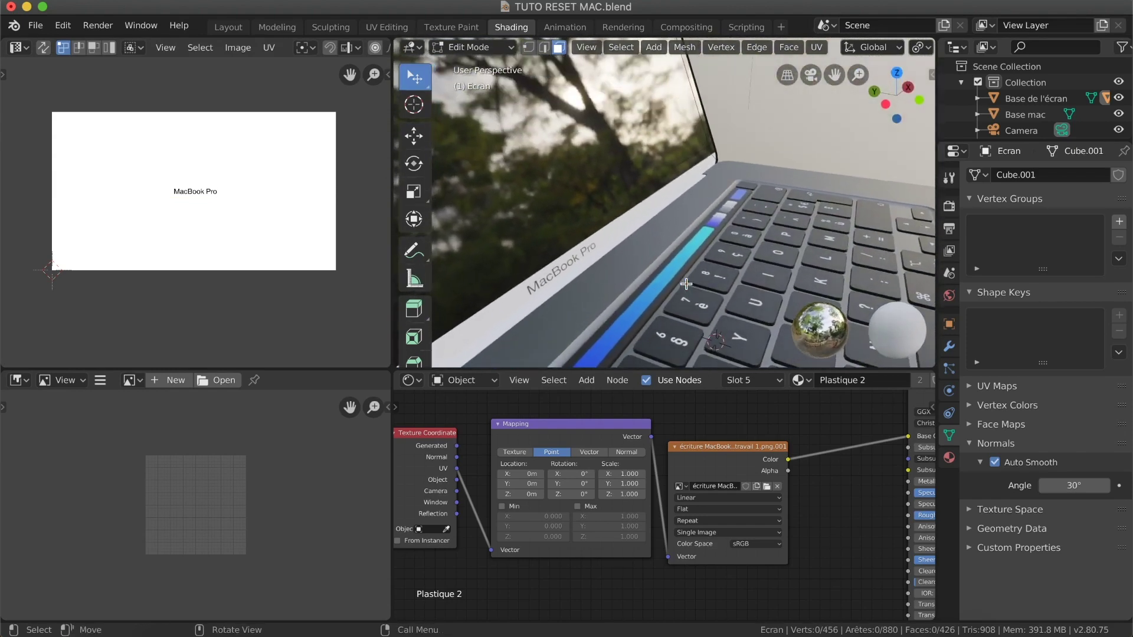
scroll(685, 284, right, 4)
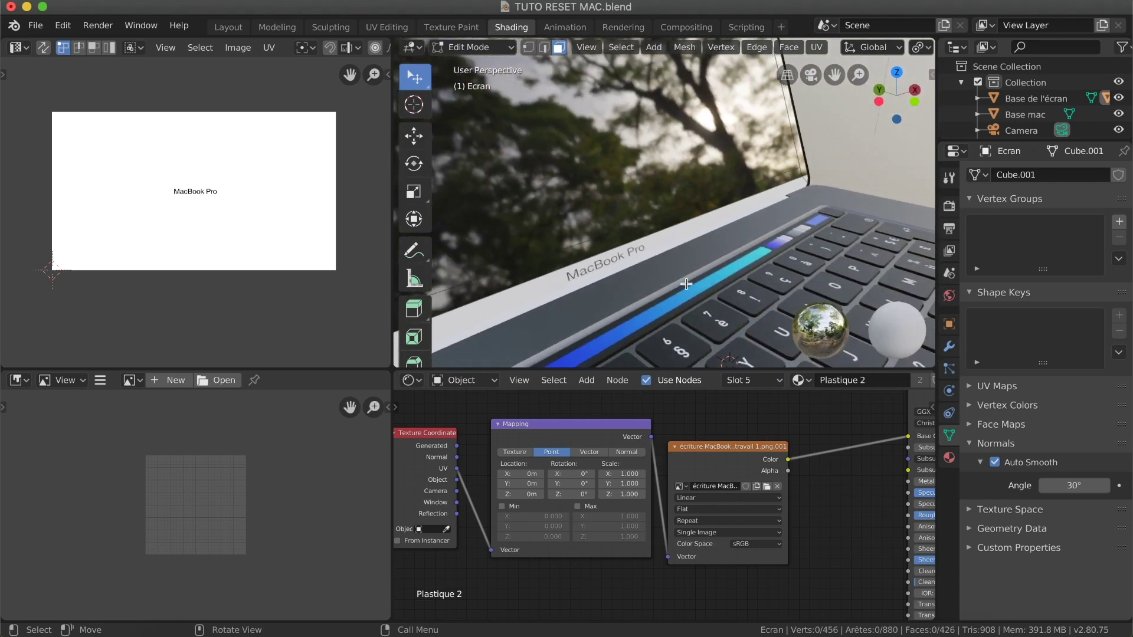
scroll(685, 284, right, 2)
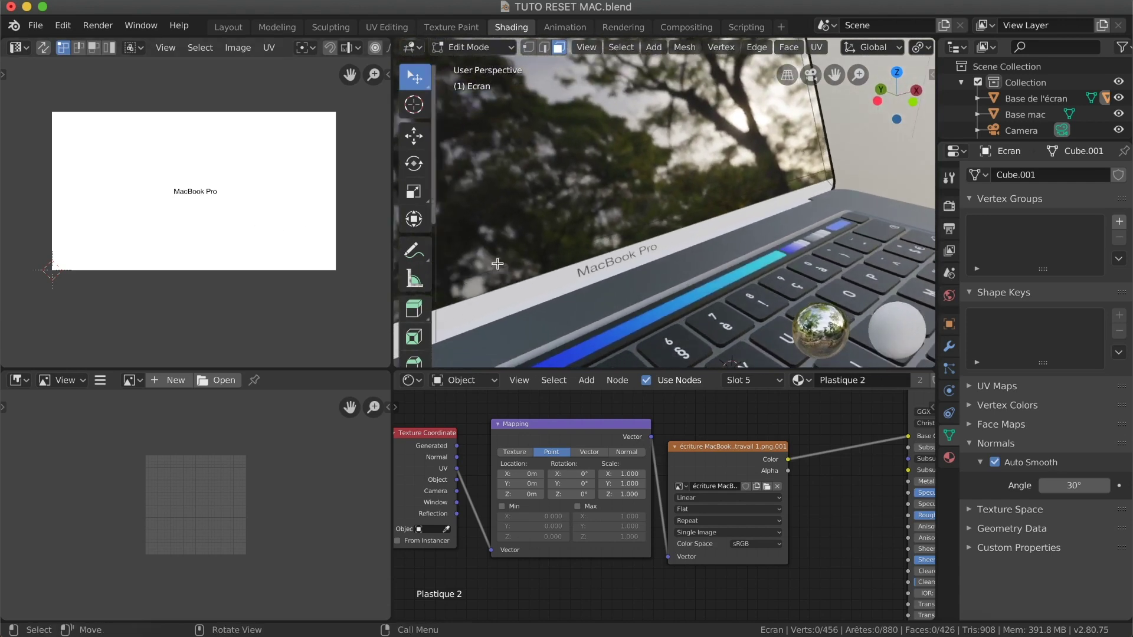
Reselect the strip face and scale its whole UV island along X by about 1.38 to narrow the lettering.
click(553, 281)
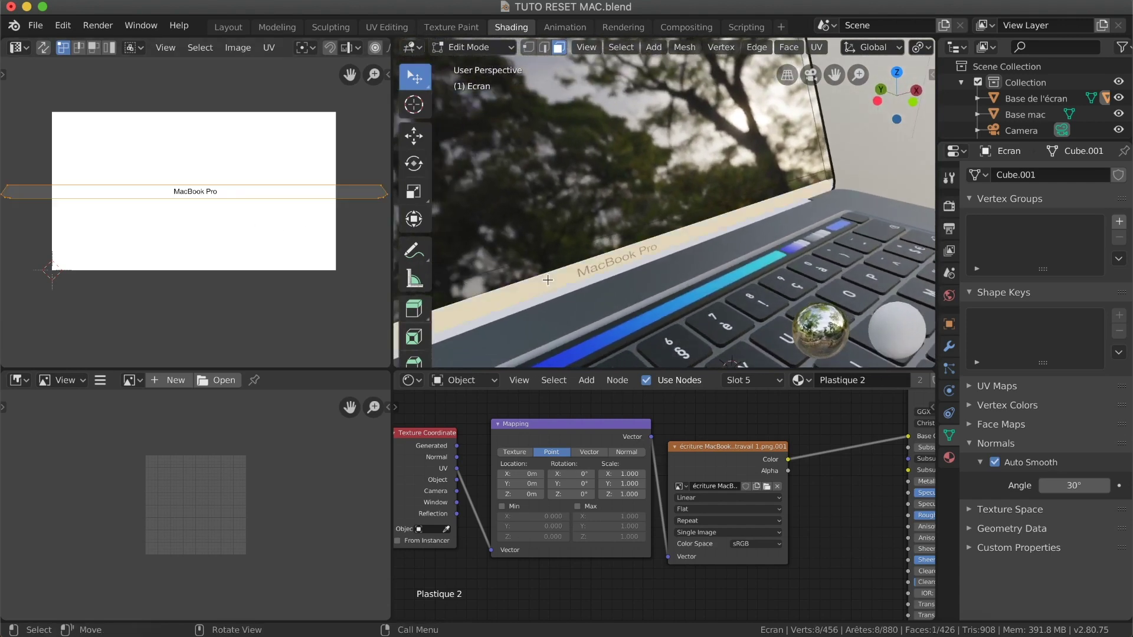
click(379, 211)
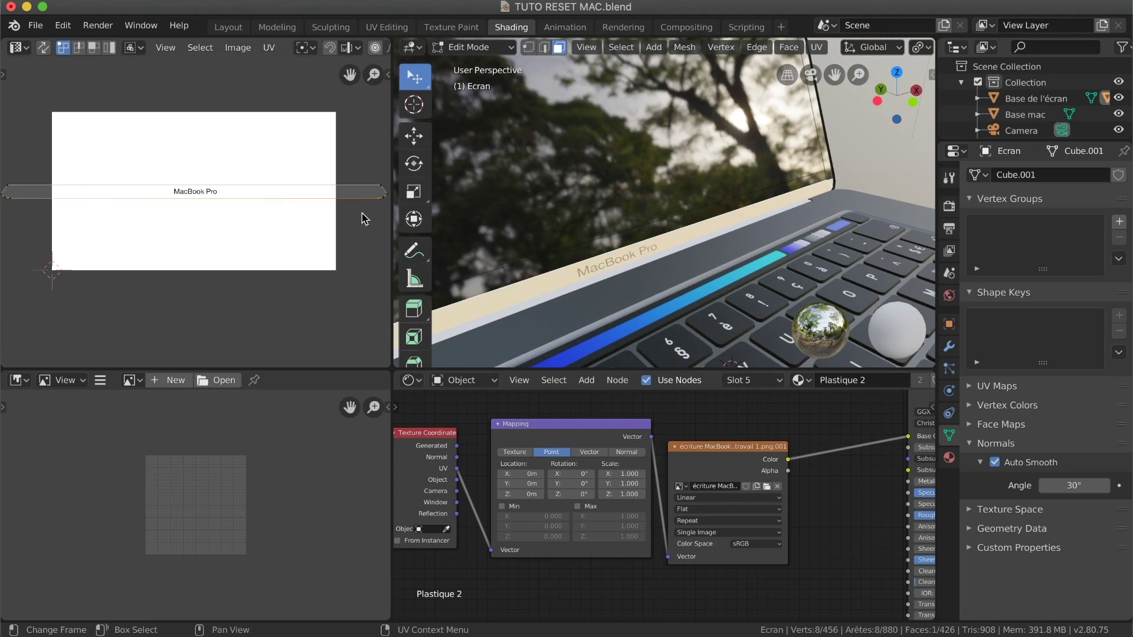
key(a)
key(s)
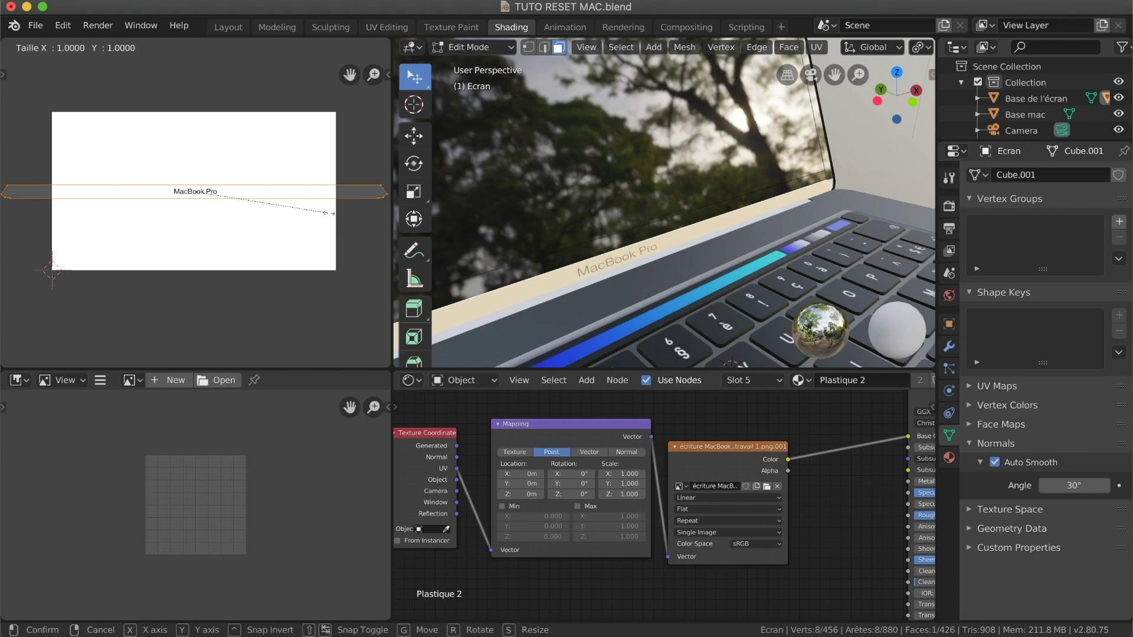
key(x)
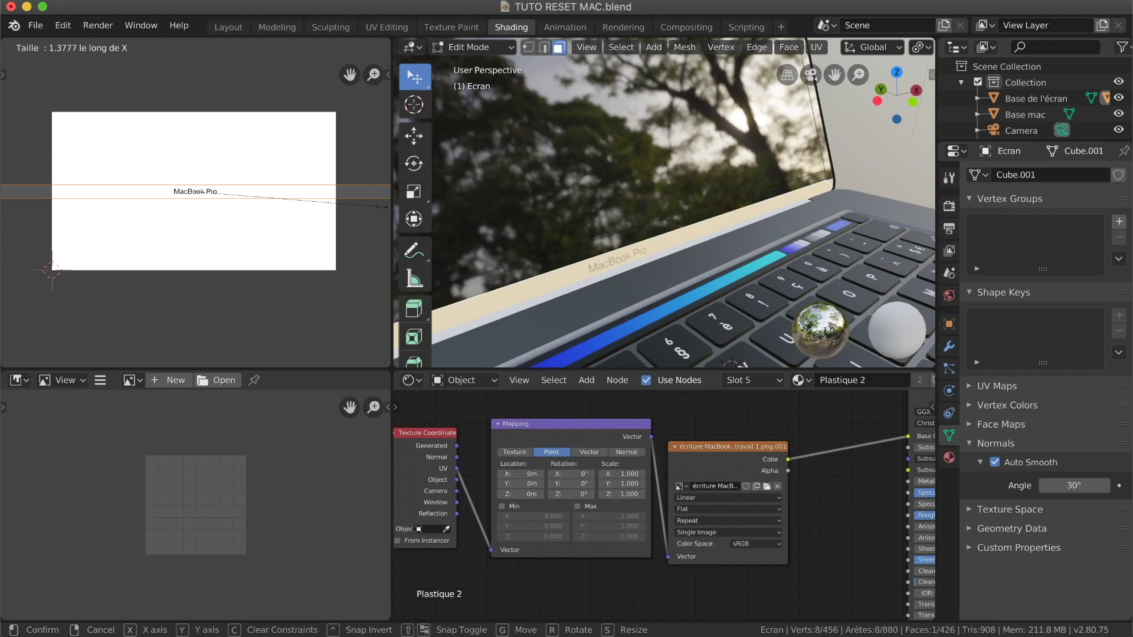
click(380, 207)
Move the strip's UV island about -0.003 along Y to adjust the lettering's height on the strip.
scroll(271, 221, down, 3)
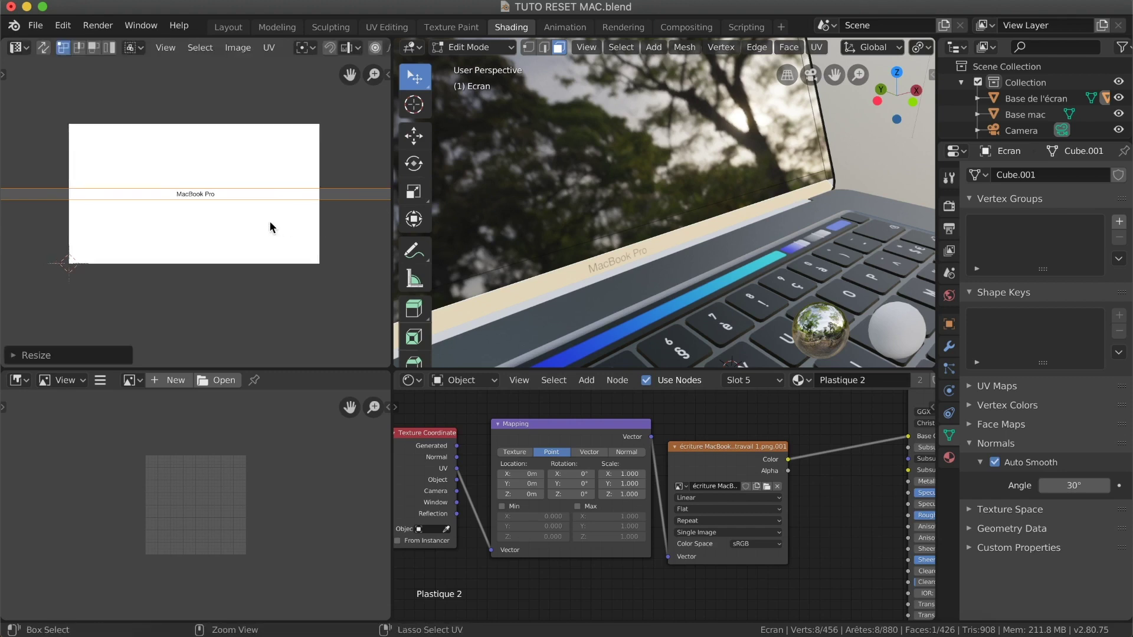
ctrl+scroll(270, 222, up, 2)
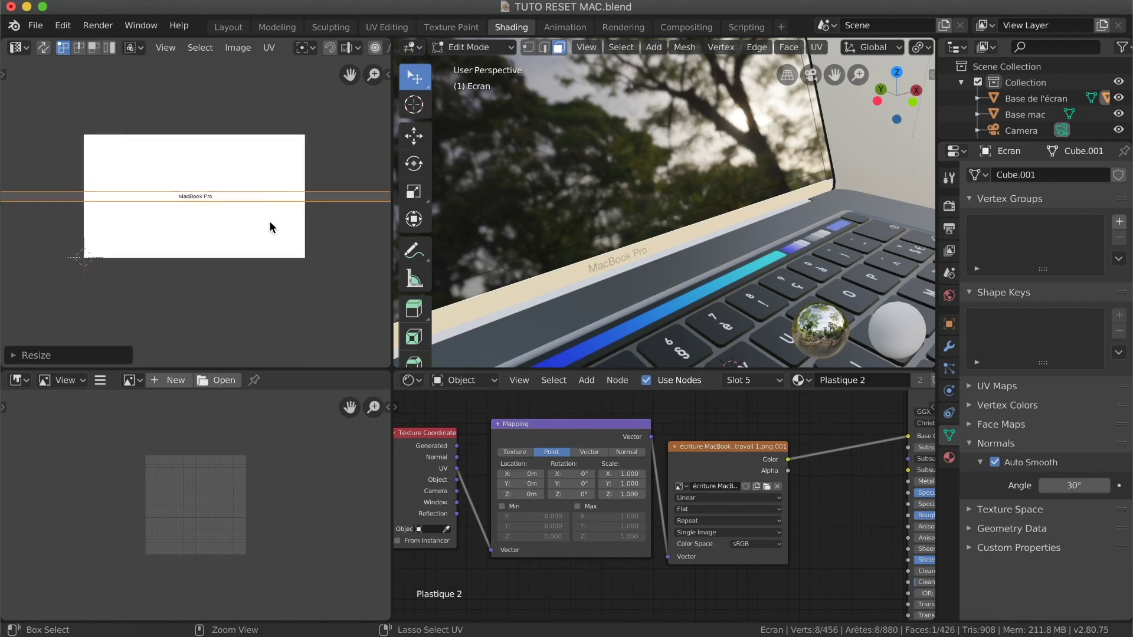
scroll(642, 234, right, 5)
scroll(643, 234, up, 3)
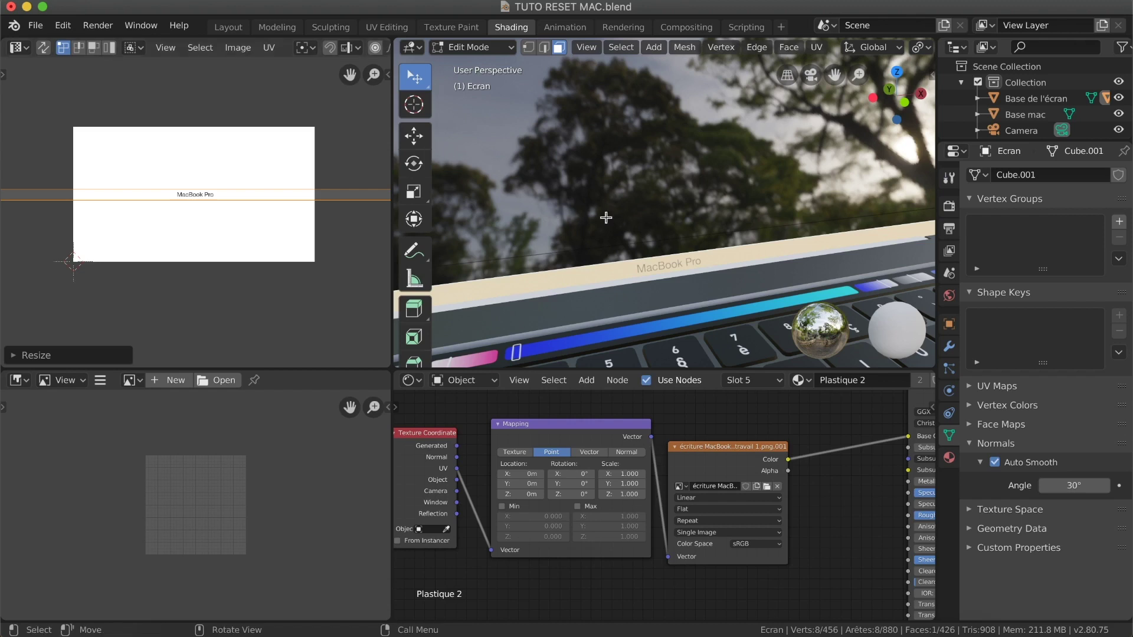
key(g)
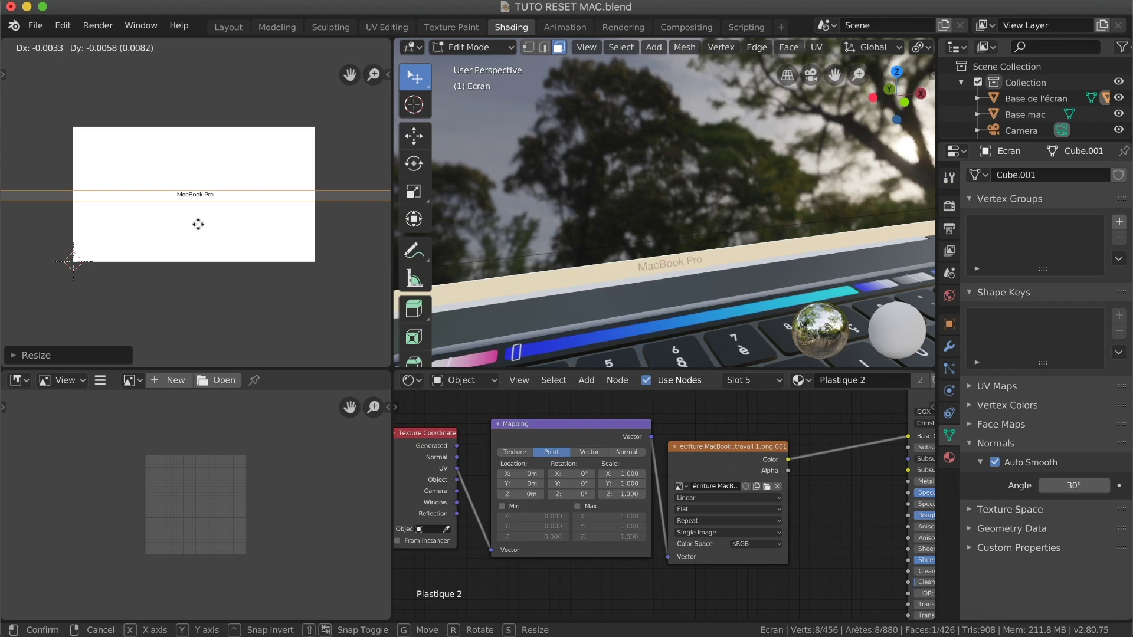
key(y)
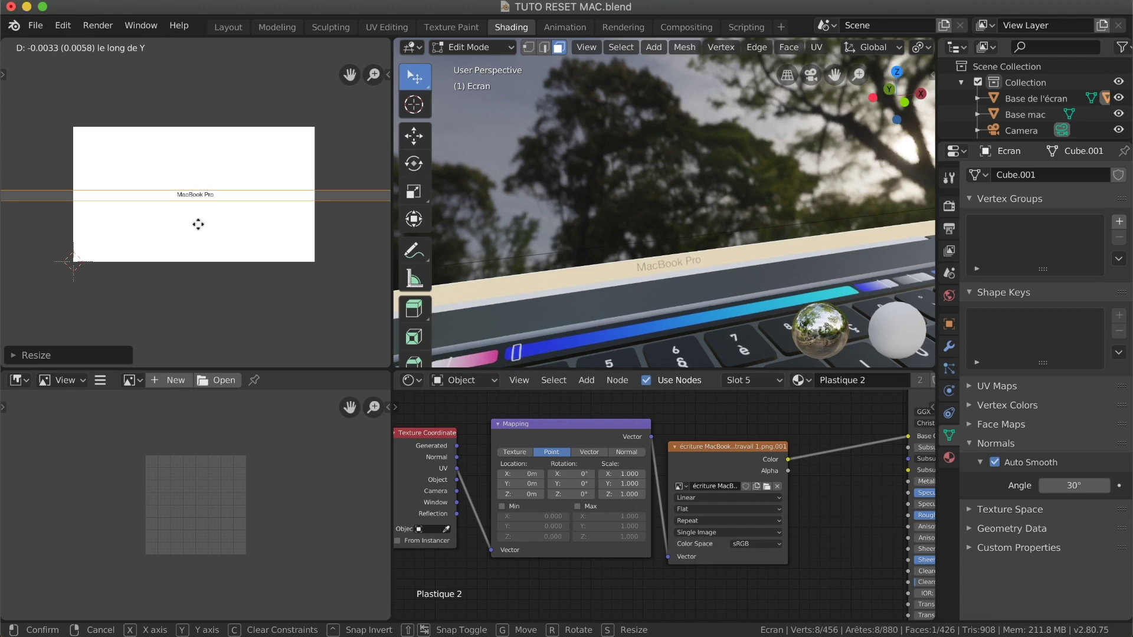
click(199, 225)
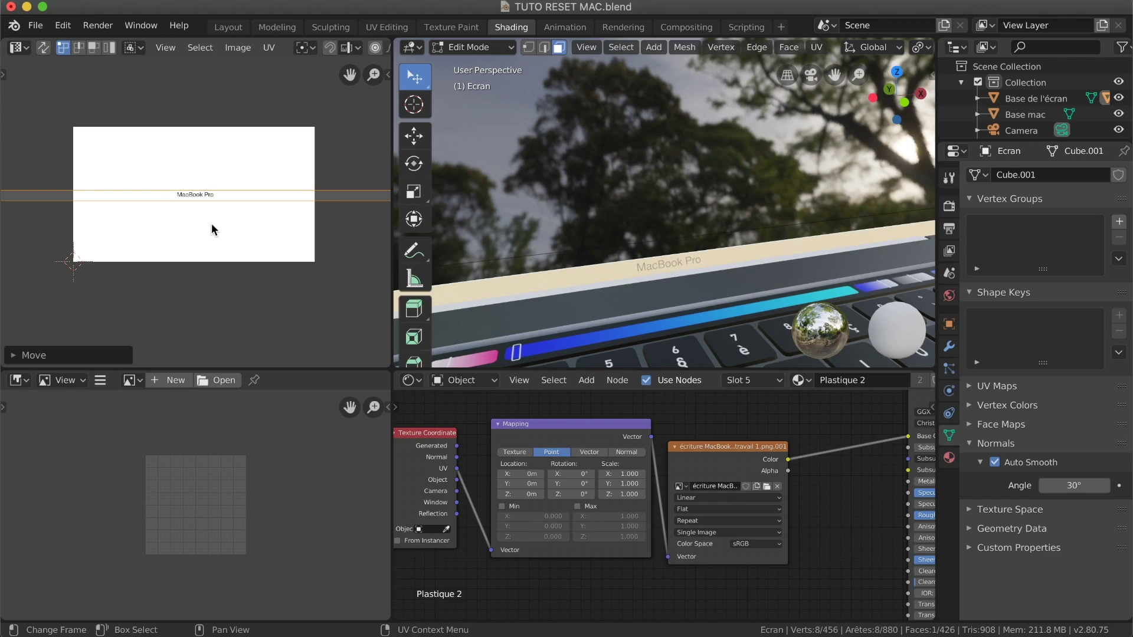
Clear the selection and check the lettering on the strip below the screen from a wider view.
click(213, 225)
scroll(620, 251, right, 5)
scroll(621, 251, right, 3)
ctrl+scroll(620, 252, down, 5)
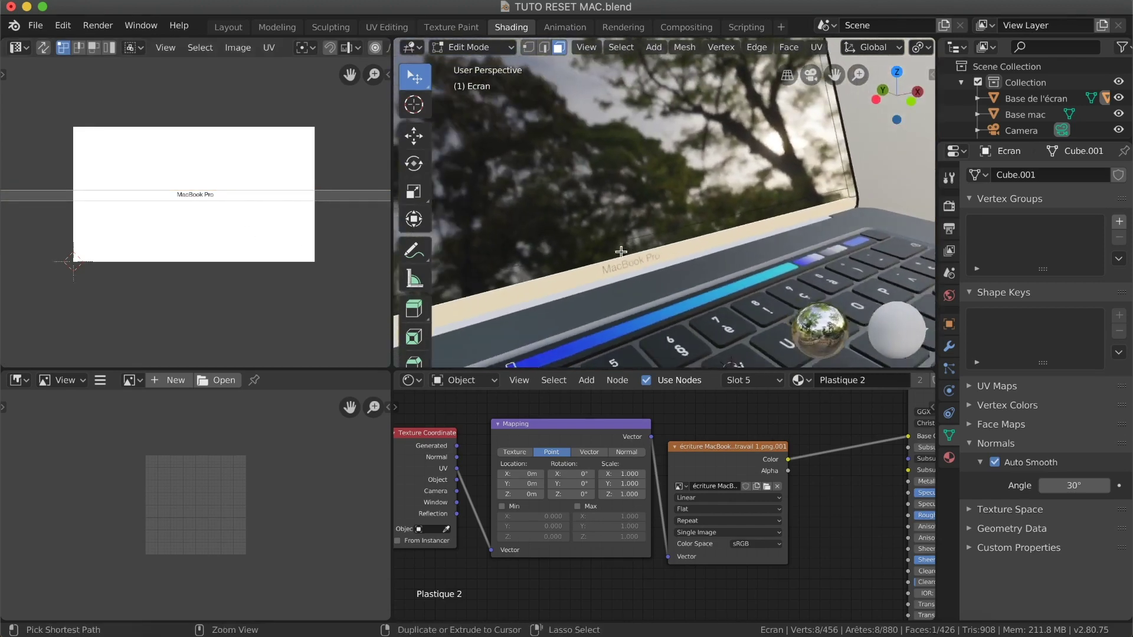
click(889, 160)
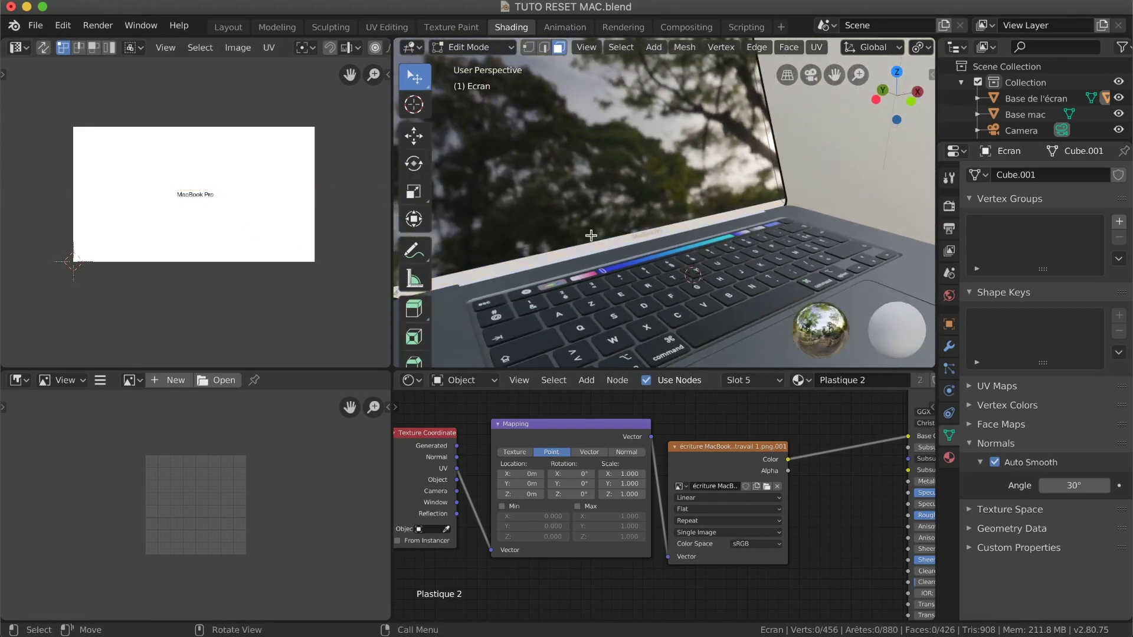
scroll(589, 235, right, 10)
scroll(588, 235, left, 15)
scroll(588, 236, right, 4)
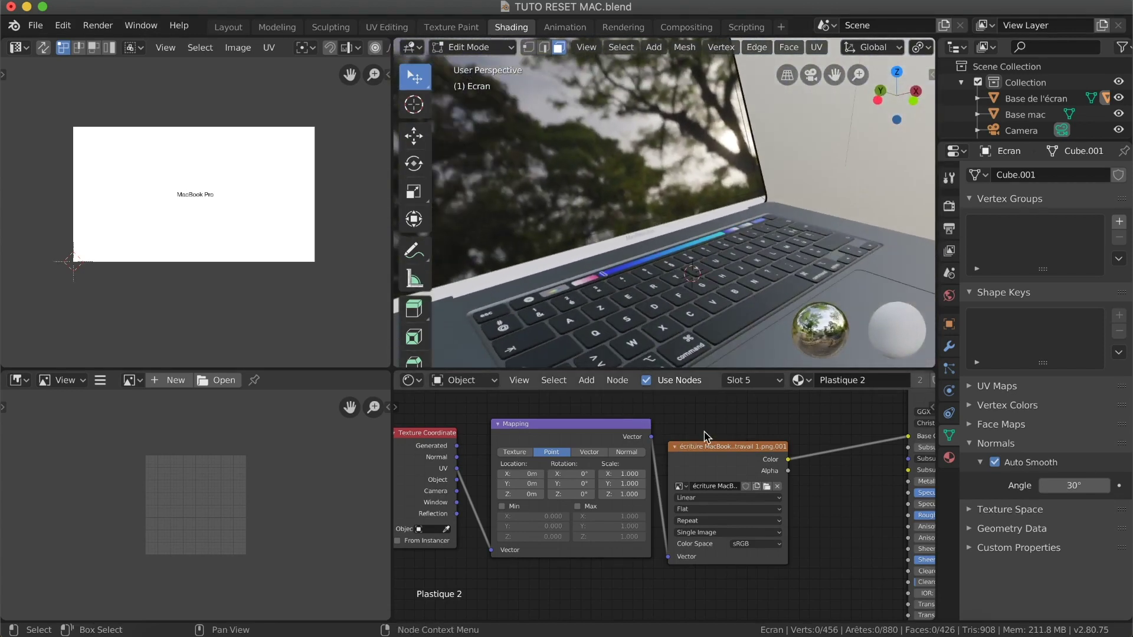
Insert an Invert node between the lettering image texture and the Base Color input, and lower its Fac to about 0.511.
scroll(705, 436, right, 5)
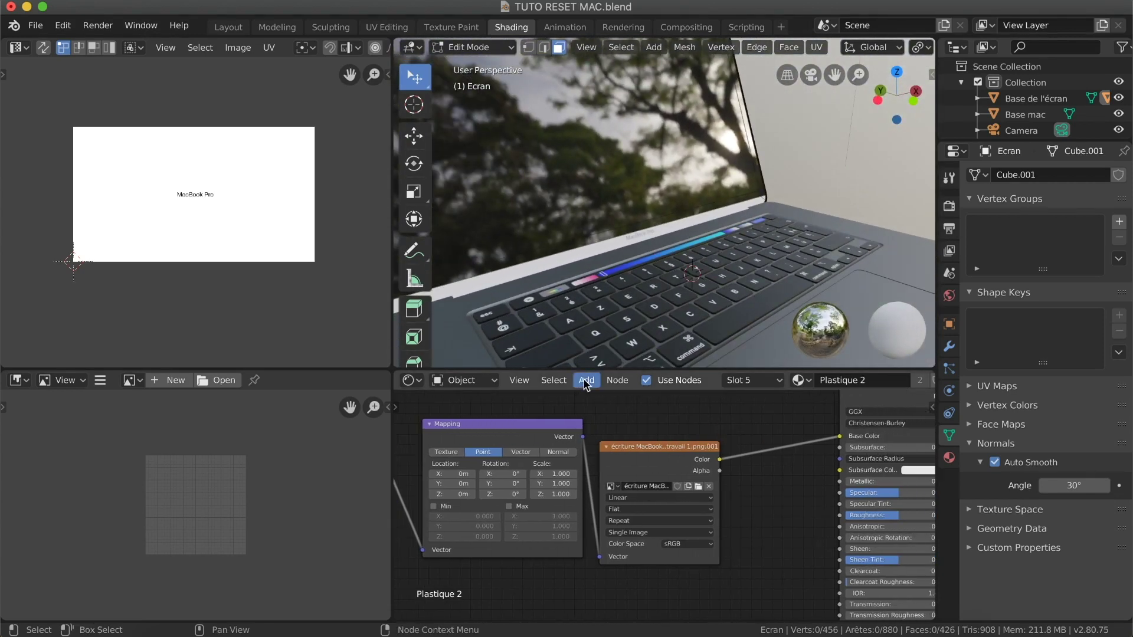
scroll(626, 410, right, 5)
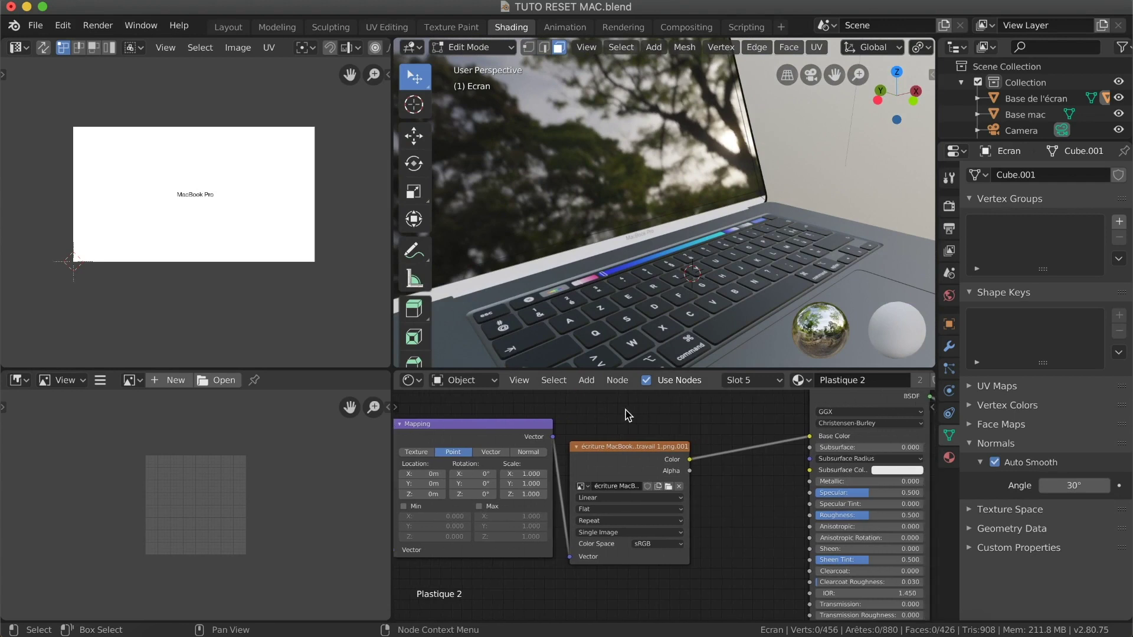
click(586, 384)
mouse_move(613, 424)
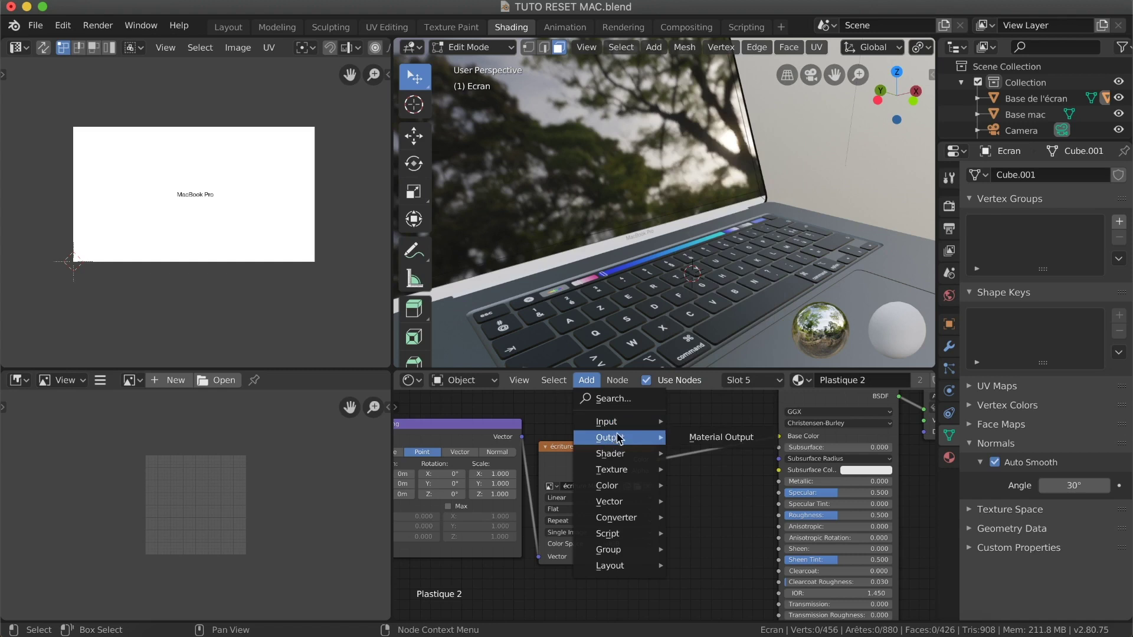
mouse_move(618, 501)
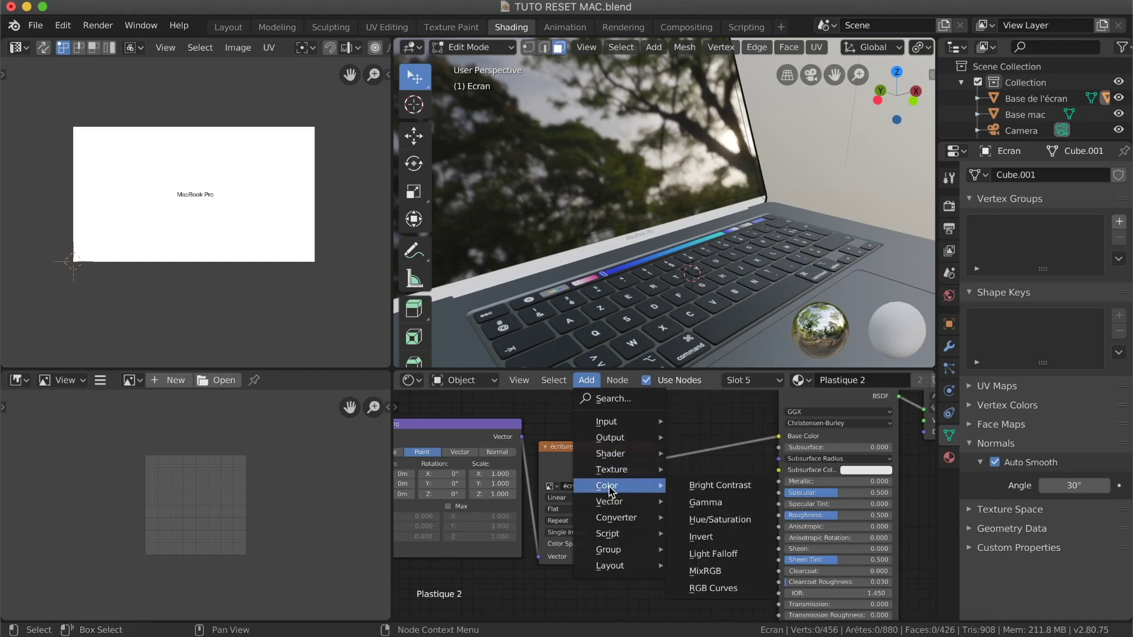
click(715, 537)
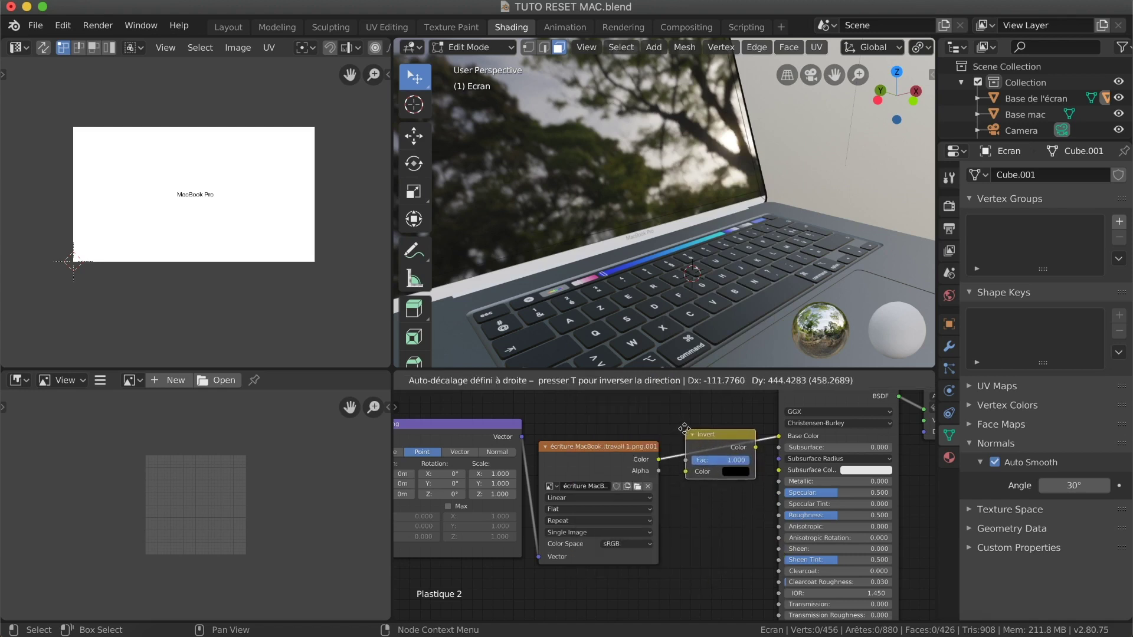
click(686, 430)
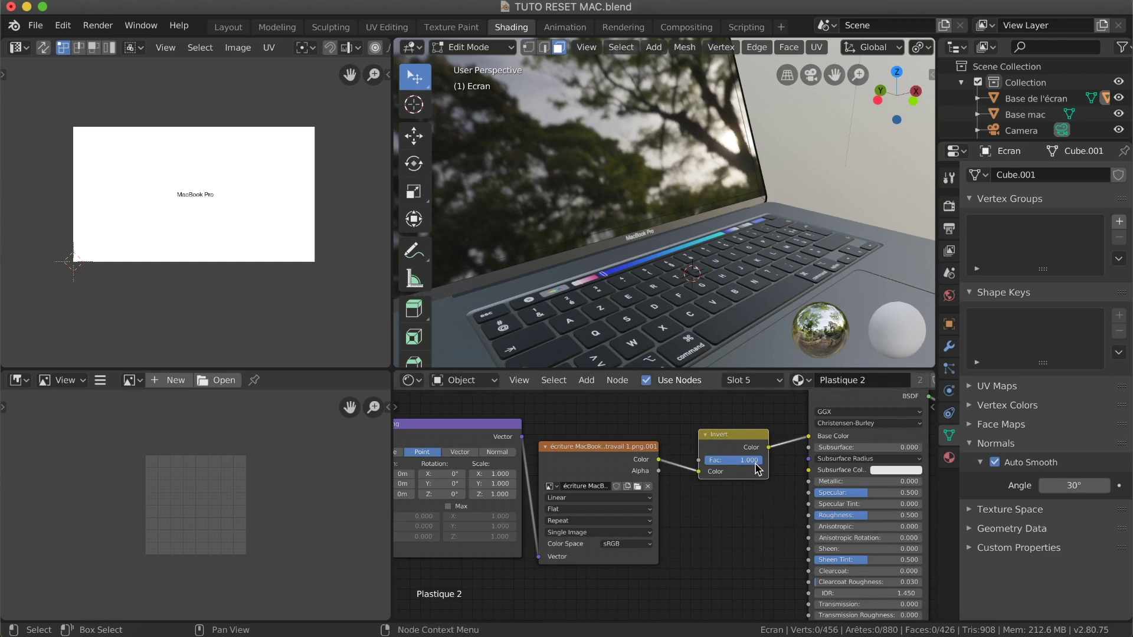
drag(742, 461, 720, 460)
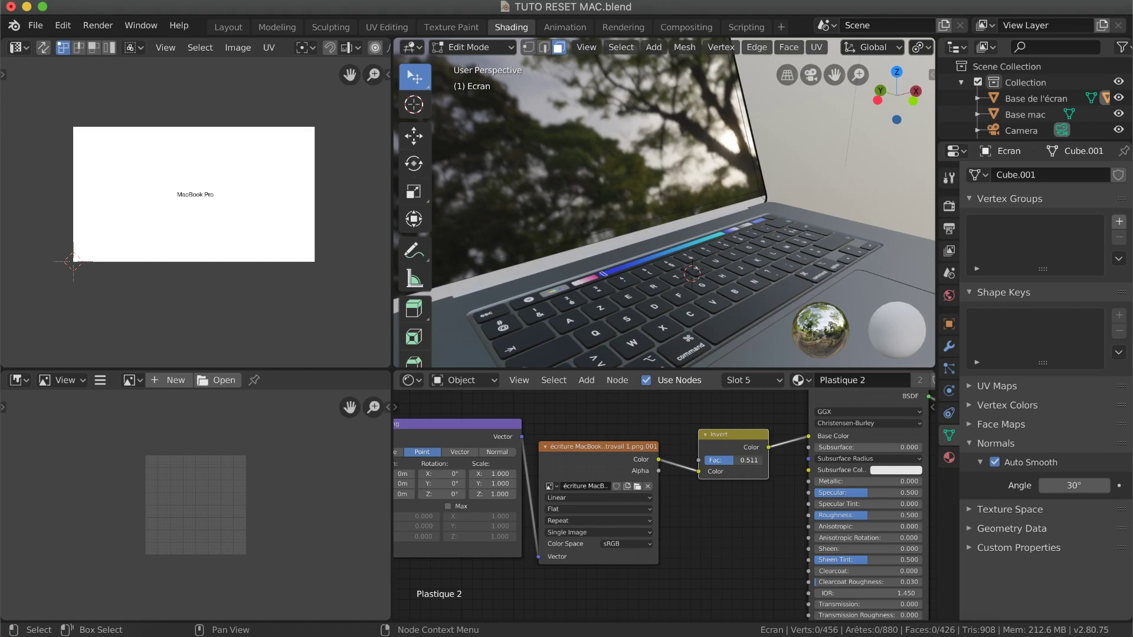
Raise the Invert node's Fac to 1.000 to turn the MacBook Pro lettering white.
drag(713, 460, 742, 461)
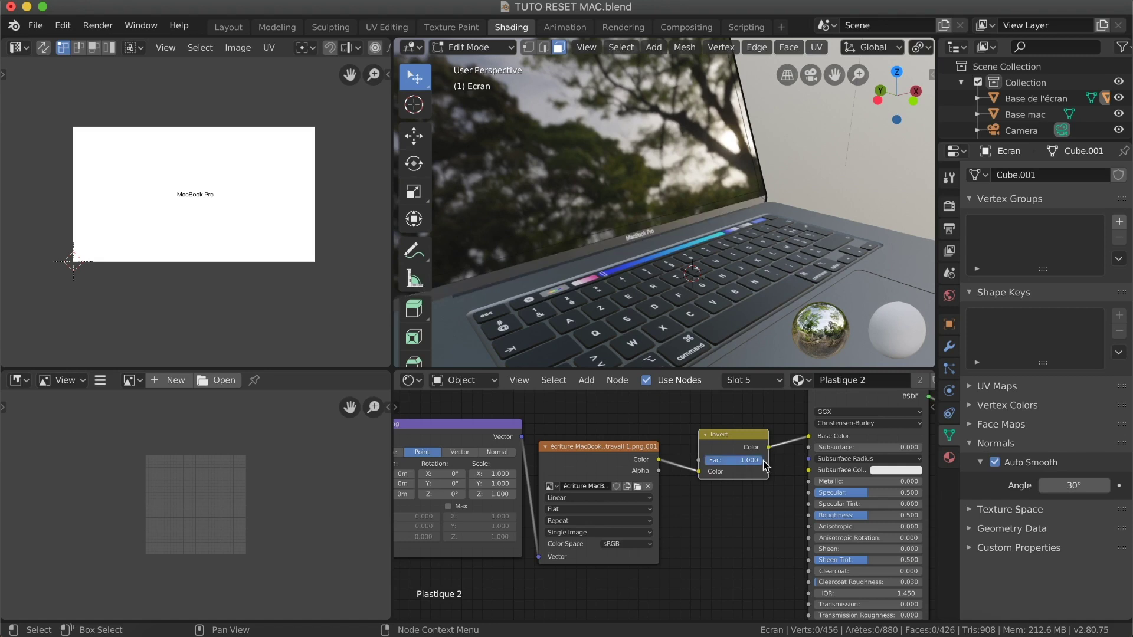
scroll(611, 272, right, 10)
scroll(611, 272, up, 5)
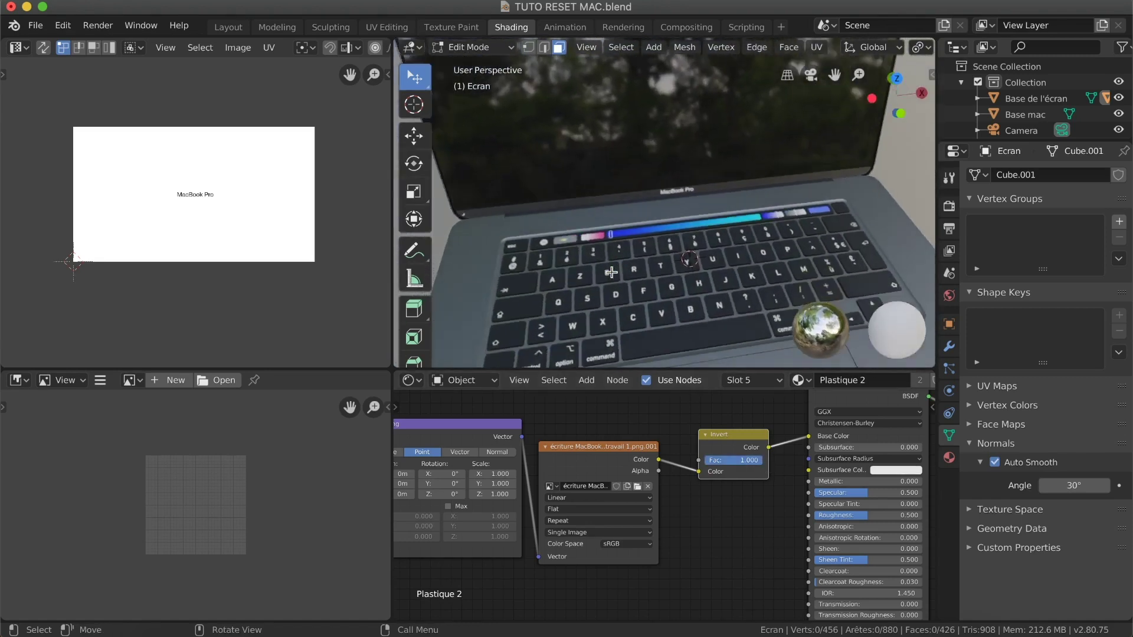
Examine the inverted lettering on the strip below the screen from closer and wider views.
ctrl+scroll(612, 272, down, 5)
ctrl+scroll(611, 272, up, 5)
ctrl+scroll(611, 272, up, 1)
scroll(611, 272, right, 3)
ctrl+scroll(612, 272, down, 2)
ctrl+scroll(611, 272, down, 2)
ctrl+scroll(611, 272, up, 1)
shift+scroll(610, 272, left, 3)
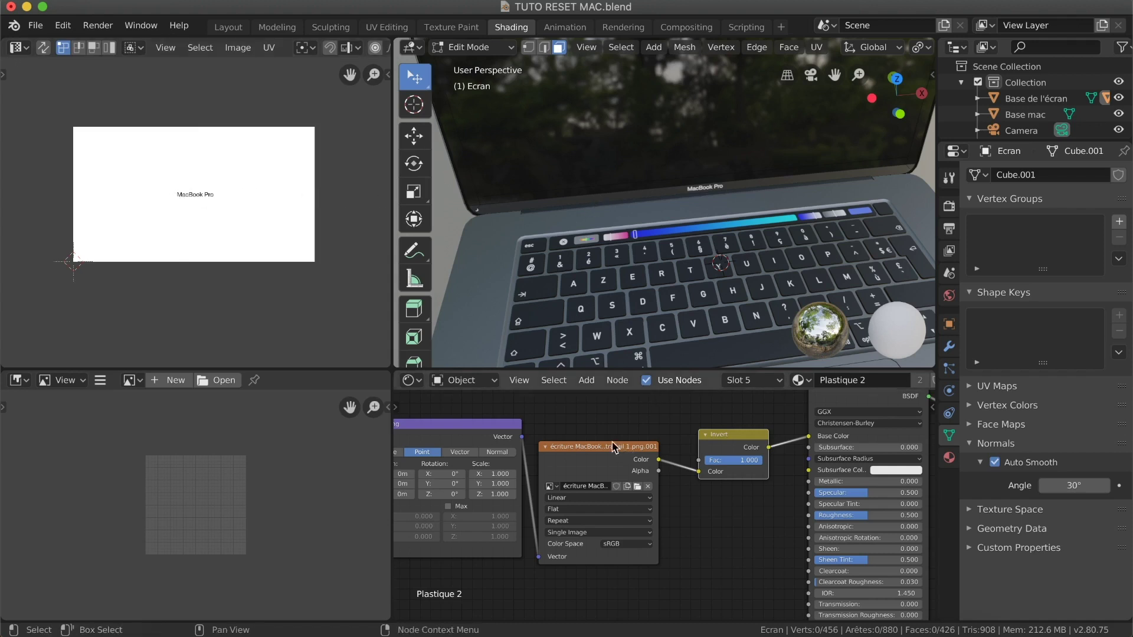
Change the lettering image texture's extension mode from Repeat to Extend.
scroll(601, 435, left, 2)
click(618, 522)
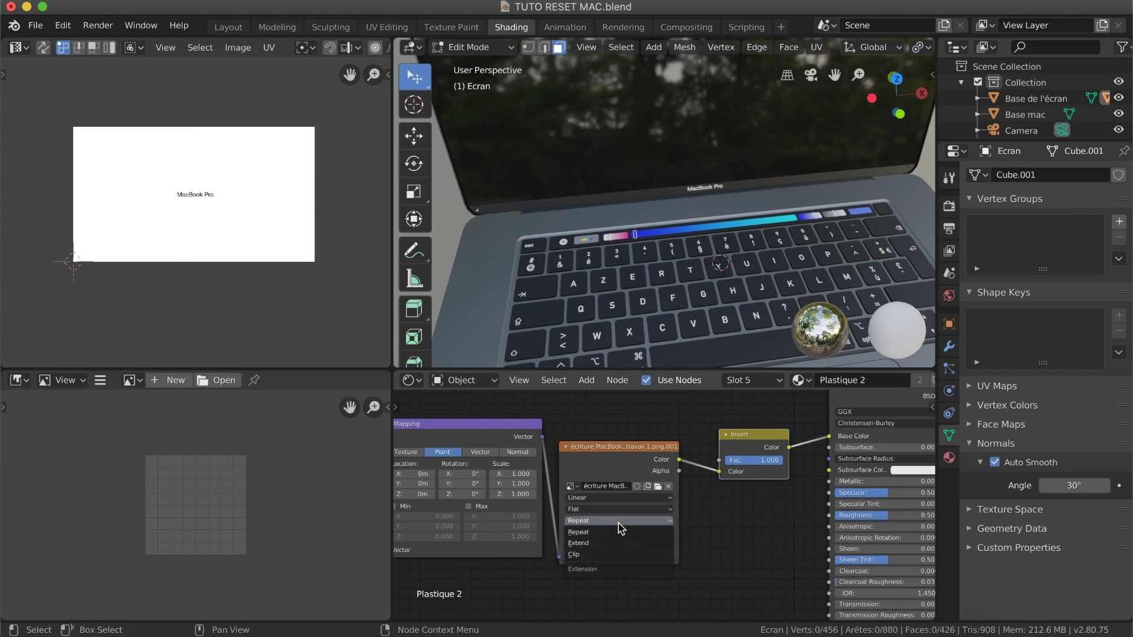
click(611, 542)
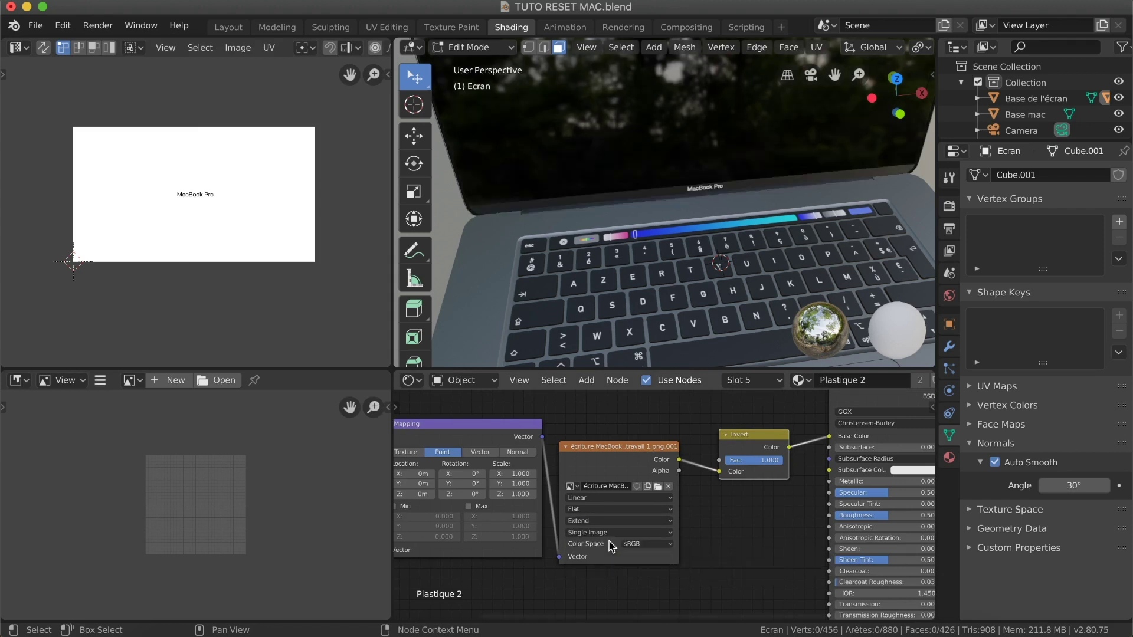
Check the lettering and the whole laptop from several angles, and save the file.
scroll(686, 217, down, 5)
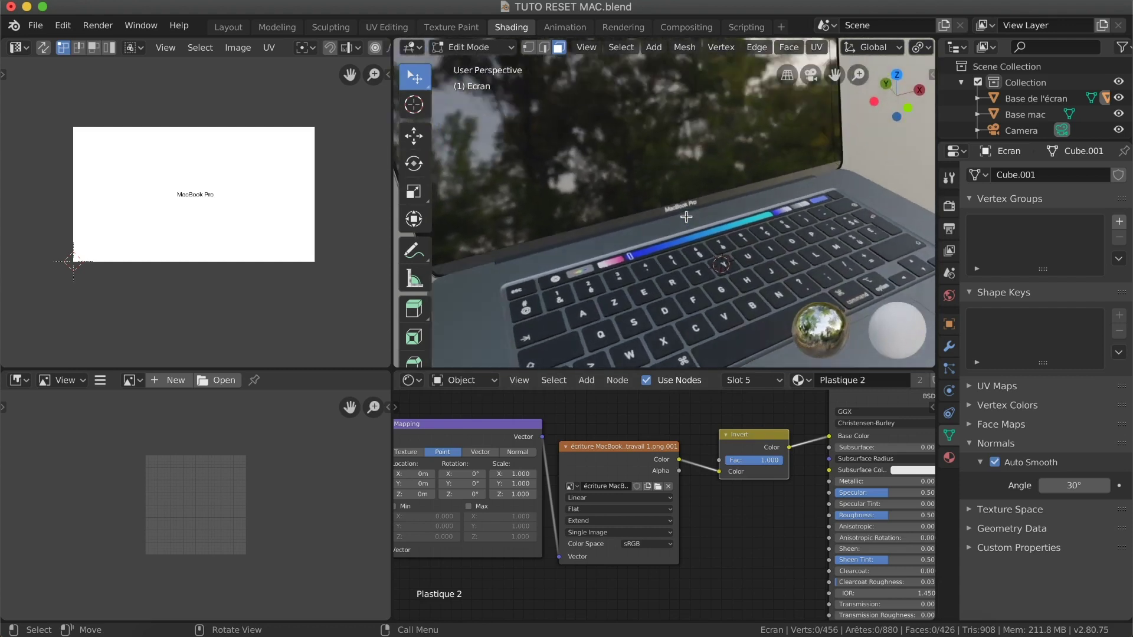
ctrl+scroll(686, 216, up, 2)
ctrl+scroll(686, 217, down, 3)
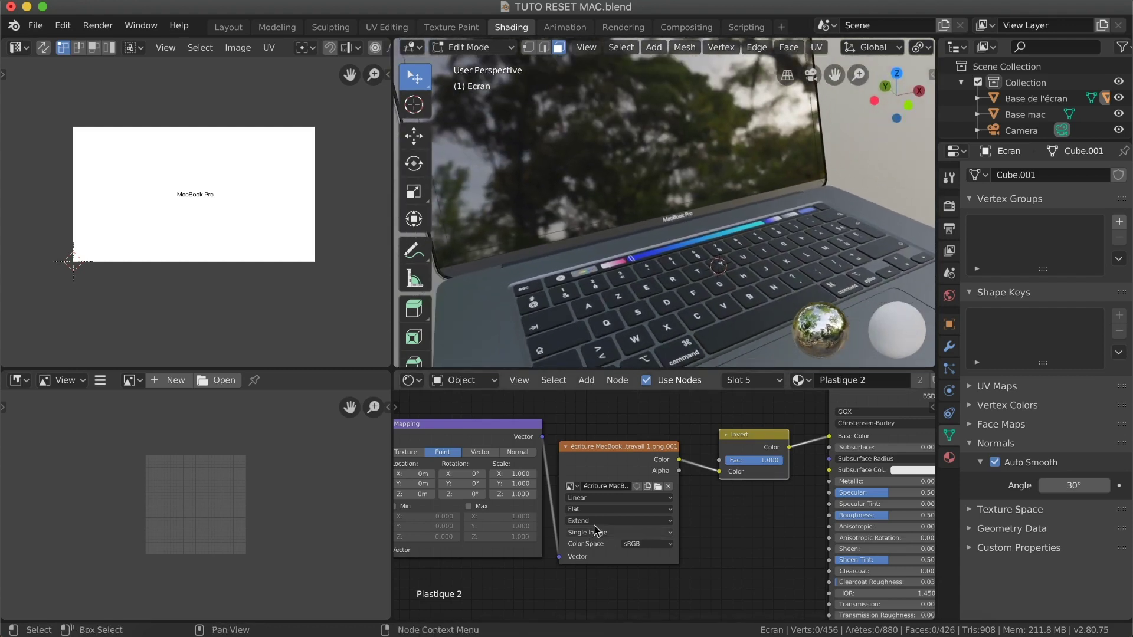
ctrl+scroll(662, 327, up, 1)
ctrl+scroll(662, 327, down, 3)
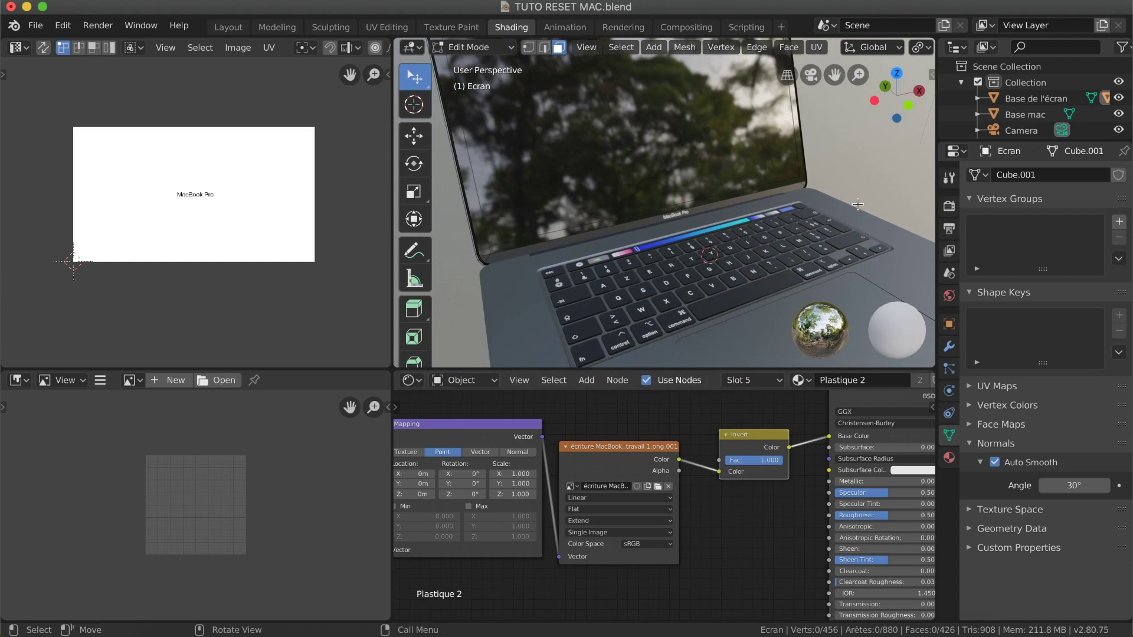
ctrl+scroll(717, 210, up, 6)
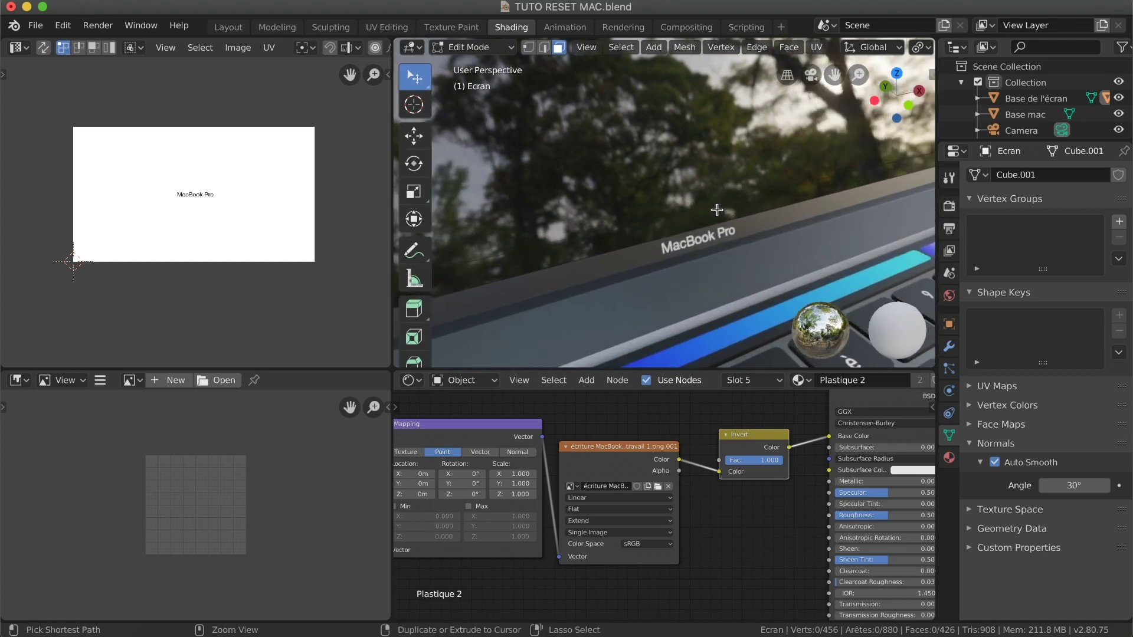
ctrl+scroll(716, 210, down, 6)
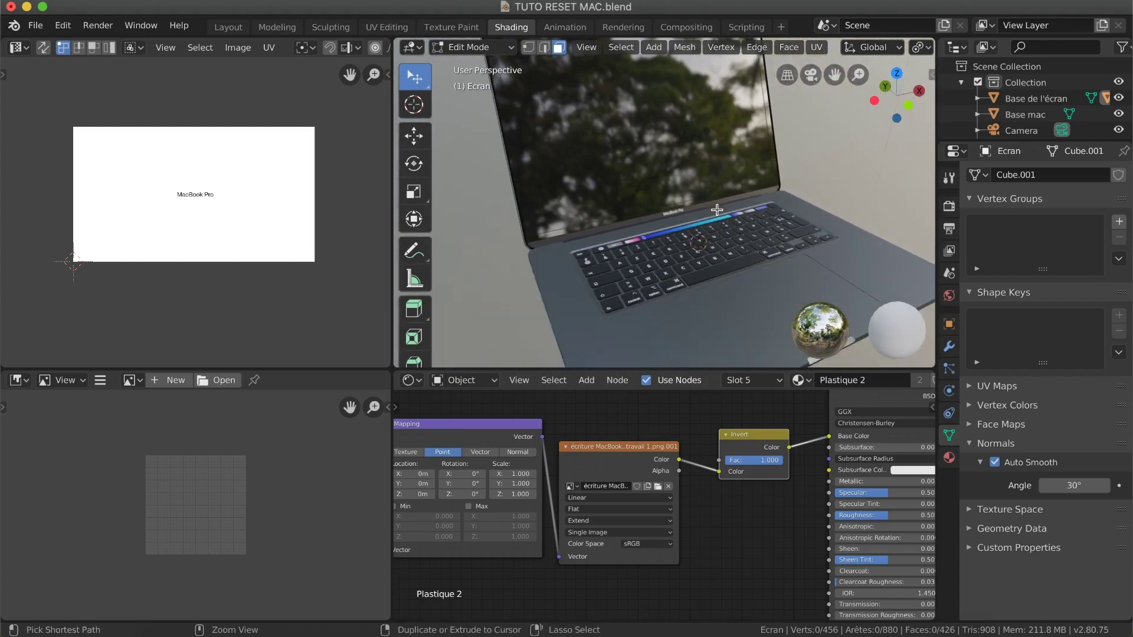
scroll(717, 210, down, 5)
scroll(717, 210, up, 4)
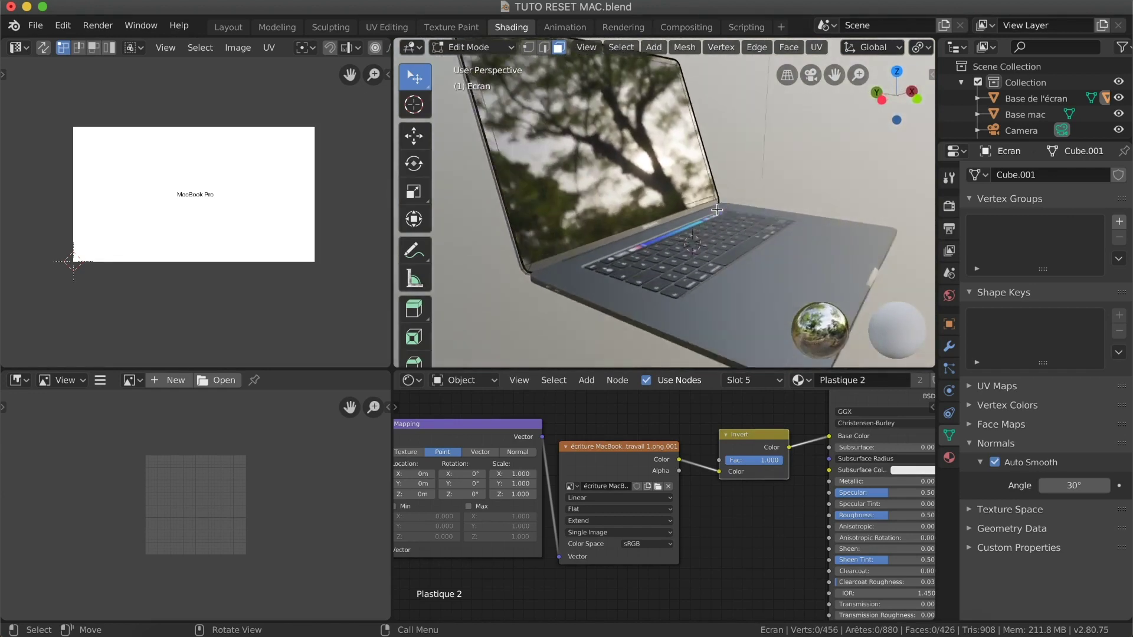
key(ctrl+s)
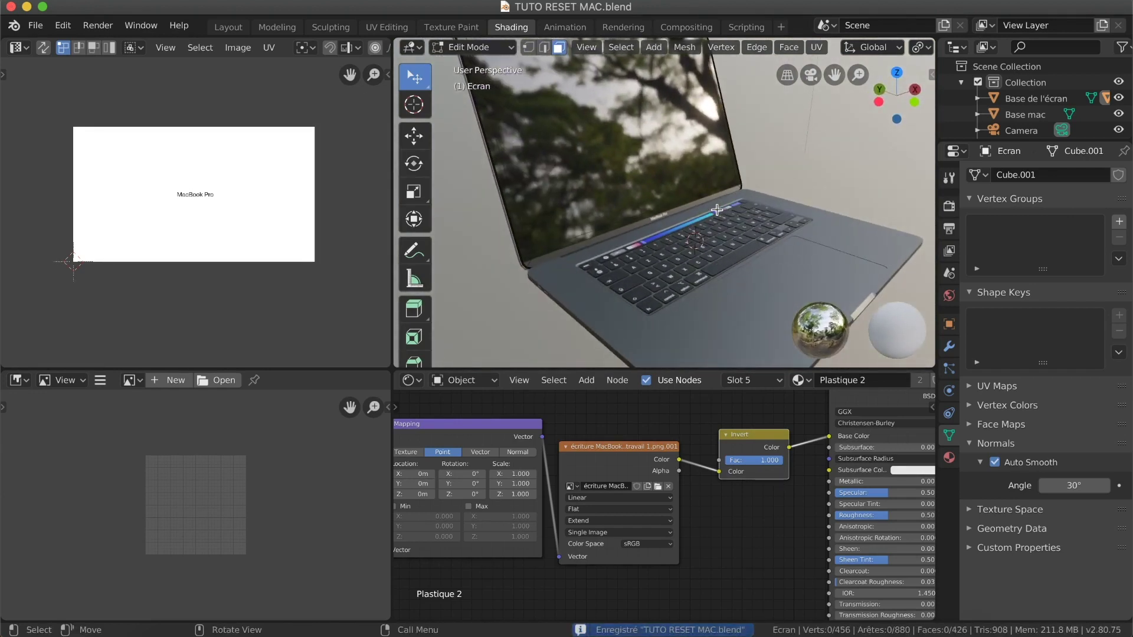
Turn to the back of the laptop and select the large outer face of the screen lid.
scroll(717, 210, left, 10)
ctrl+scroll(716, 210, down, 5)
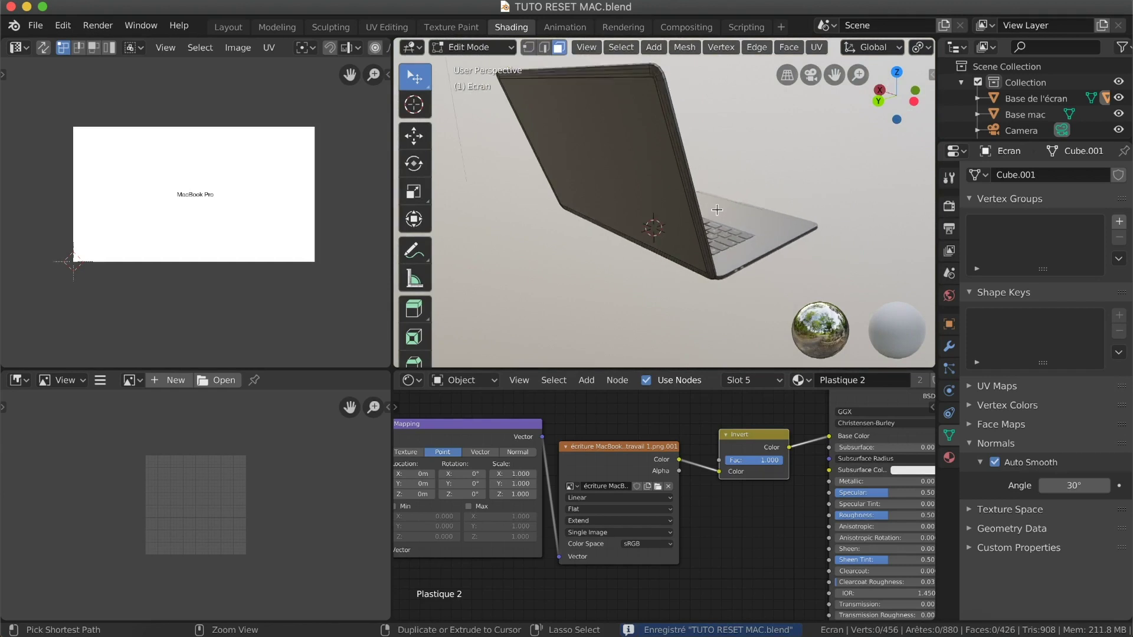
scroll(598, 166, left, 3)
scroll(597, 165, left, 3)
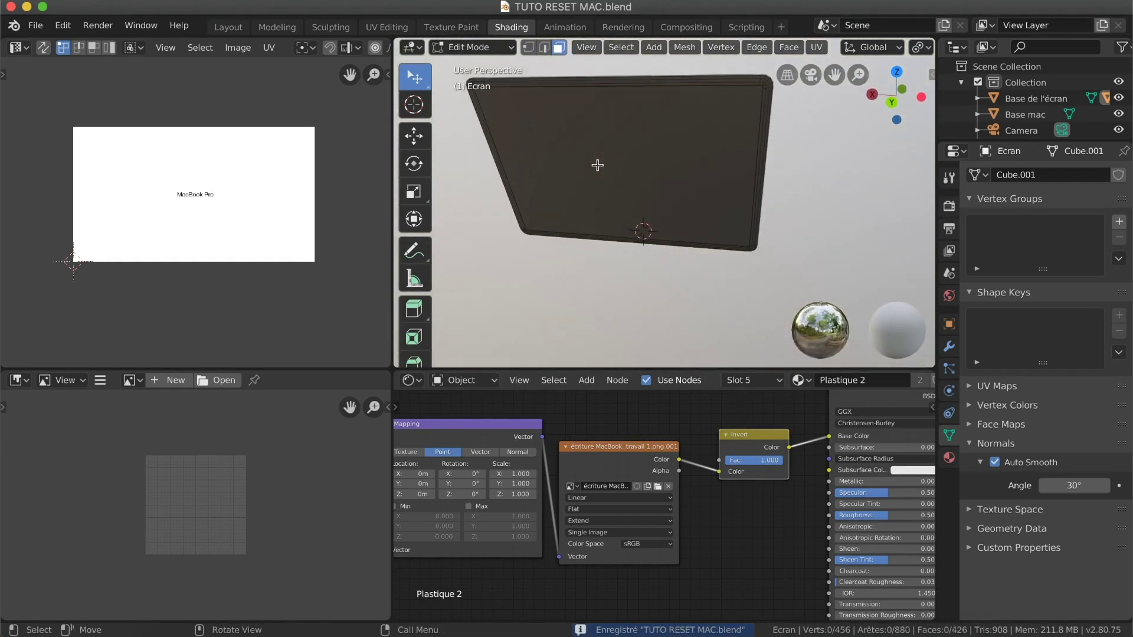
click(602, 130)
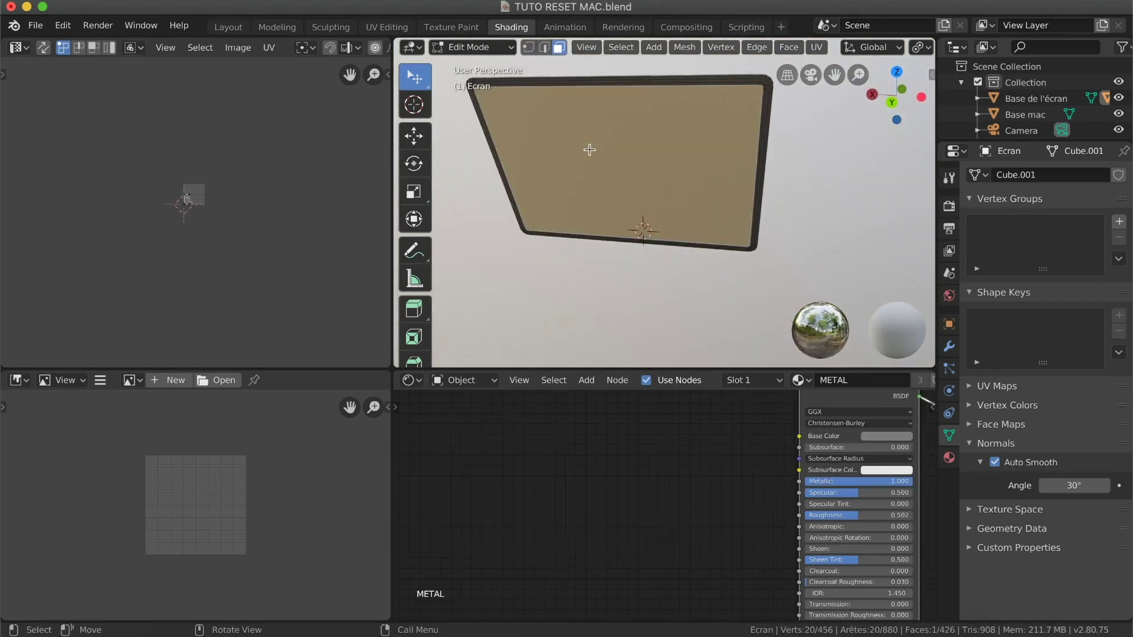
Add a Texture Coordinate node and a Mapping node before the Principled BSDF in the METAL material.
scroll(720, 480, down, 1)
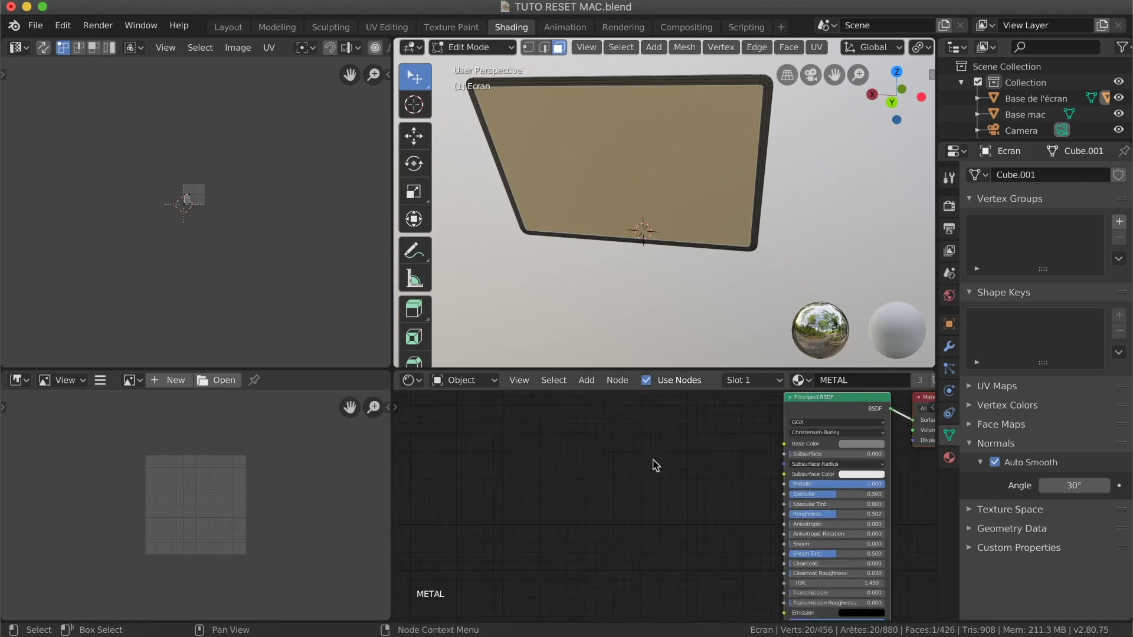
scroll(667, 480, left, 2)
scroll(667, 480, left, 1)
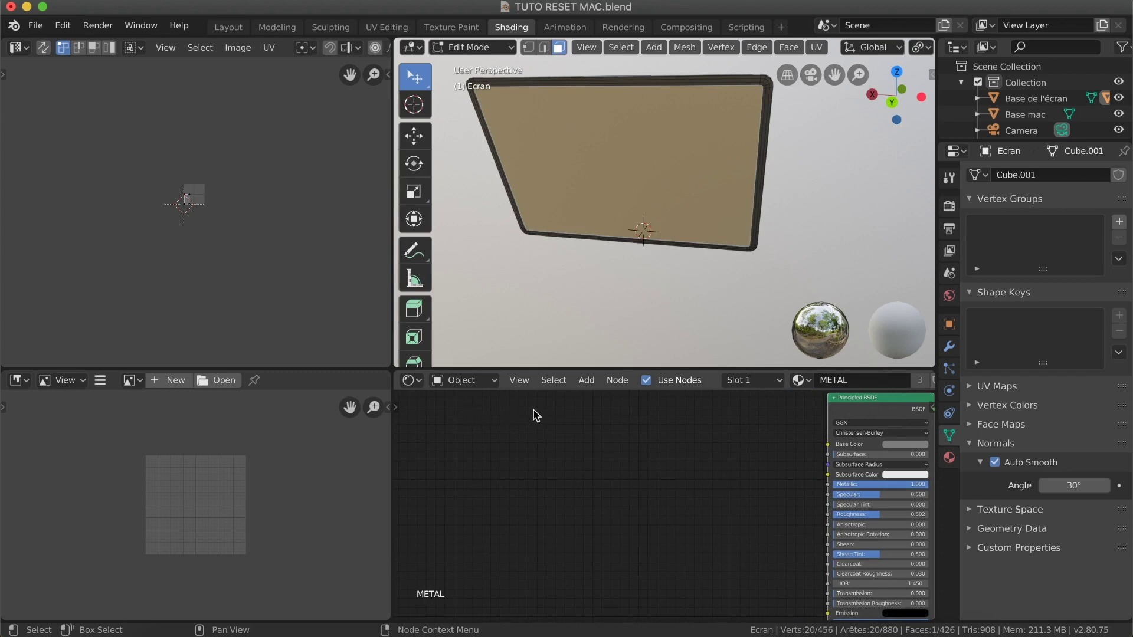
click(590, 382)
mouse_move(605, 424)
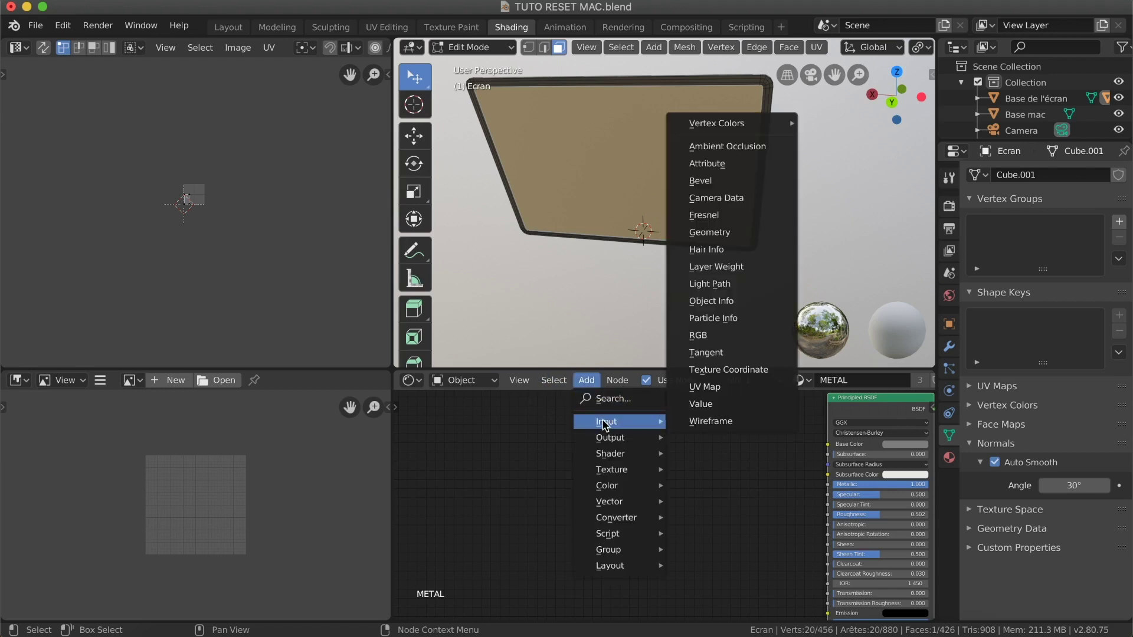
click(728, 369)
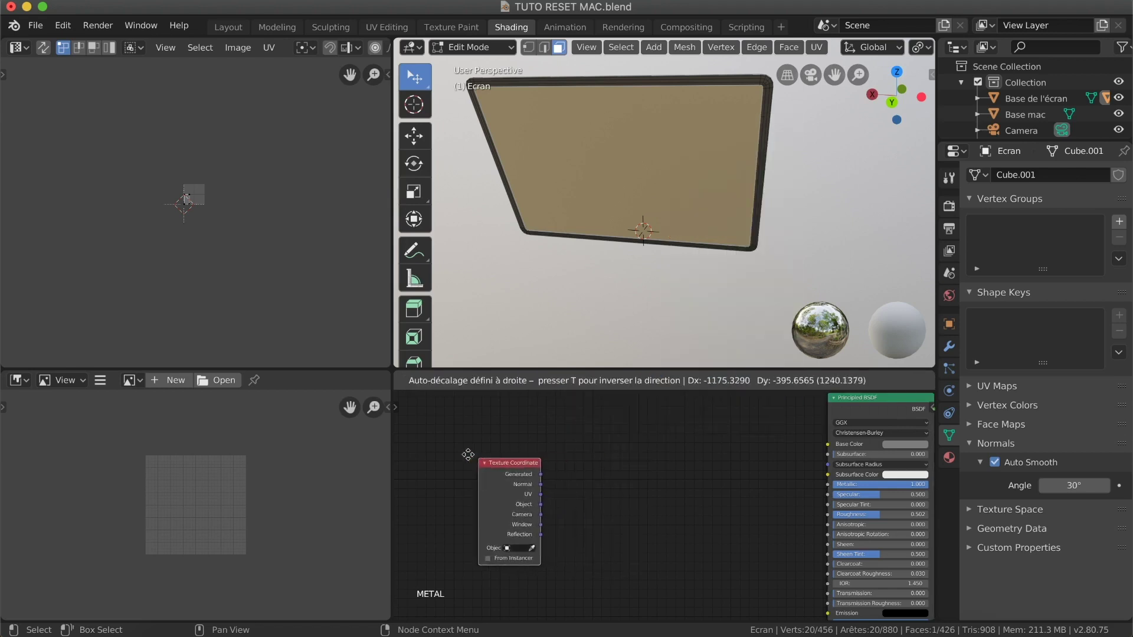
click(457, 451)
click(586, 381)
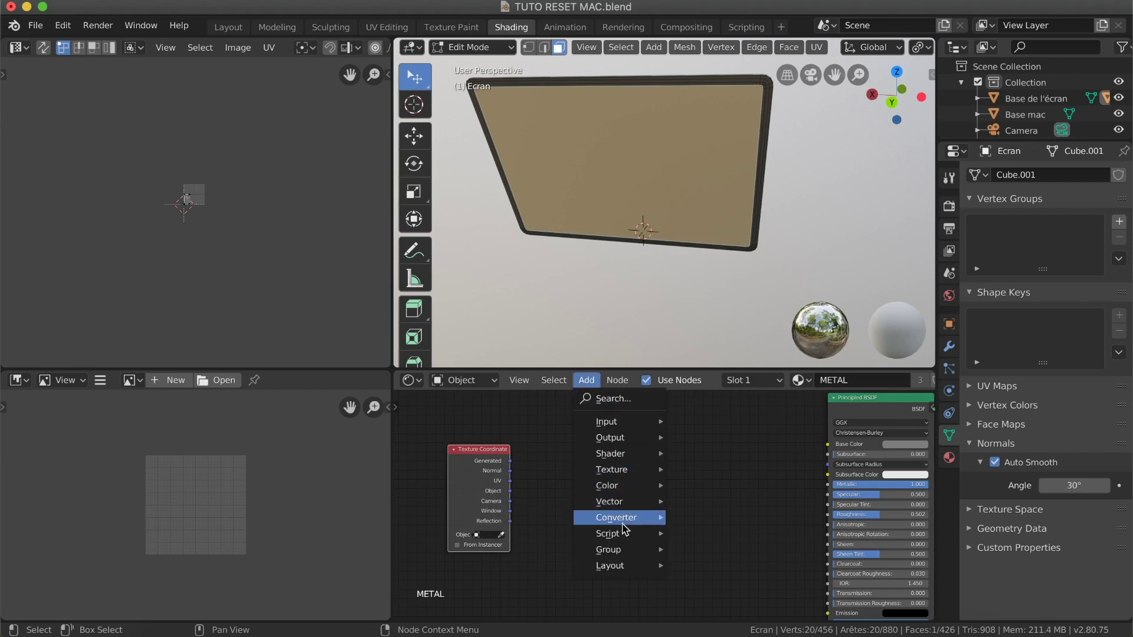
mouse_move(626, 518)
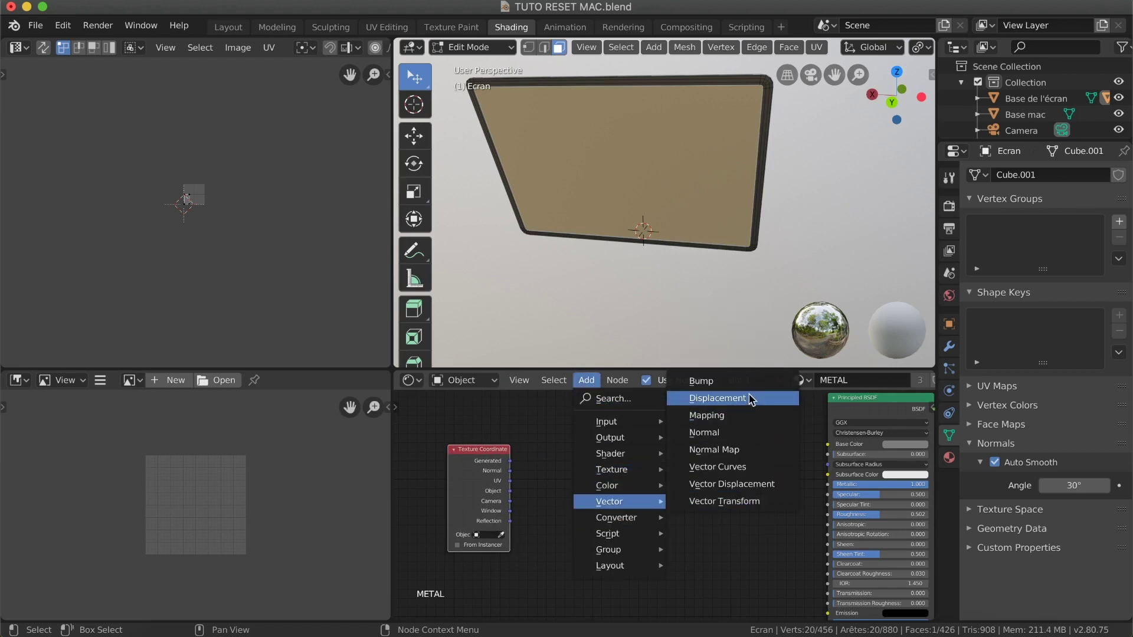
click(738, 418)
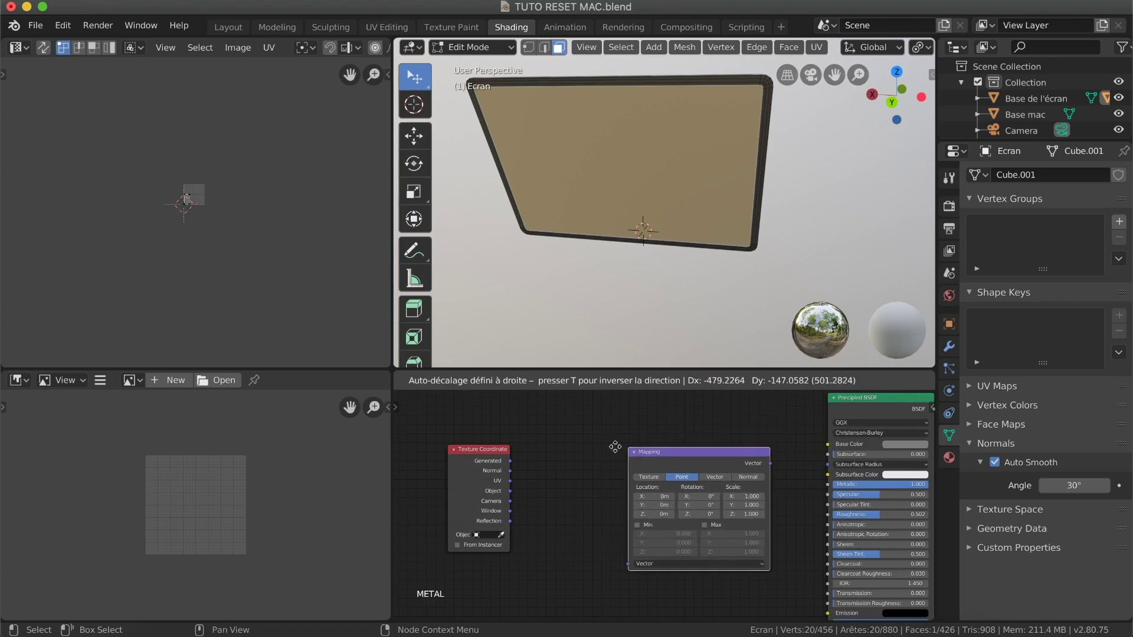
click(539, 443)
Add an Image Texture node beside the Mapping node and shift the three new nodes away from the Principled BSDF.
click(599, 380)
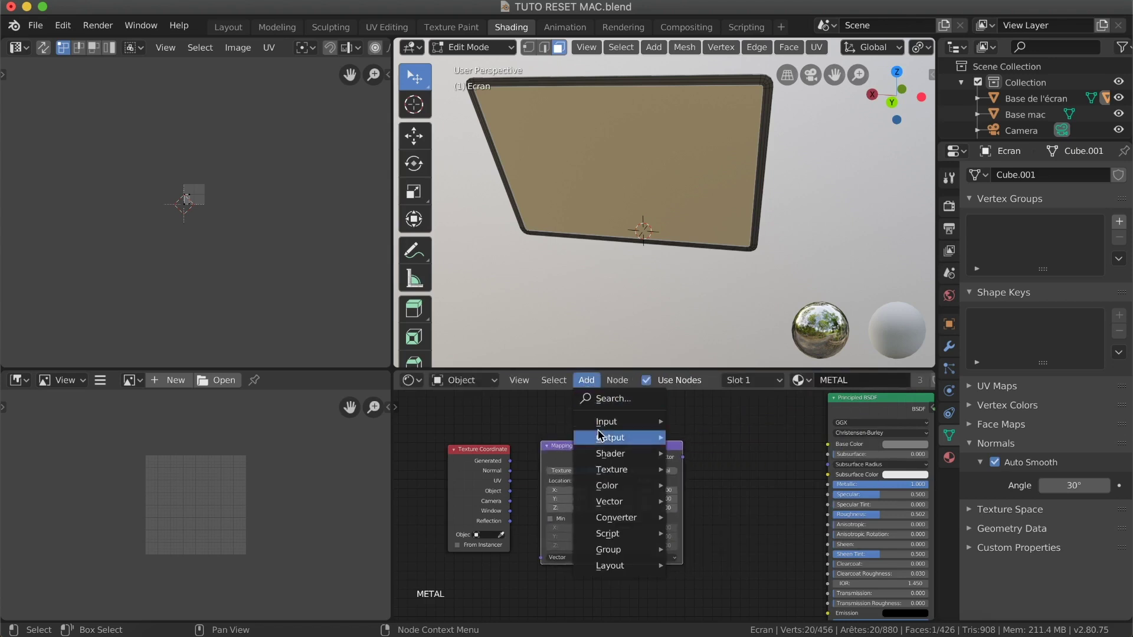
mouse_move(617, 476)
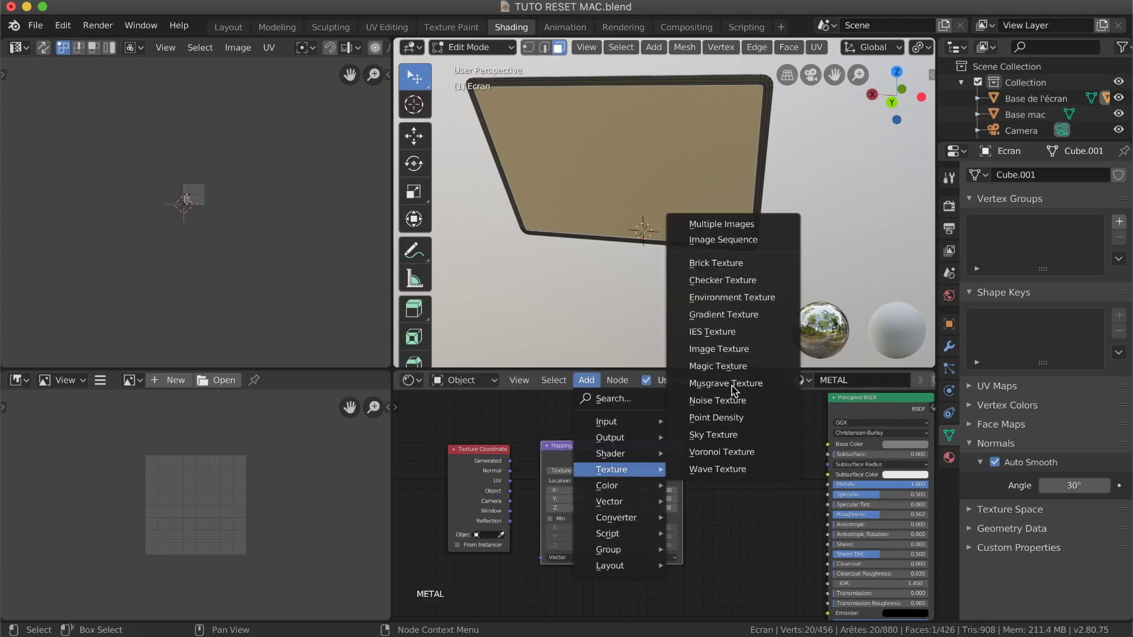
click(732, 348)
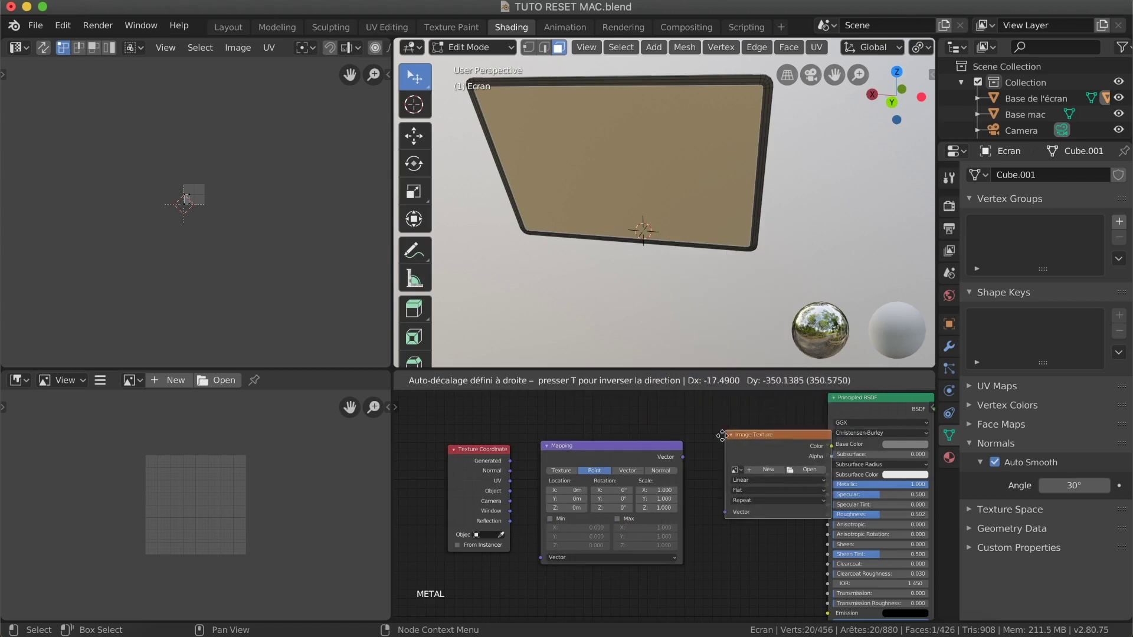
click(697, 452)
drag(732, 422, 482, 498)
key(g)
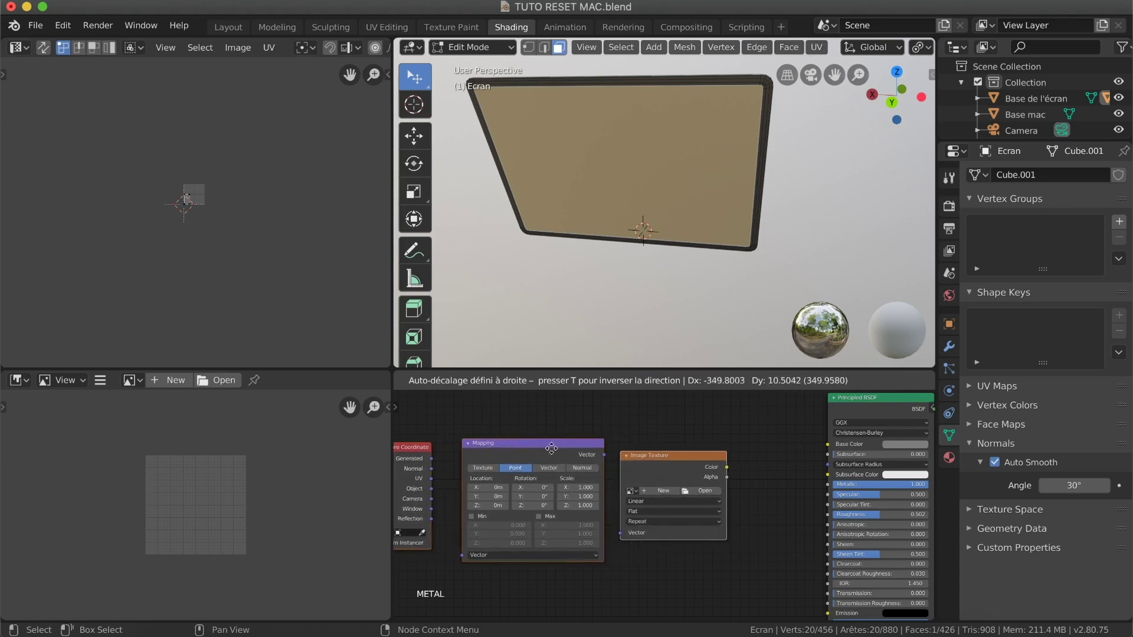
click(525, 454)
scroll(525, 454, left, 2)
scroll(525, 453, left, 4)
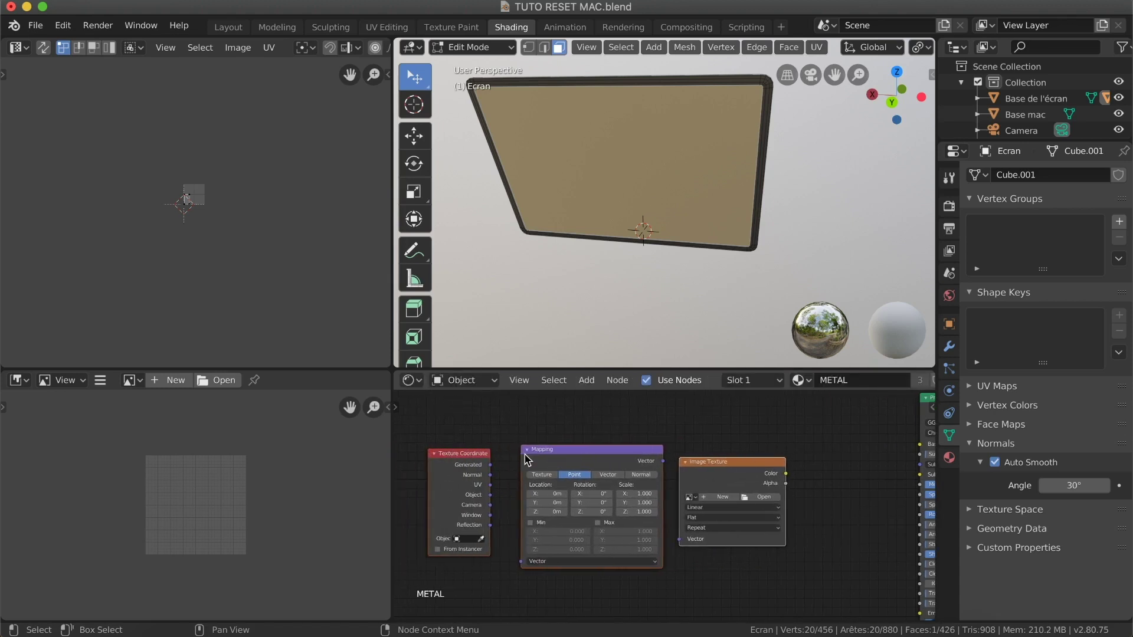
Link the UV output through the Mapping and Image Texture nodes, and connect the image Color to Base Color.
click(495, 451)
drag(492, 486, 522, 561)
drag(665, 460, 679, 539)
drag(789, 475, 920, 446)
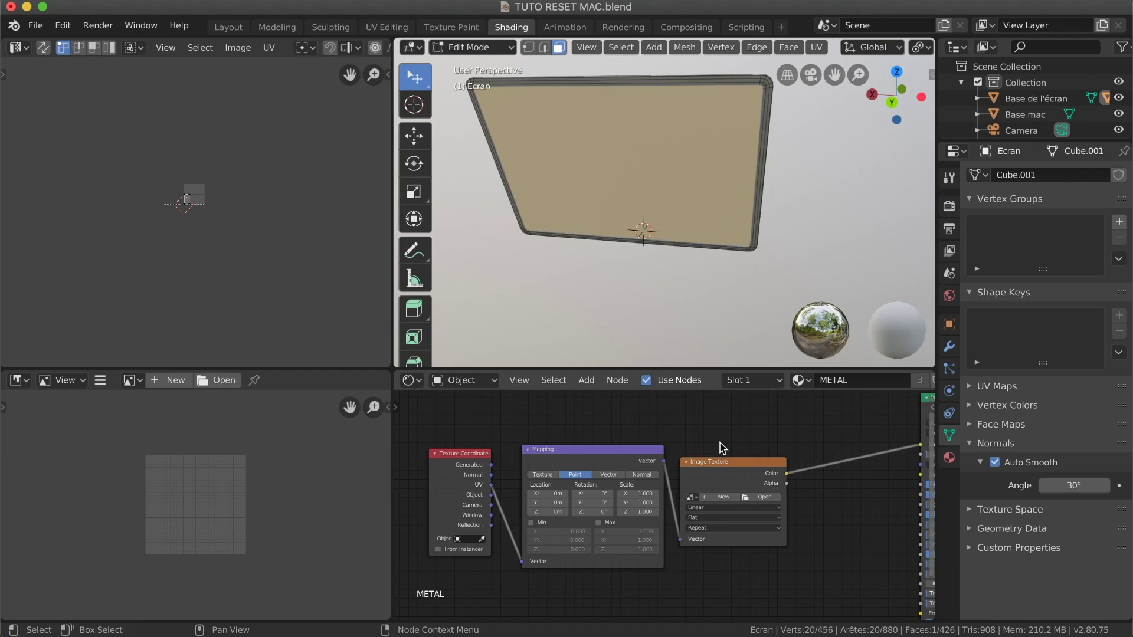
Load "logo Apple_Plan de travail 1.png" into the METAL material's Image Texture node.
middle_drag(649, 167, 648, 170)
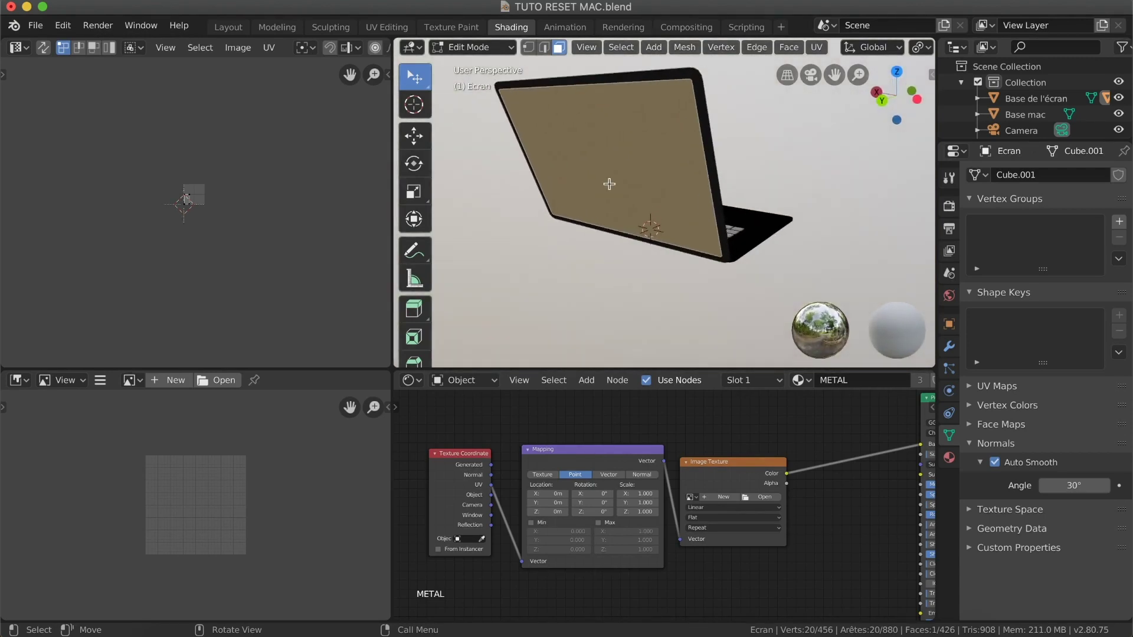
click(761, 498)
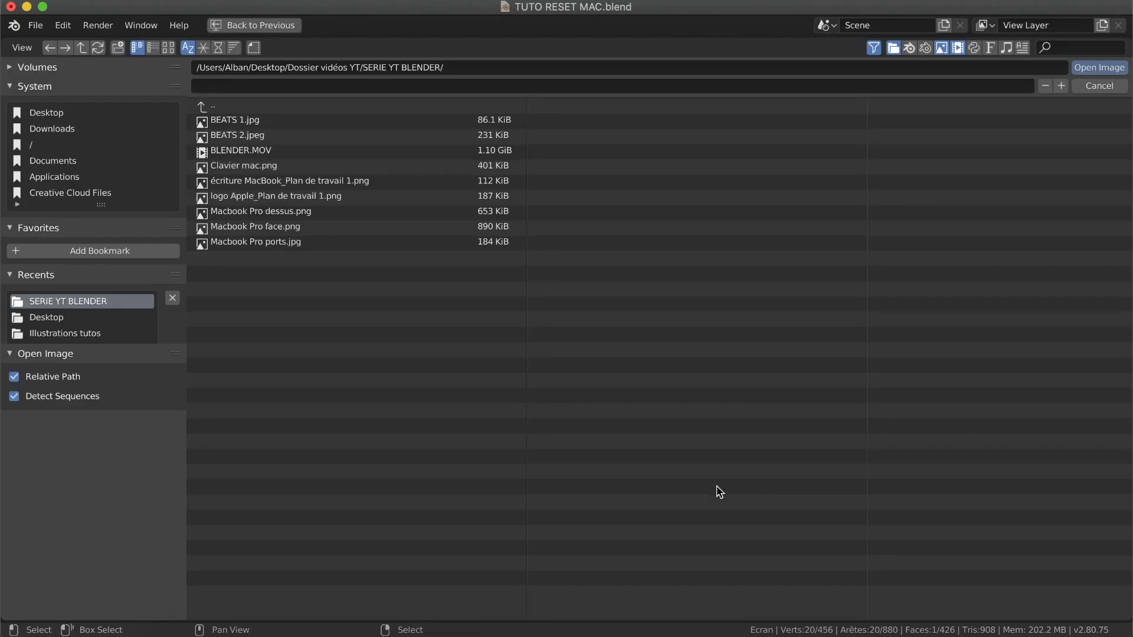
double_click(250, 198)
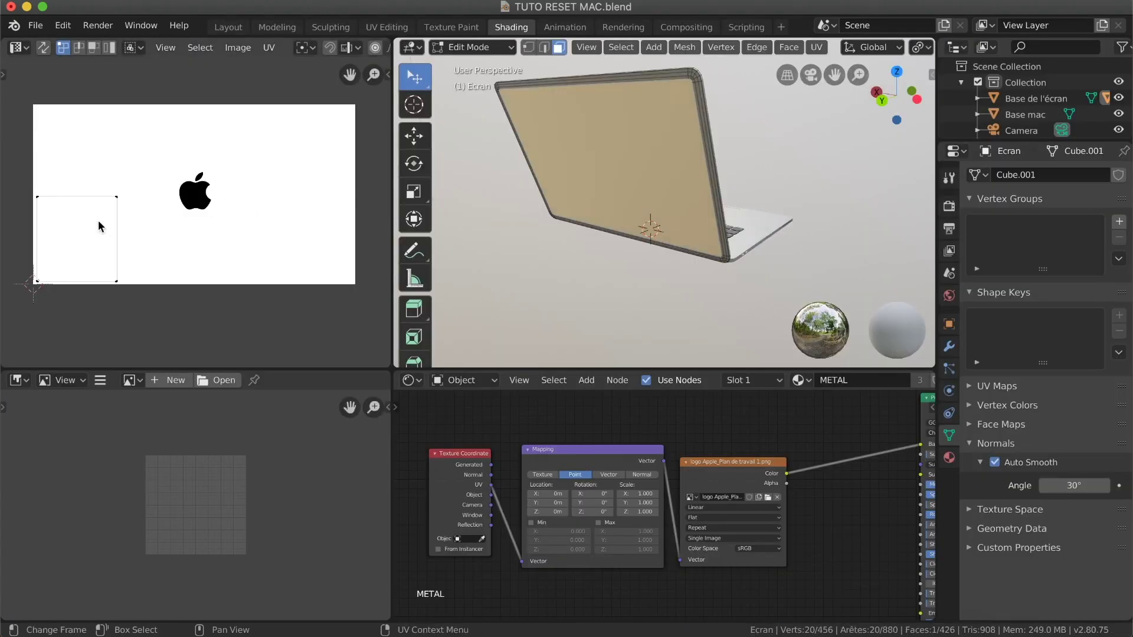
Reselect the lid's large outer face and select its whole UV island over the Apple logo image.
scroll(637, 164, left, 5)
ctrl+scroll(638, 163, down, 3)
ctrl+scroll(638, 164, down, 1)
ctrl+scroll(637, 163, up, 5)
ctrl+scroll(637, 164, down, 2)
shift+scroll(637, 163, up, 2)
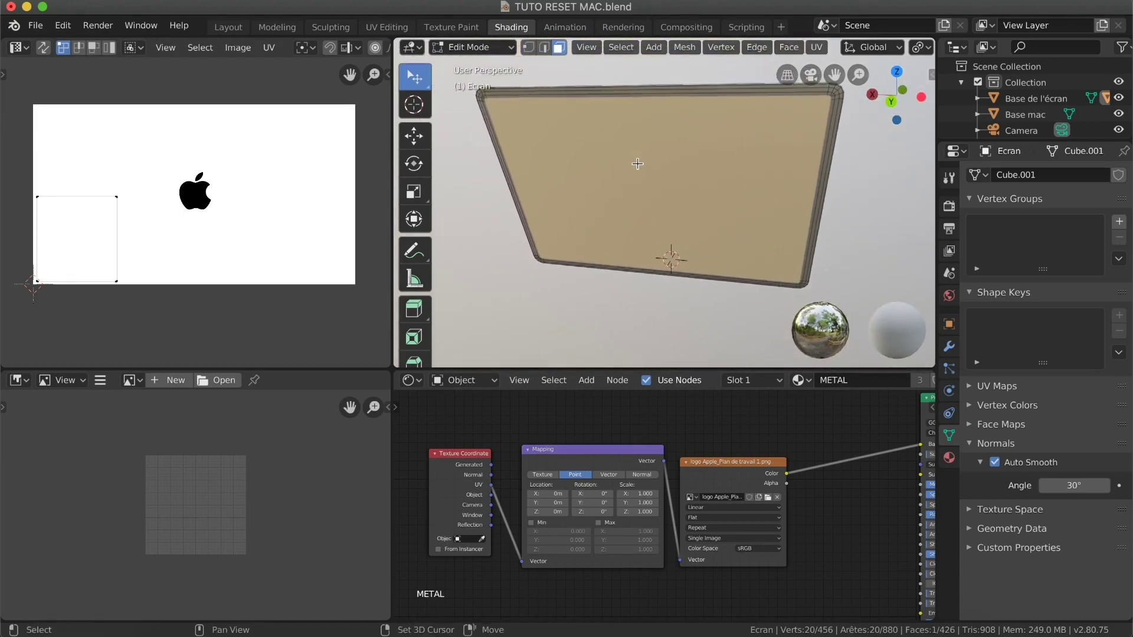
shift+scroll(638, 163, left, 1)
click(886, 195)
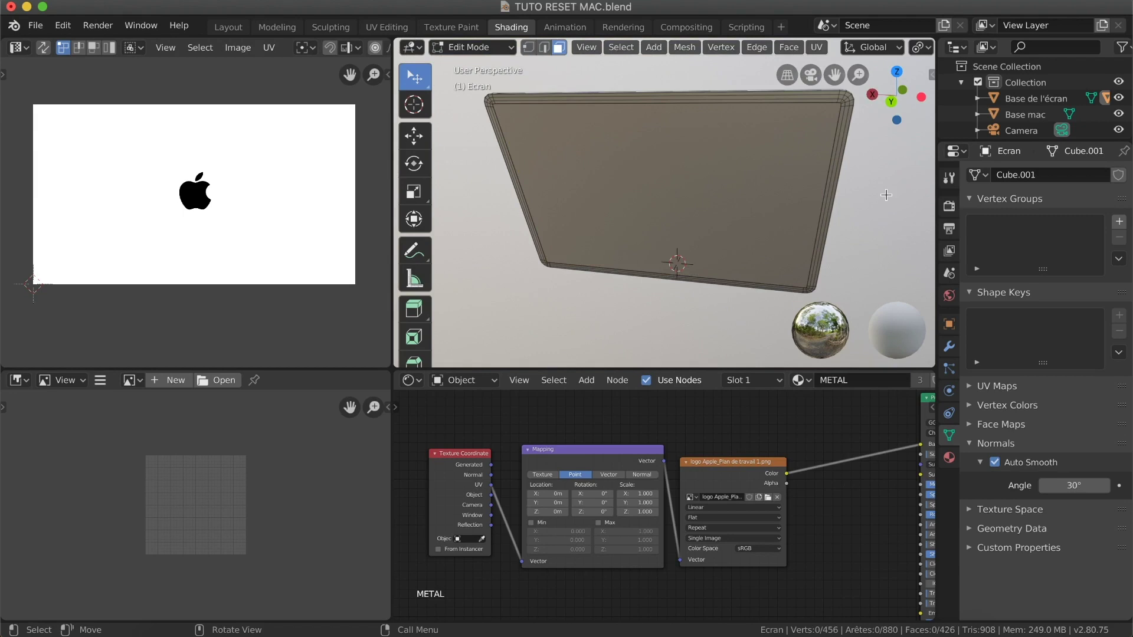
click(665, 176)
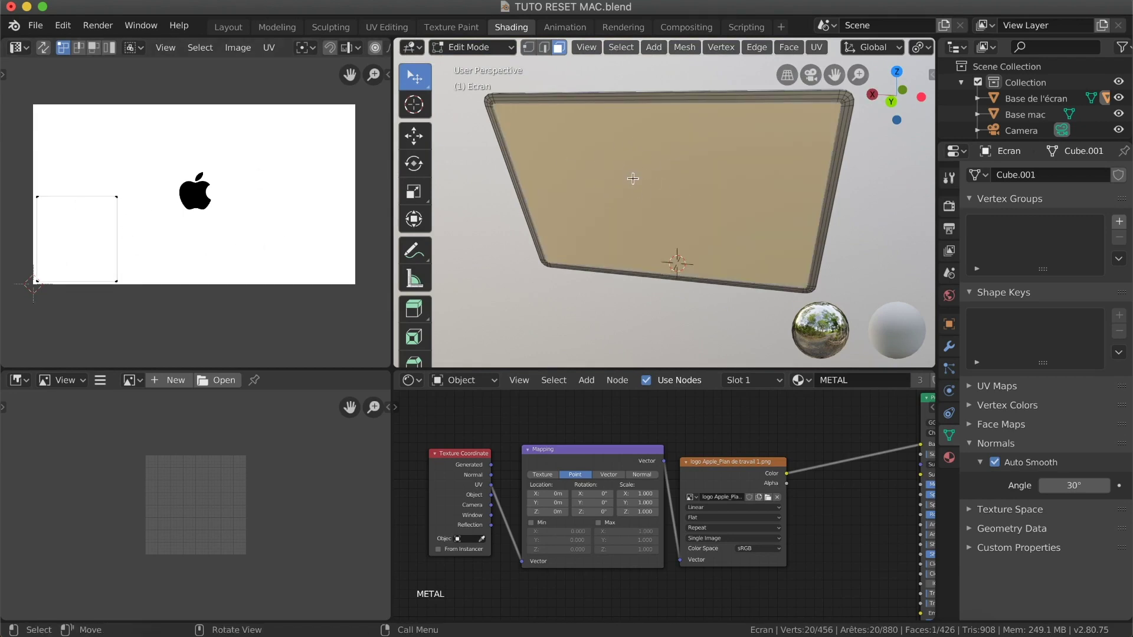
drag(125, 182, 25, 300)
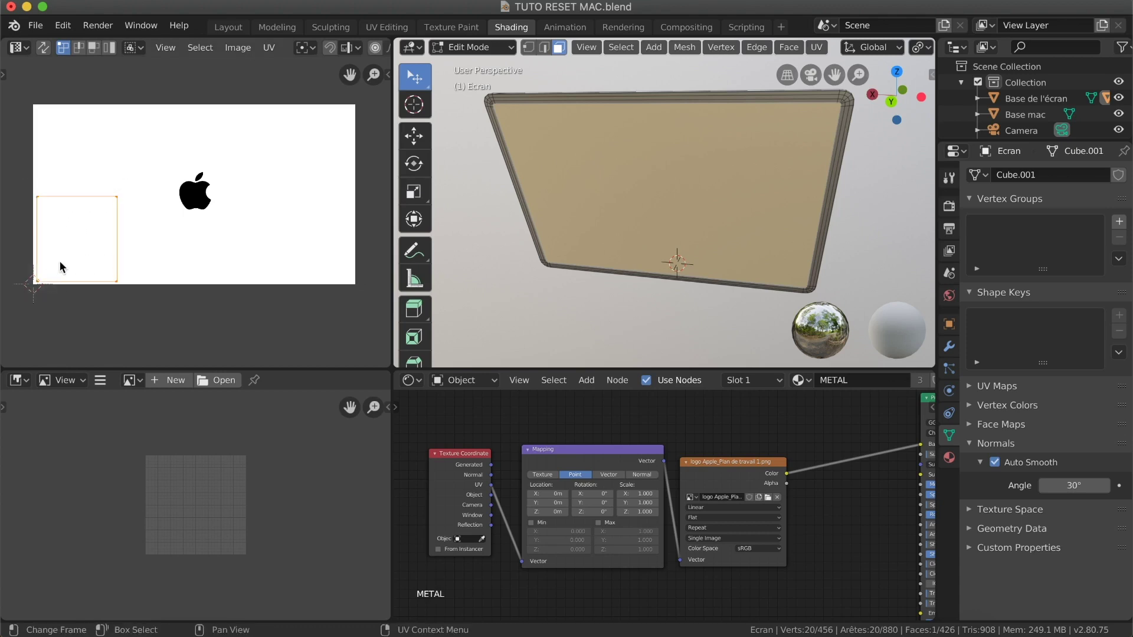
Move the lid face's UV island over the Apple logo and rotate it until the logo sits upright on the lid.
key(g)
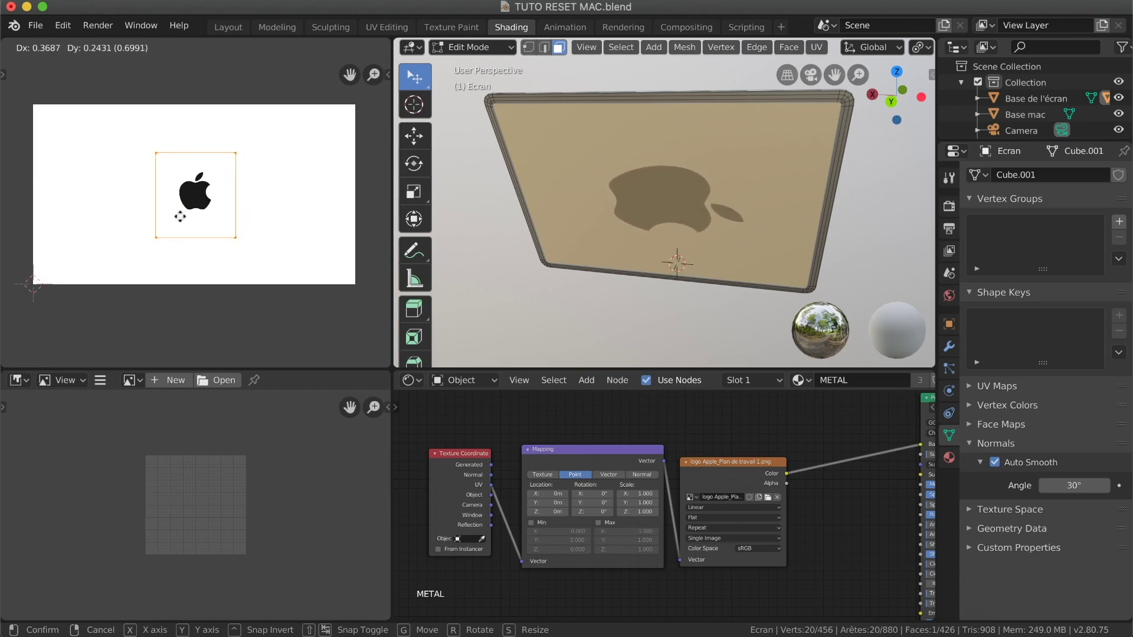
click(180, 216)
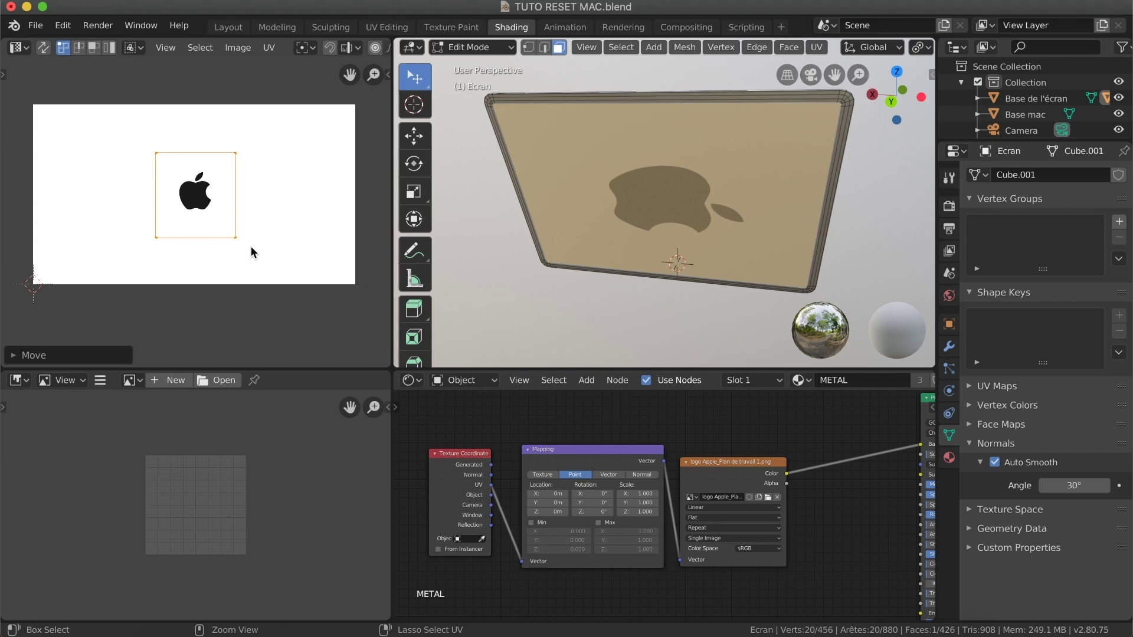
ctrl+scroll(251, 246, up, 3)
ctrl+scroll(251, 246, down, 1)
ctrl+scroll(251, 247, down, 1)
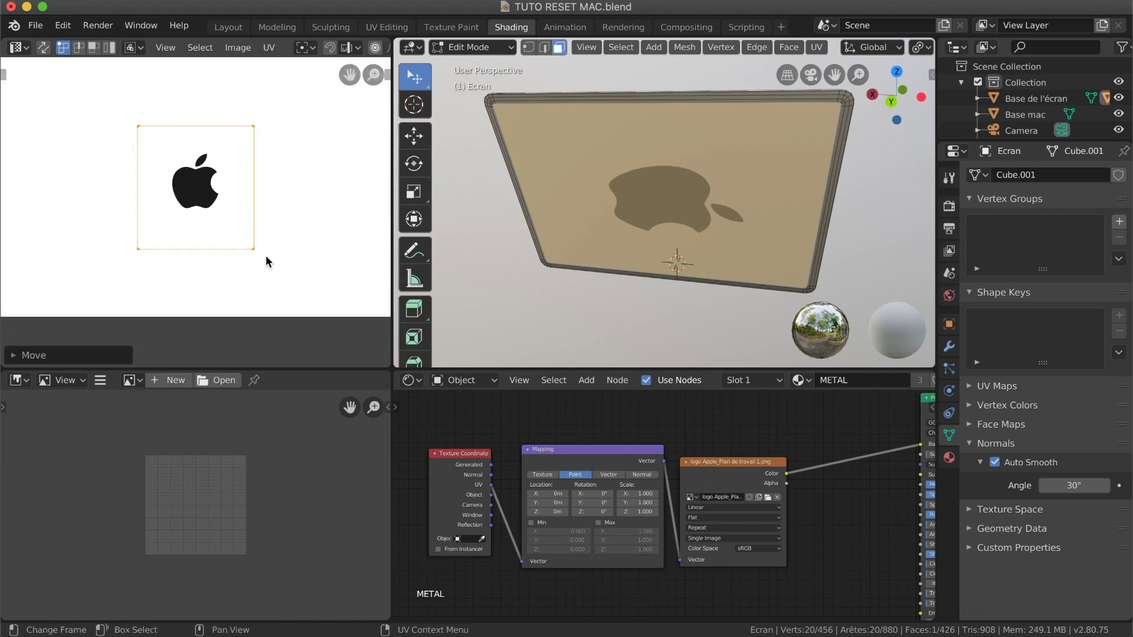
key(r)
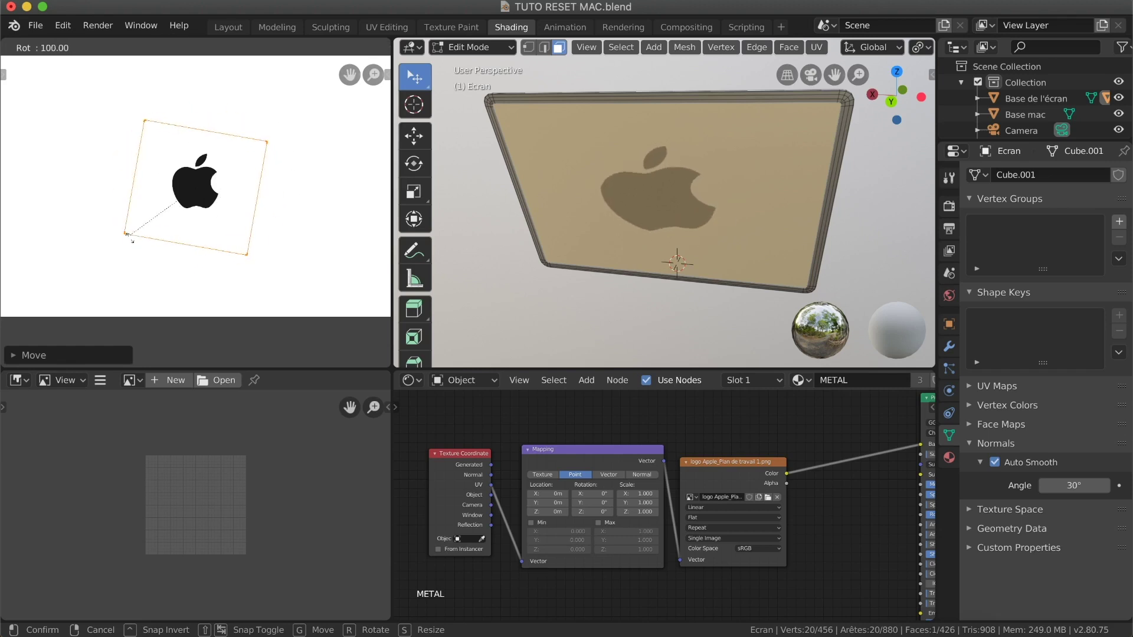
click(135, 246)
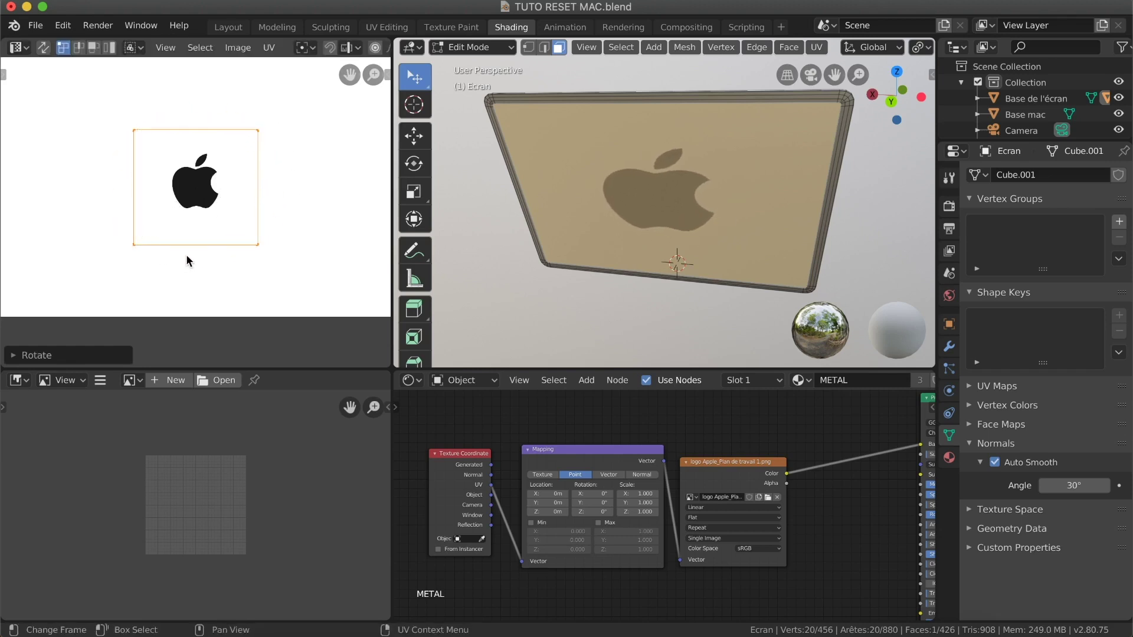
Stretch the whole UV island about 1.4 times along X and scale it up uniformly about 2.4 times.
drag(263, 267, 229, 117)
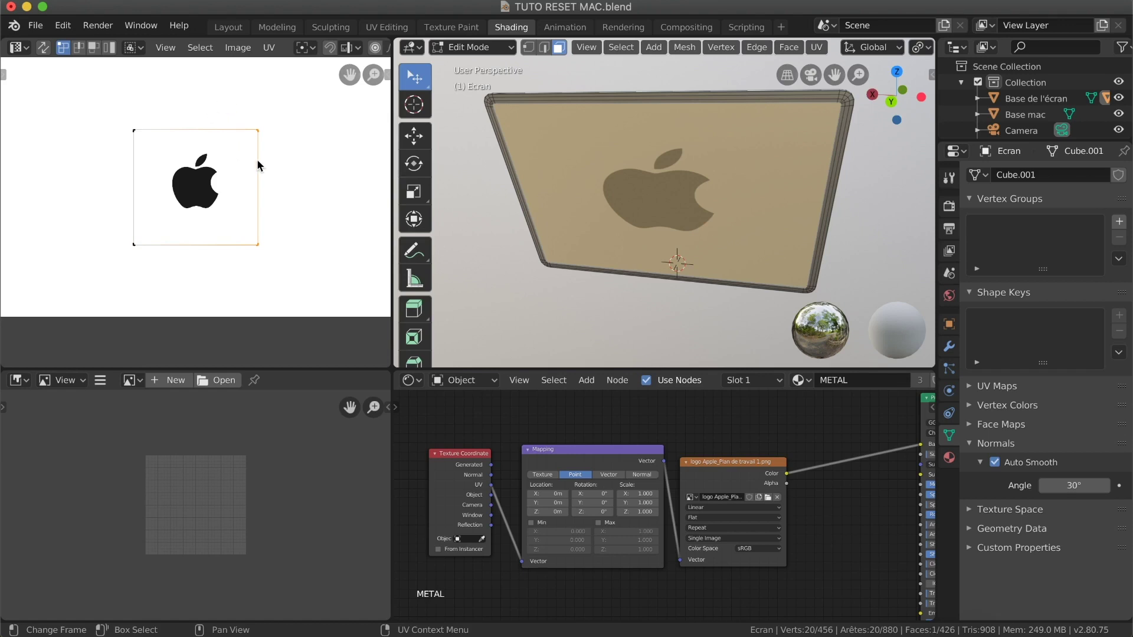
drag(292, 263, 65, 101)
key(s)
key(x)
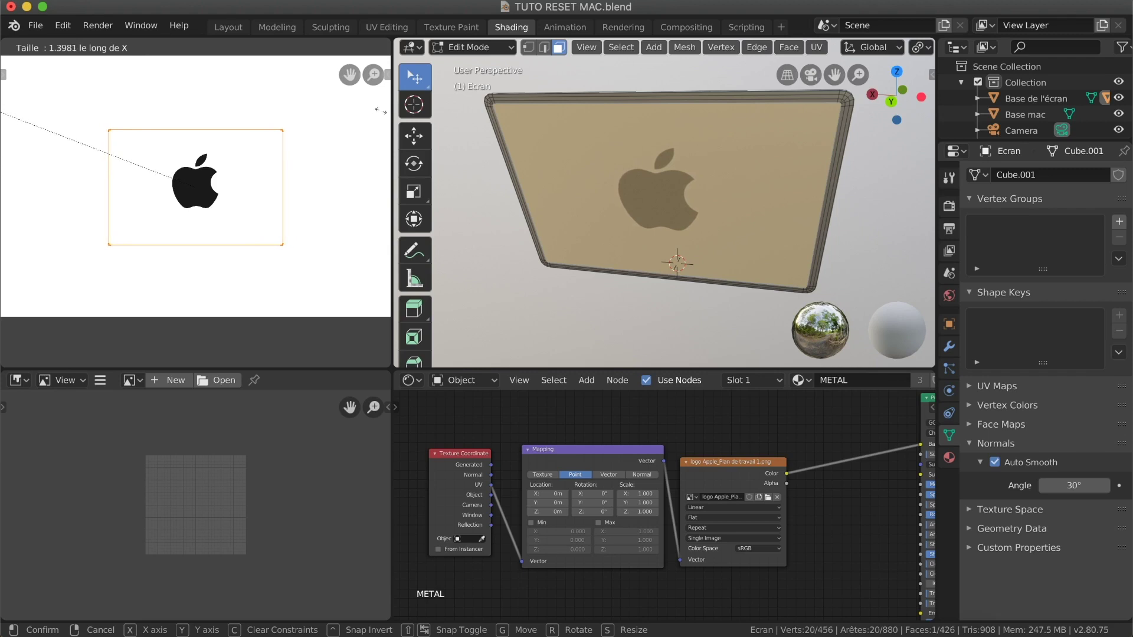
click(378, 111)
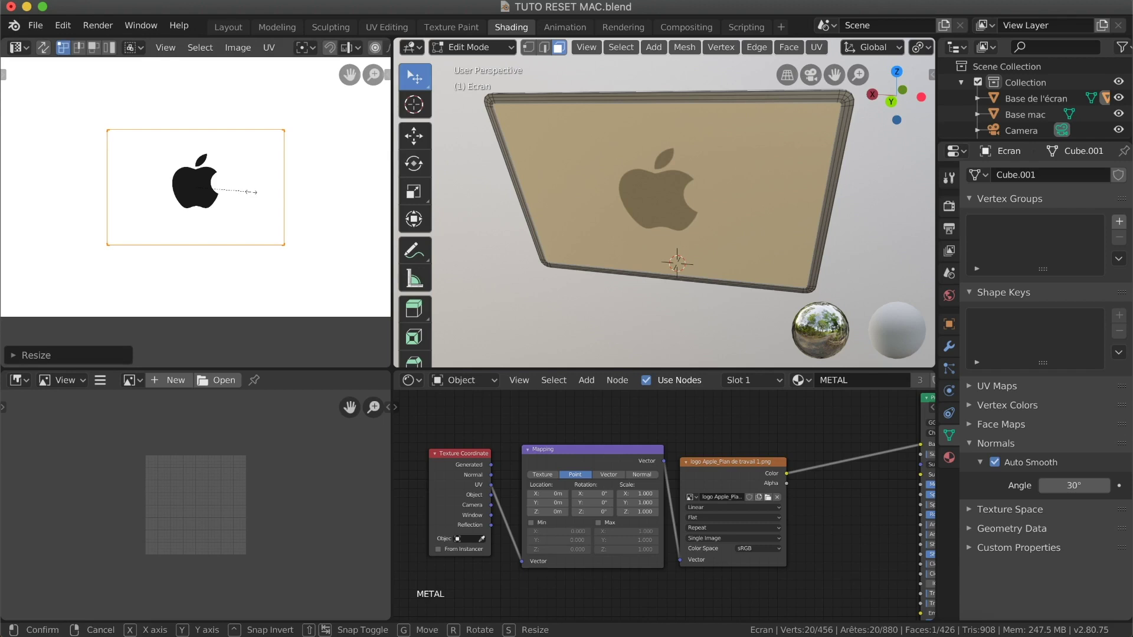
key(s)
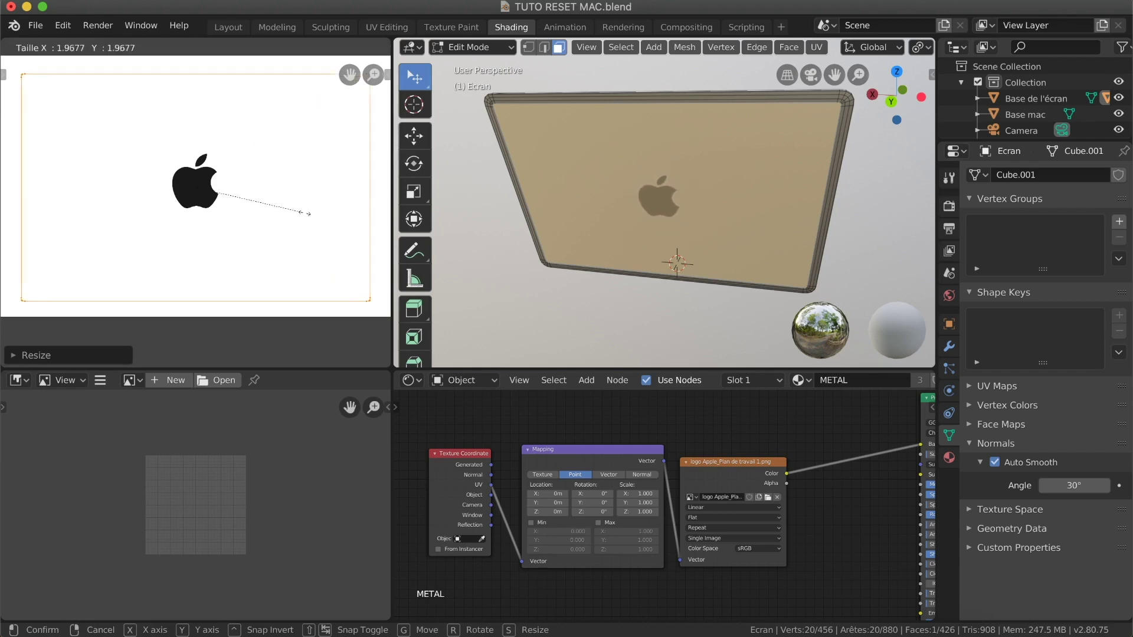
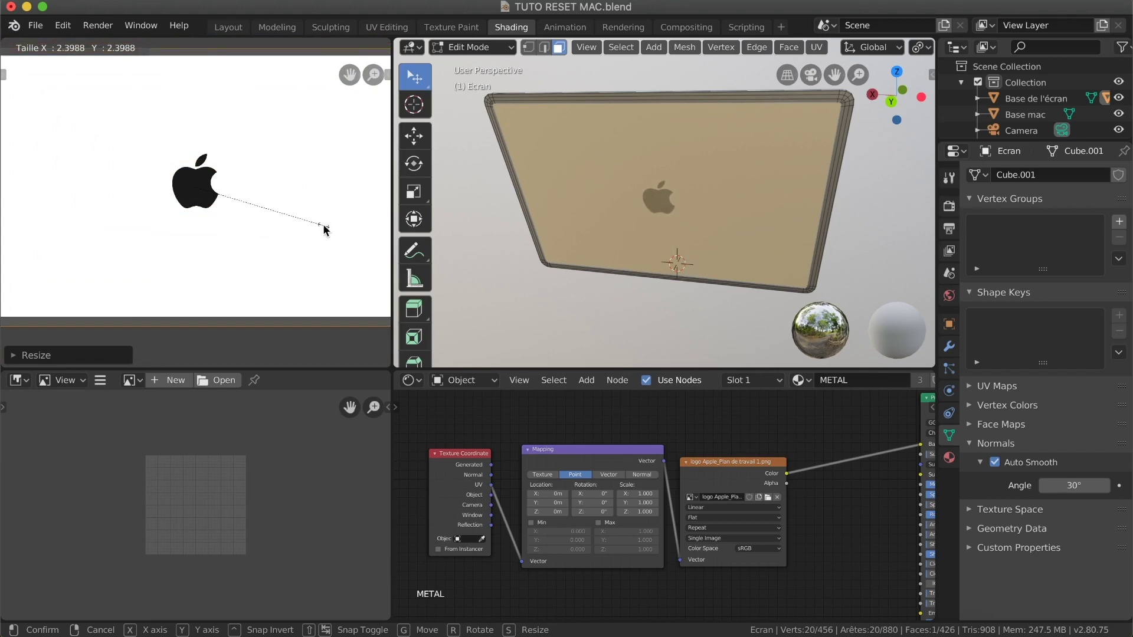
click(326, 229)
Deselect the lid face and examine the Apple logo's size and placement on the lid from several angles.
scroll(663, 183, right, 10)
scroll(662, 184, left, 8)
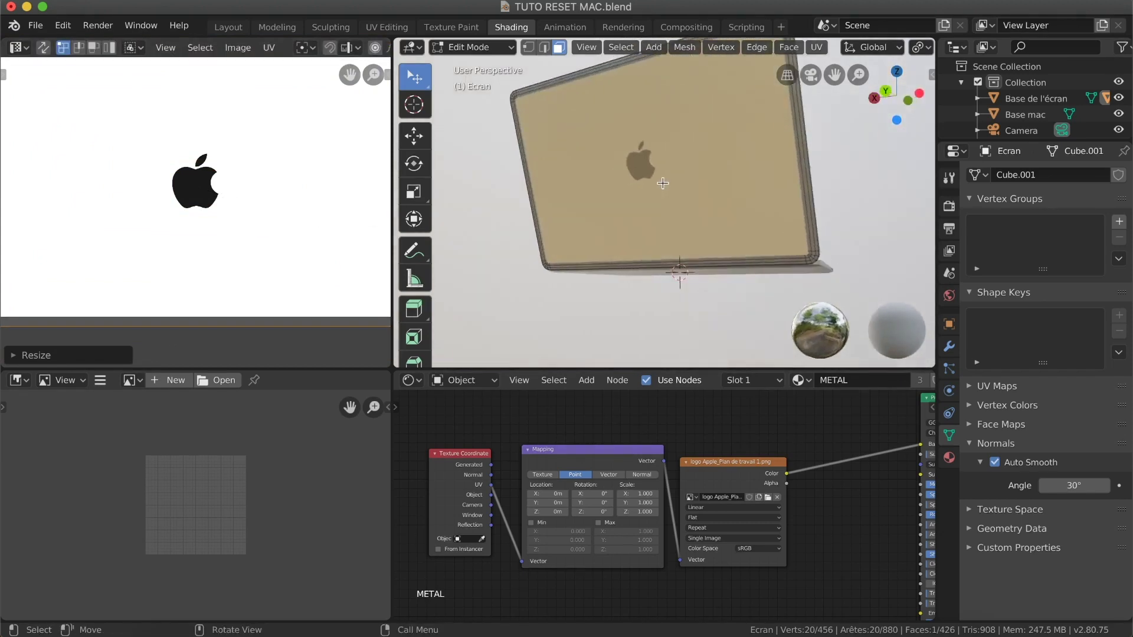
scroll(663, 183, left, 10)
scroll(663, 183, right, 3)
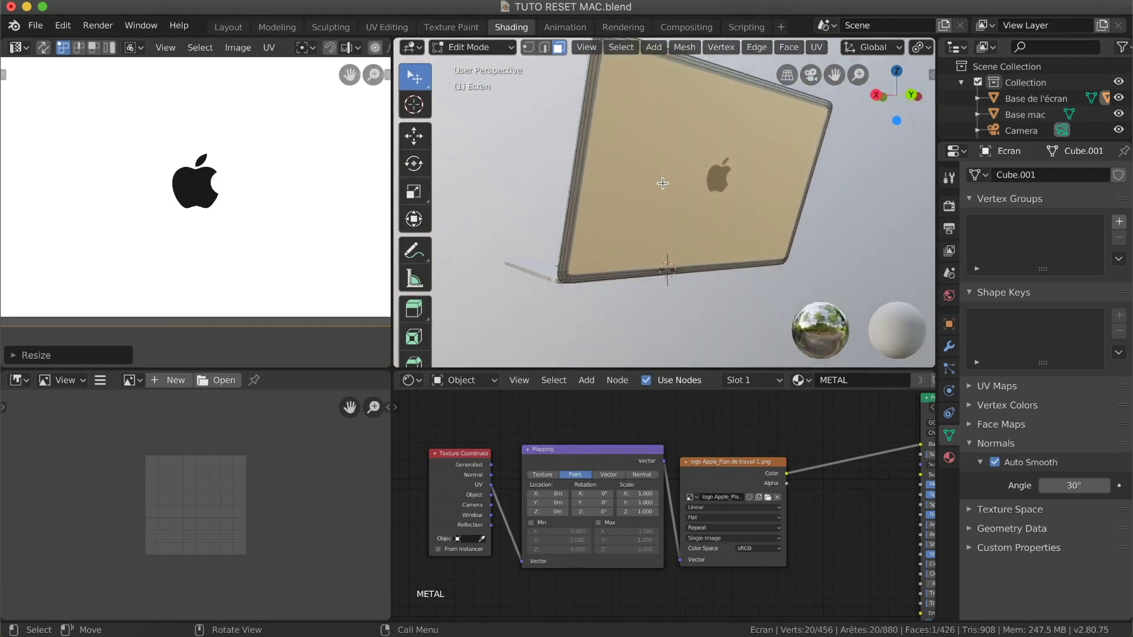
scroll(663, 183, right, 10)
click(807, 183)
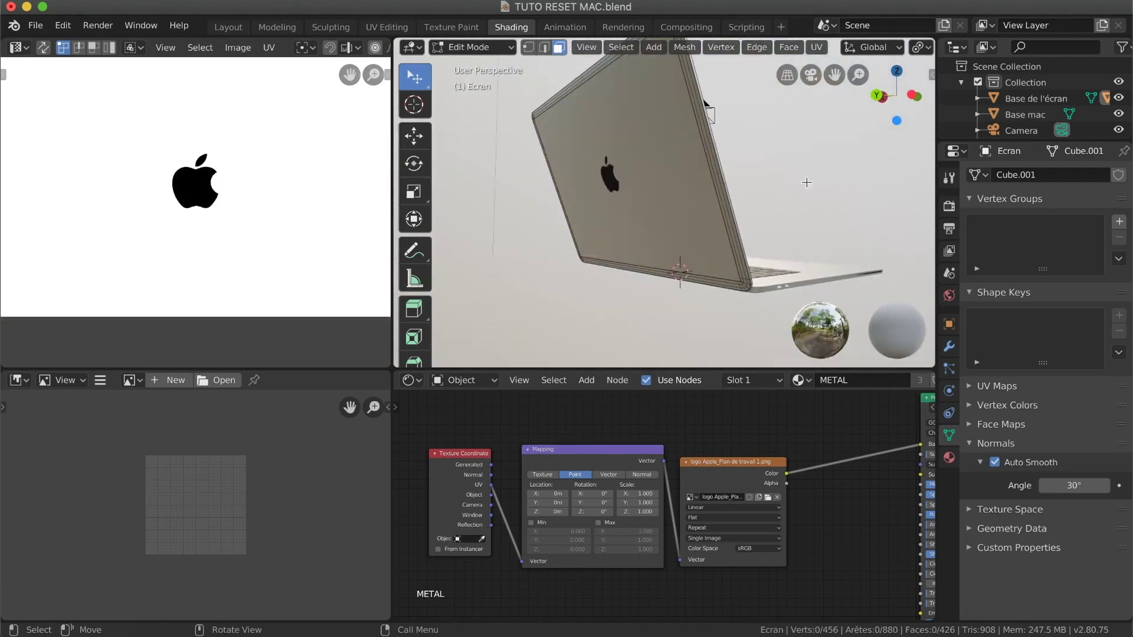
scroll(652, 191, left, 10)
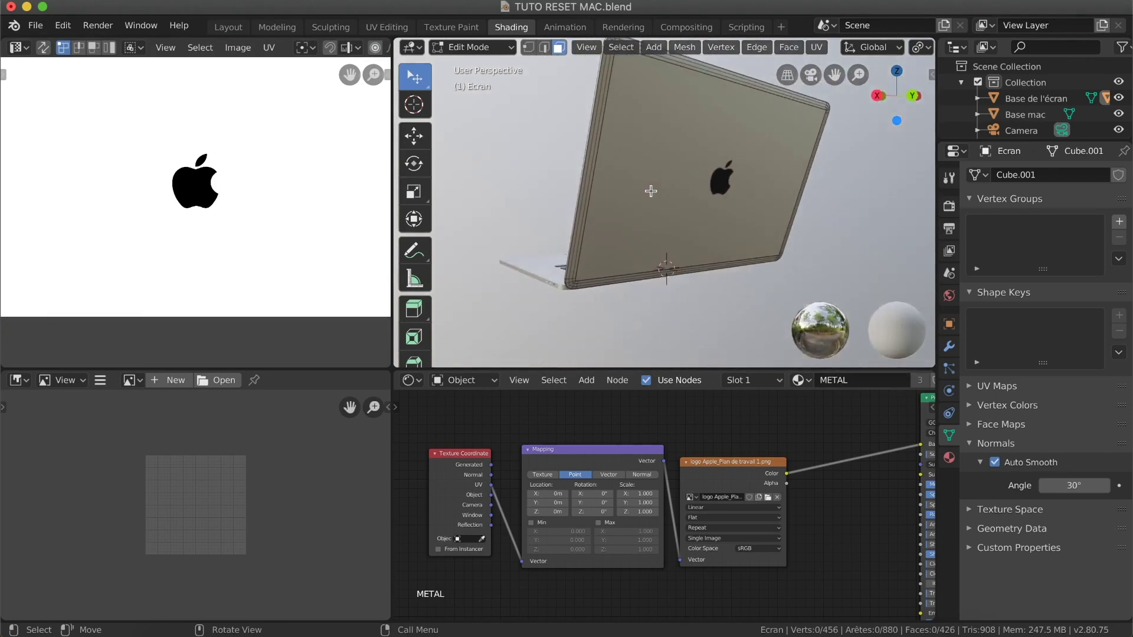
scroll(651, 191, left, 4)
scroll(653, 201, left, 10)
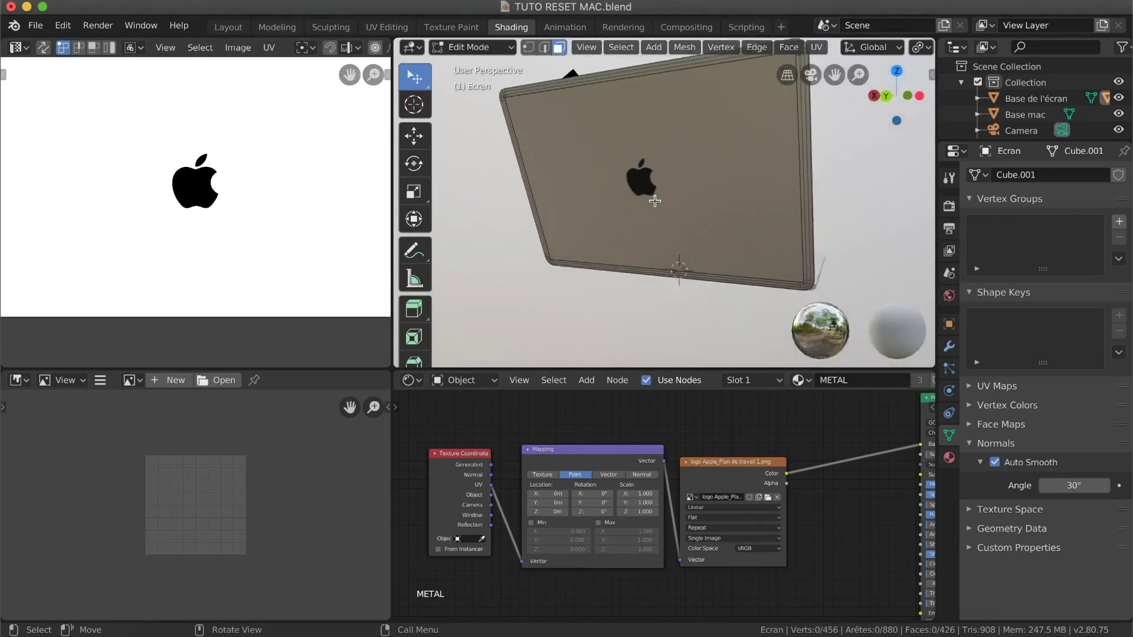
ctrl+scroll(639, 183, up, 5)
ctrl+scroll(638, 184, up, 2)
ctrl+scroll(638, 183, down, 4)
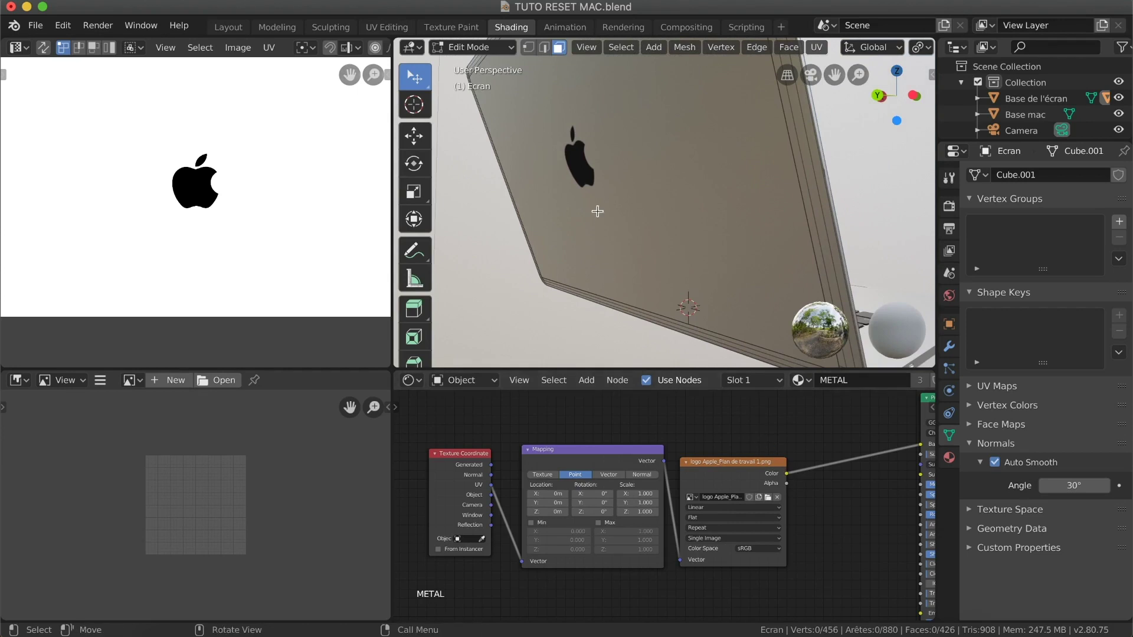
ctrl+scroll(597, 211, down, 5)
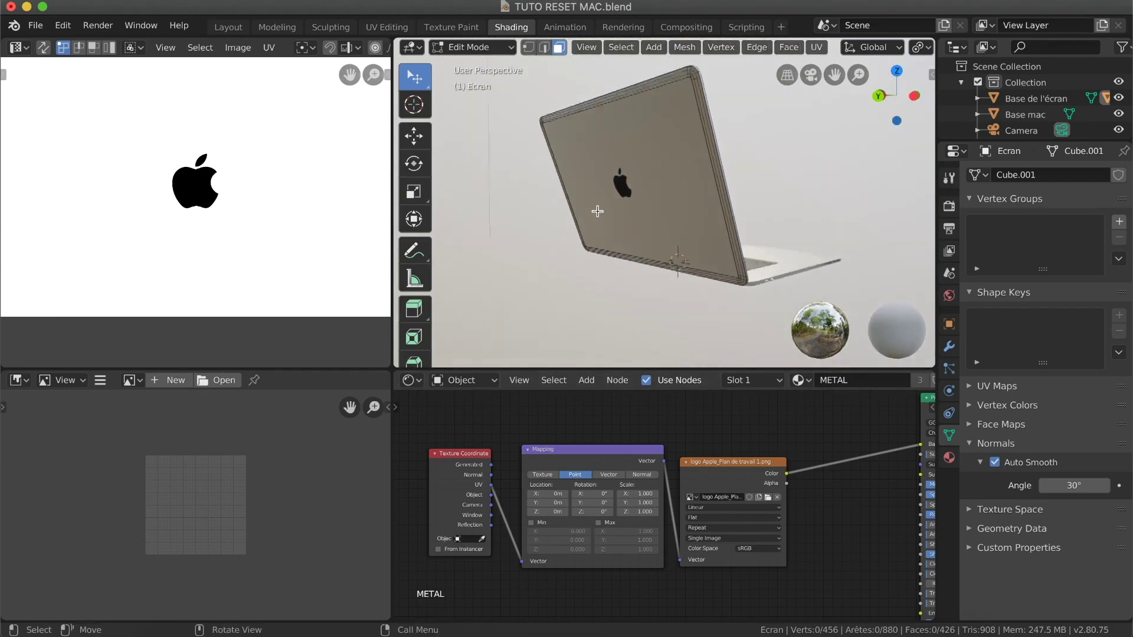
Examine the keyboard side and the outer edges of the laptop base for stray logo texture.
scroll(597, 211, right, 10)
shift+scroll(599, 211, up, 3)
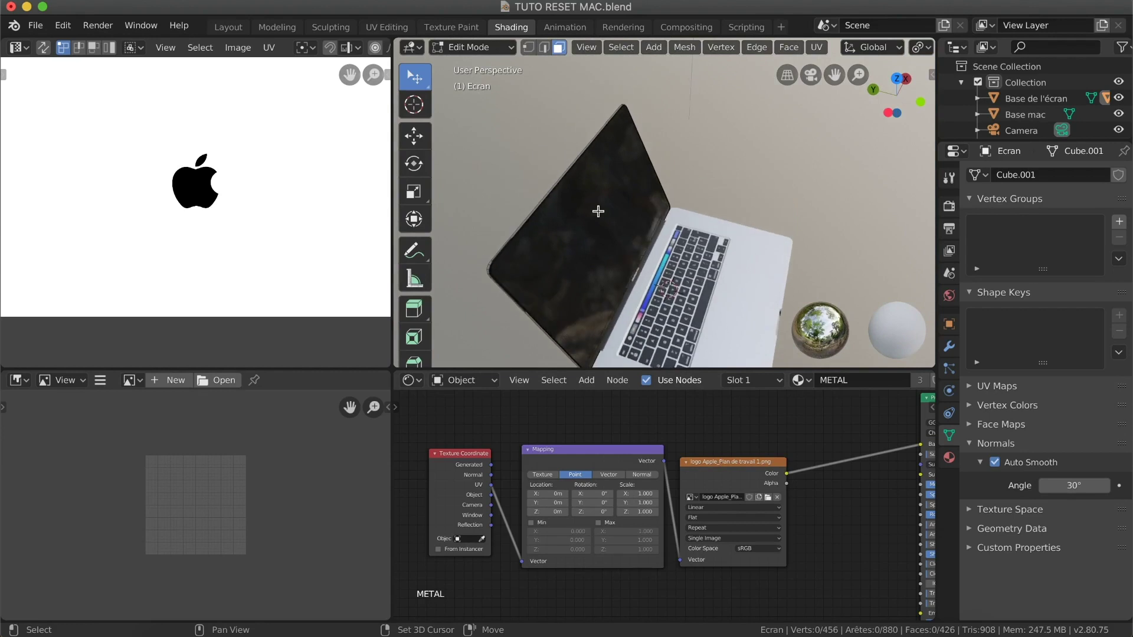
shift+scroll(599, 212, down, 4)
ctrl+scroll(632, 274, up, 5)
scroll(631, 274, down, 4)
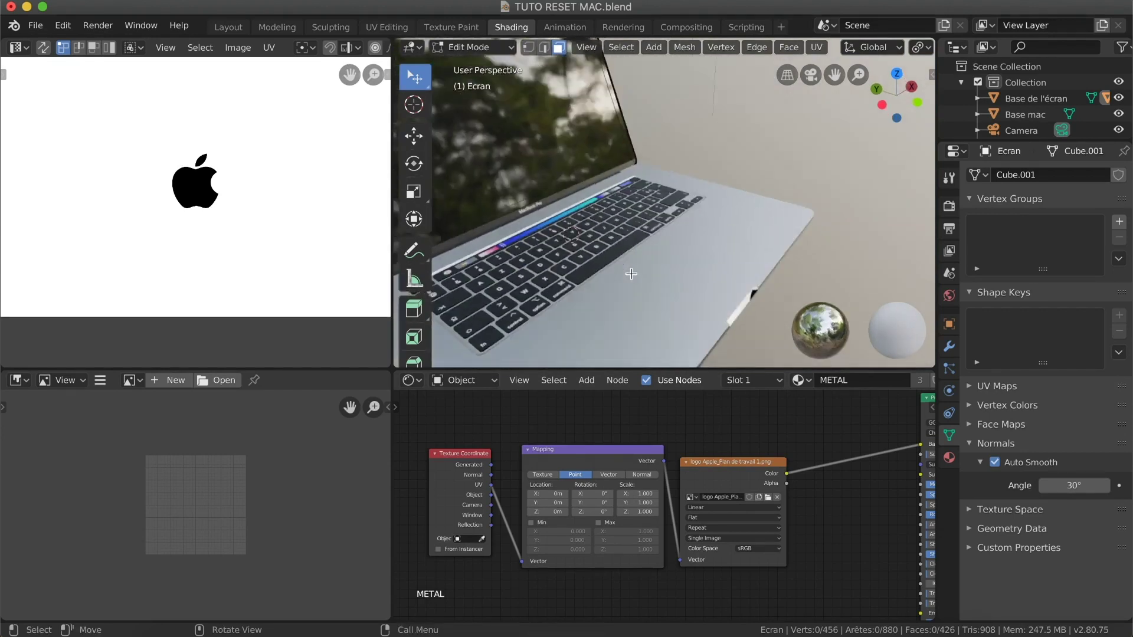
scroll(631, 274, down, 7)
scroll(631, 274, right, 6)
scroll(631, 274, left, 3)
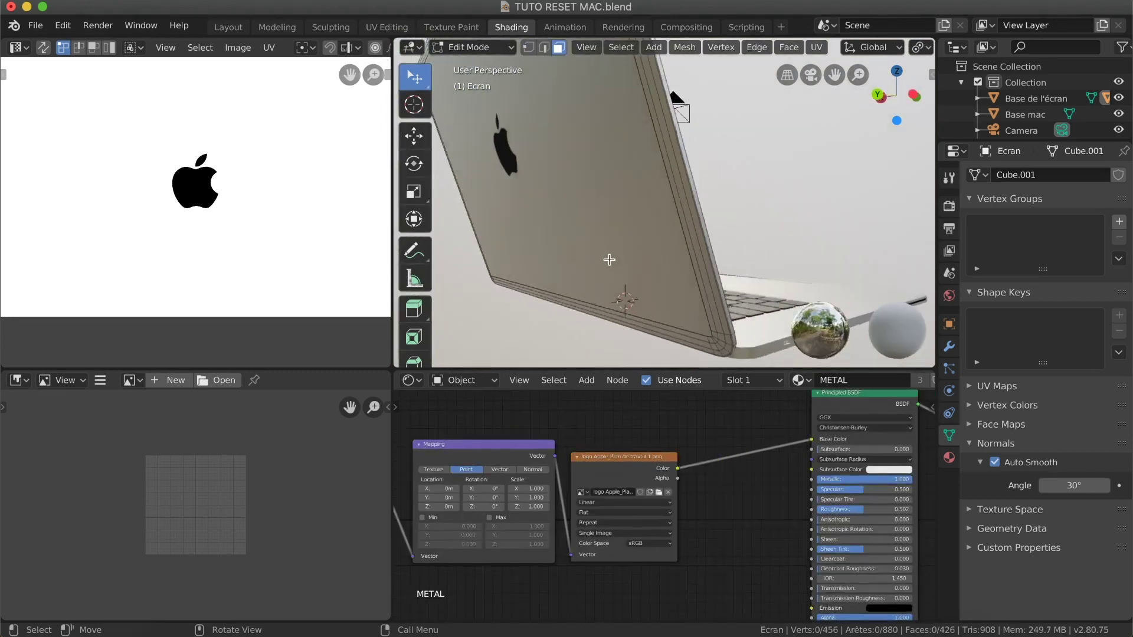
scroll(609, 259, right, 8)
scroll(609, 259, down, 3)
scroll(609, 260, up, 5)
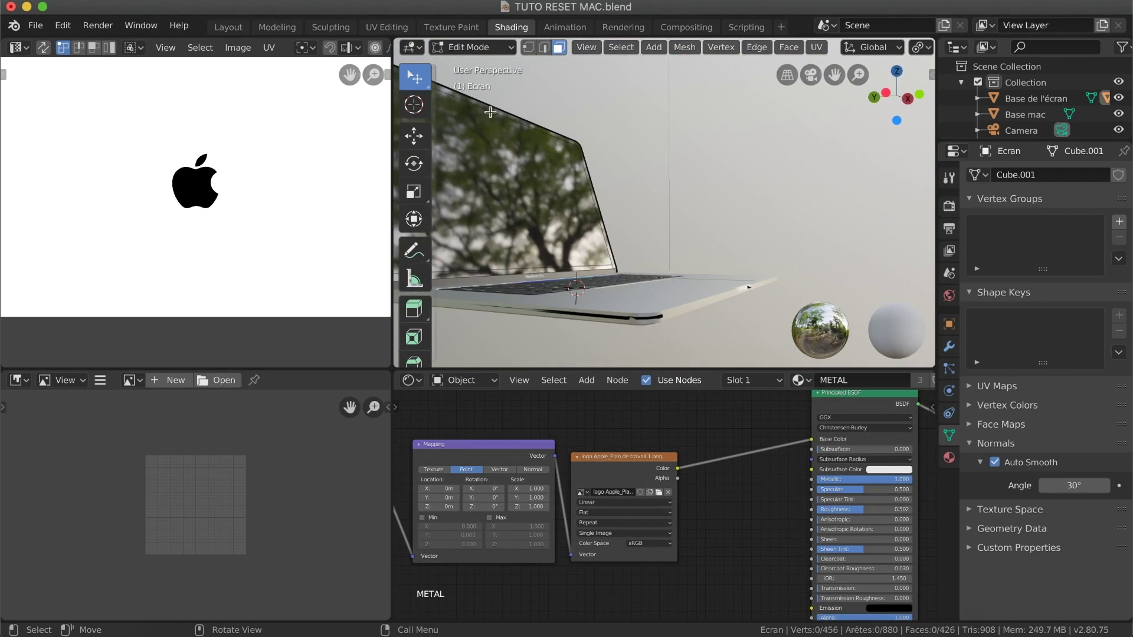
Leave the screen's Edit Mode and open the Base mac object for mesh editing.
click(480, 48)
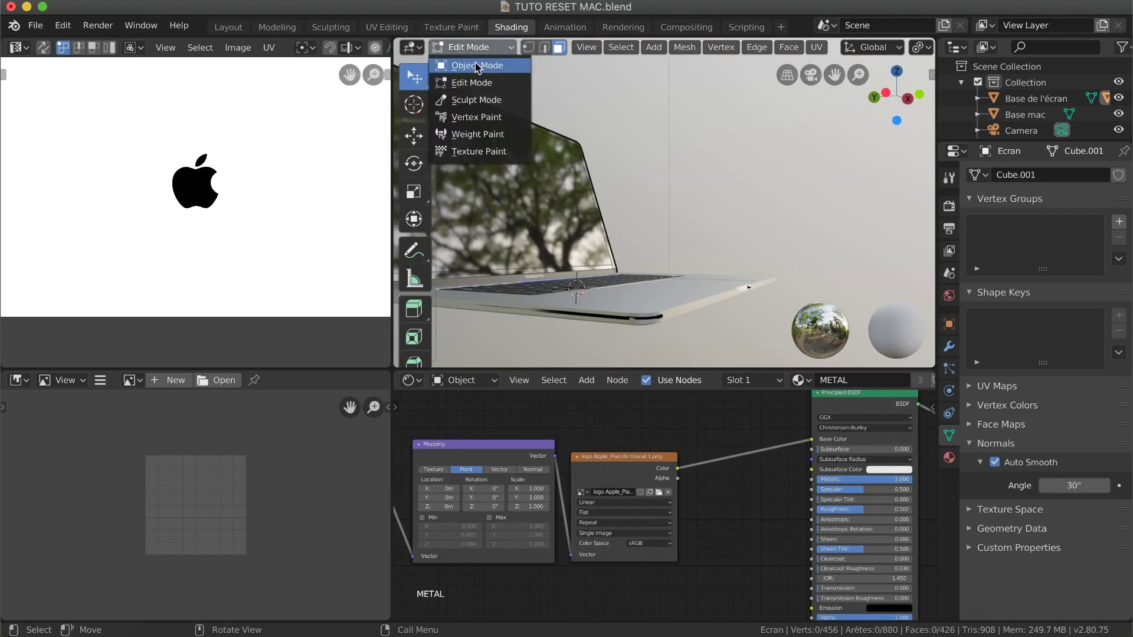
click(475, 65)
click(656, 313)
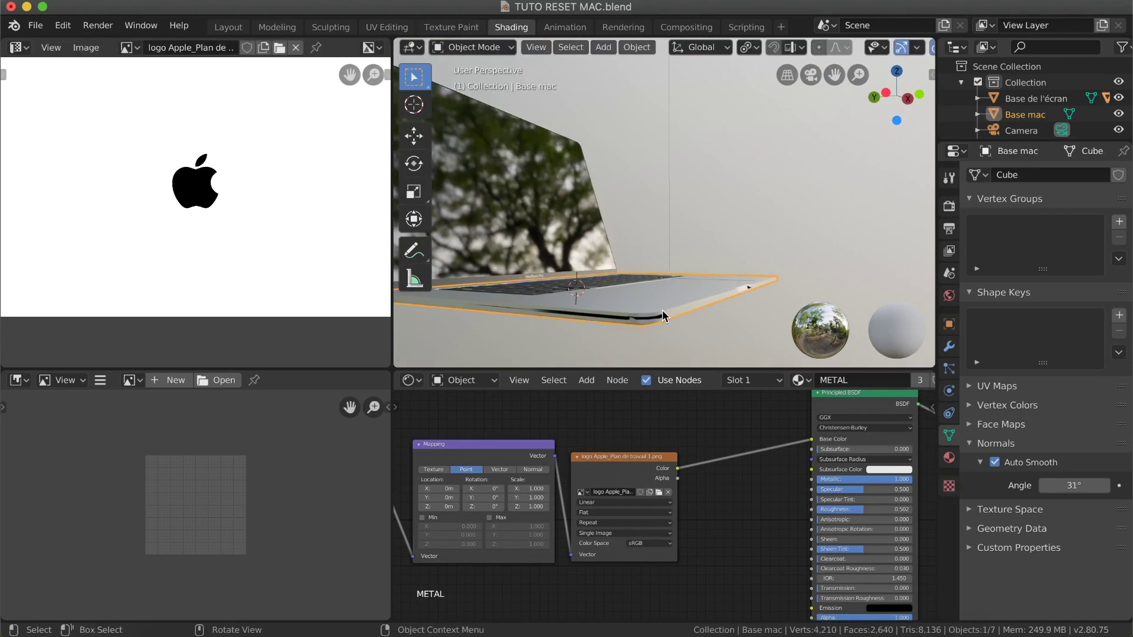
click(481, 48)
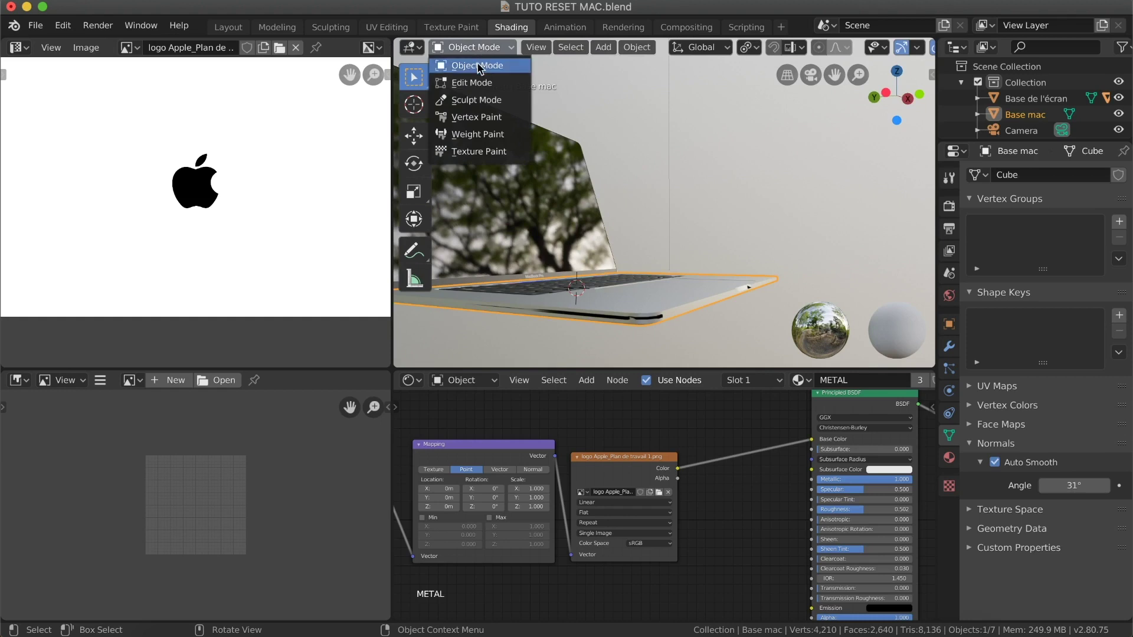
click(473, 83)
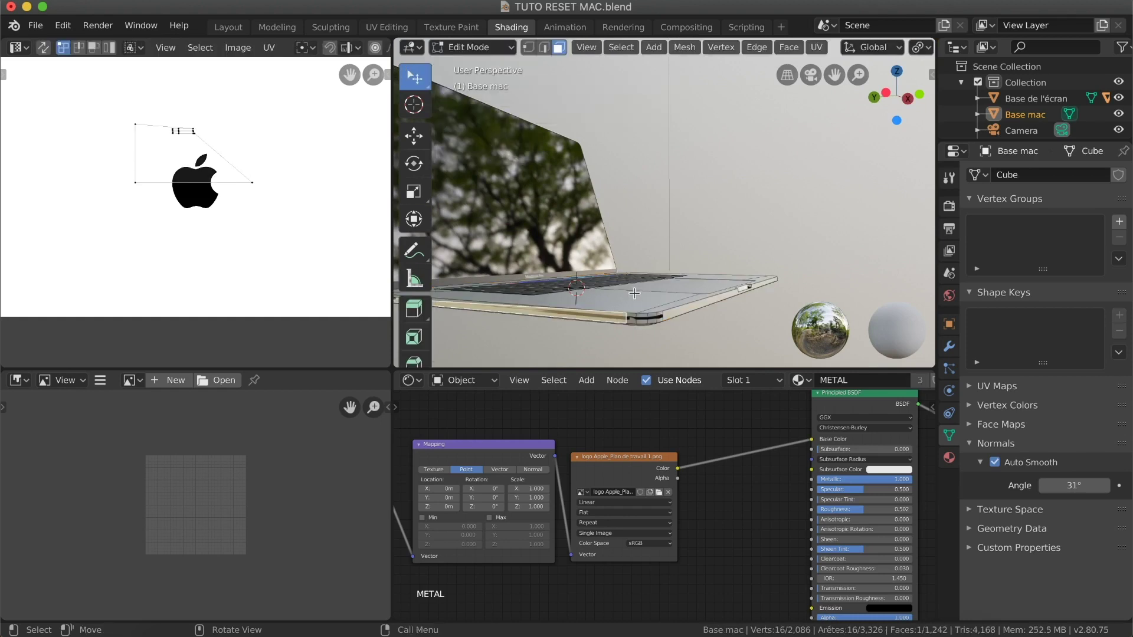
Examine how the UVs of the base's long side edge face overlap the Apple logo image.
middle_drag(644, 333, 639, 334)
click(644, 334)
click(620, 322)
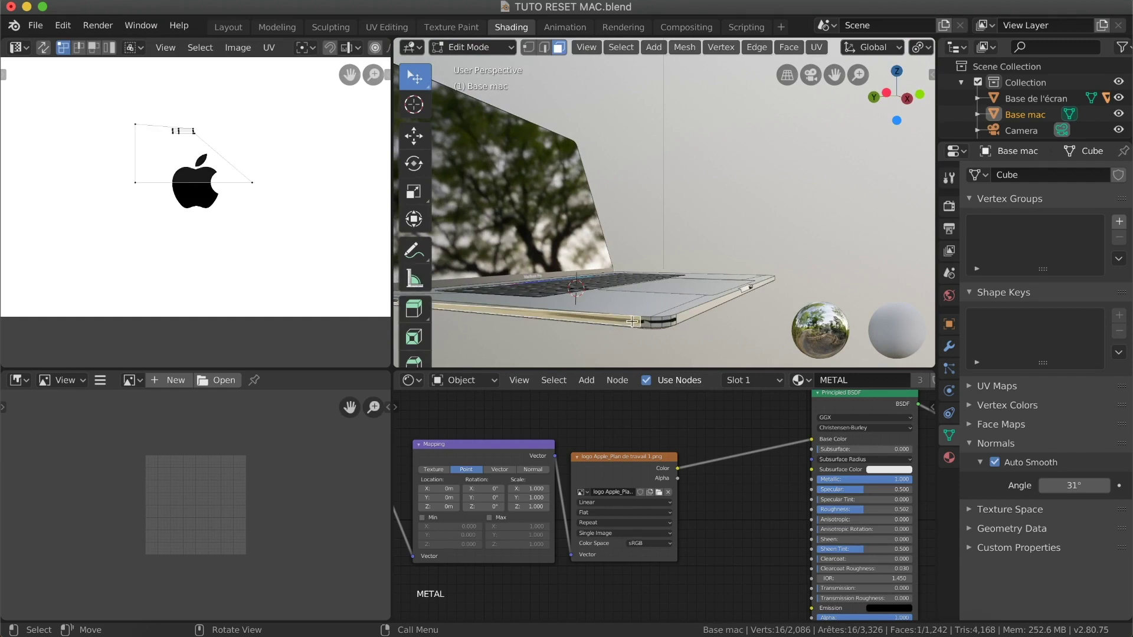
scroll(235, 182, down, 2)
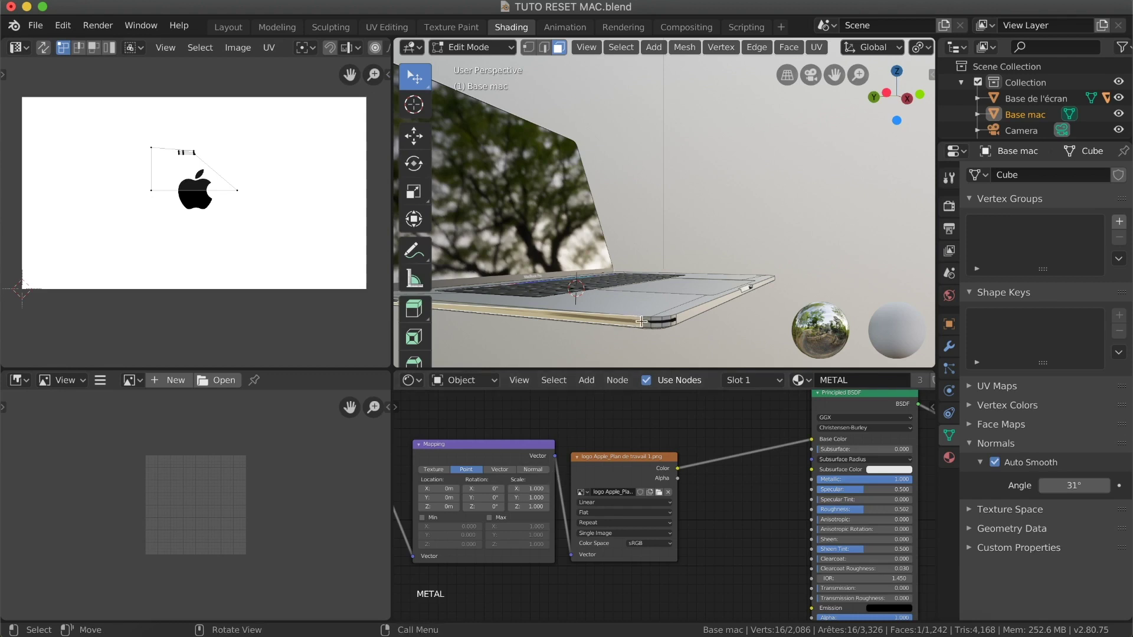
scroll(735, 305, right, 5)
scroll(736, 305, left, 5)
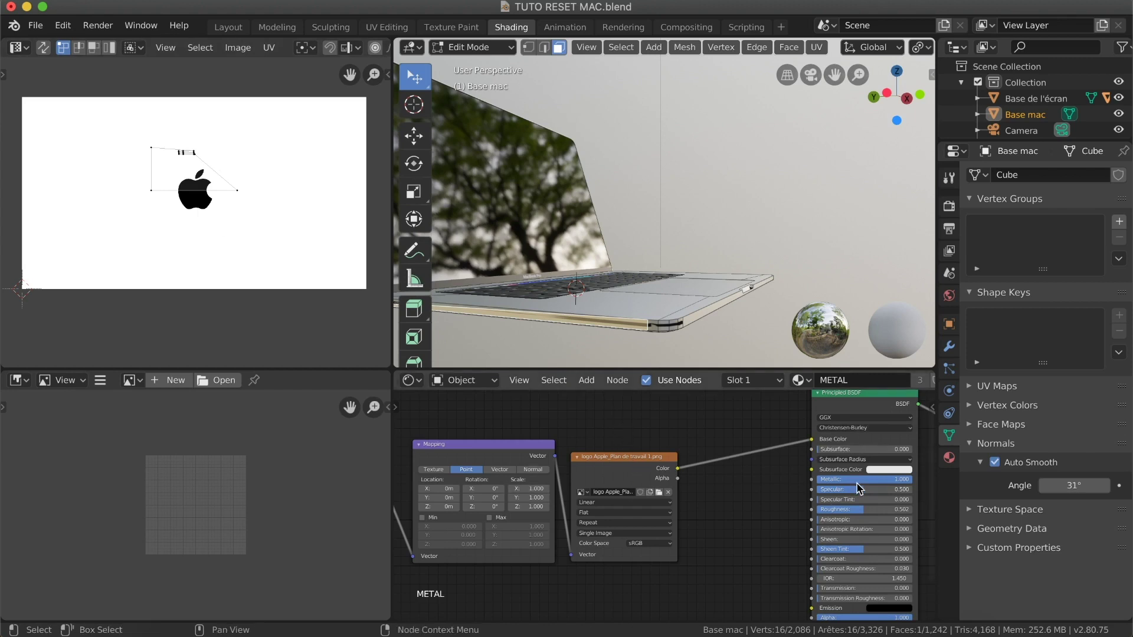
scroll(554, 327, up, 5)
ctrl+scroll(554, 326, down, 3)
shift+scroll(554, 327, left, 3)
scroll(554, 326, up, 3)
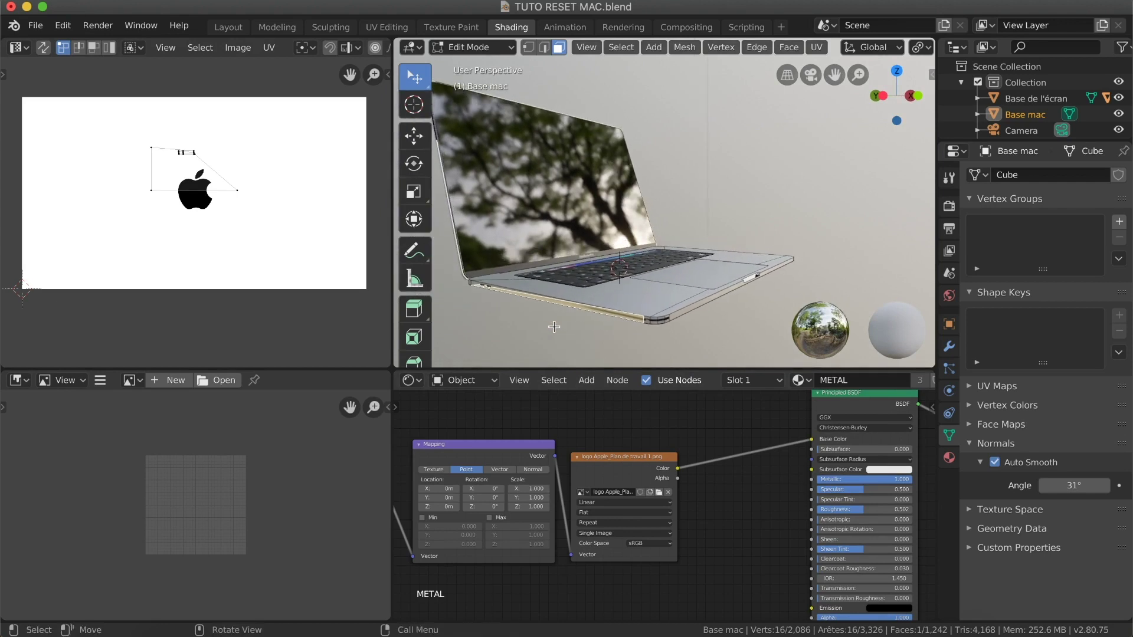
Select all faces and UVs of the Base mac mesh and scale the UVs down to about 0.2.
click(553, 329)
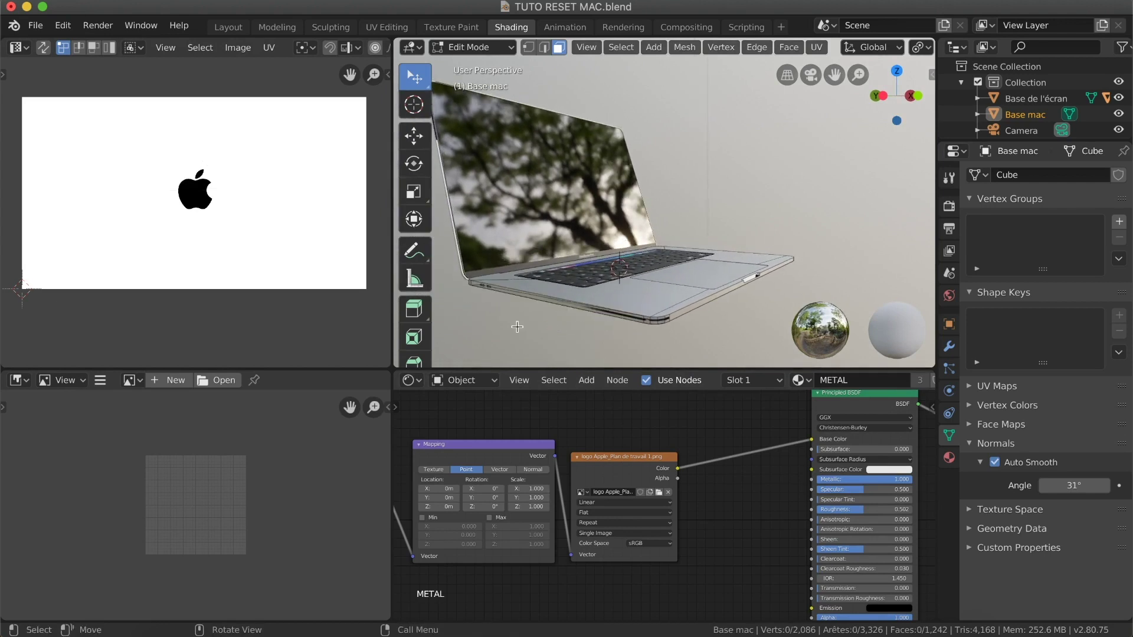
key(a)
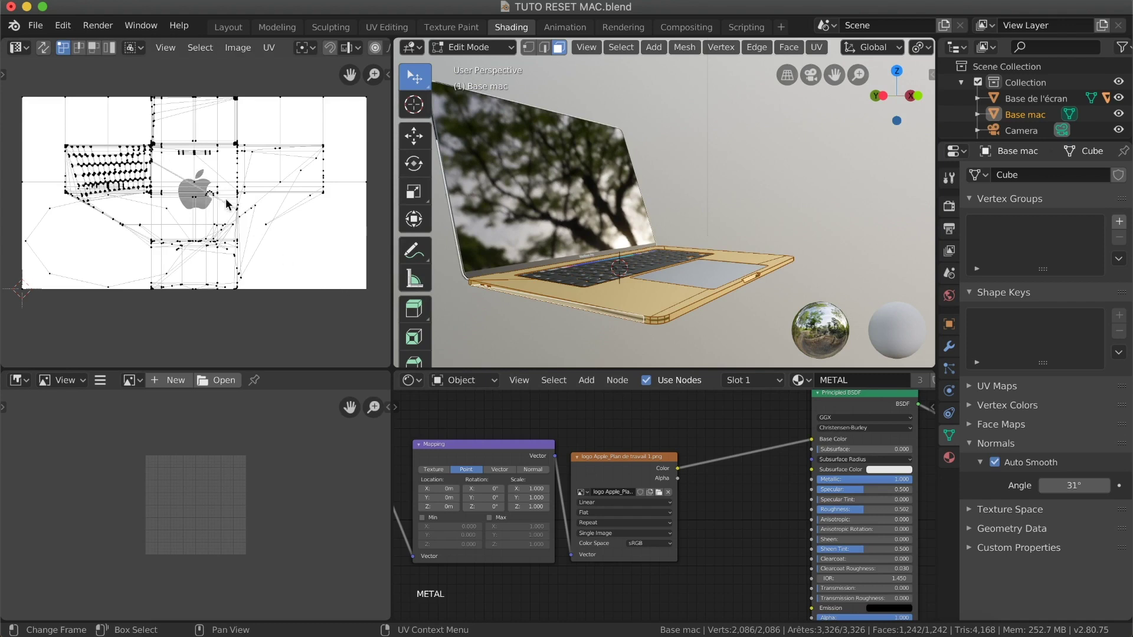
key(a)
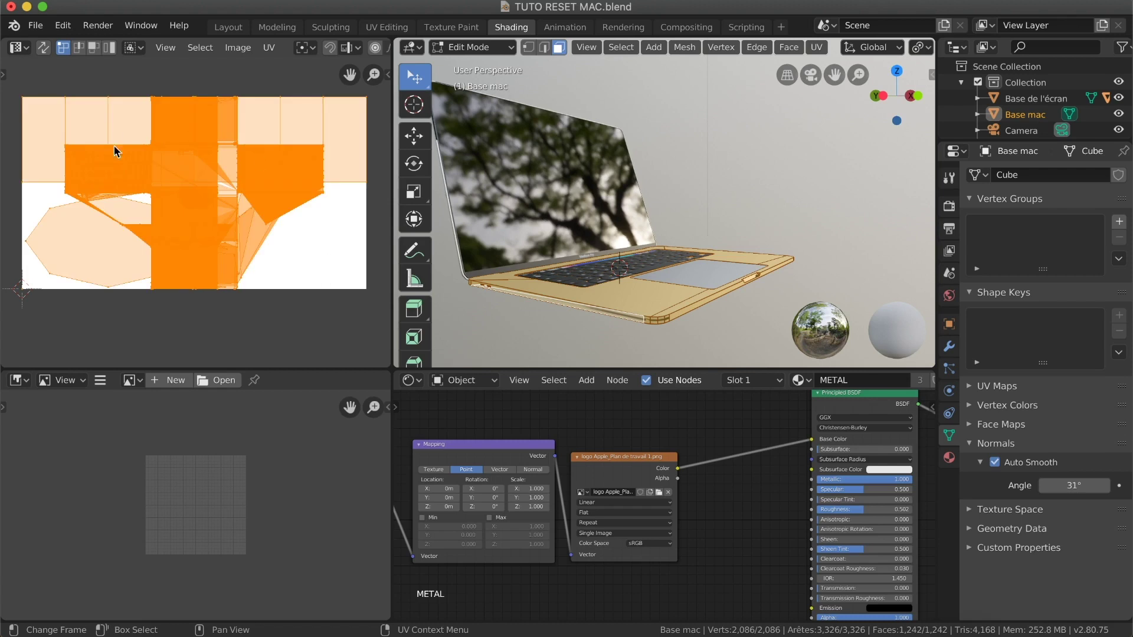
key(s)
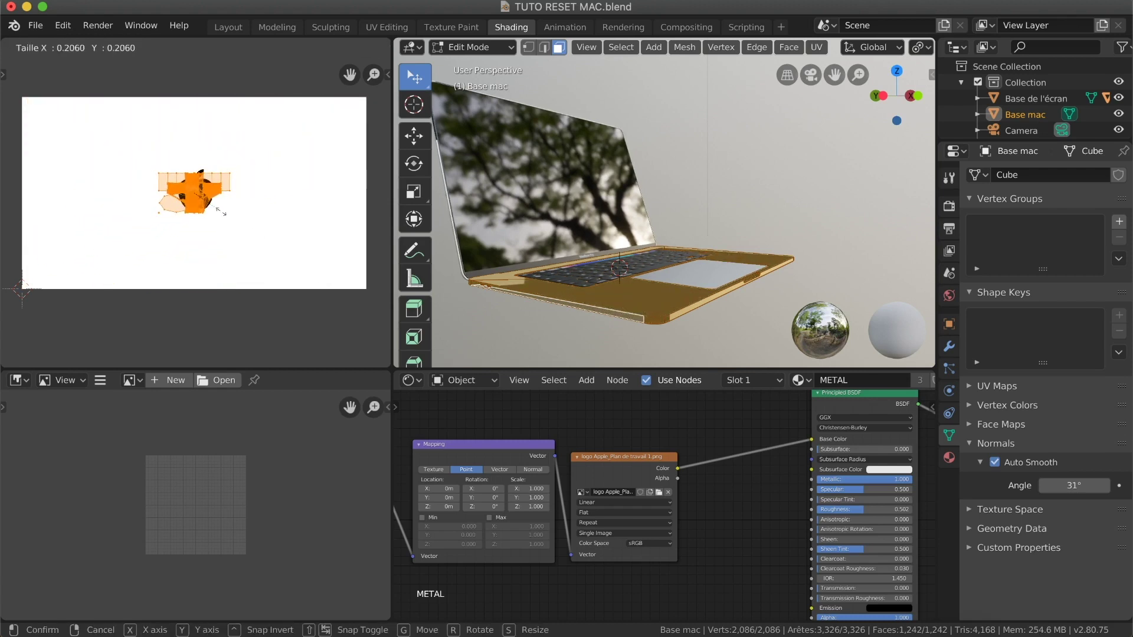
click(223, 215)
Move the shrunken UVs onto the blank white area at the image's lower right, clear of the logo, and deselect them.
key(g)
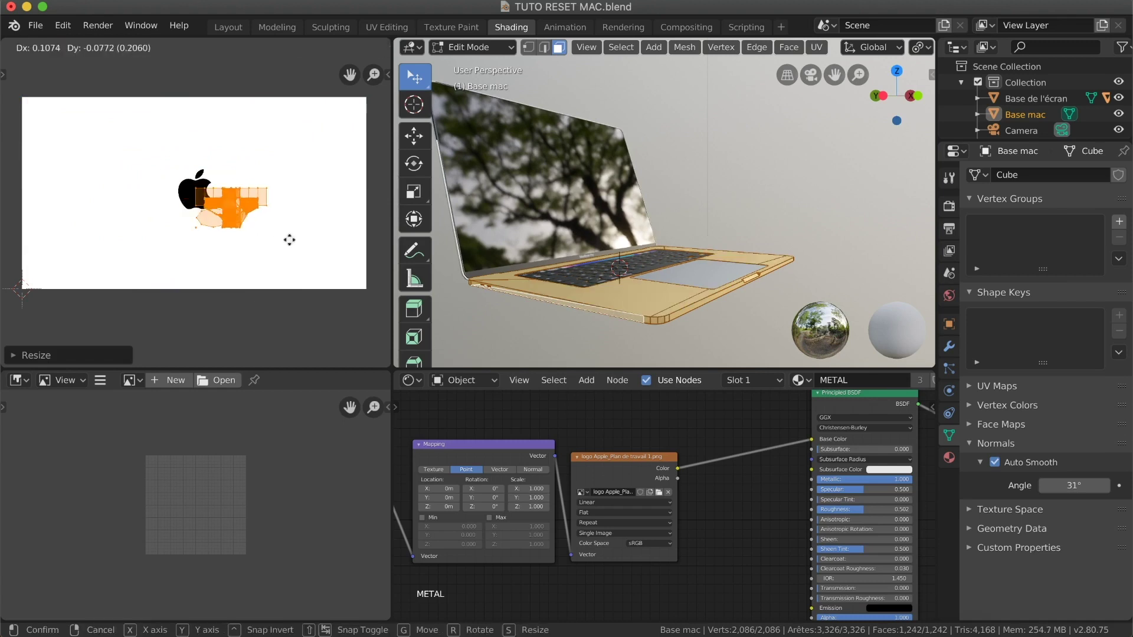
click(333, 268)
click(189, 260)
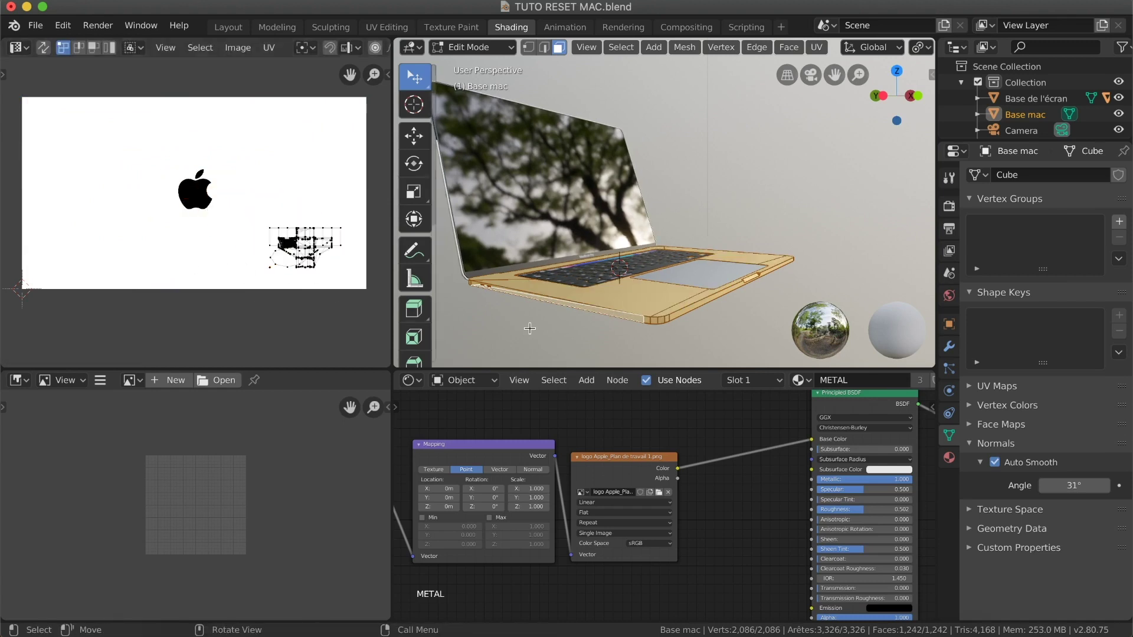
Leave Edit Mode on the base and open the screen object Ecran for mesh editing.
click(563, 333)
middle_drag(563, 333, 608, 332)
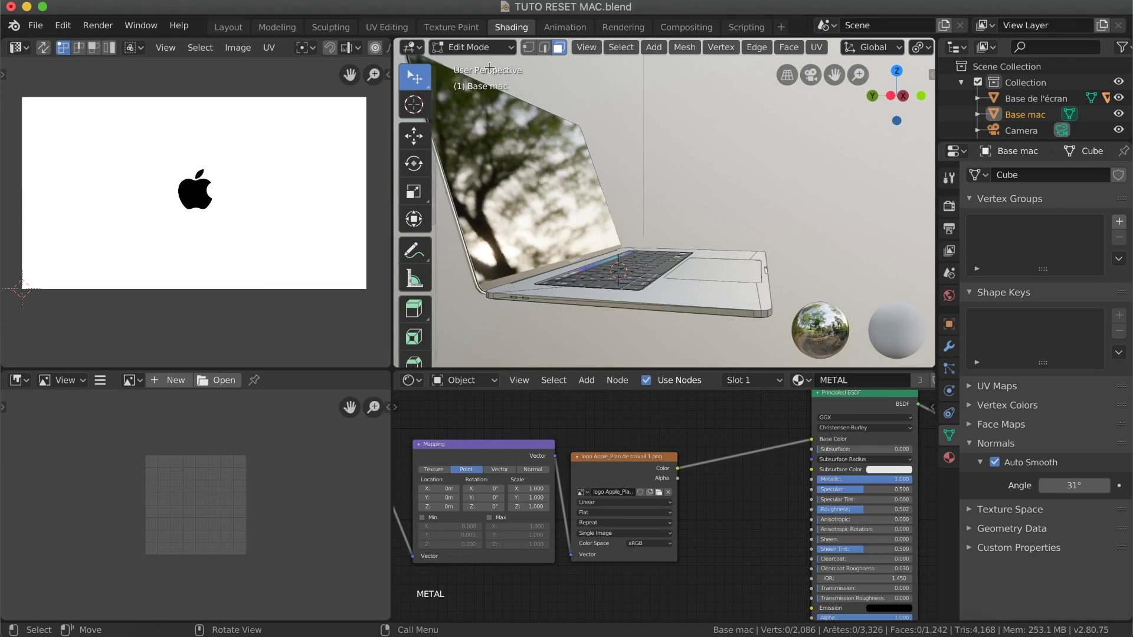
click(482, 48)
middle_drag(759, 180, 759, 180)
click(609, 183)
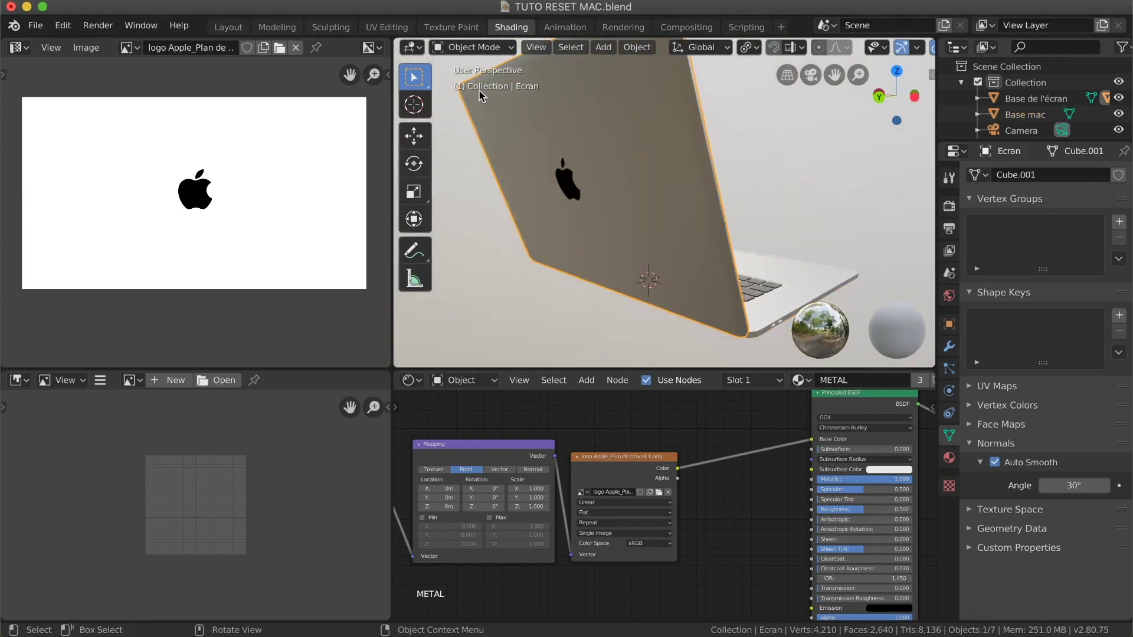
click(472, 47)
click(472, 83)
Examine the laptop's keyboard side and the Apple logo on the back of the lid.
middle_drag(546, 178, 547, 178)
ctrl+scroll(547, 179, down, 4)
ctrl+scroll(547, 178, up, 5)
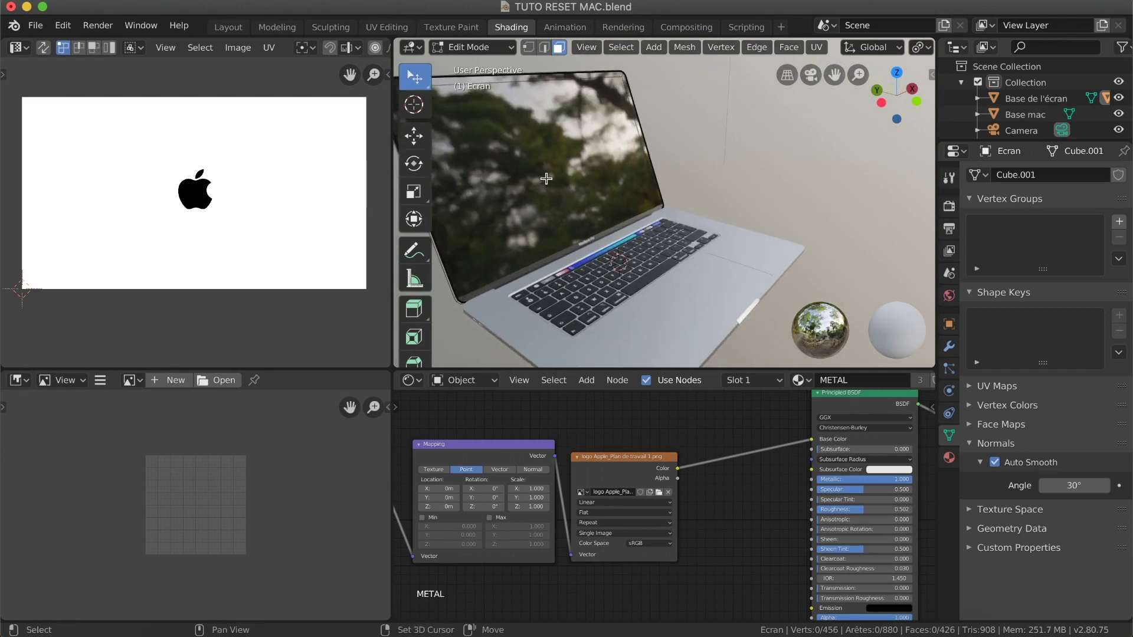
shift+scroll(546, 178, down, 3)
shift+scroll(546, 178, down, 1)
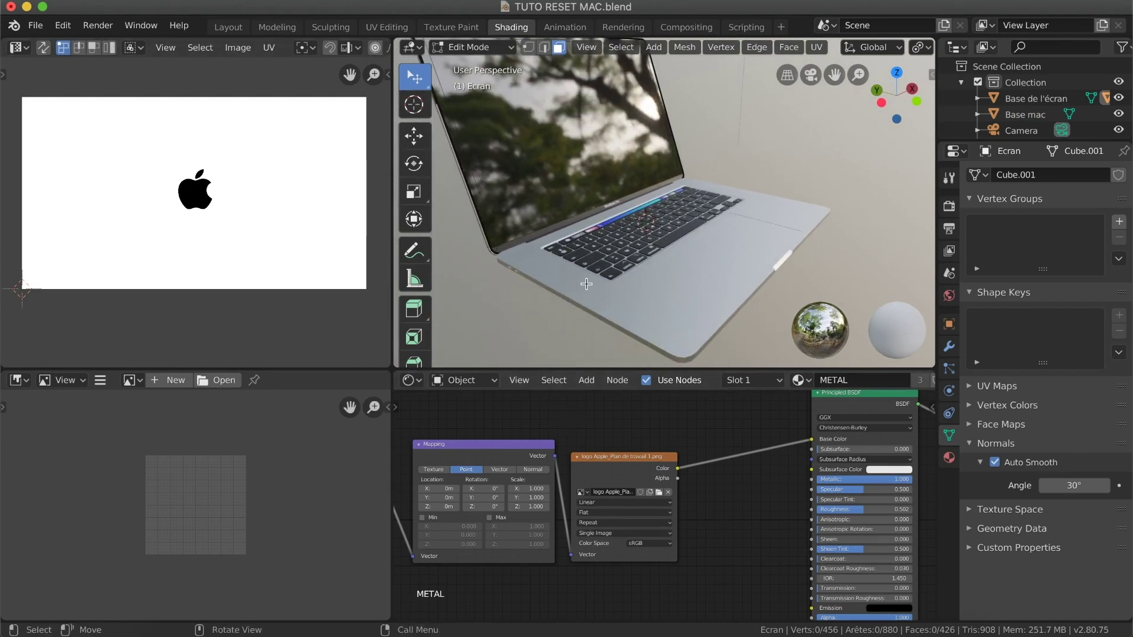
scroll(586, 285, left, 5)
scroll(585, 284, left, 5)
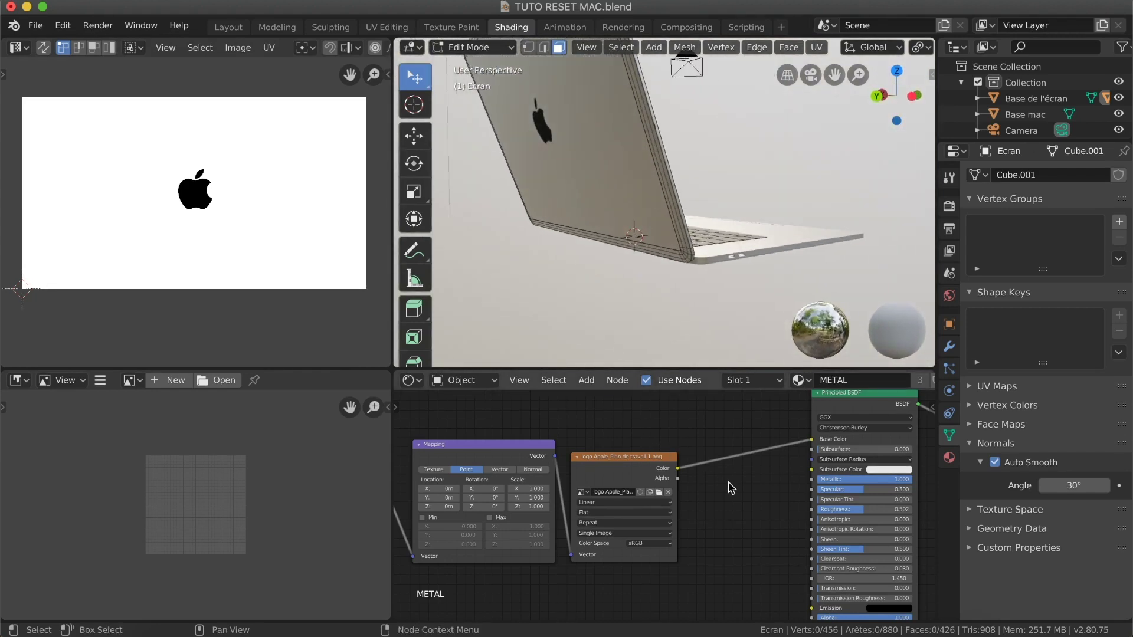
Move the Mapping and logo image nodes away from the Principled BSDF and insert a ColorRamp between the image's Color and Base Color.
scroll(726, 489, down, 2)
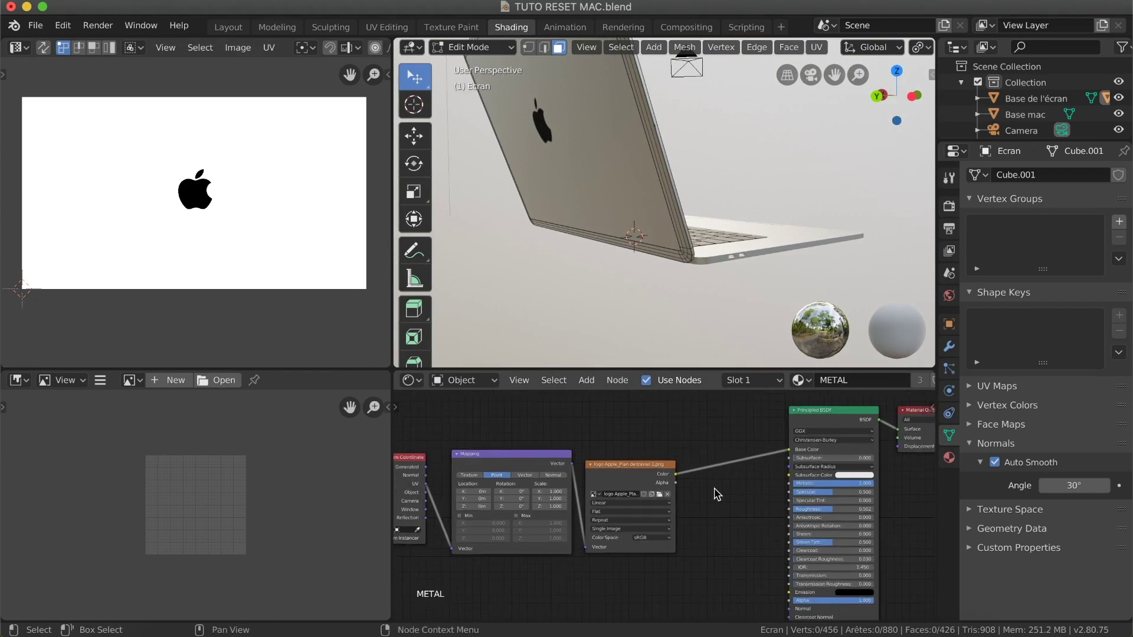
drag(715, 494, 403, 452)
drag(544, 458, 483, 467)
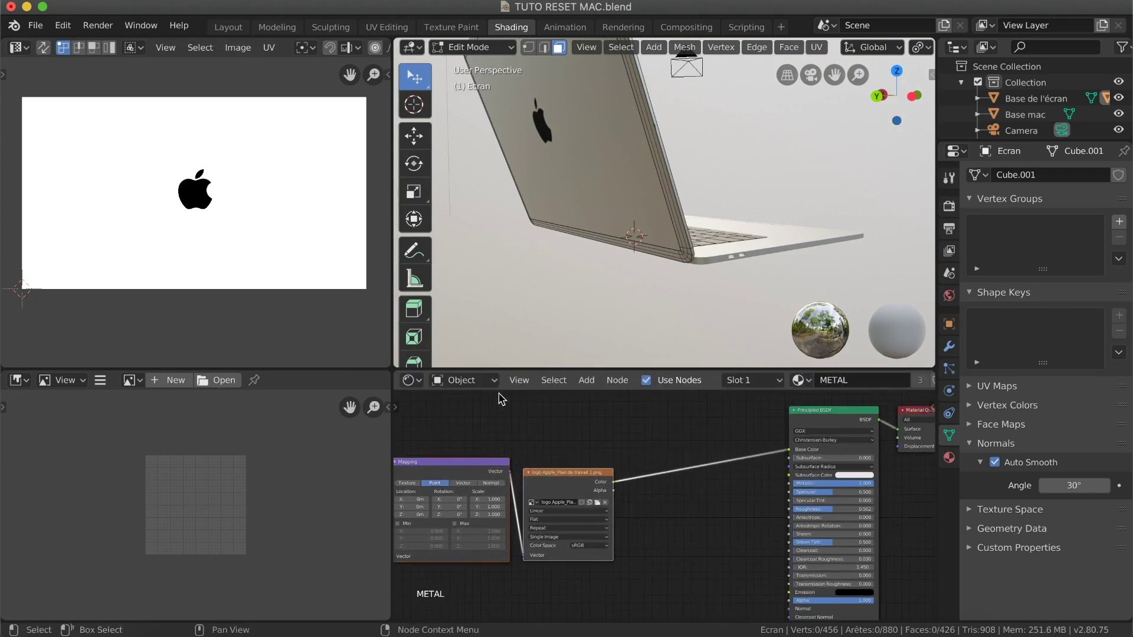
click(586, 380)
mouse_move(628, 531)
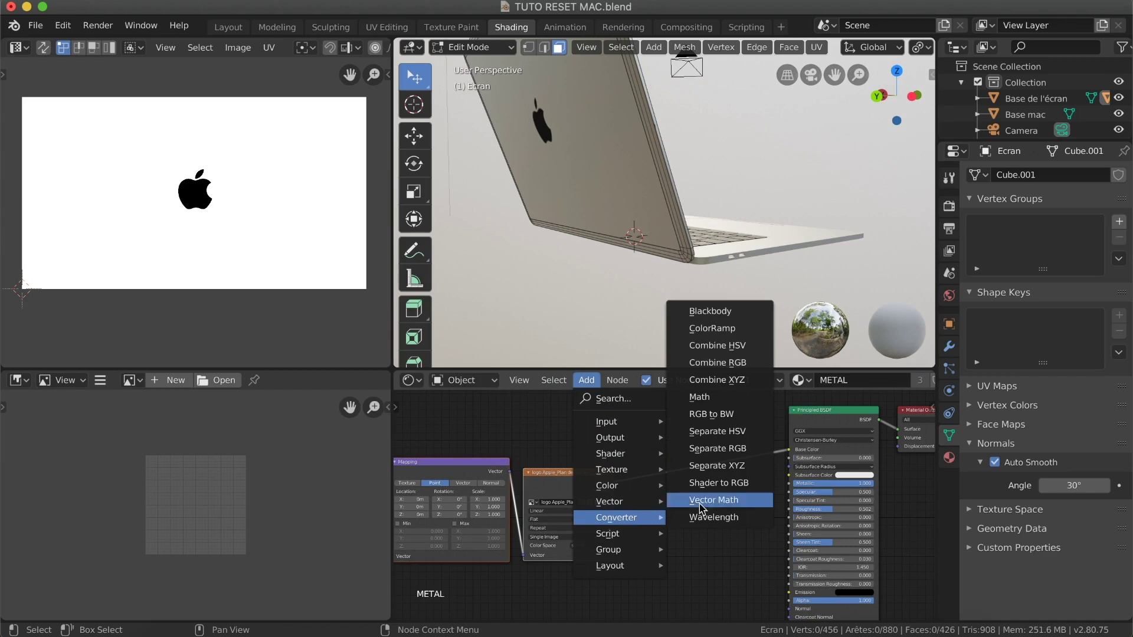
click(712, 333)
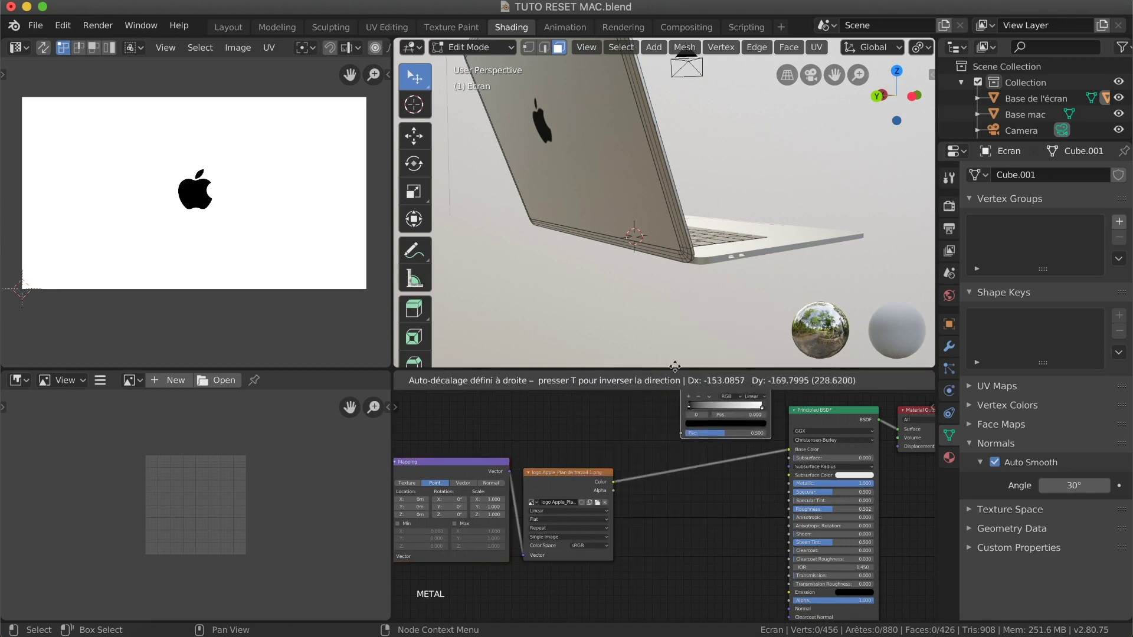
click(650, 441)
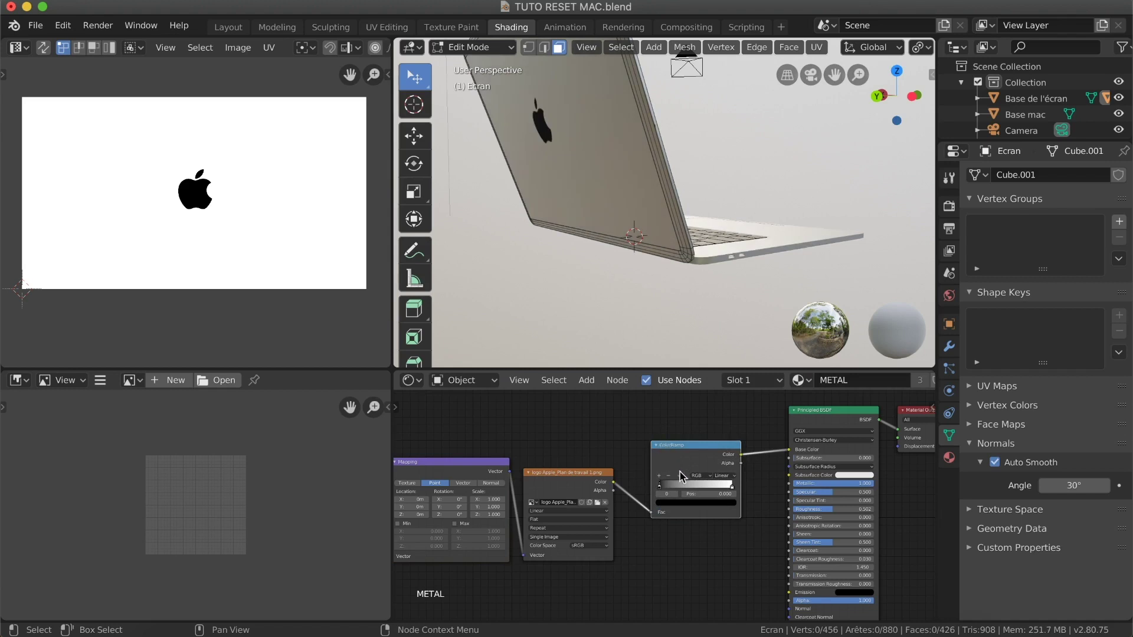
Darken the ColorRamp's white stop to a grey with a value of about 0.404.
ctrl+scroll(669, 491, up, 1)
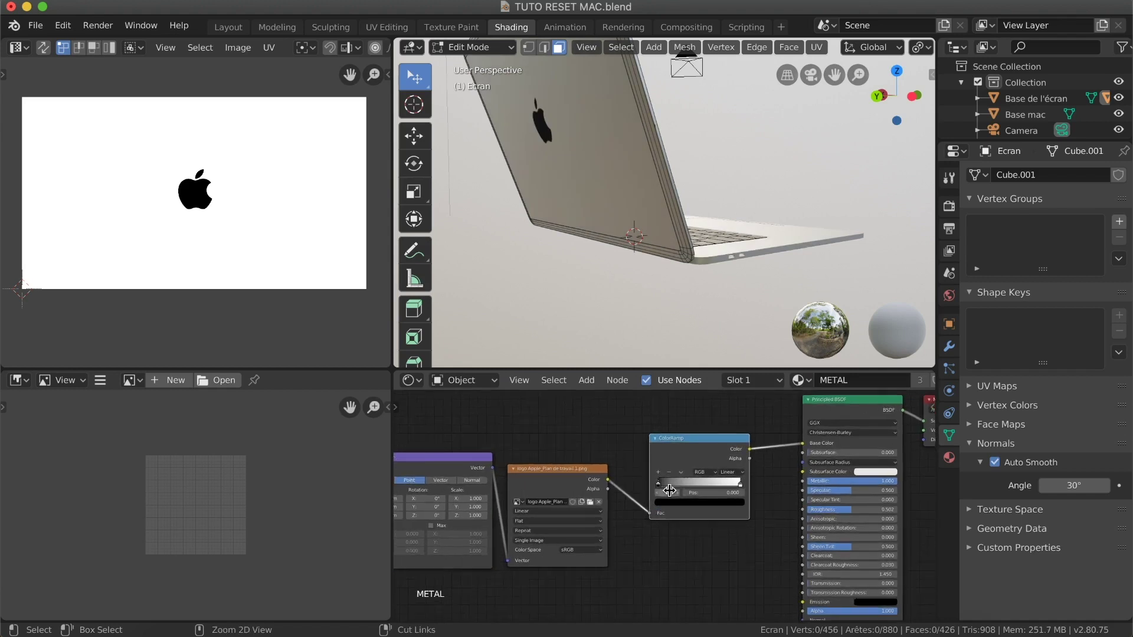
scroll(669, 490, up, 3)
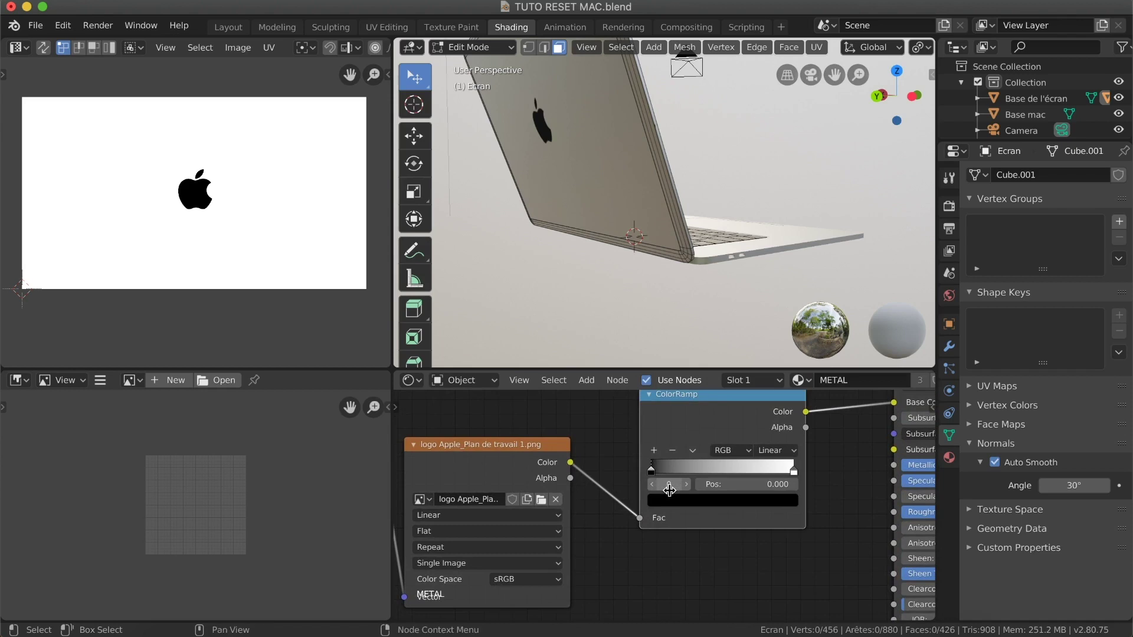
scroll(669, 490, right, 3)
scroll(669, 490, up, 2)
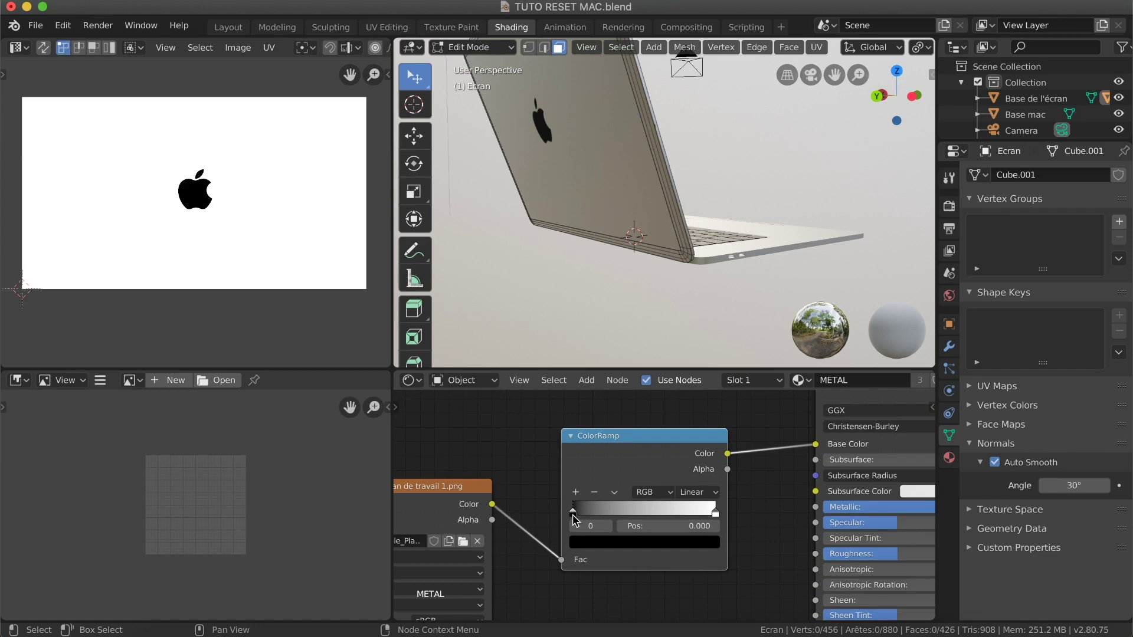
click(715, 512)
click(685, 544)
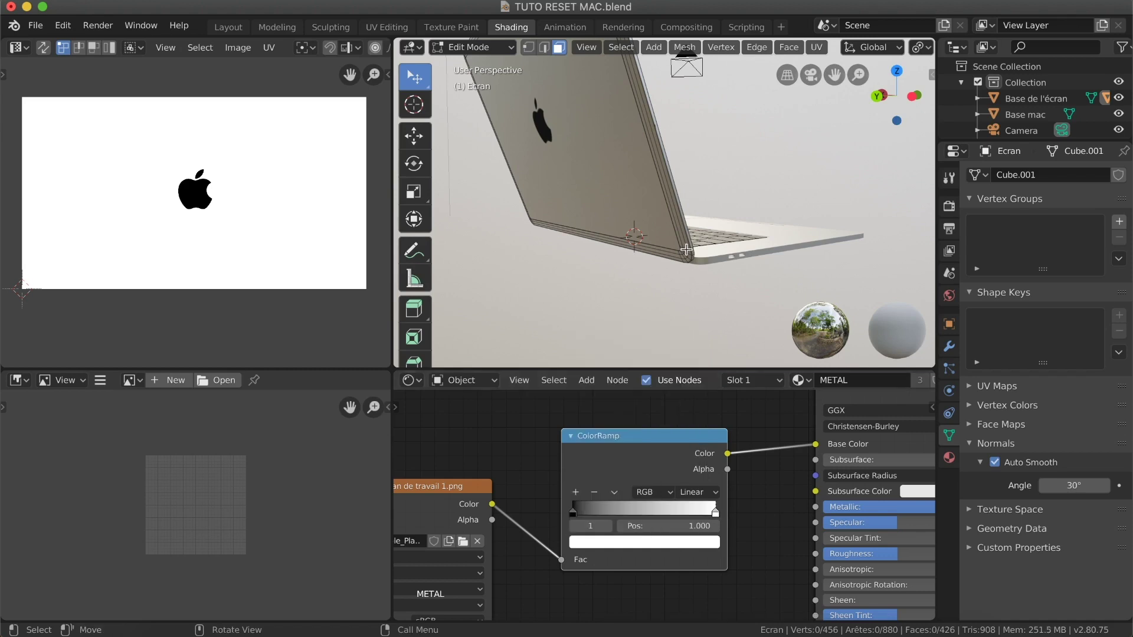
shift+scroll(701, 295, up, 5)
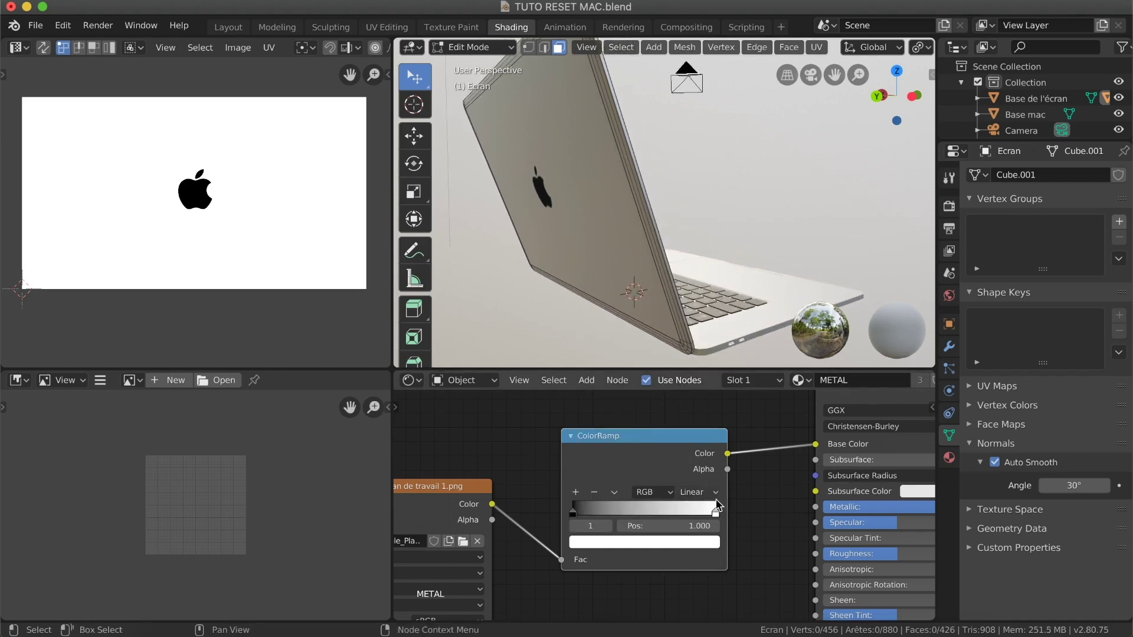
click(702, 545)
click(694, 549)
drag(693, 341, 693, 397)
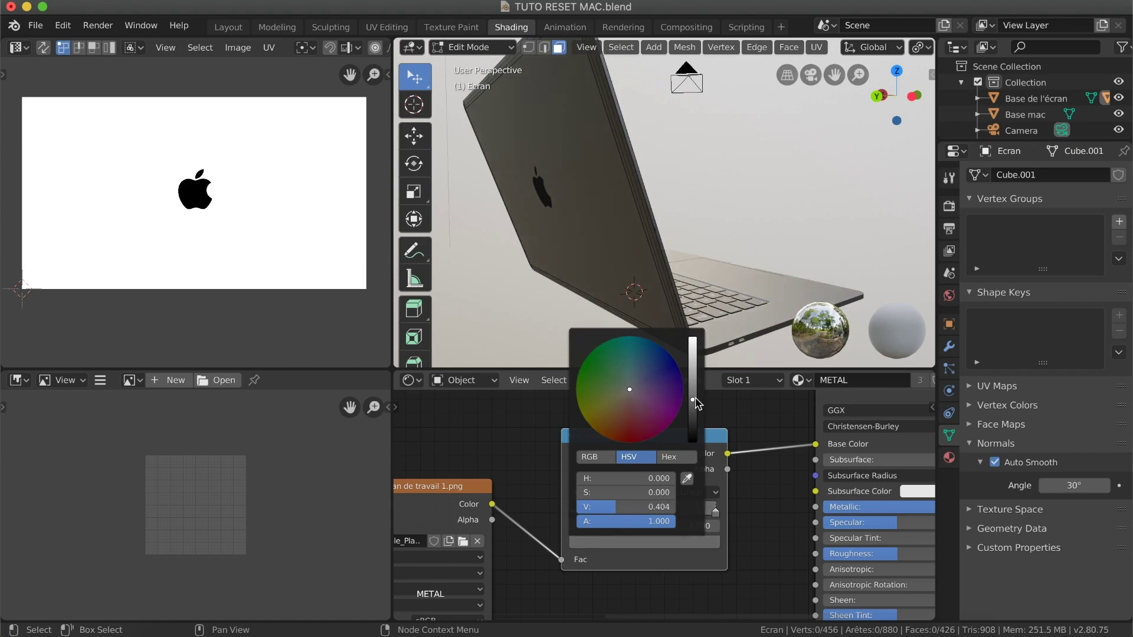
Lighten the ColorRamp's black stop to a dark grey with a value of about 0.258.
scroll(696, 267, right, 10)
scroll(698, 268, left, 10)
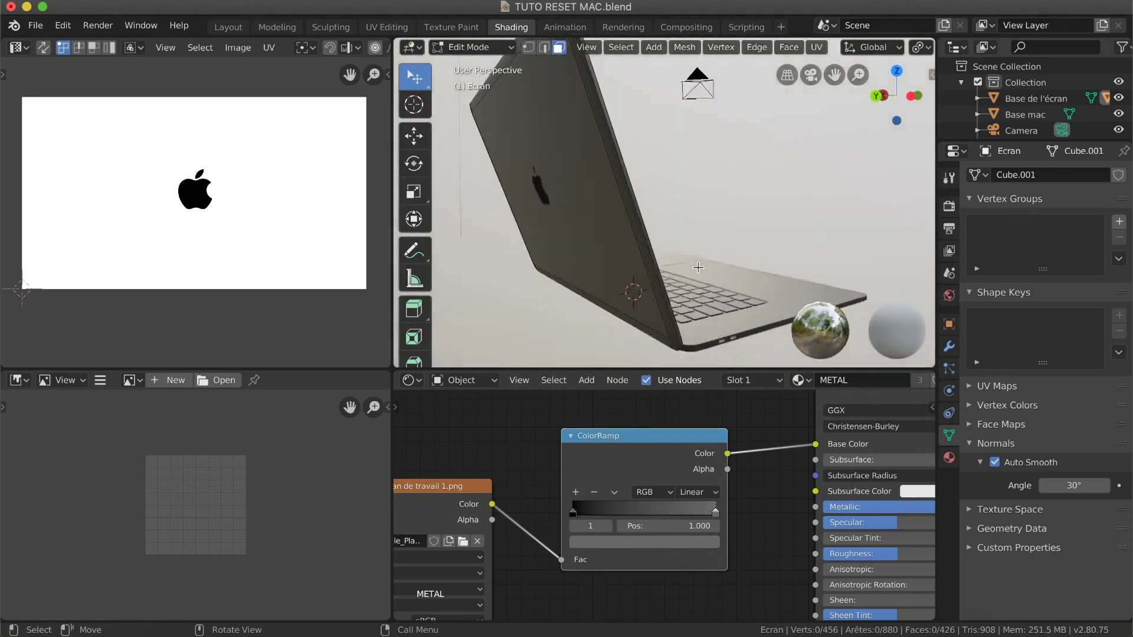
scroll(698, 268, left, 4)
scroll(698, 268, right, 1)
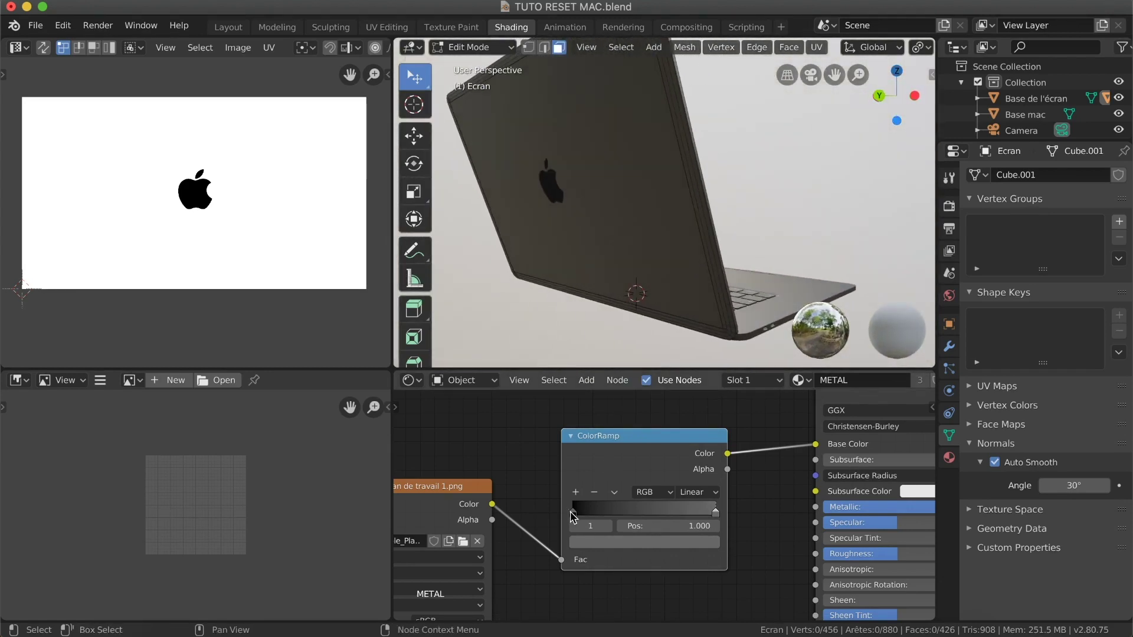
click(572, 512)
click(584, 543)
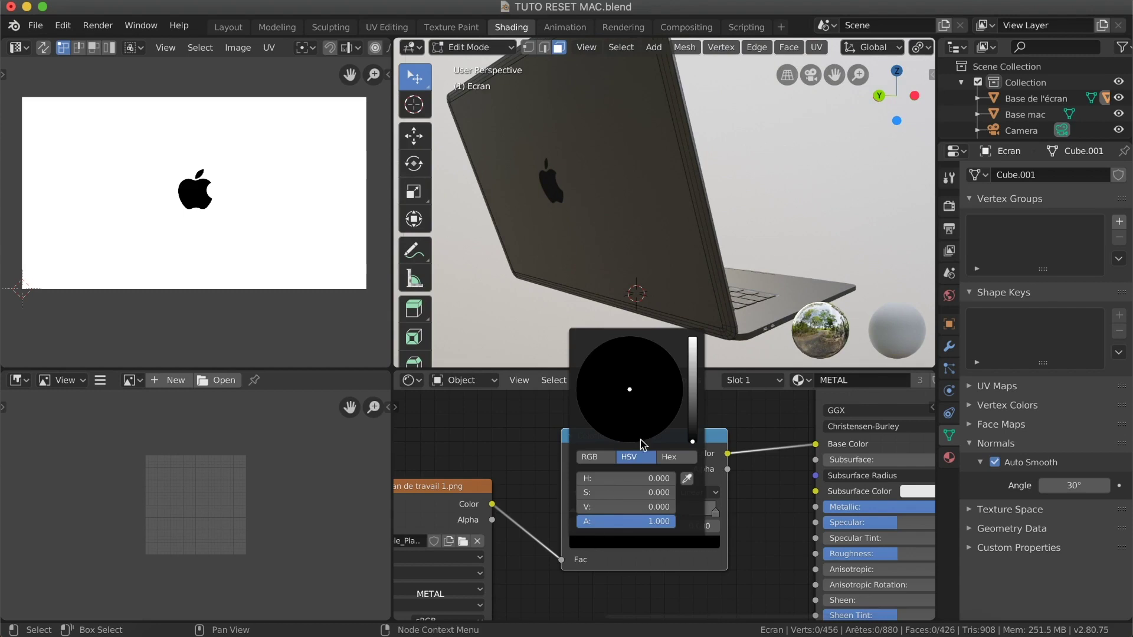
drag(693, 423, 692, 418)
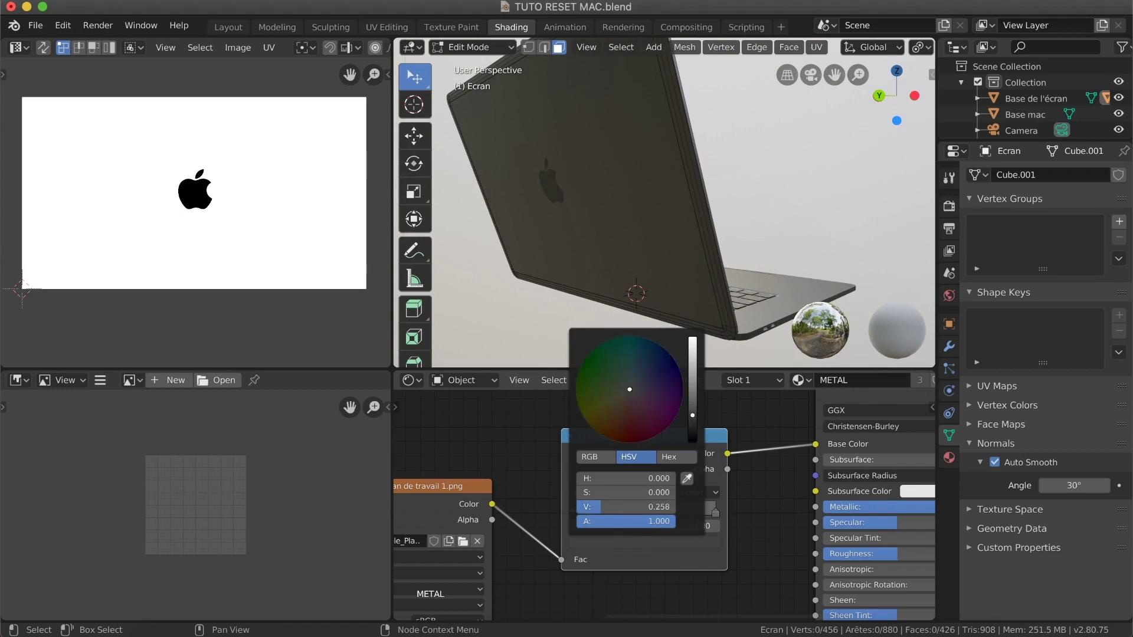
Examine the contrast between the Apple logo and the metal on the back of the lid from several angles.
scroll(532, 320, left, 4)
scroll(533, 319, right, 5)
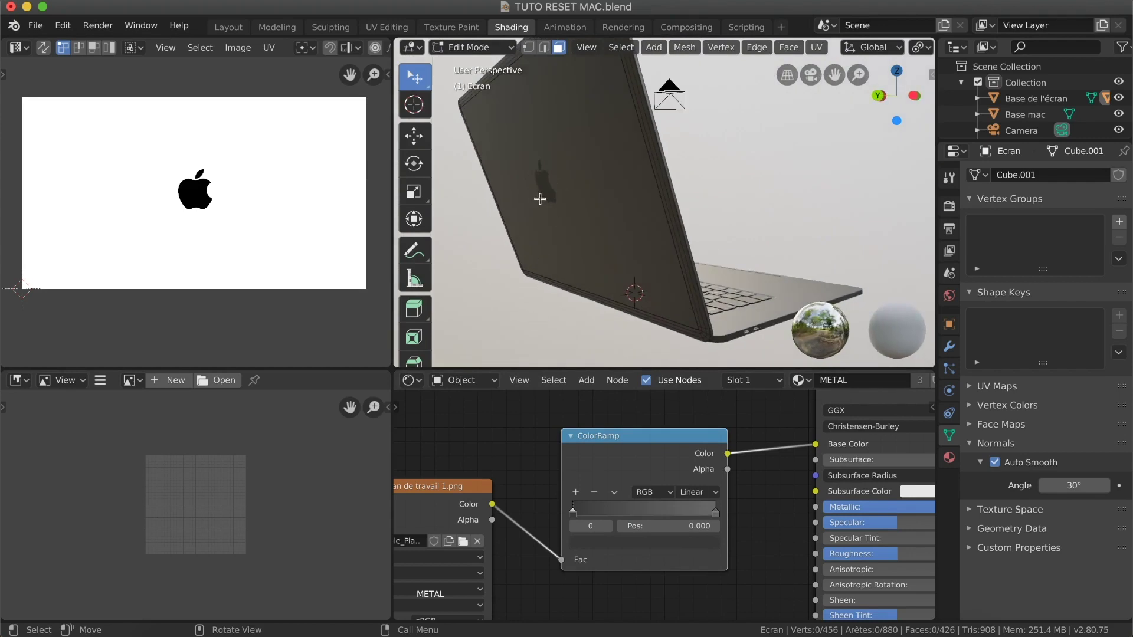
scroll(584, 323, right, 4)
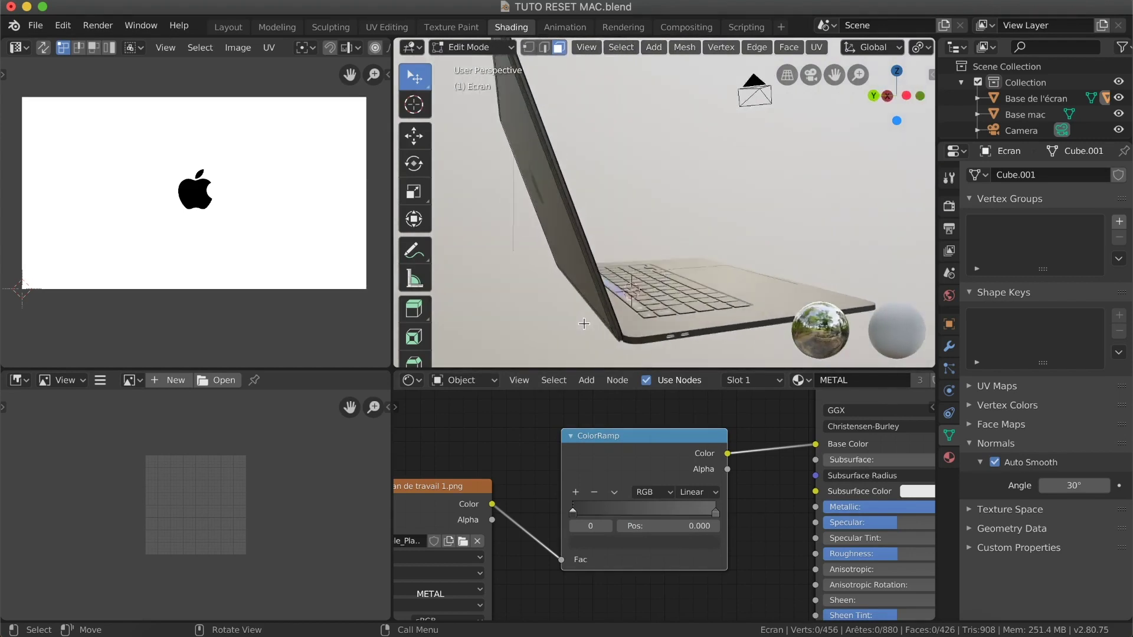
scroll(584, 324, left, 4)
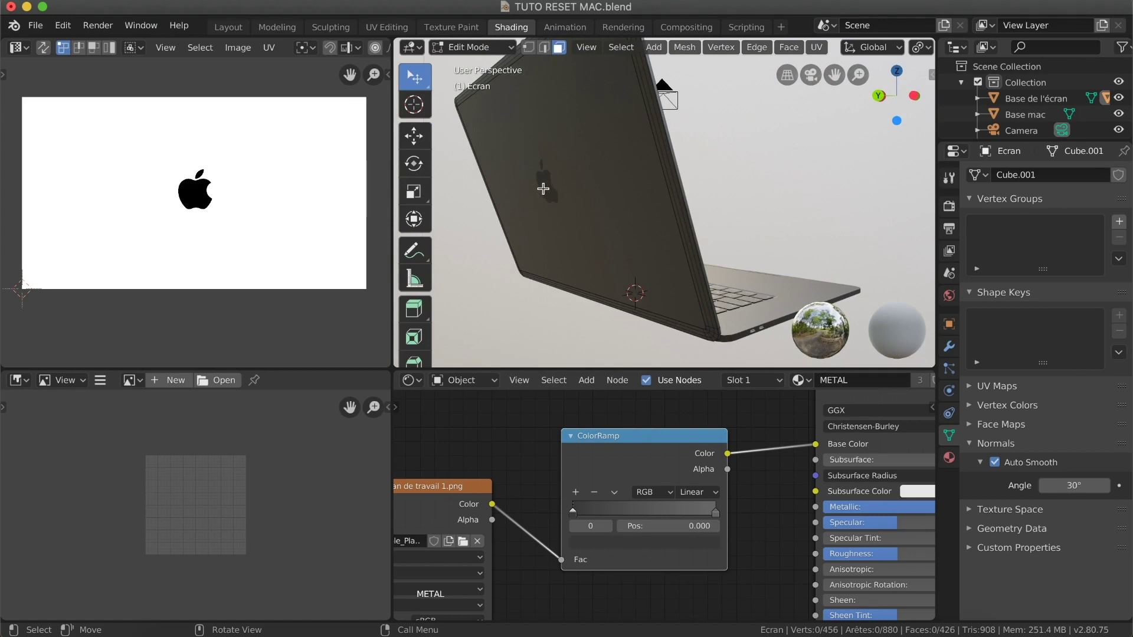
scroll(554, 202, left, 4)
scroll(554, 201, right, 2)
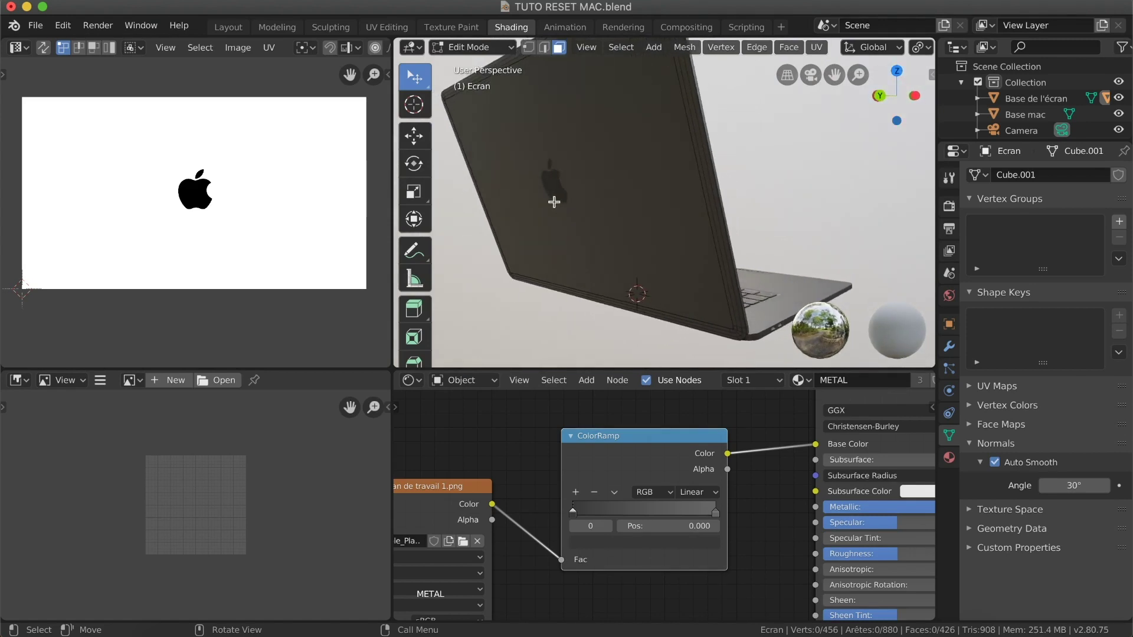
scroll(552, 207, right, 4)
scroll(551, 206, left, 3)
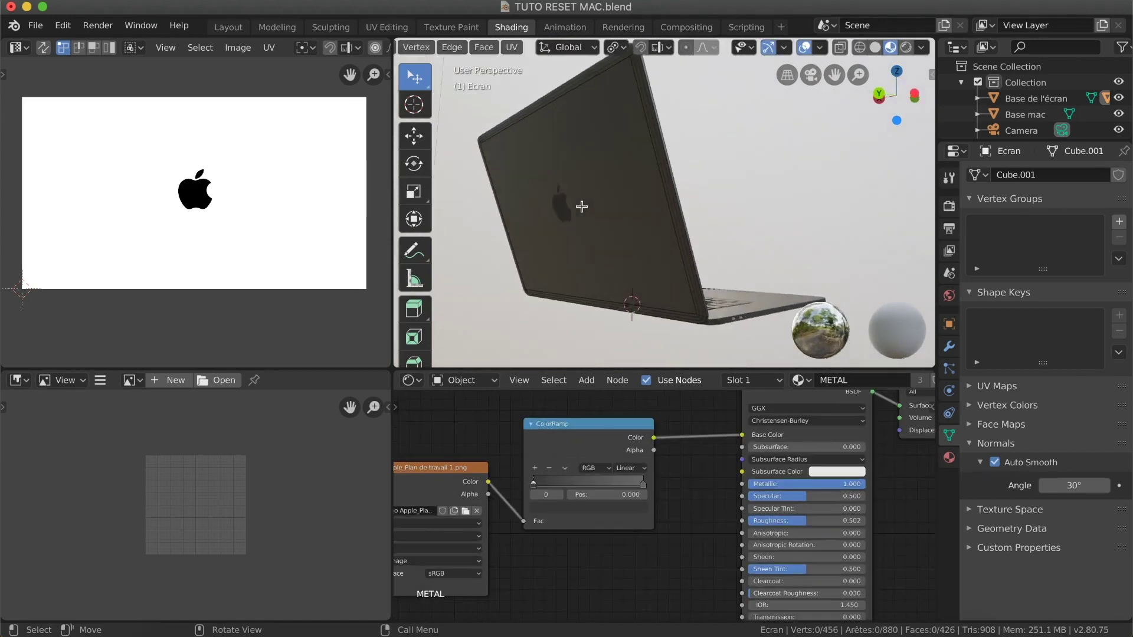
scroll(582, 207, right, 2)
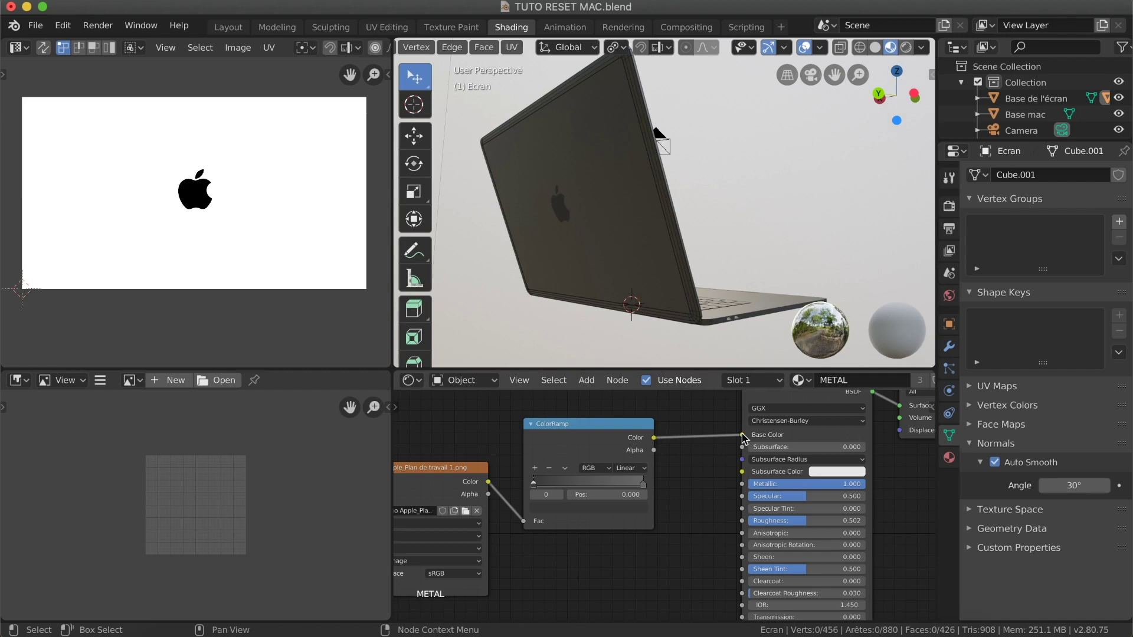
Reroute the ColorRamp's Color output from the Principled BSDF's Base Color to its Roughness input.
mouse_move(743, 438)
mouse_down()
mouse_move(718, 481)
mouse_move(731, 531)
mouse_move(742, 522)
mouse_up()
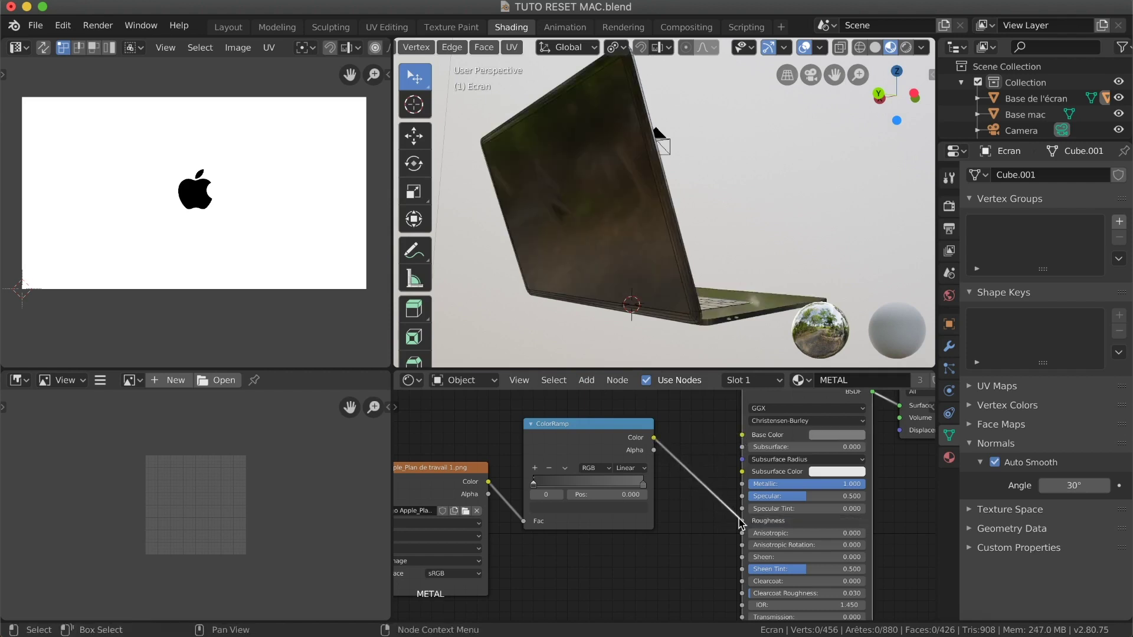
scroll(561, 221, left, 5)
scroll(562, 221, up, 3)
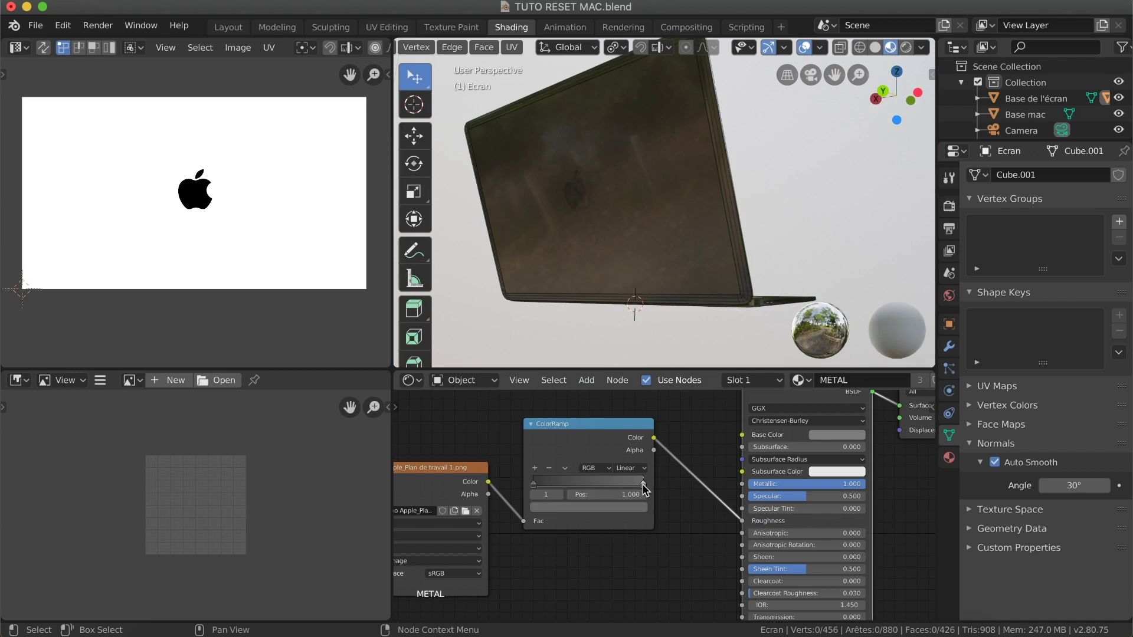
Set the ColorRamp's end stop to white and its start stop to black.
click(634, 512)
drag(625, 378, 626, 348)
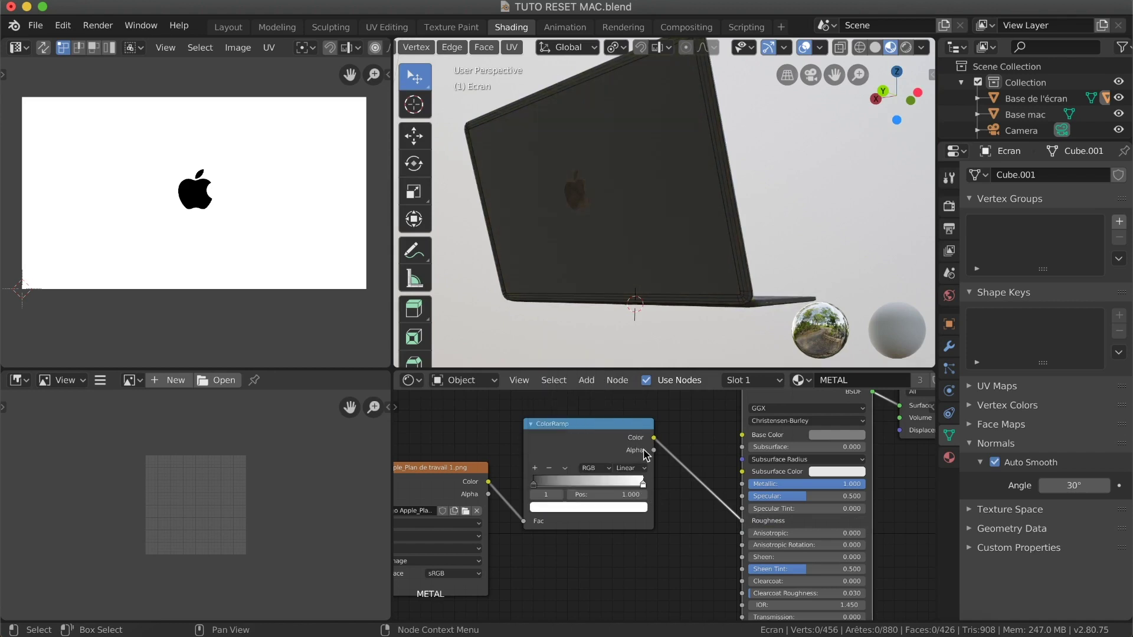
click(544, 487)
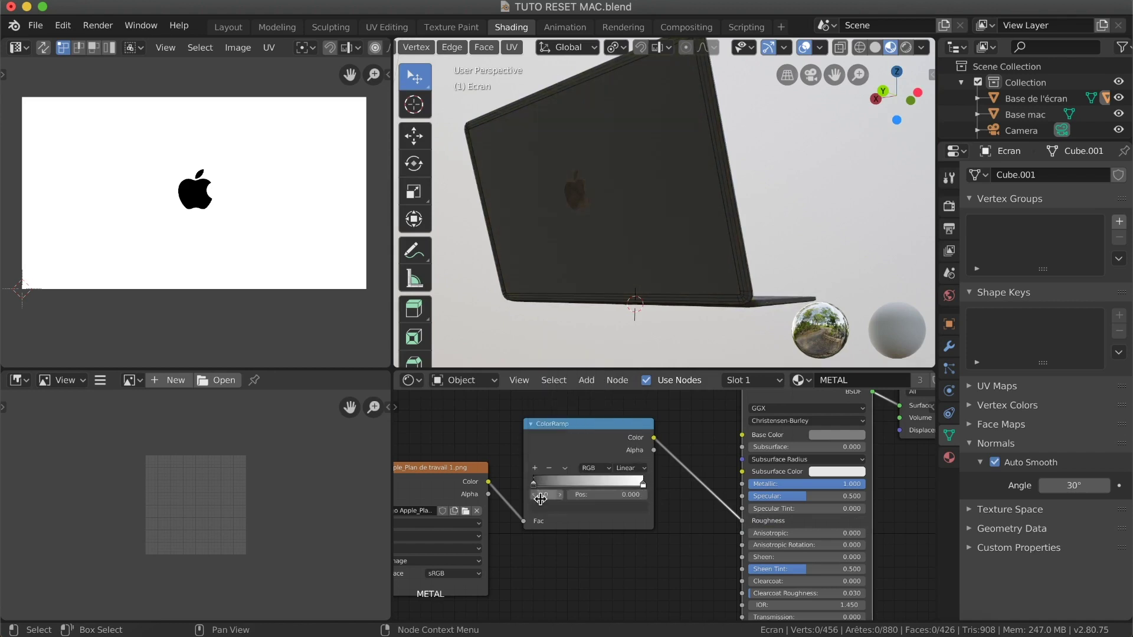
click(549, 508)
drag(626, 412, 626, 424)
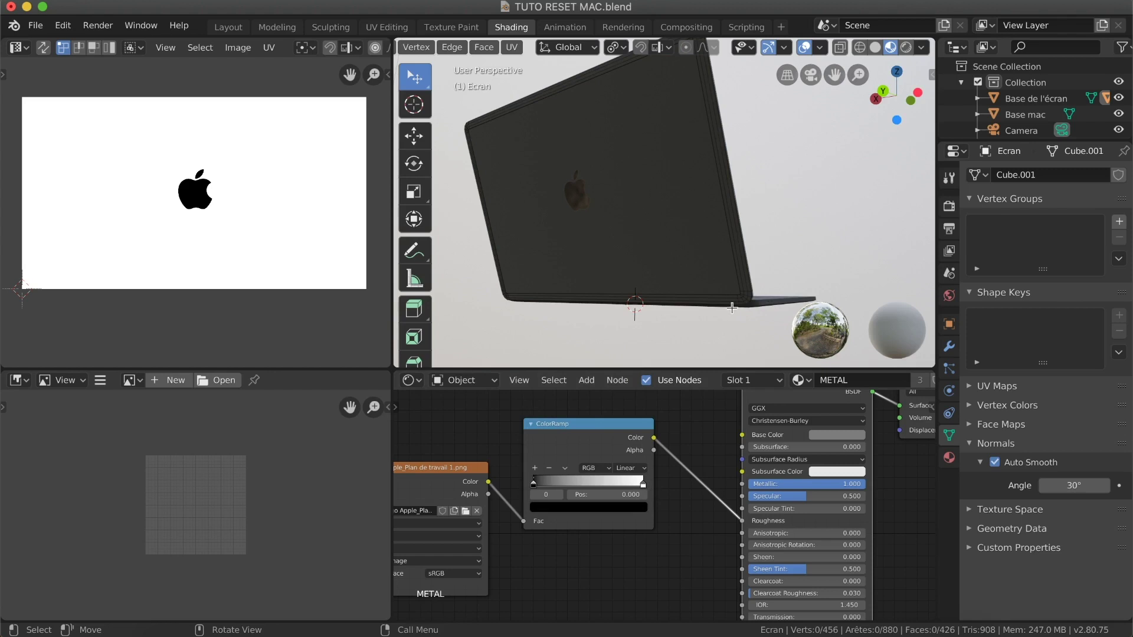
Check the logo's reflections on the lid and darken the ColorRamp's end stop to a value of about 0.690.
scroll(731, 308, up, 5)
scroll(731, 308, right, 10)
scroll(732, 308, left, 10)
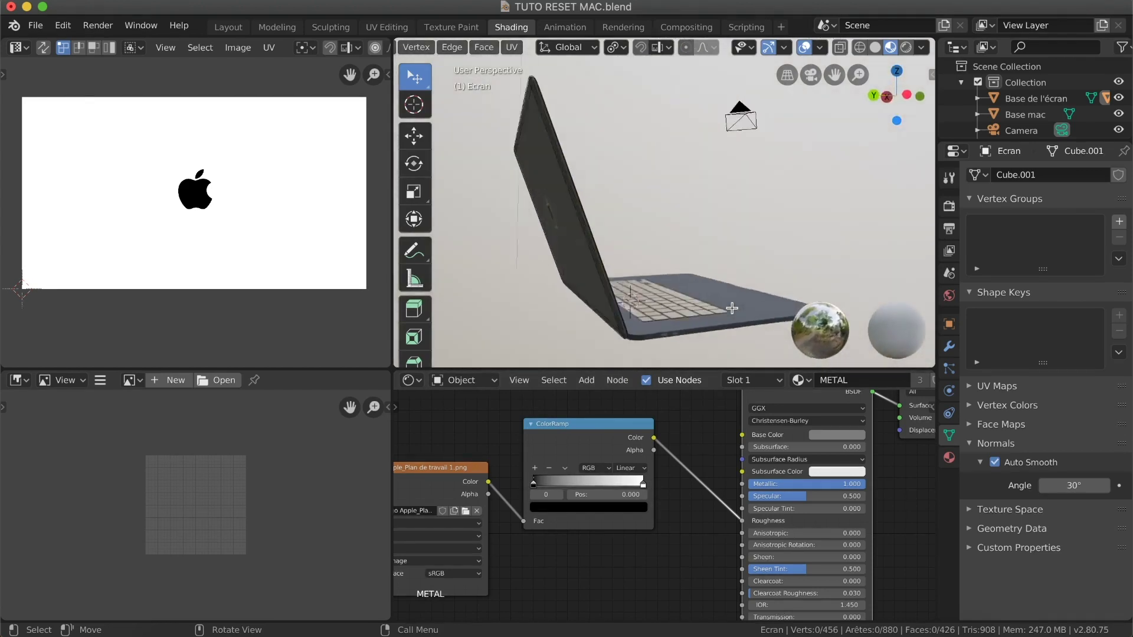
scroll(731, 308, down, 4)
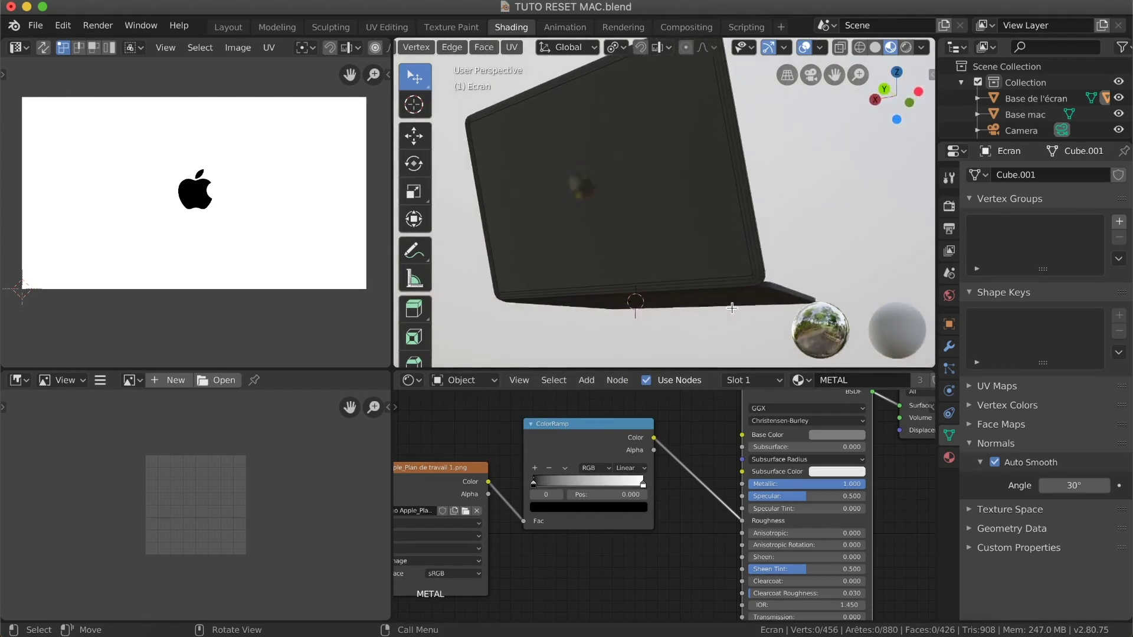
click(642, 485)
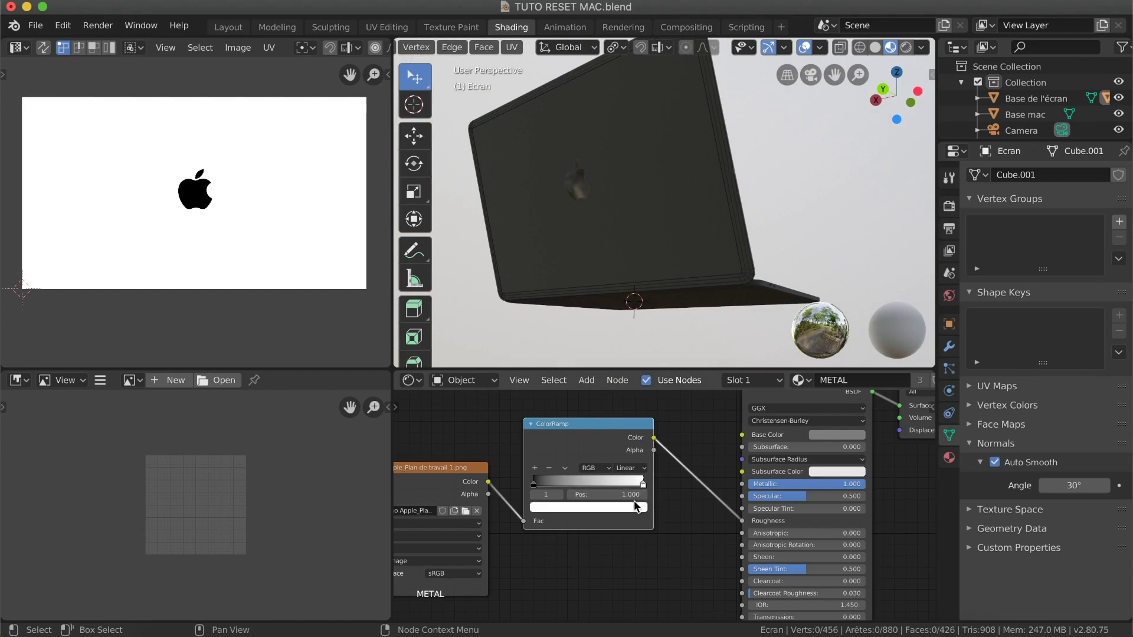
click(636, 506)
mouse_move(627, 348)
mouse_down()
mouse_move(627, 412)
mouse_move(627, 377)
mouse_up()
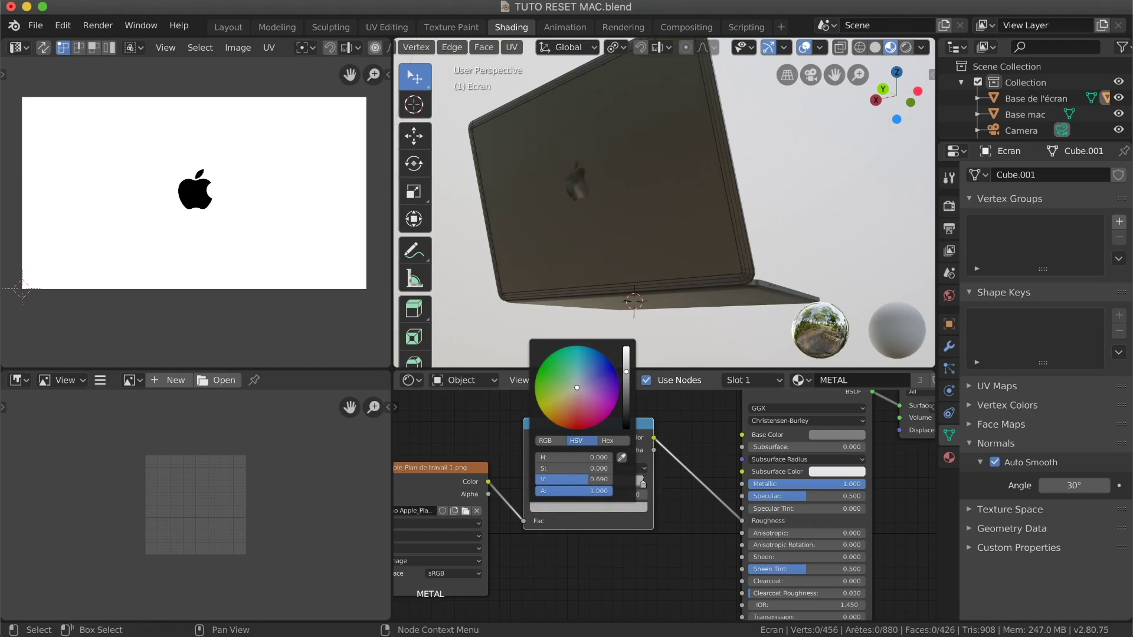
Examine the laptop from the back, underneath and front, checking how the lid's Apple logo reflects compared with the surrounding metal.
scroll(599, 227, right, 10)
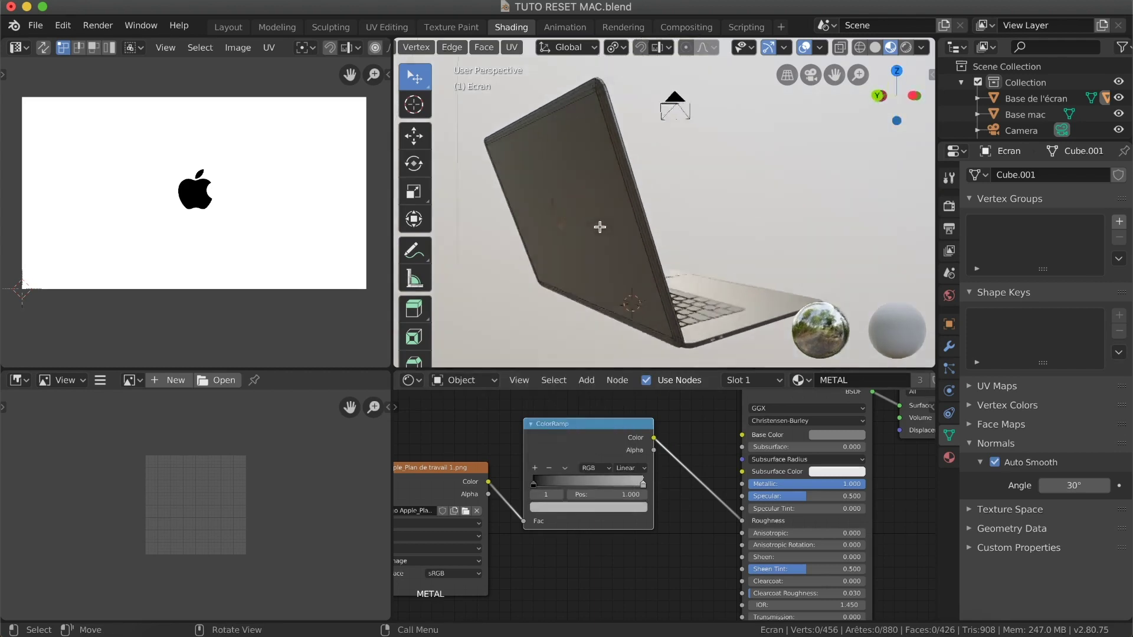
scroll(599, 227, right, 8)
scroll(600, 227, up, 8)
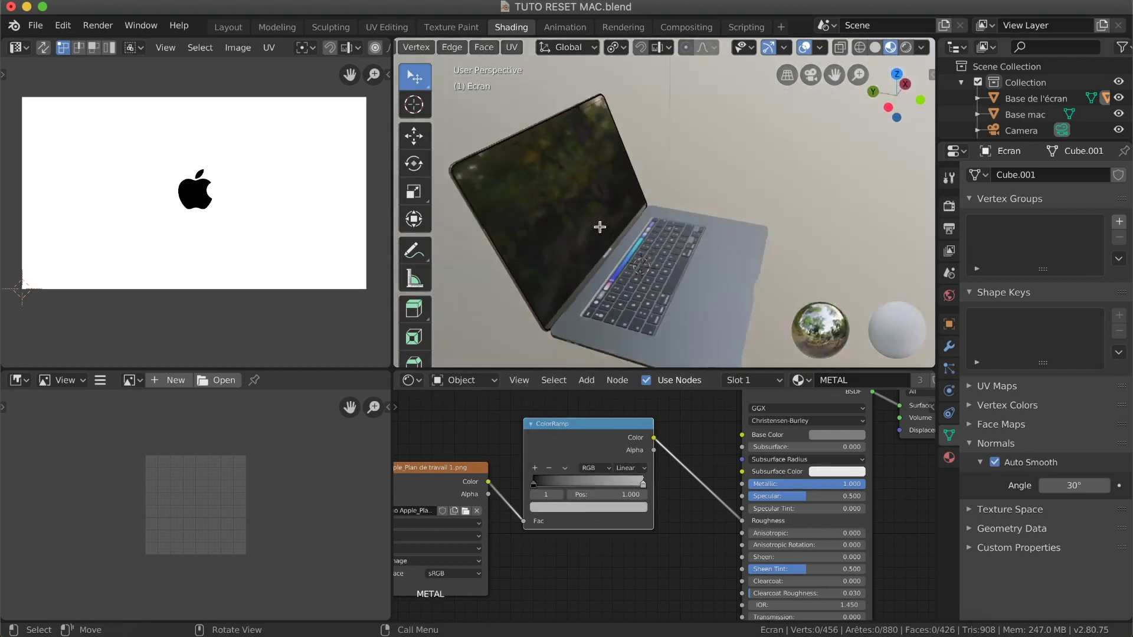
scroll(600, 227, left, 6)
scroll(600, 227, down, 8)
scroll(599, 227, left, 10)
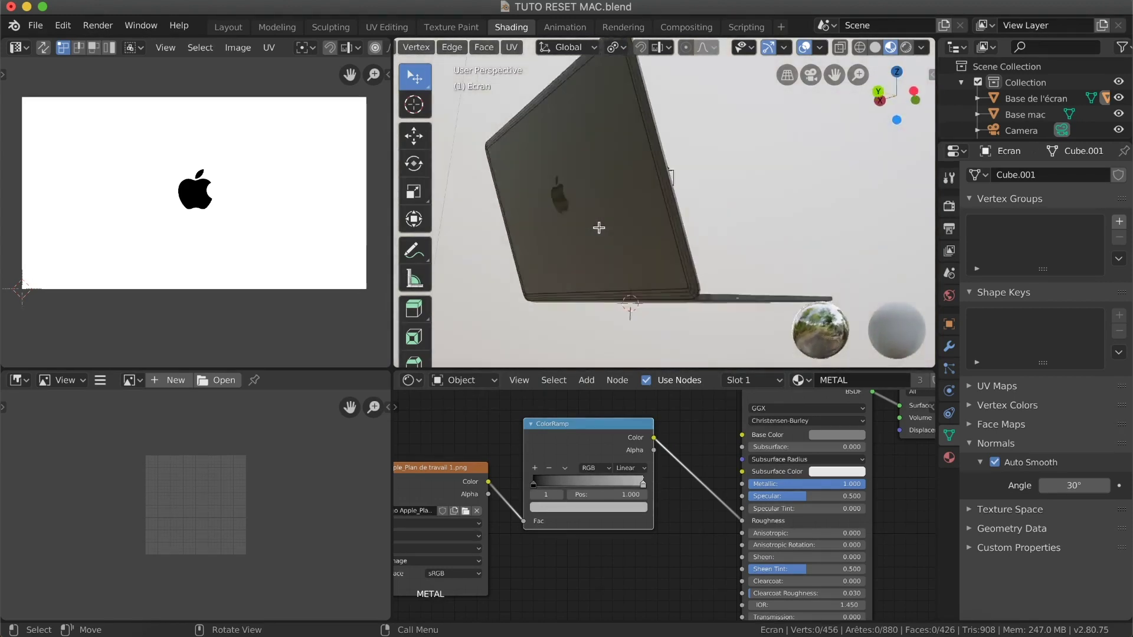
scroll(599, 228, right, 1)
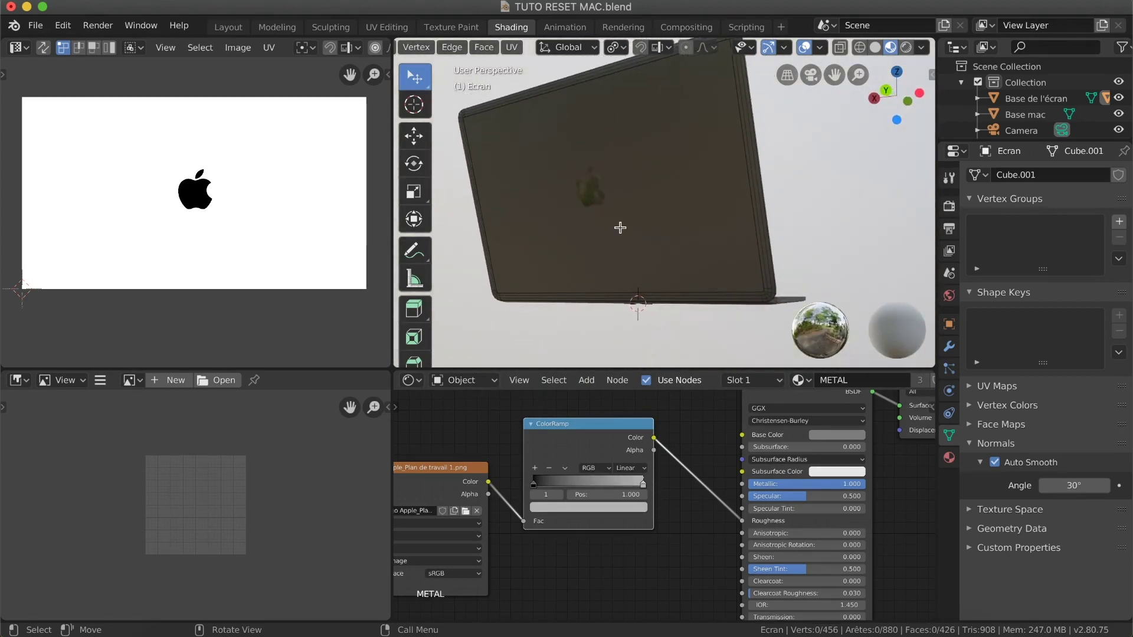
scroll(620, 228, right, 8)
scroll(621, 228, left, 10)
scroll(621, 228, right, 8)
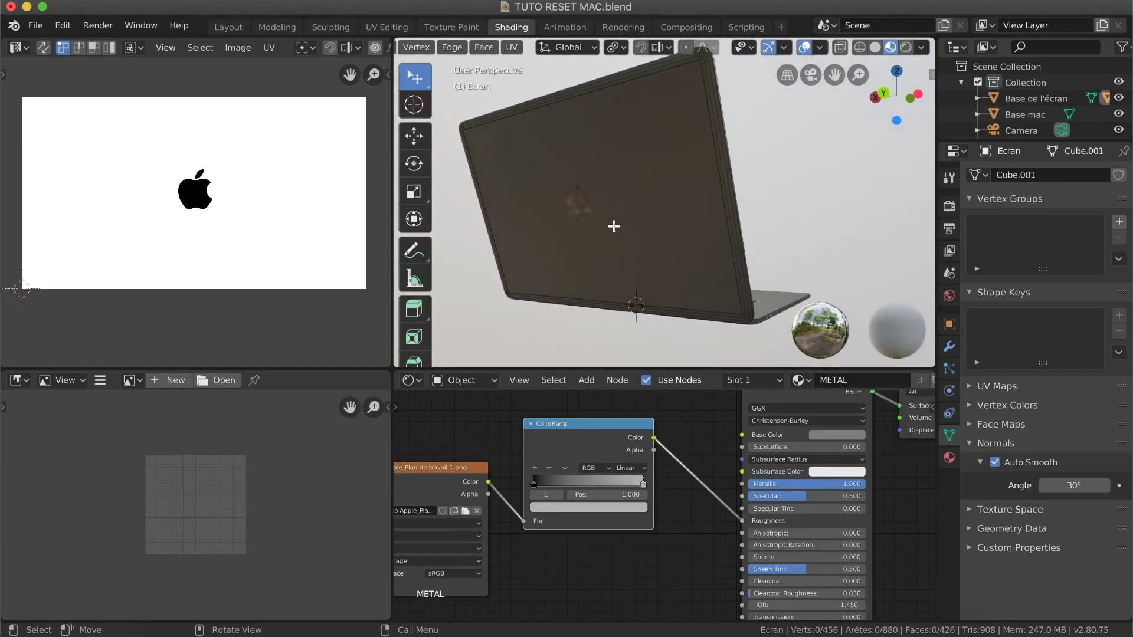
scroll(578, 214, left, 10)
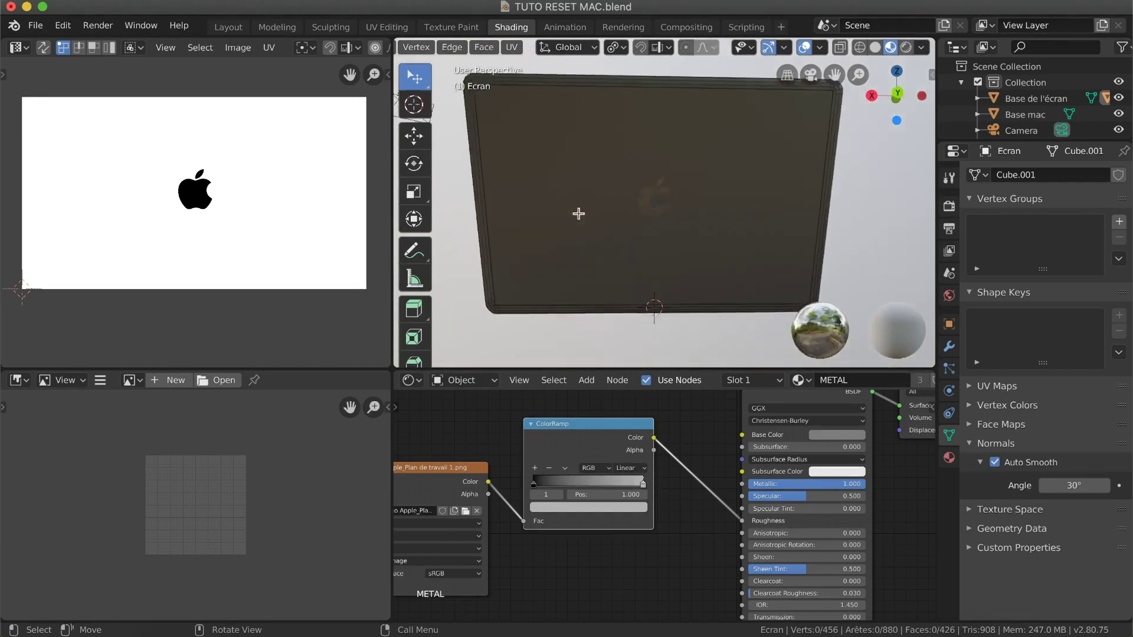
scroll(578, 214, down, 10)
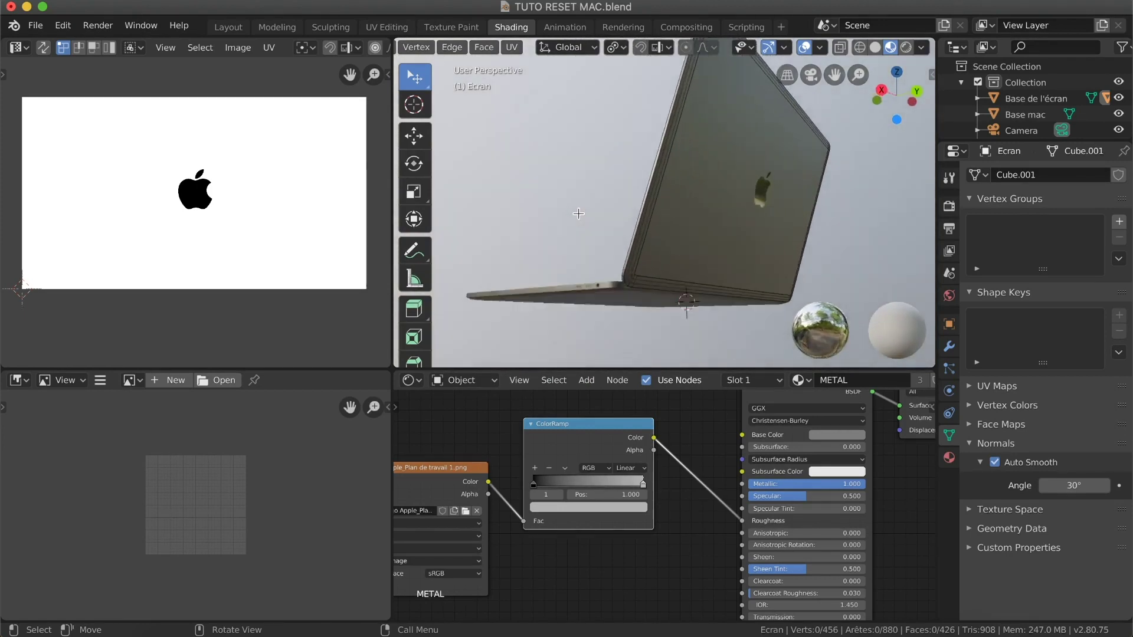
scroll(578, 213, right, 5)
scroll(578, 213, down, 5)
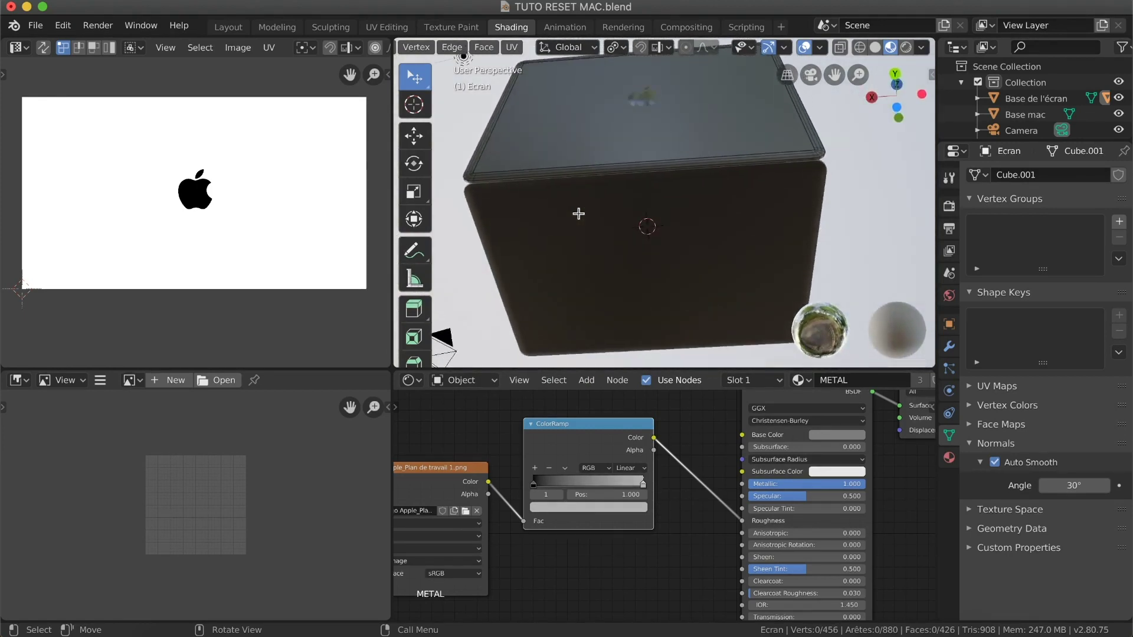
scroll(578, 213, up, 10)
scroll(578, 214, right, 5)
scroll(578, 214, right, 5)
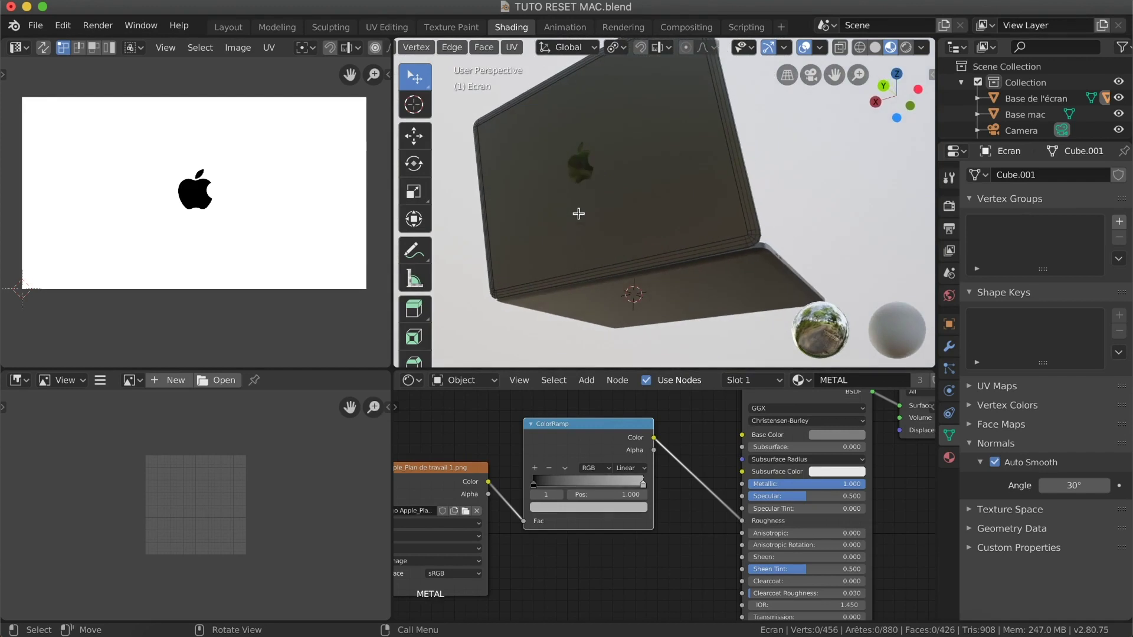
scroll(579, 214, left, 5)
scroll(579, 213, up, 5)
scroll(579, 214, right, 10)
scroll(578, 214, up, 5)
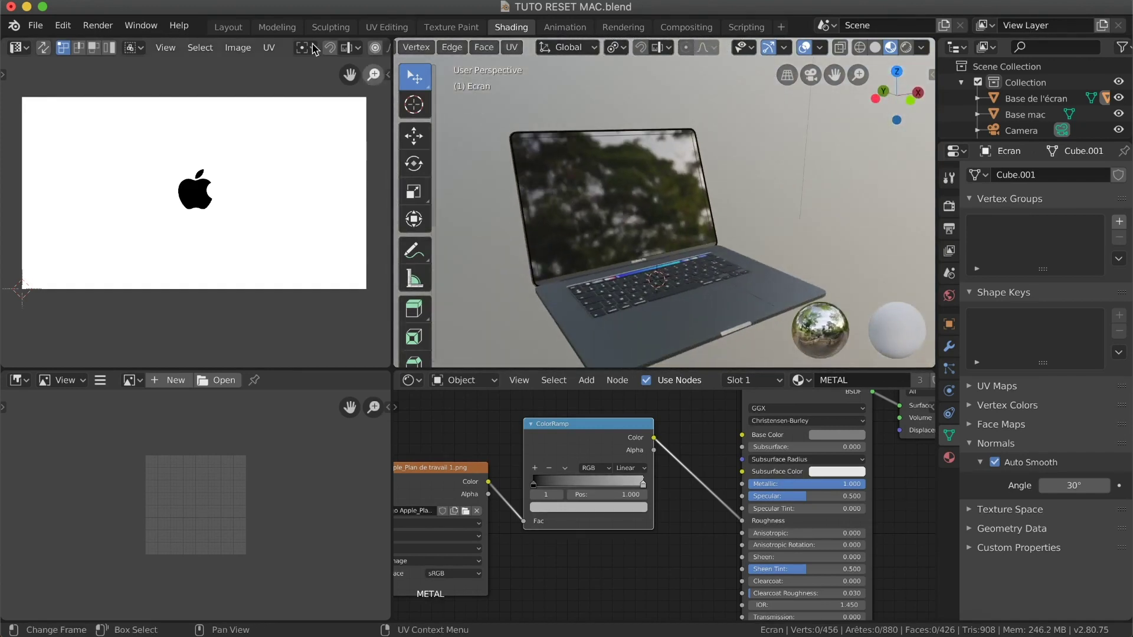
Return to the Layout workspace, switch the screen object from Edit Mode to Object Mode and clear the selection.
click(228, 27)
scroll(180, 185, left, 5)
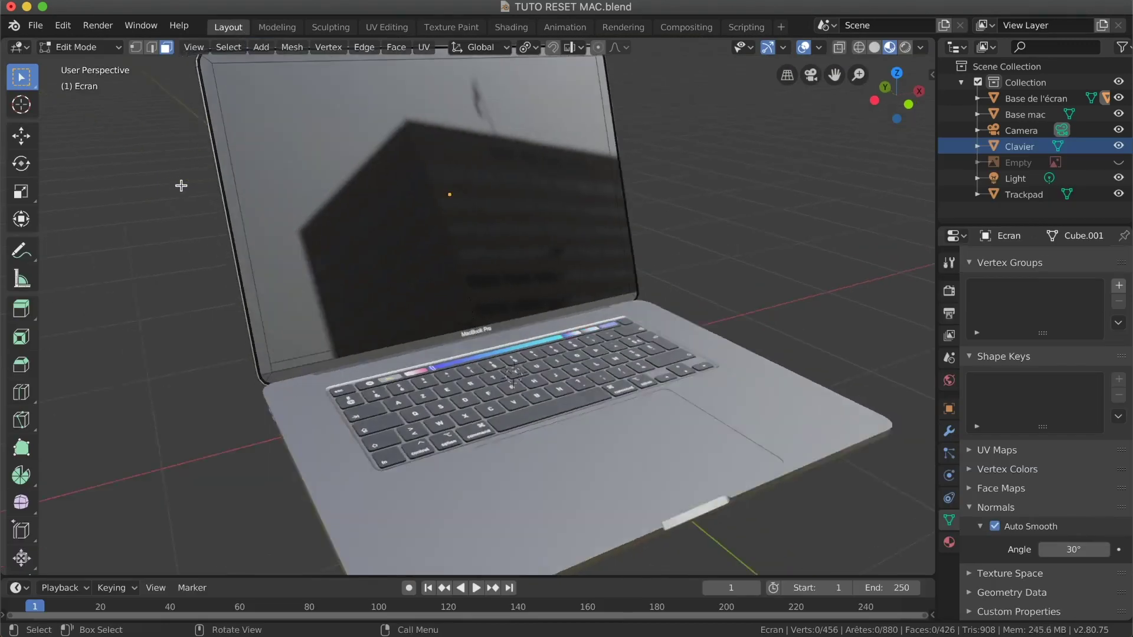
ctrl+scroll(183, 187, down, 3)
click(98, 52)
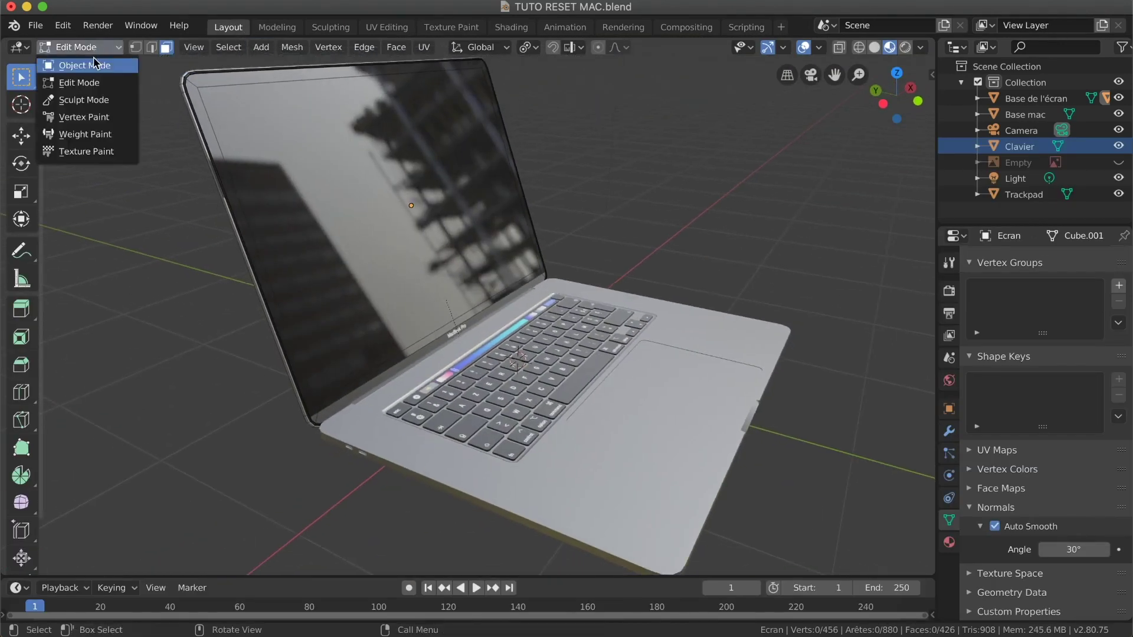
click(95, 64)
ctrl+scroll(536, 213, down, 3)
click(573, 256)
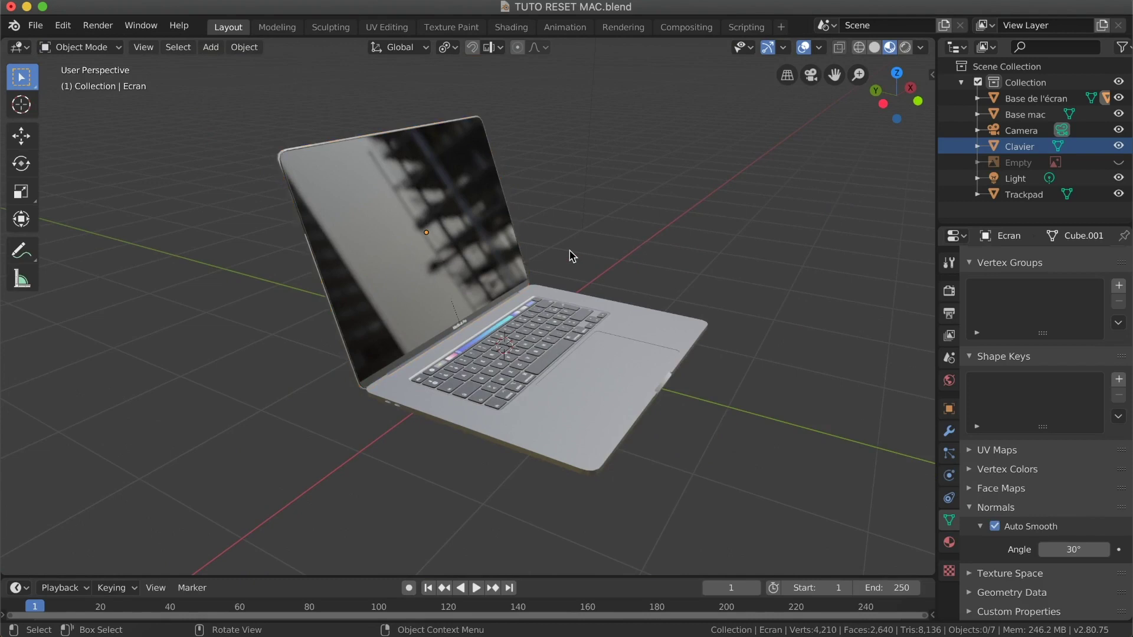
Examine the finished laptop's materials and textures from the side, the back of the lid, underneath and the front.
scroll(571, 256, left, 5)
scroll(574, 256, right, 10)
scroll(578, 256, right, 10)
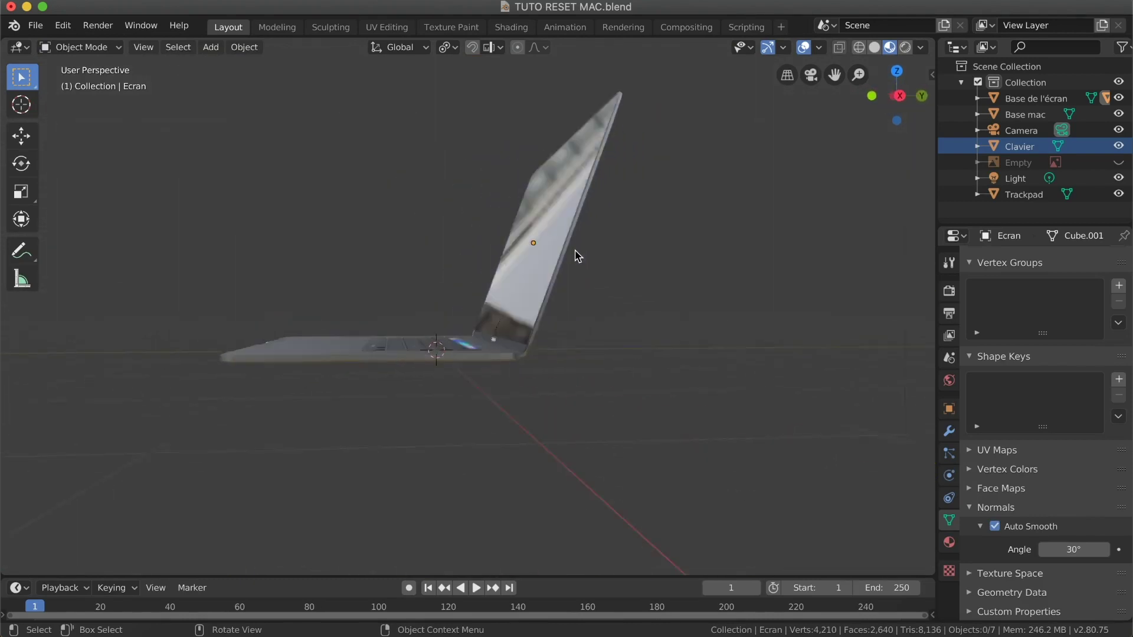
ctrl+scroll(577, 256, up, 2)
scroll(578, 256, right, 10)
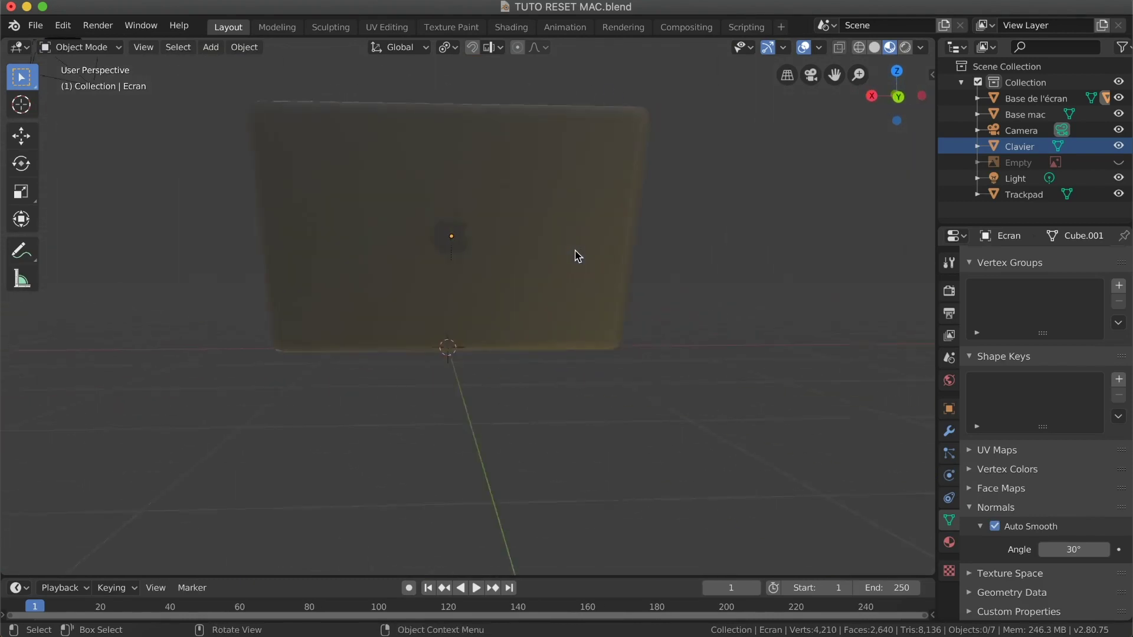
scroll(578, 256, left, 10)
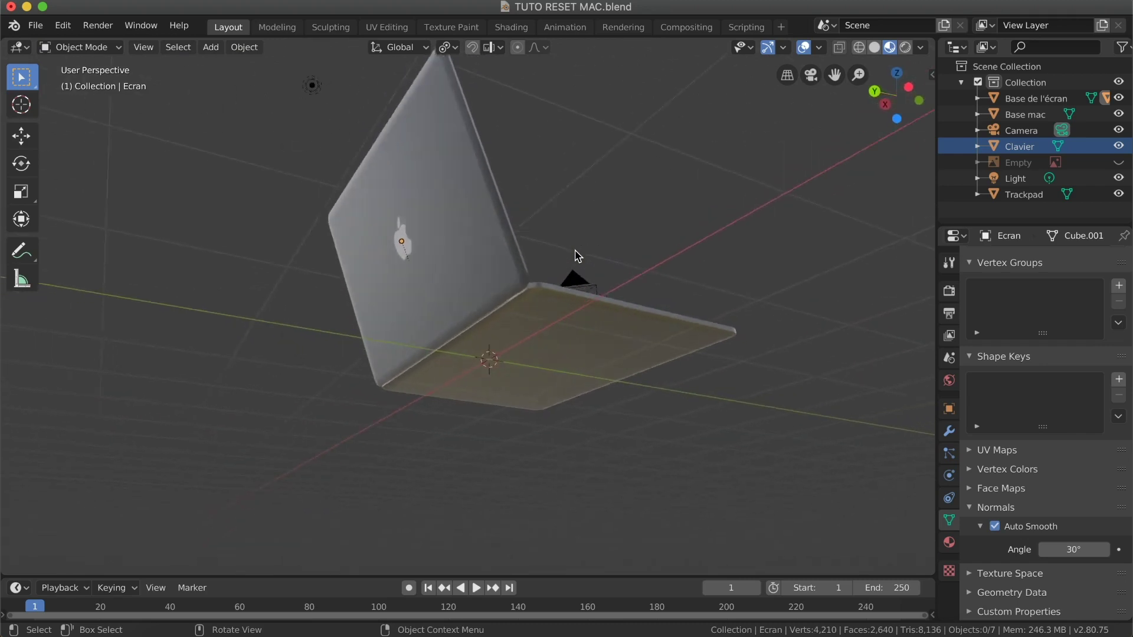
scroll(578, 256, left, 10)
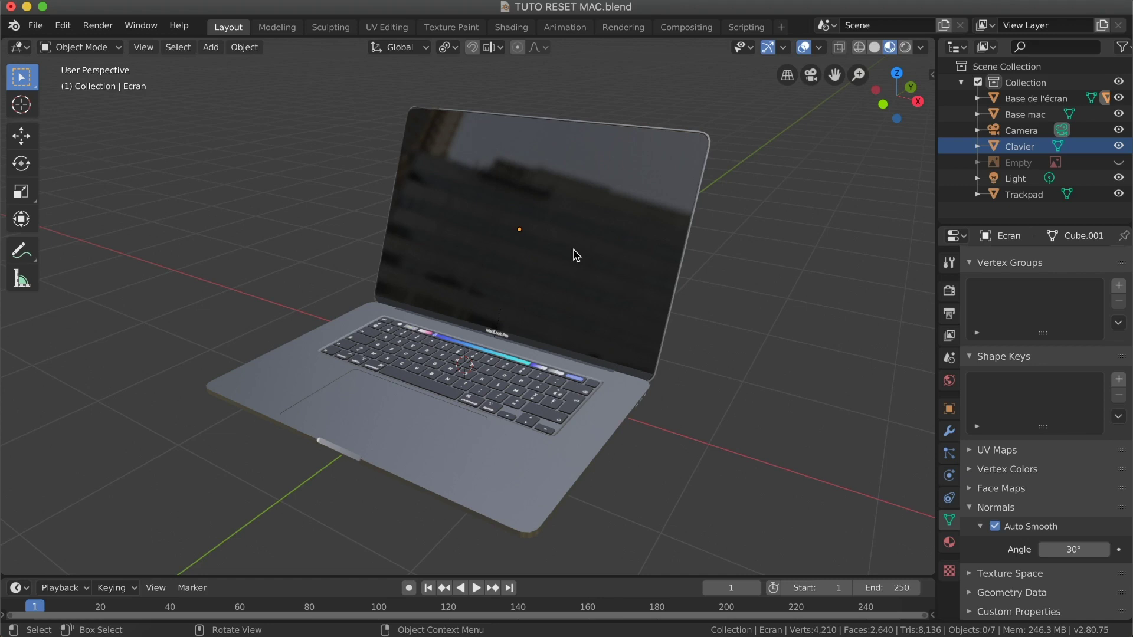
scroll(577, 254, left, 10)
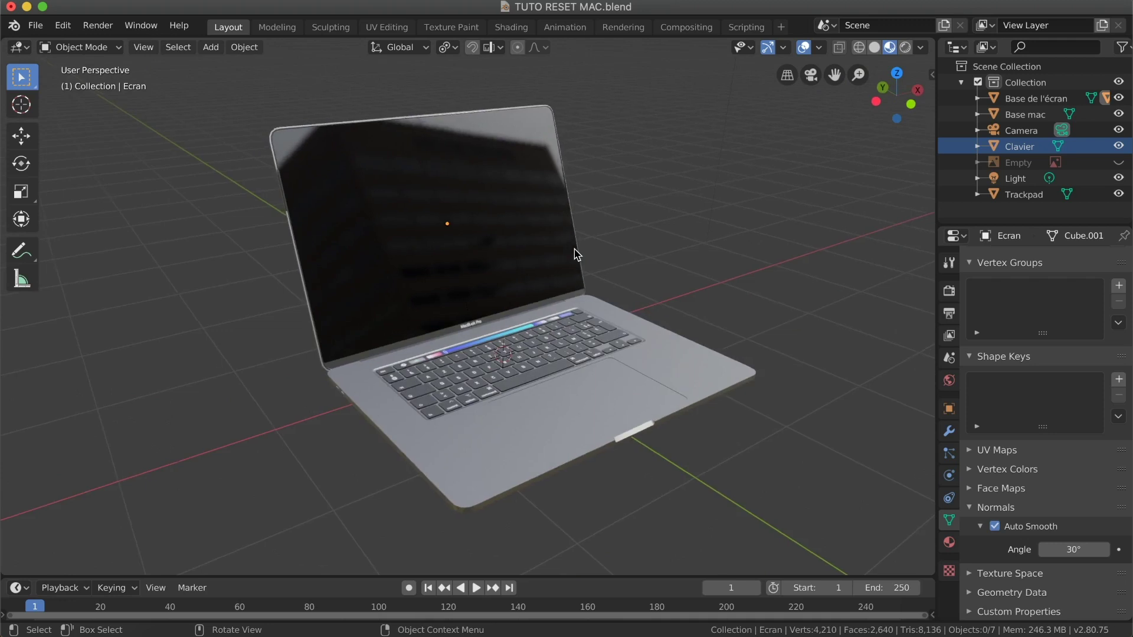
scroll(577, 255, left, 10)
scroll(577, 255, right, 10)
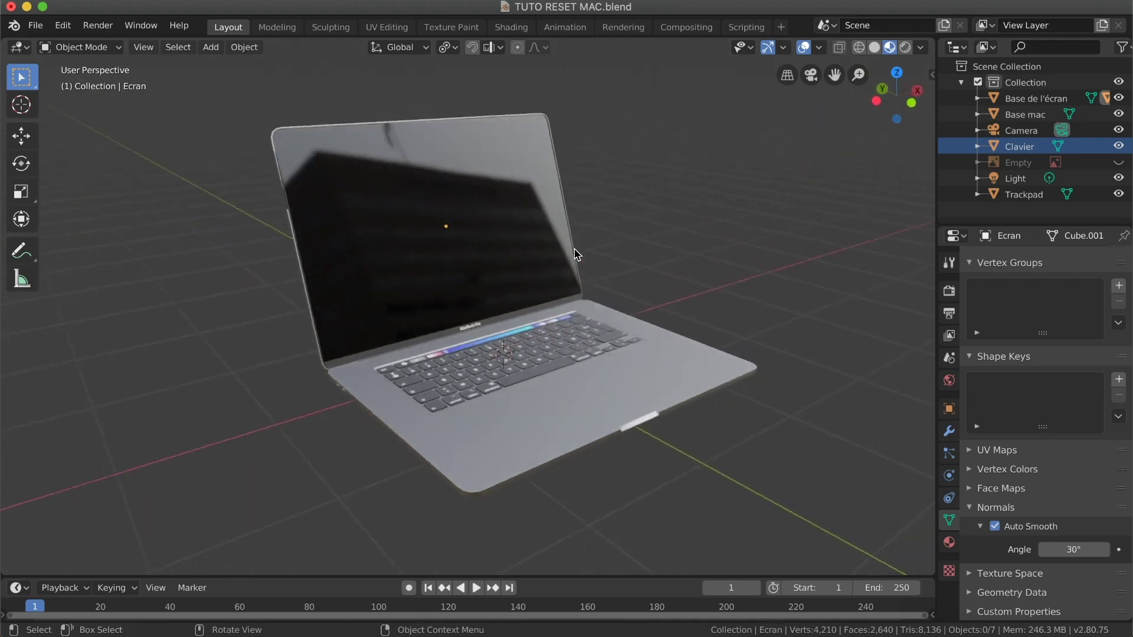
scroll(577, 255, right, 10)
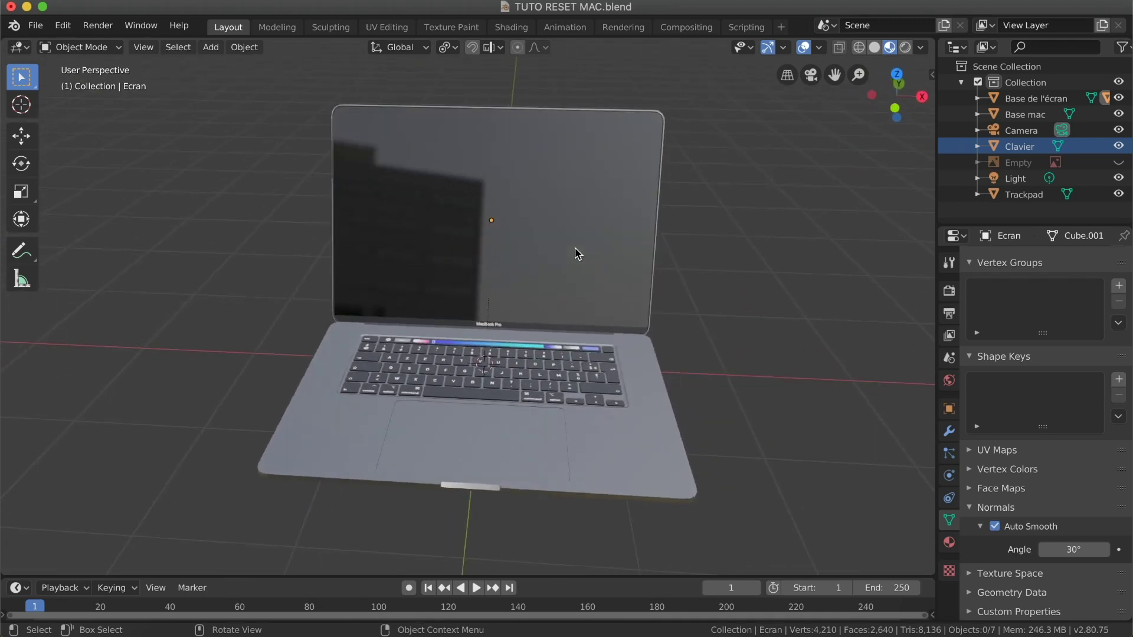
scroll(577, 255, right, 10)
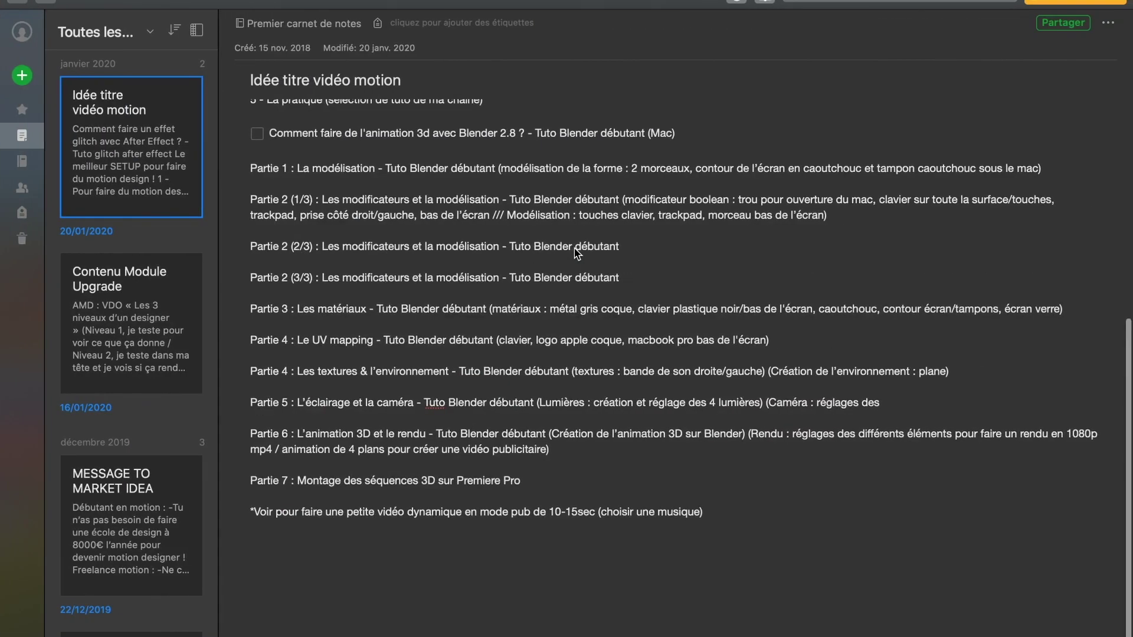
scroll(579, 250, down, 3)
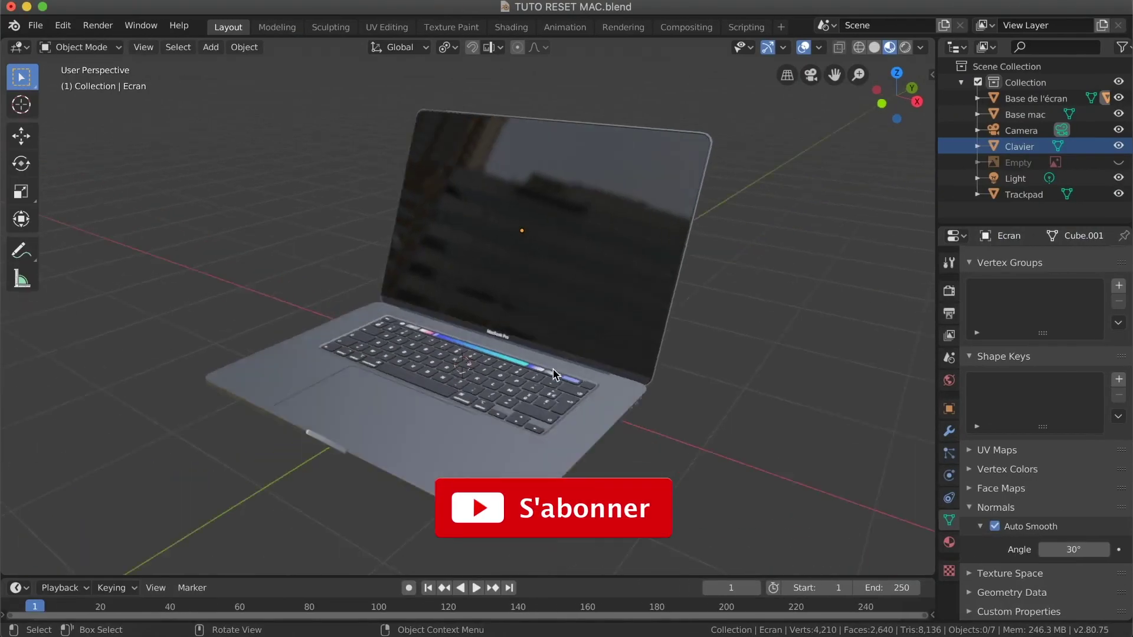
scroll(553, 369, left, 10)
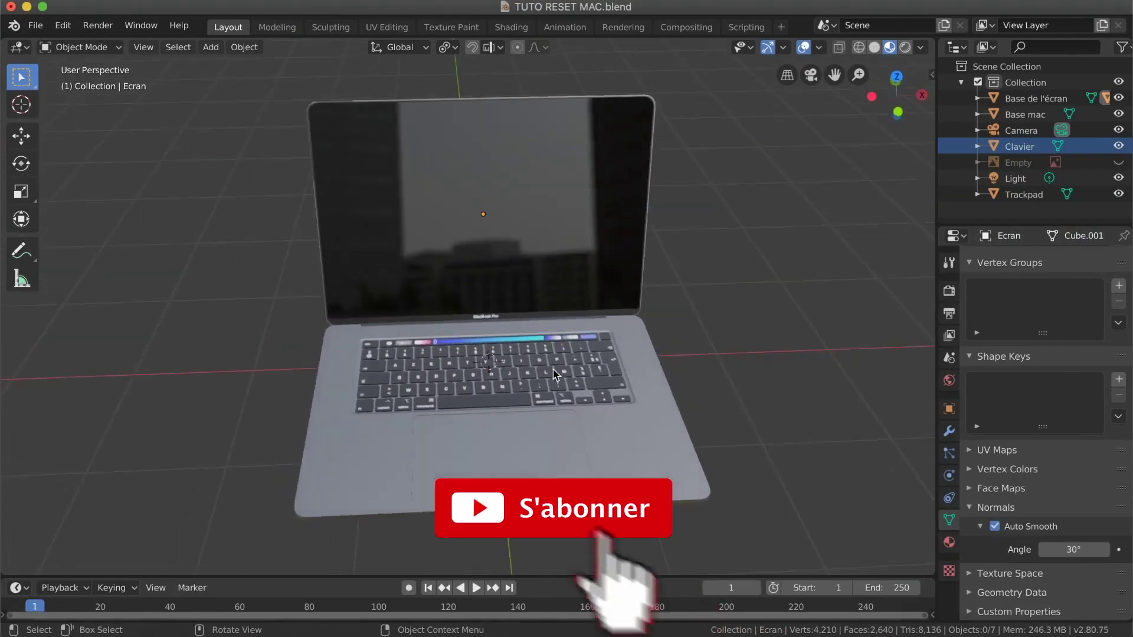
ctrl+scroll(629, 418, up, 1)
ctrl+scroll(628, 417, up, 5)
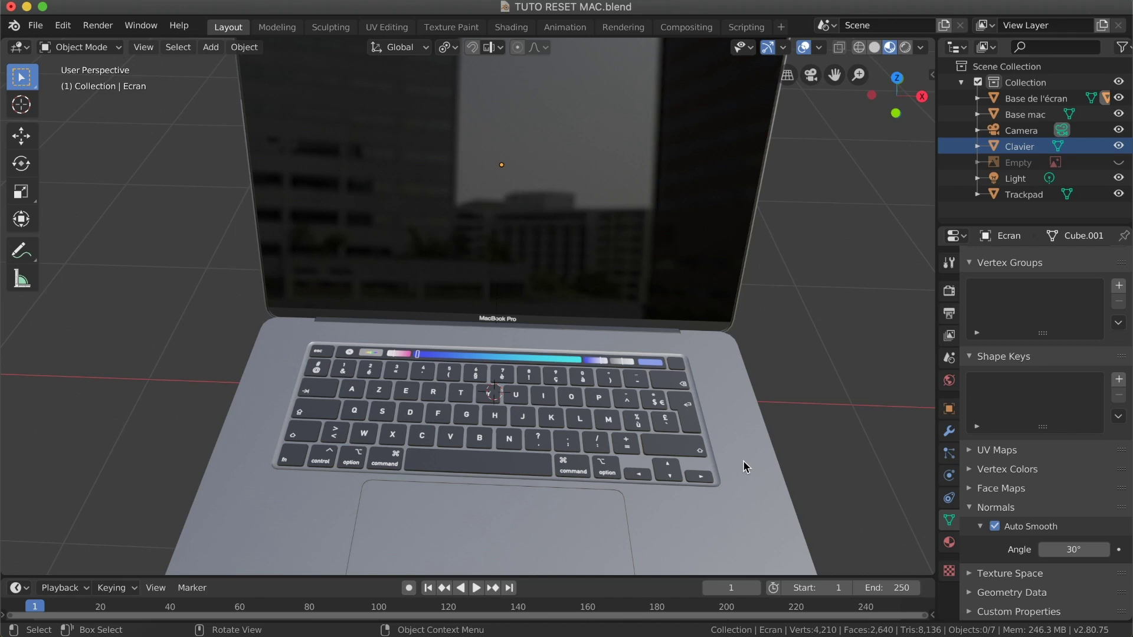
scroll(742, 460, left, 5)
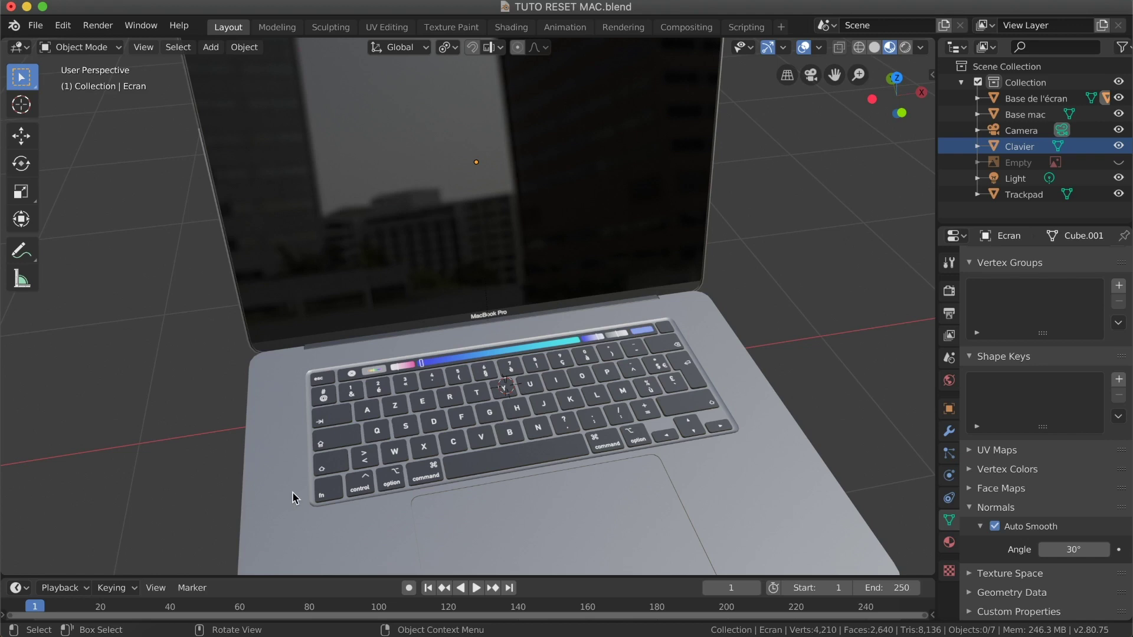
scroll(293, 494, right, 10)
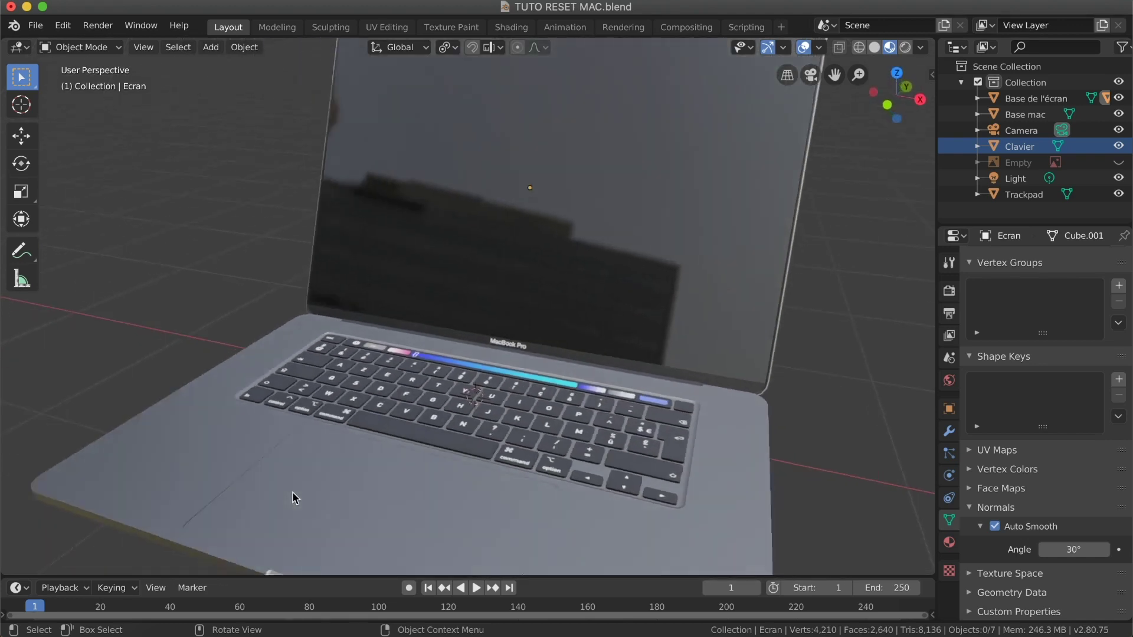